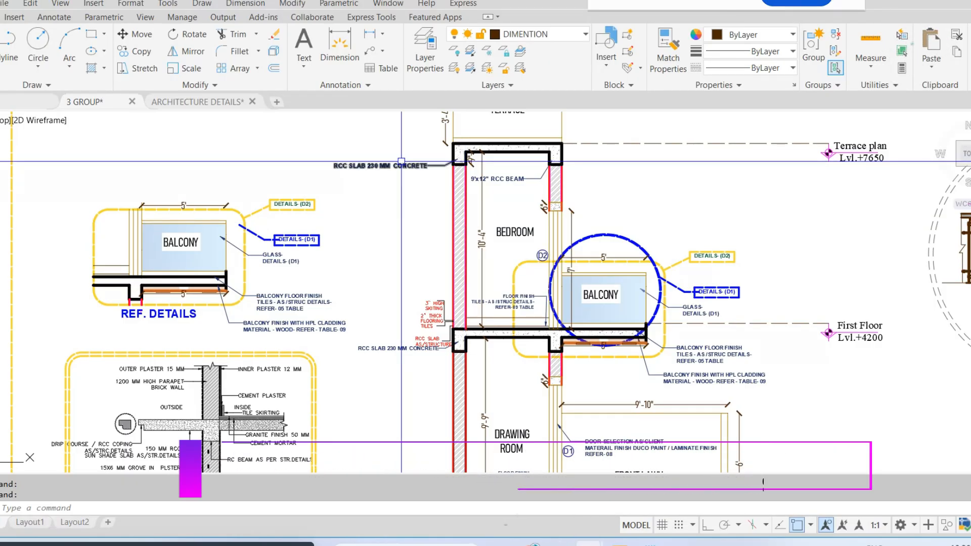
Step: Open the recent 01 HOSPITAL BLOCK toilet details drawing and dismiss its notice about unresolved reference files
{"action": "left_click", "coordinate": [8, 104]}
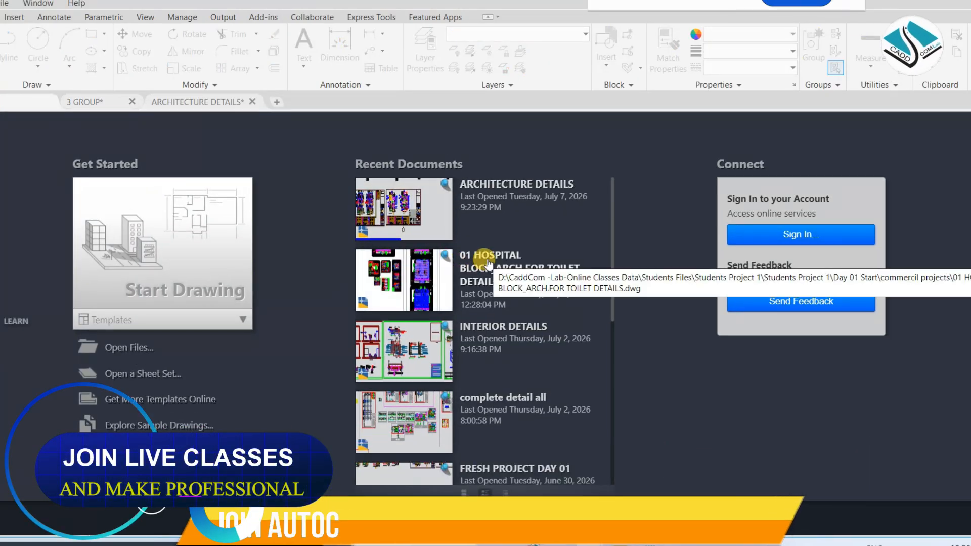
{"action": "left_click", "coordinate": [489, 264]}
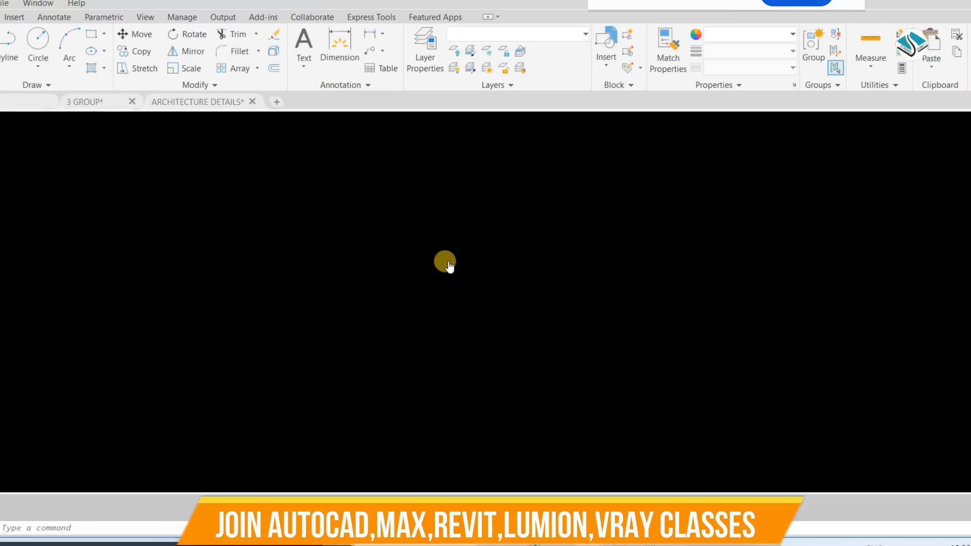
{"action": "left_click", "coordinate": [502, 230]}
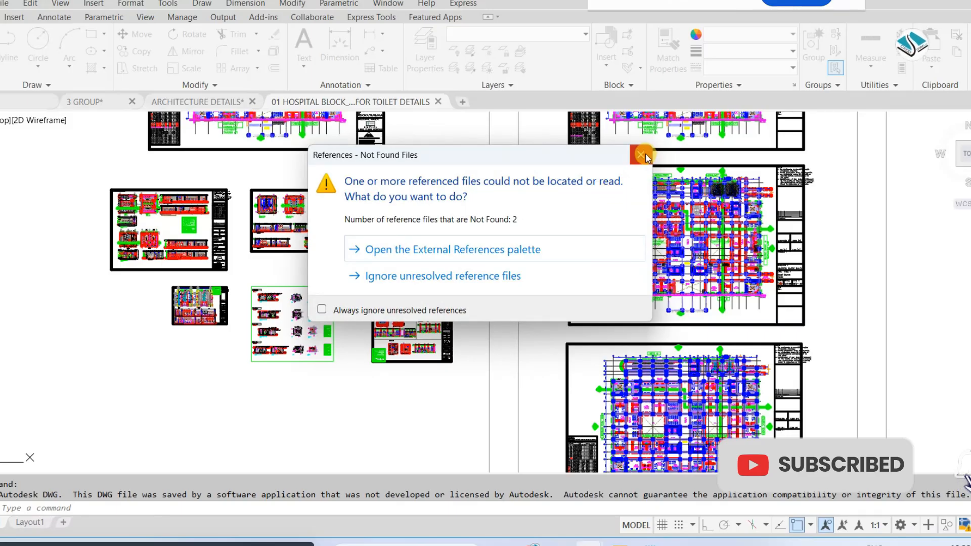
{"action": "left_click", "coordinate": [642, 155]}
Step: Examine the hospital block's ground floor plan, including its rooms, corridors, lifts and section line
{"action": "scroll", "coordinate": [558, 210], "scroll_direction": "up", "scroll_amount": 4}
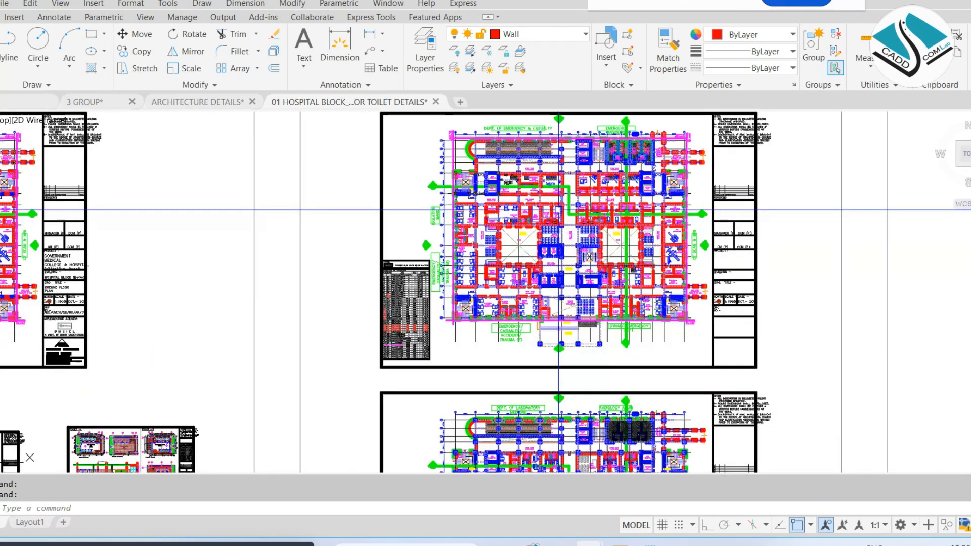
{"action": "scroll", "coordinate": [558, 209], "scroll_direction": "up", "scroll_amount": 6}
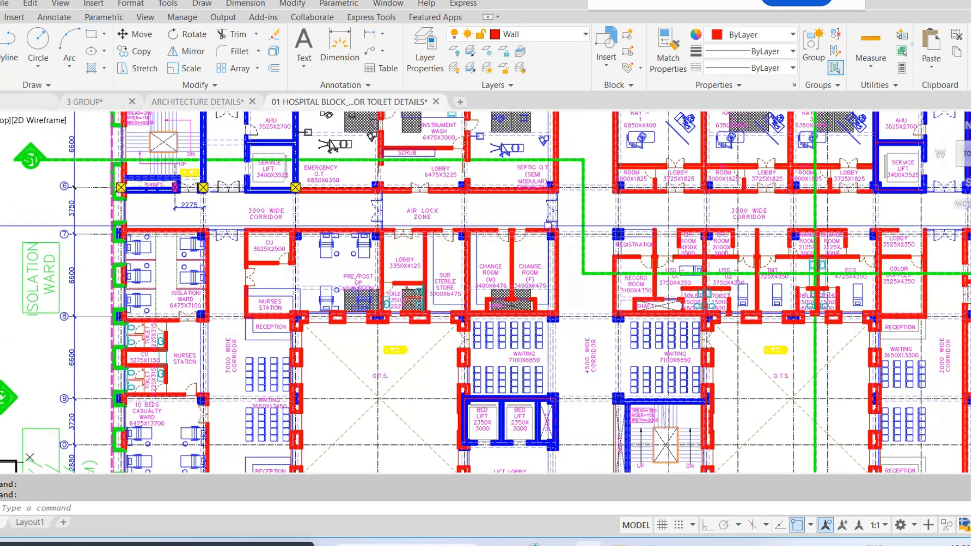
{"action": "scroll", "coordinate": [548, 226], "scroll_direction": "down", "scroll_amount": 8}
{"action": "scroll", "coordinate": [581, 293], "scroll_direction": "up", "scroll_amount": 8}
{"action": "middle_click_drag", "start_coordinate": [581, 292], "coordinate": [531, 220]}
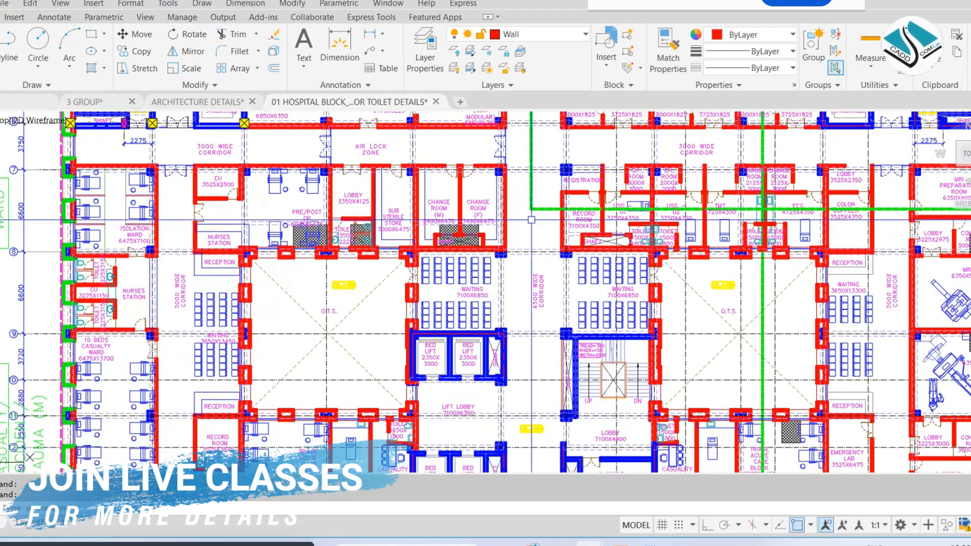
{"action": "scroll", "coordinate": [530, 220], "scroll_direction": "down", "scroll_amount": 6}
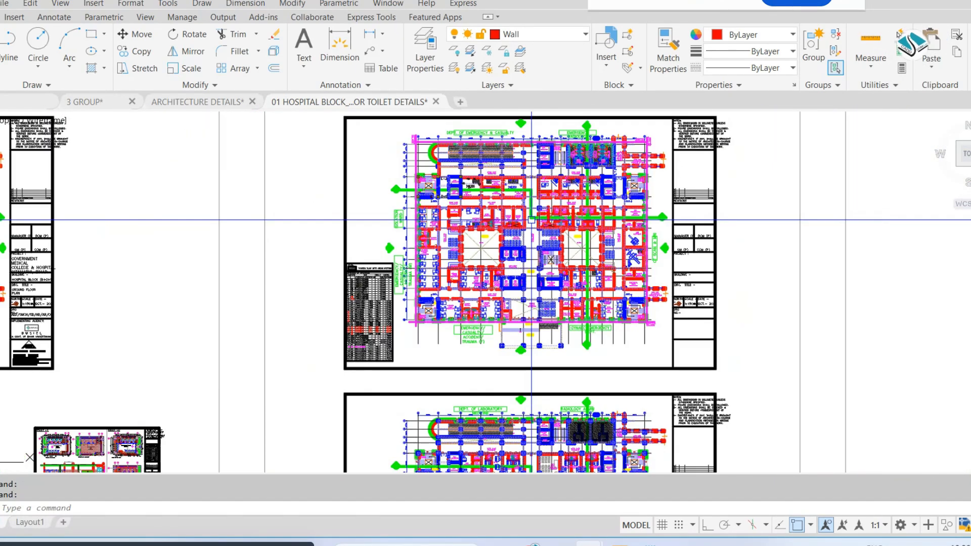
{"action": "scroll", "coordinate": [239, 184], "scroll_direction": "up", "scroll_amount": 8}
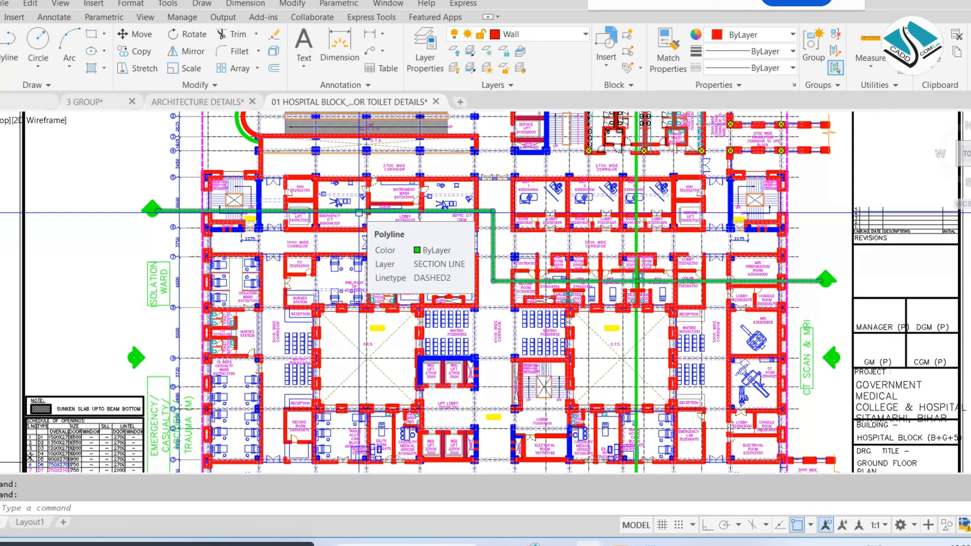
{"action": "scroll", "coordinate": [359, 212], "scroll_direction": "down", "scroll_amount": 5}
Step: Switch to the 3 GROUP drawing and move the yellow-framed wall section and balcony detail sheet near the floor plan sheets
{"action": "mouse_move", "coordinate": [182, 108]}
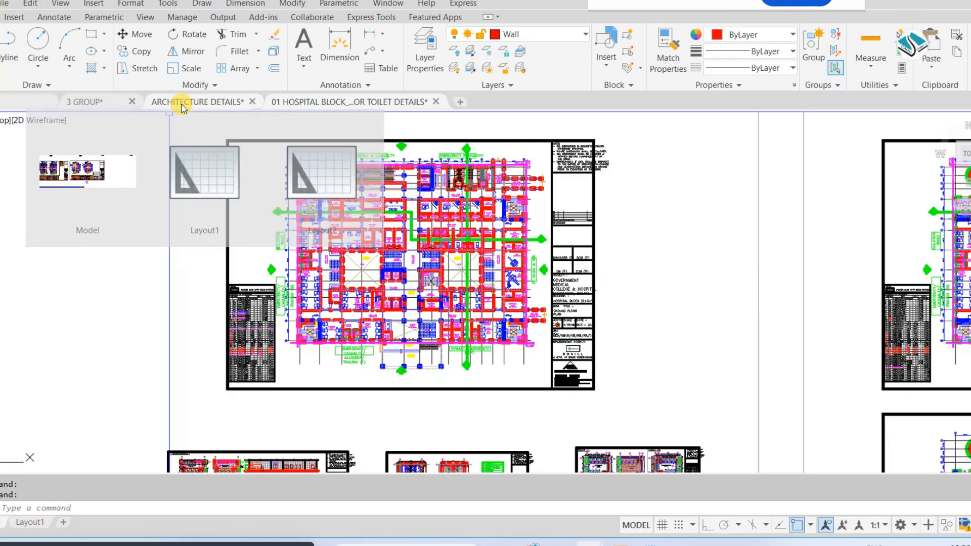
{"action": "left_click", "coordinate": [96, 101]}
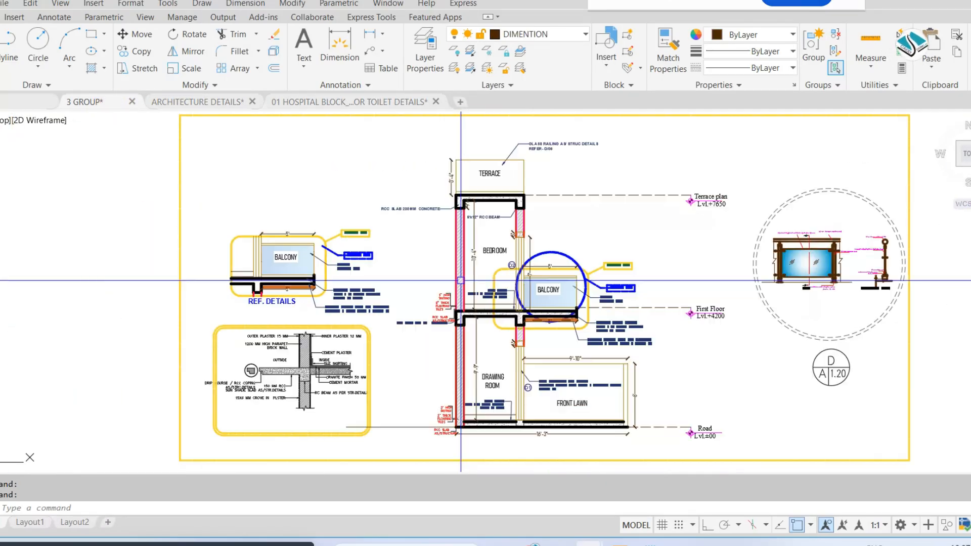
{"action": "scroll", "coordinate": [460, 280], "scroll_direction": "down", "scroll_amount": 5}
{"action": "scroll", "coordinate": [666, 177], "scroll_direction": "up", "scroll_amount": 2}
{"action": "left_click", "coordinate": [644, 171]}
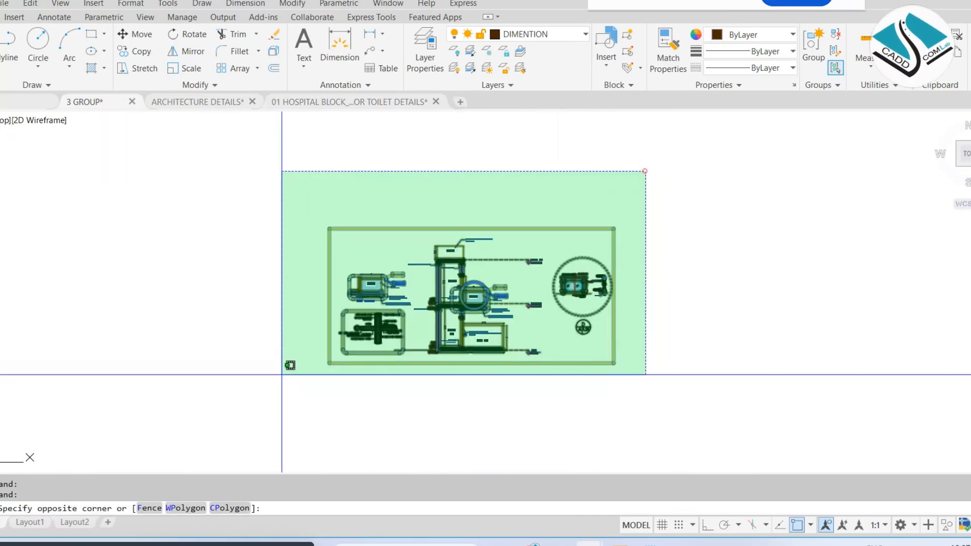
{"action": "left_click", "coordinate": [260, 400]}
{"action": "type", "text": "m"}
{"action": "key", "text": "space"}
{"action": "left_click", "coordinate": [436, 293]}
{"action": "scroll", "coordinate": [610, 256], "scroll_direction": "down", "scroll_amount": 3}
{"action": "middle_click_drag", "start_coordinate": [280, 345], "coordinate": [657, 319]}
{"action": "scroll", "coordinate": [673, 318], "scroll_direction": "up", "scroll_amount": 2}
{"action": "left_click", "coordinate": [494, 342]}
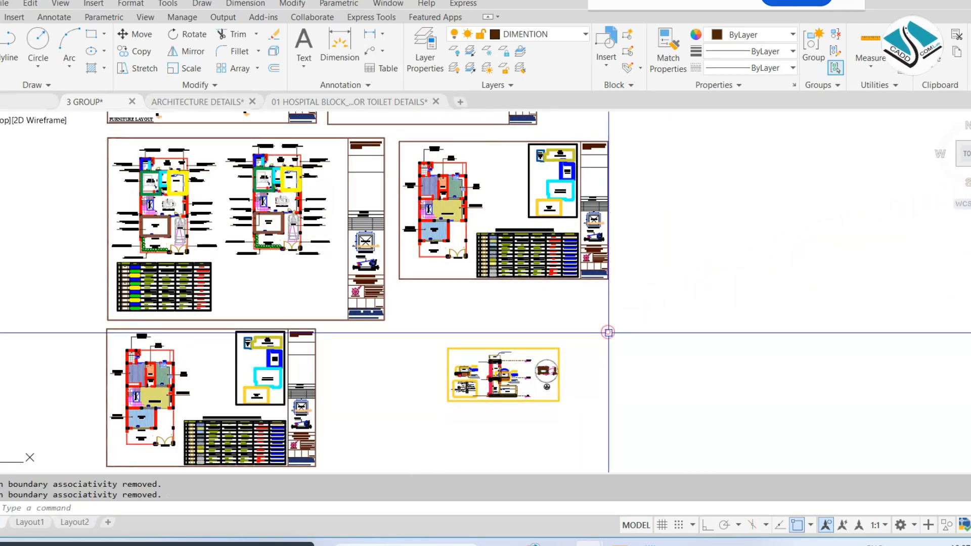
Step: Convert the yellow-framed detail sheet into a block named DADADASDASDADSAD, with its base point at the frame's lower-left corner
{"action": "left_click", "coordinate": [608, 332]}
{"action": "left_click", "coordinate": [427, 426]}
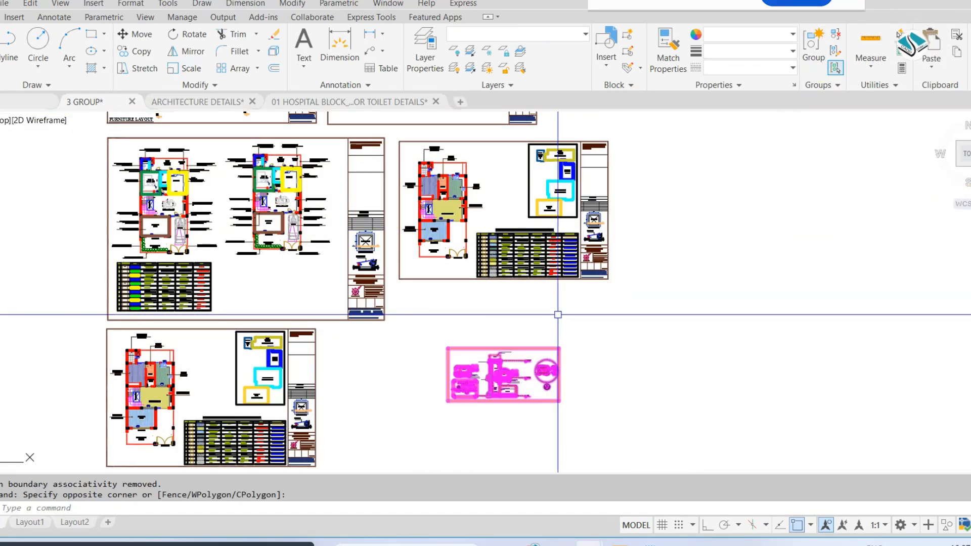
{"action": "type", "text": "b"}
{"action": "key", "text": "space"}
{"action": "type", "text": "DADA"}
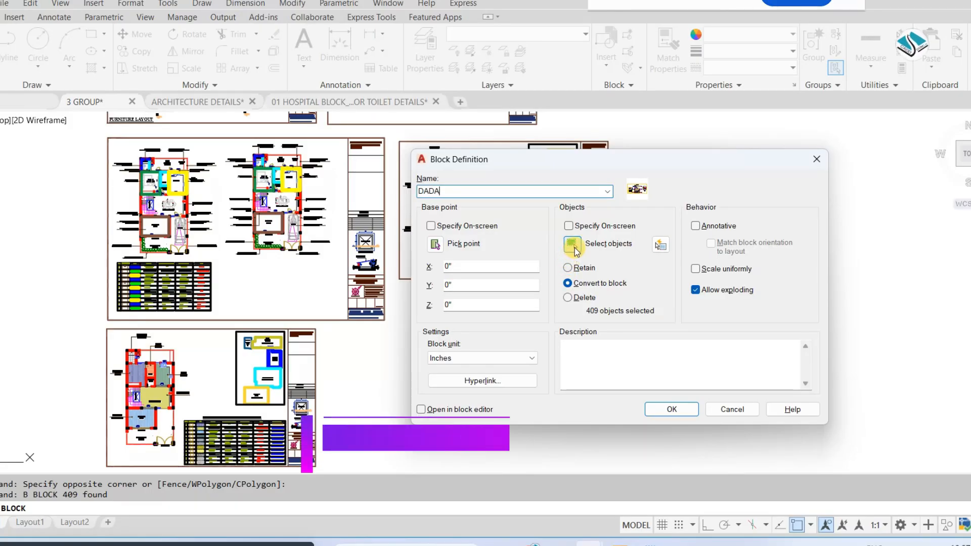
{"action": "type", "text": "DASDASDADSAD"}
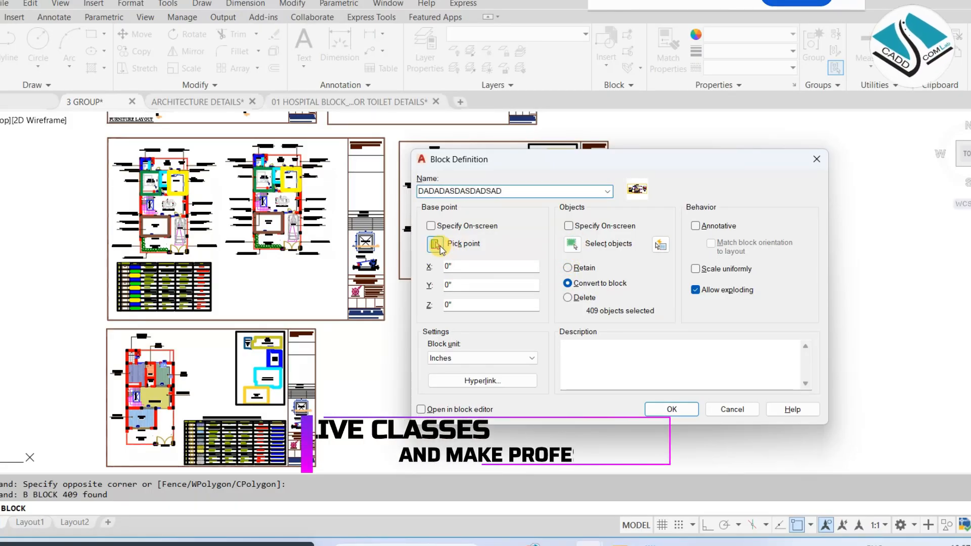
{"action": "left_click", "coordinate": [436, 244]}
{"action": "left_click", "coordinate": [450, 400]}
{"action": "left_click", "coordinate": [672, 409]}
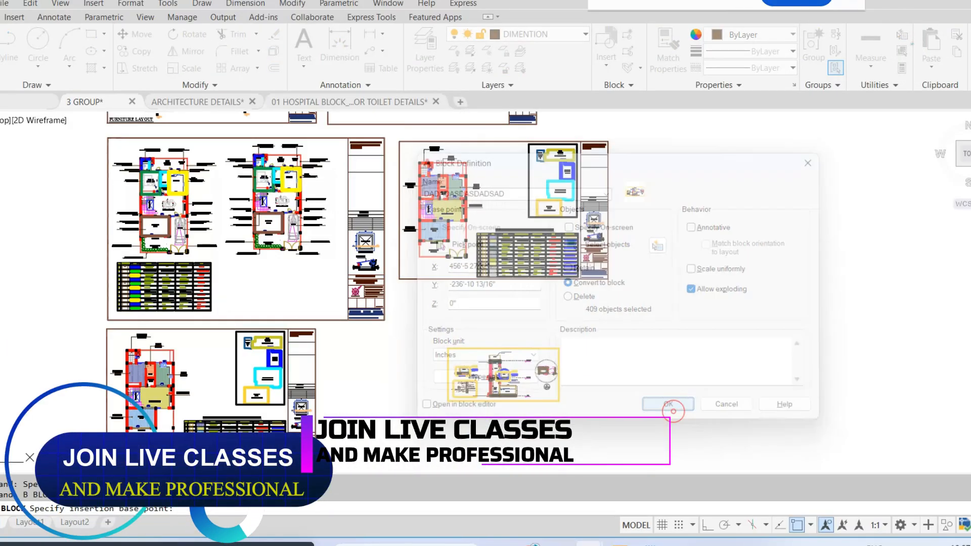
Step: Scale the detail sheet block up freehand from its centre until its height roughly matches the neighbouring flooring layout sheet
{"action": "left_click", "coordinate": [572, 378]}
{"action": "left_click", "coordinate": [498, 359]}
{"action": "type", "text": "sc"}
{"action": "key", "text": "space"}
{"action": "left_click", "coordinate": [499, 379]}
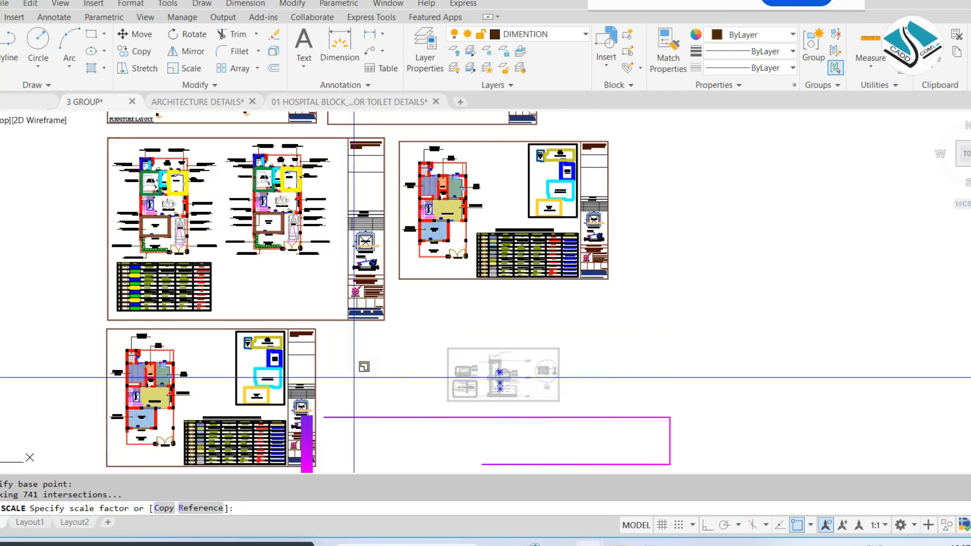
{"action": "left_click", "coordinate": [360, 378]}
Step: Move the enlarged detail block directly beside the lower-left flooring layout sheet, aligned with the bottom row
{"action": "left_click", "coordinate": [773, 349]}
{"action": "left_click", "coordinate": [555, 391]}
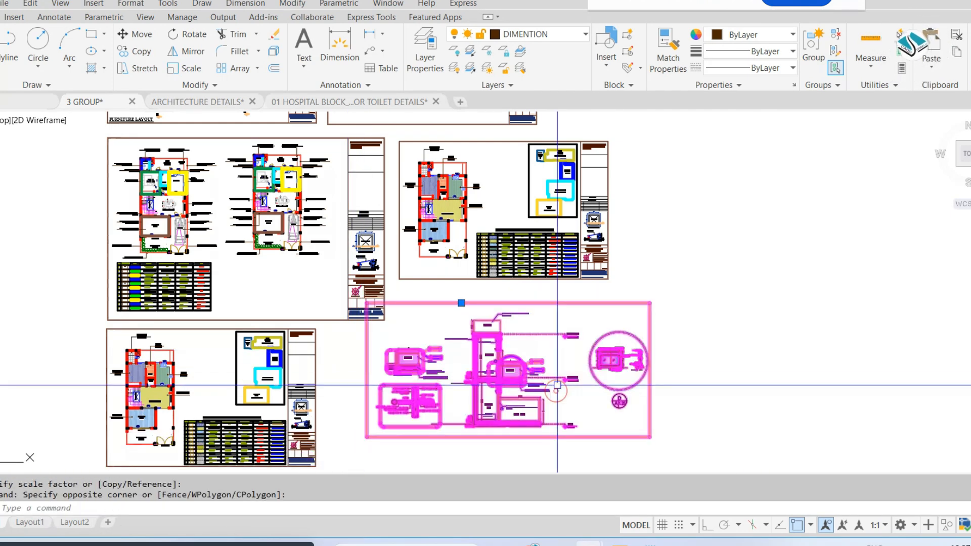
{"action": "type", "text": "m"}
{"action": "key", "text": "space"}
{"action": "left_click", "coordinate": [501, 332]}
{"action": "left_click", "coordinate": [461, 358]}
Step: Erase the leftover drawing objects lying away from the arranged sheets
{"action": "middle_click_drag", "start_coordinate": [627, 323], "coordinate": [447, 272]}
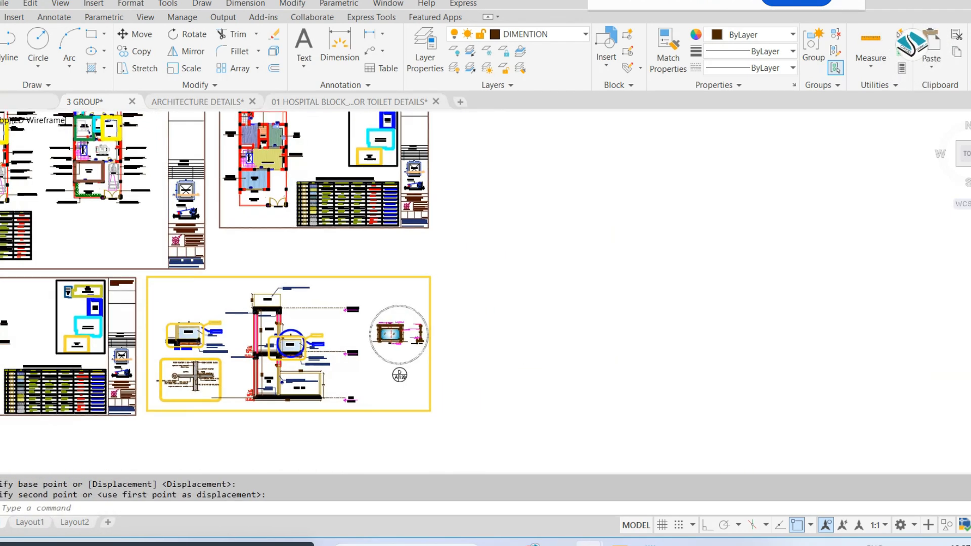
{"action": "scroll", "coordinate": [464, 317], "scroll_direction": "down", "scroll_amount": 8}
{"action": "scroll", "coordinate": [642, 283], "scroll_direction": "up", "scroll_amount": 4}
{"action": "left_click", "coordinate": [828, 228]}
{"action": "left_click", "coordinate": [472, 368]}
{"action": "type", "text": "e"}
{"action": "key", "text": "space"}
{"action": "middle_click_drag", "start_coordinate": [218, 343], "coordinate": [615, 336]}
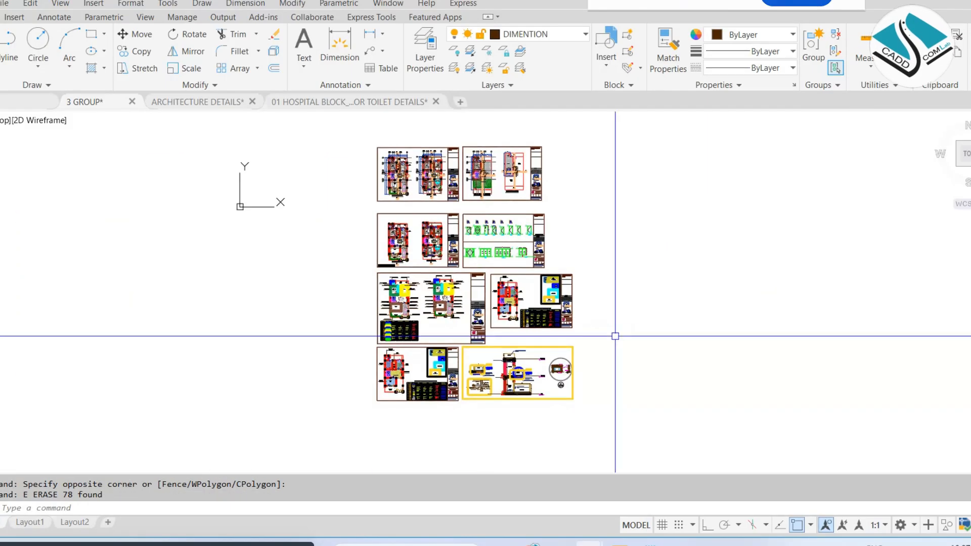
Step: Examine the wall section and balcony detail sheet together with the arranged set of project sheets
{"action": "scroll", "coordinate": [615, 335], "scroll_direction": "up", "scroll_amount": 8}
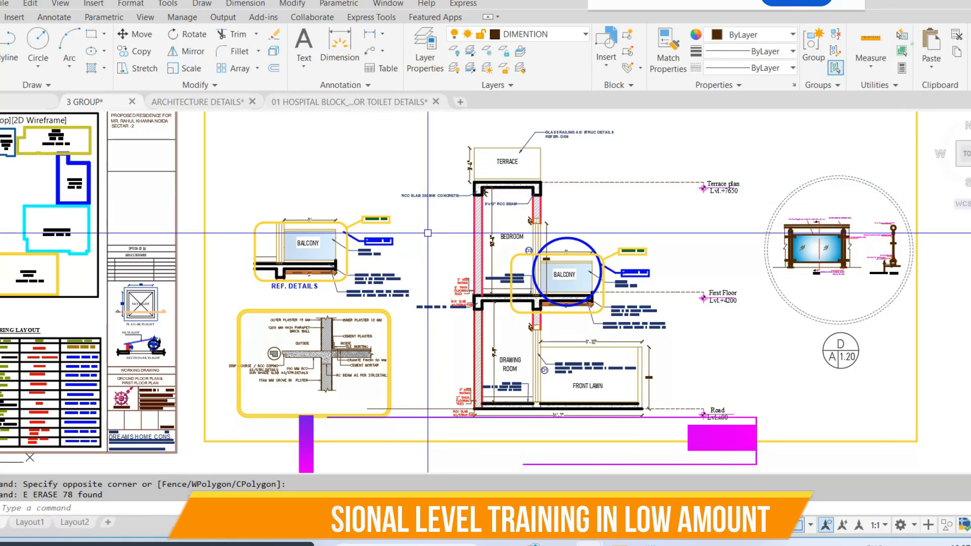
{"action": "scroll", "coordinate": [461, 237], "scroll_direction": "down", "scroll_amount": 3}
{"action": "scroll", "coordinate": [433, 218], "scroll_direction": "up", "scroll_amount": 2}
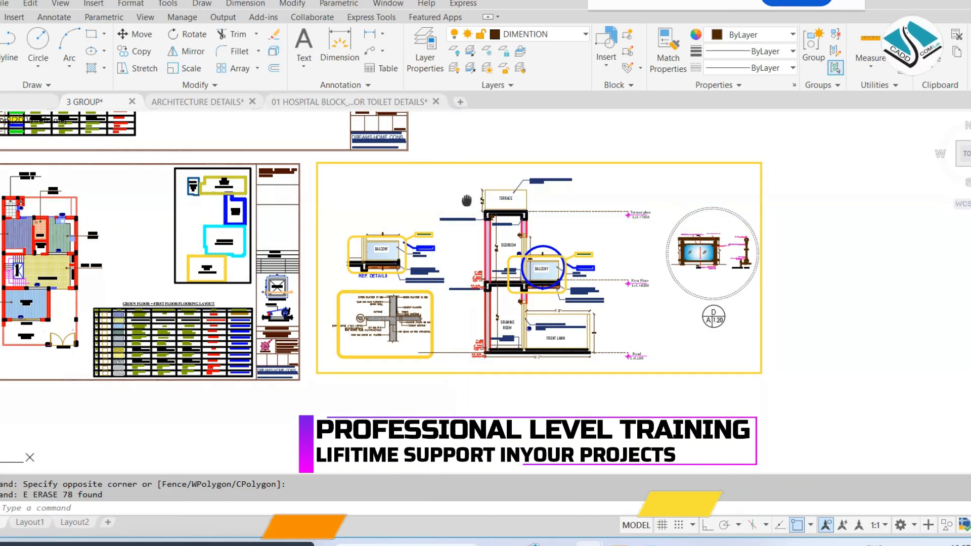
{"action": "scroll", "coordinate": [478, 304], "scroll_direction": "down", "scroll_amount": 2}
{"action": "scroll", "coordinate": [478, 304], "scroll_direction": "down", "scroll_amount": 4}
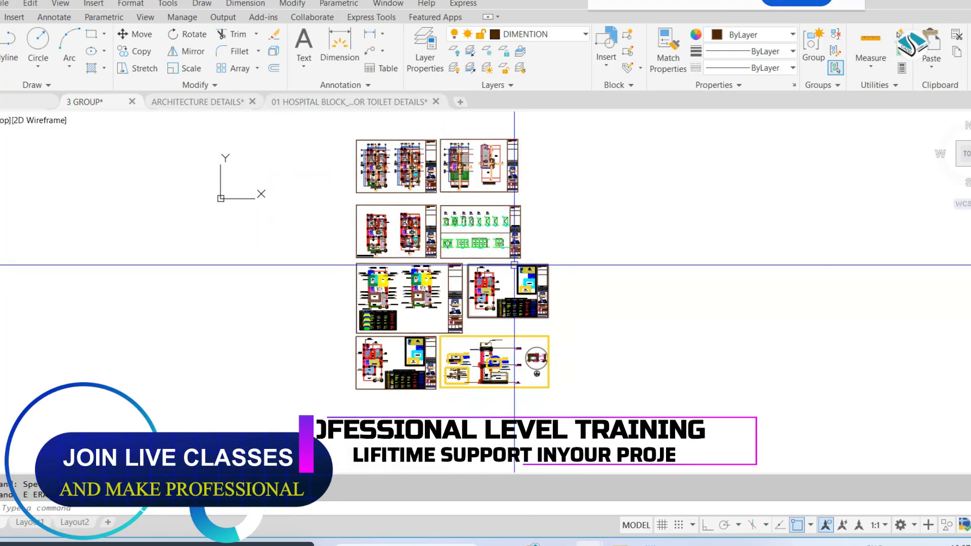
{"action": "scroll", "coordinate": [337, 149], "scroll_direction": "up", "scroll_amount": 2}
{"action": "scroll", "coordinate": [390, 234], "scroll_direction": "down", "scroll_amount": 4}
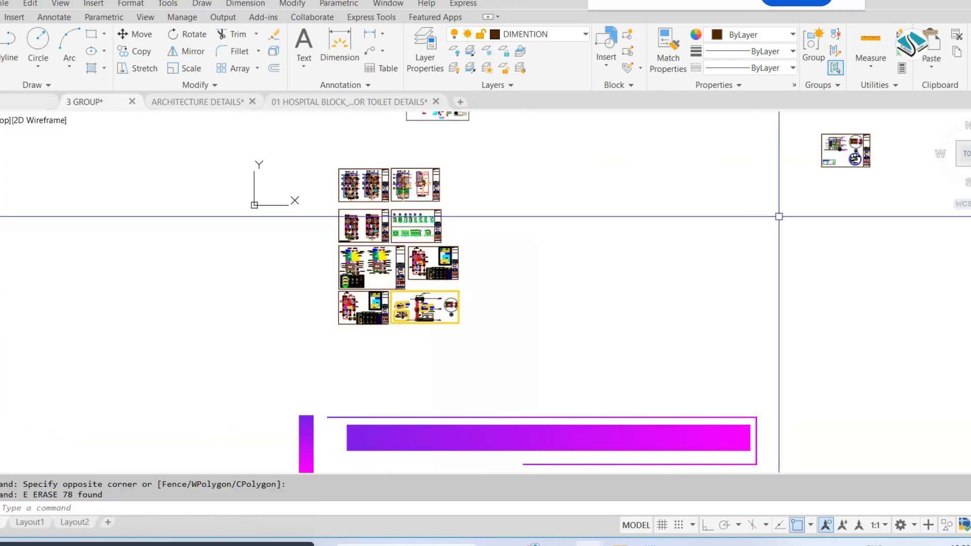
Step: Switch to the ARCHITECTURE DETAILS drawing and examine the front elevation's cladding notes and floor levels
{"action": "left_click", "coordinate": [222, 102]}
{"action": "scroll", "coordinate": [444, 243], "scroll_direction": "down", "scroll_amount": 4}
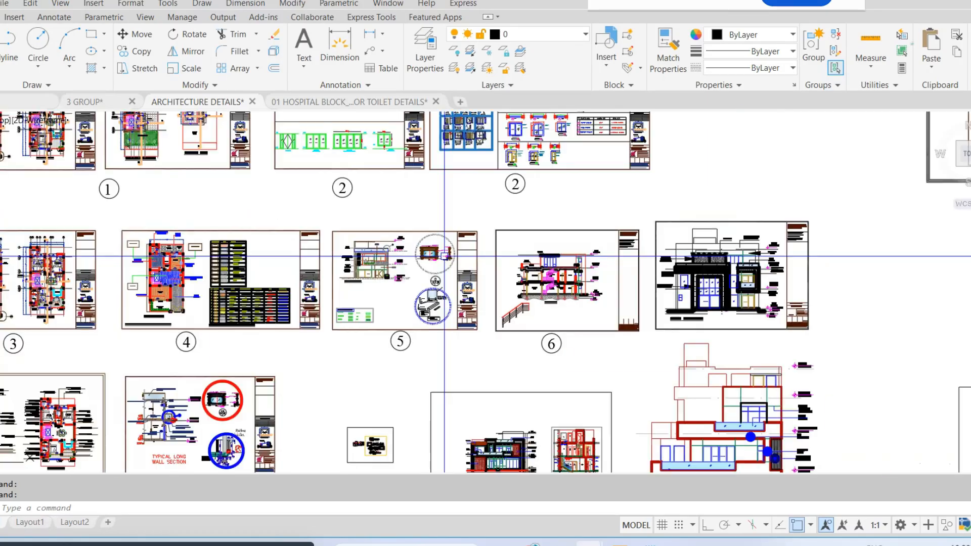
{"action": "scroll", "coordinate": [782, 302], "scroll_direction": "up", "scroll_amount": 6}
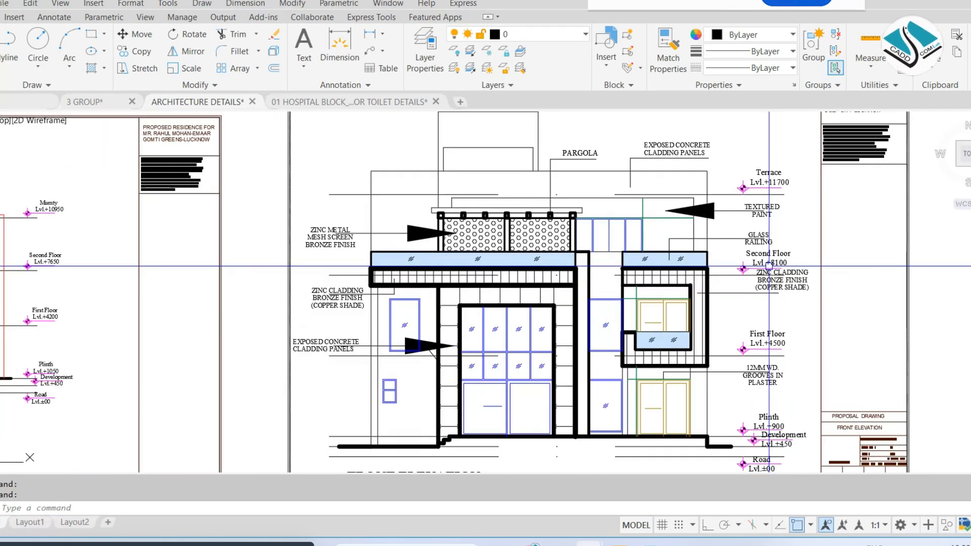
{"action": "middle_click_drag", "start_coordinate": [545, 233], "coordinate": [623, 273]}
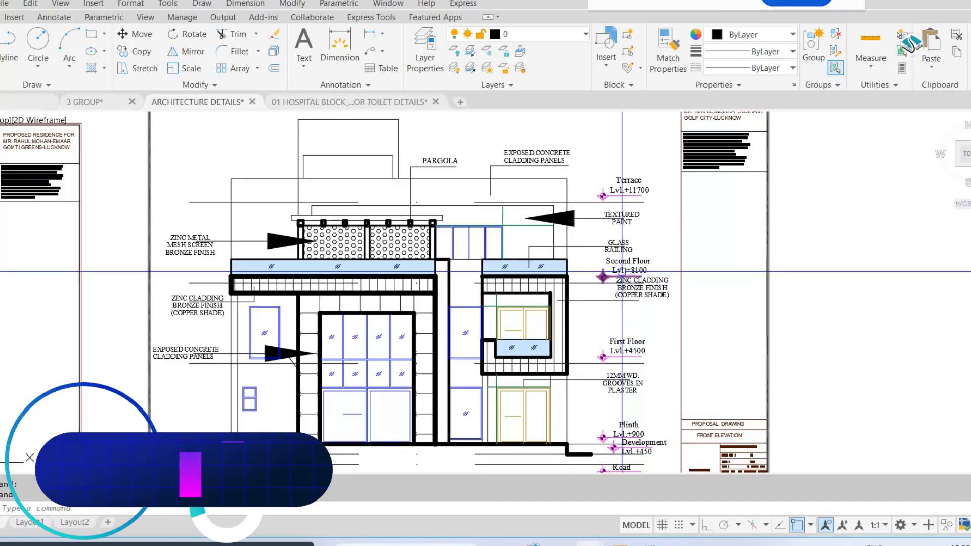
{"action": "scroll", "coordinate": [551, 284], "scroll_direction": "down", "scroll_amount": 2}
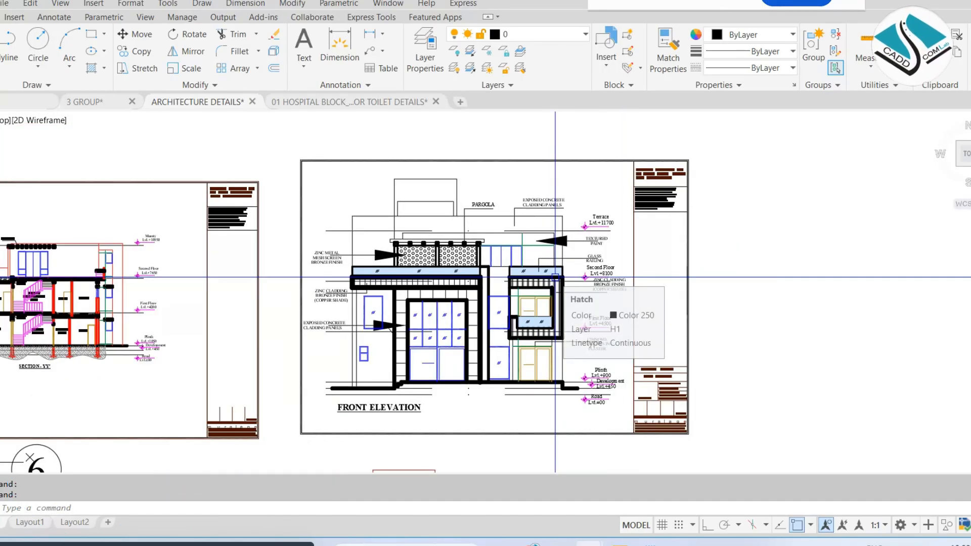
{"action": "scroll", "coordinate": [555, 277], "scroll_direction": "up", "scroll_amount": 2}
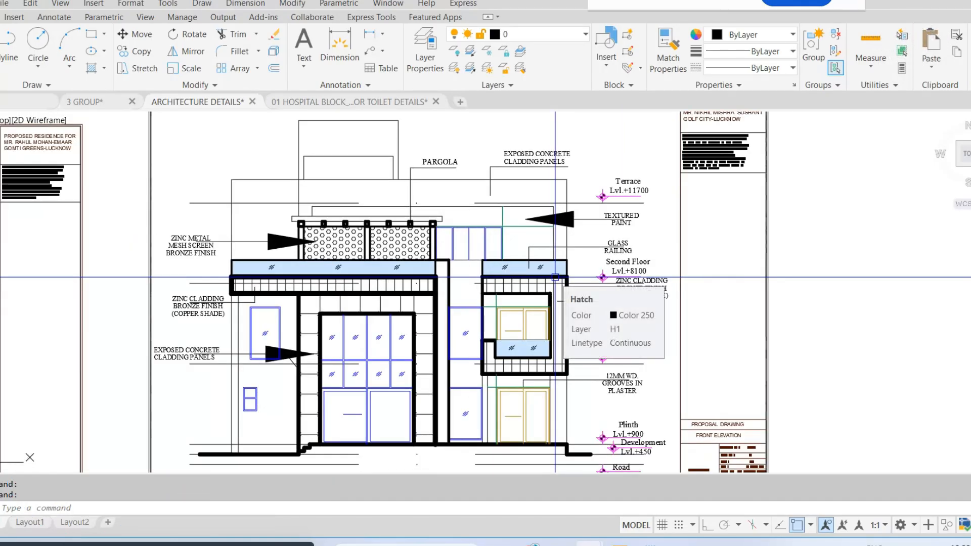
Step: Review the full set of numbered sheets and examine the ground and first floor working plans
{"action": "scroll", "coordinate": [556, 277], "scroll_direction": "down", "scroll_amount": 8}
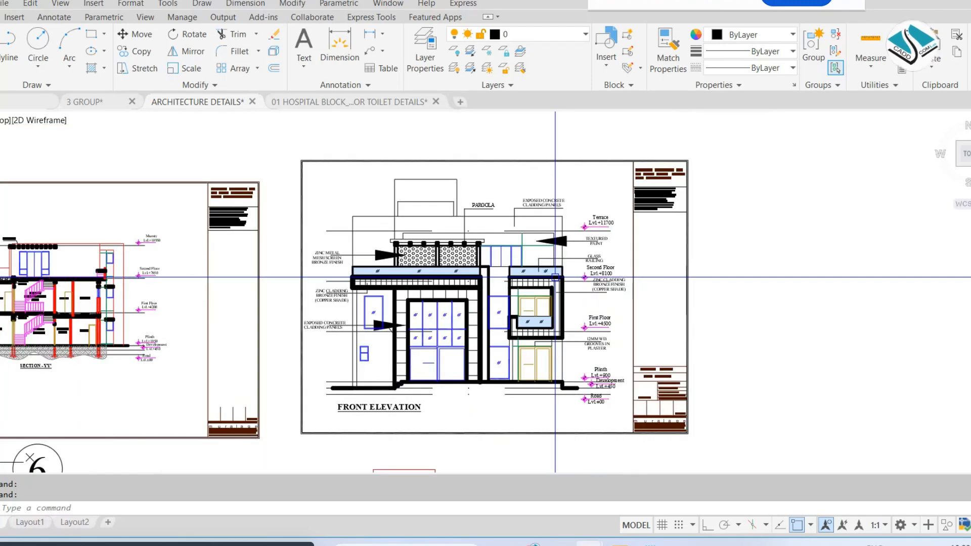
{"action": "scroll", "coordinate": [256, 202], "scroll_direction": "down", "scroll_amount": 2}
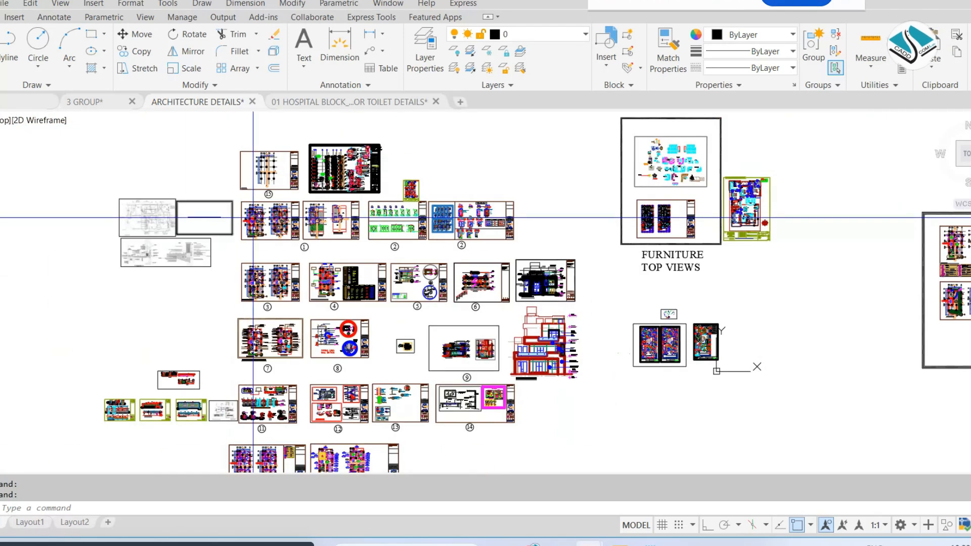
{"action": "scroll", "coordinate": [255, 202], "scroll_direction": "up", "scroll_amount": 10}
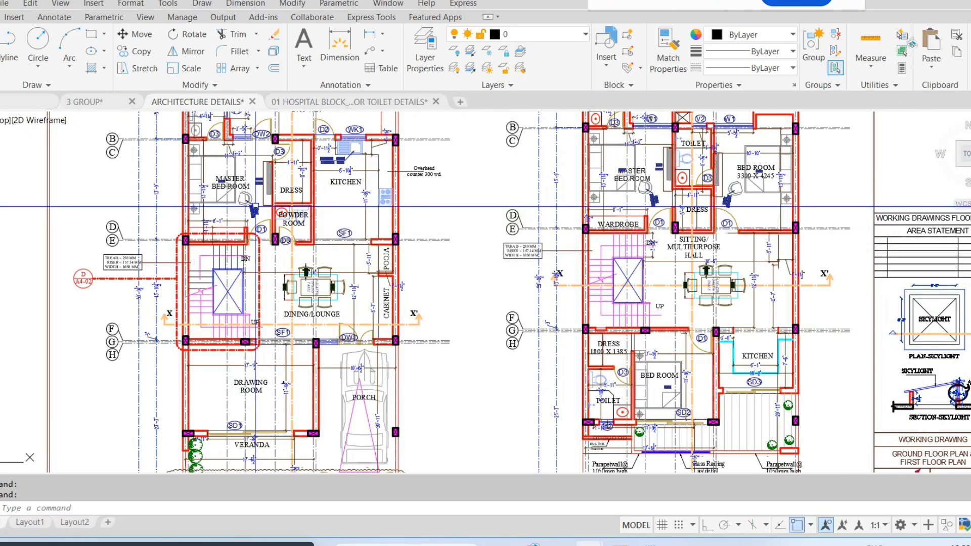
{"action": "middle_click_drag", "start_coordinate": [256, 206], "coordinate": [219, 196]}
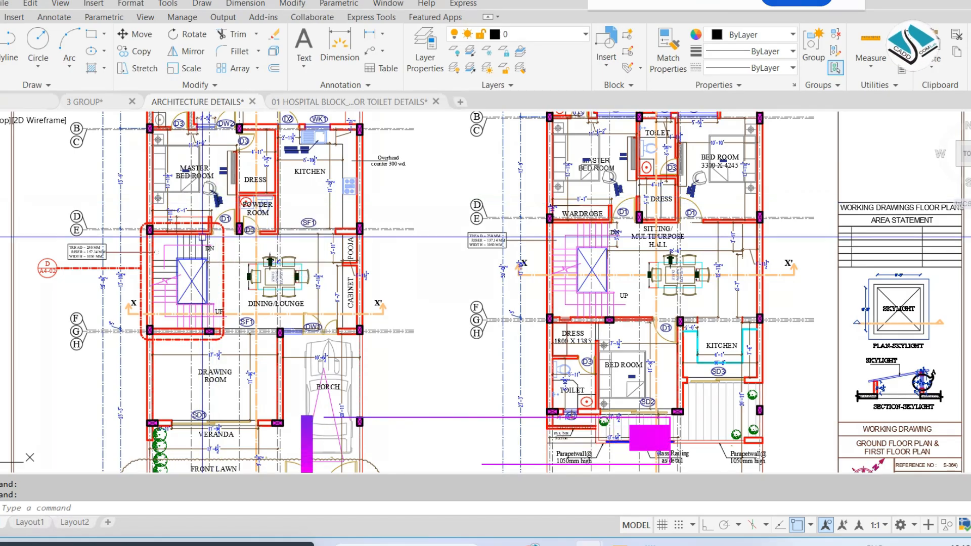
Step: Switch to File Explorer and open the CROSS SECTION WALL ELEVATION drawing from the nested Students Project 1 folder
{"action": "mouse_move", "coordinate": [558, 538]}
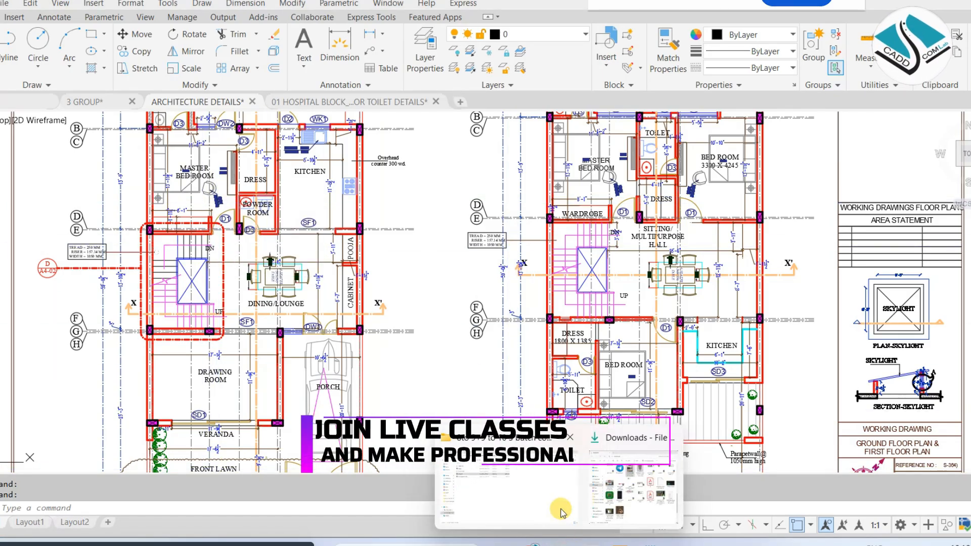
{"action": "left_click", "coordinate": [621, 500]}
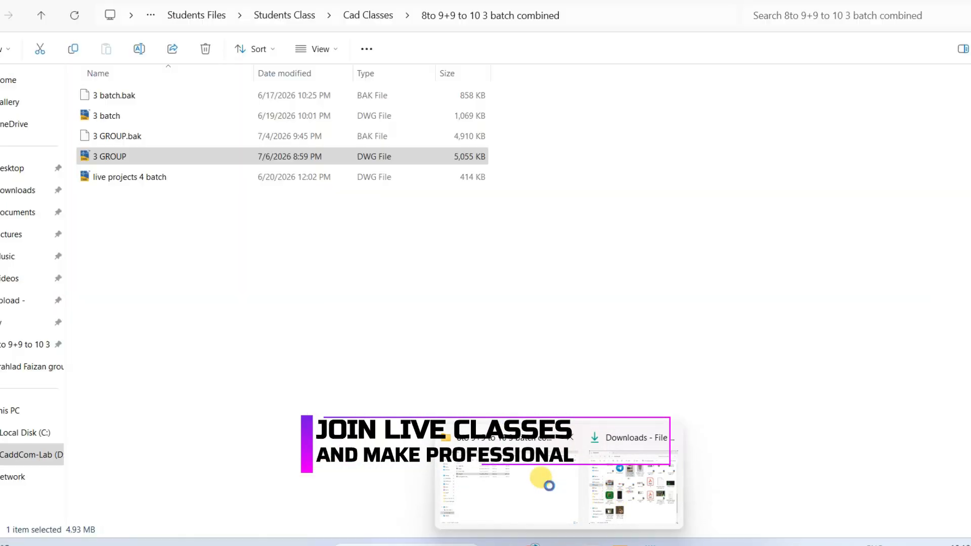
{"action": "left_click", "coordinate": [44, 454]}
{"action": "double_click", "coordinate": [281, 124]}
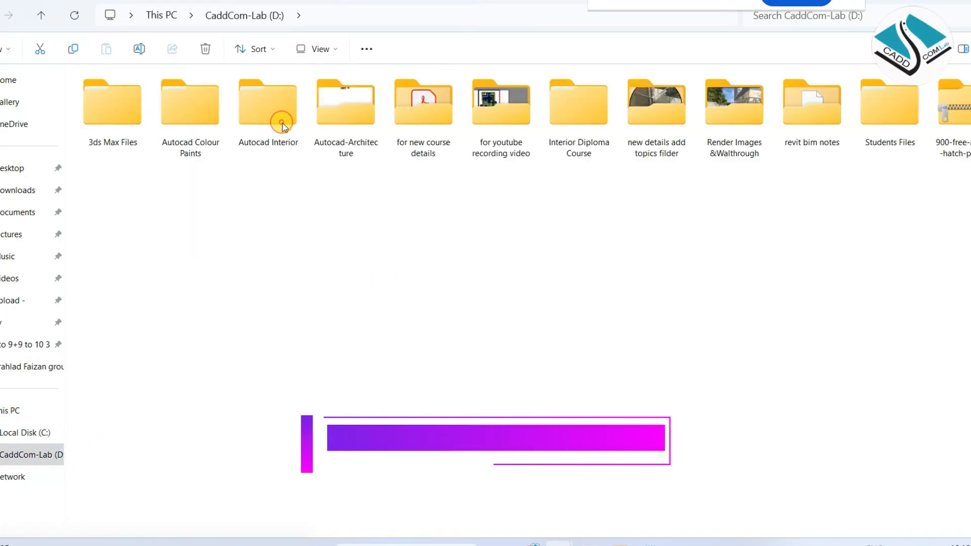
{"action": "double_click", "coordinate": [909, 118]}
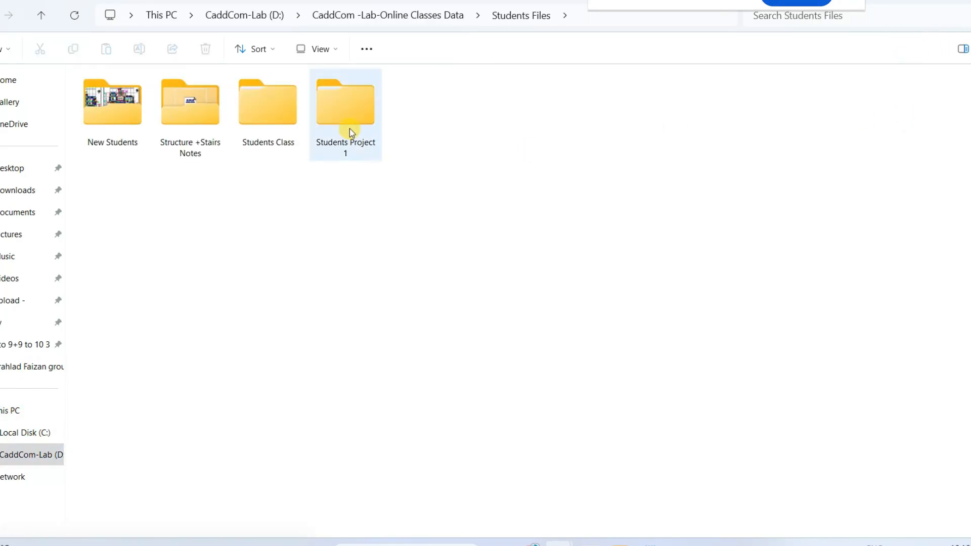
{"action": "double_click", "coordinate": [336, 124]}
{"action": "double_click", "coordinate": [154, 101]}
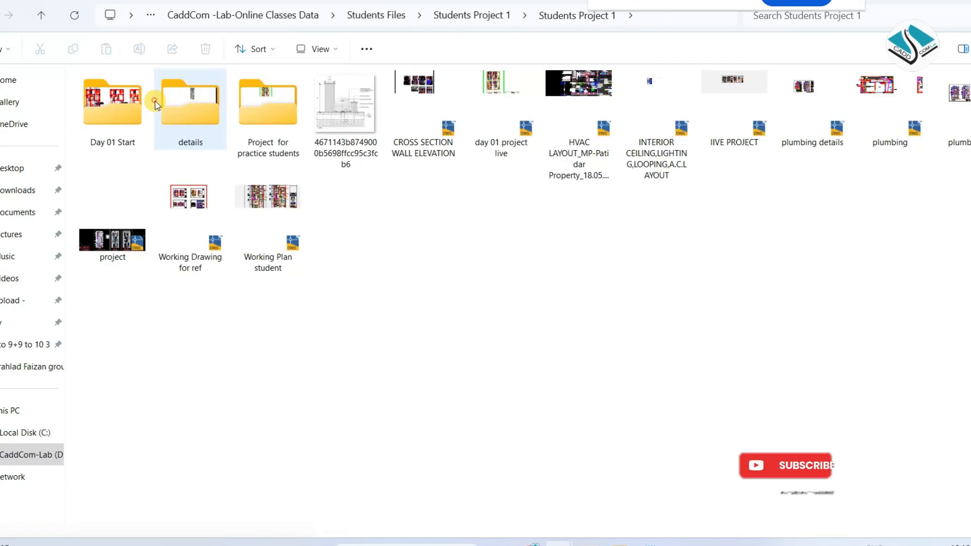
{"action": "double_click", "coordinate": [421, 107]}
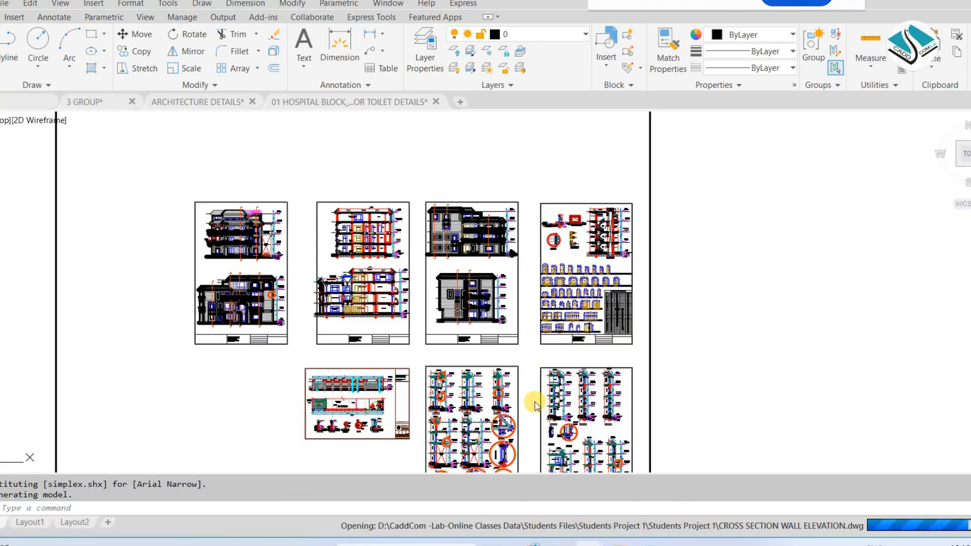
Step: Open Final Drawing @ R28 from the Project for practice students folder and dismiss the unresolved reference prompts for both drawings
{"action": "mouse_move", "coordinate": [568, 539]}
{"action": "left_click", "coordinate": [627, 480]}
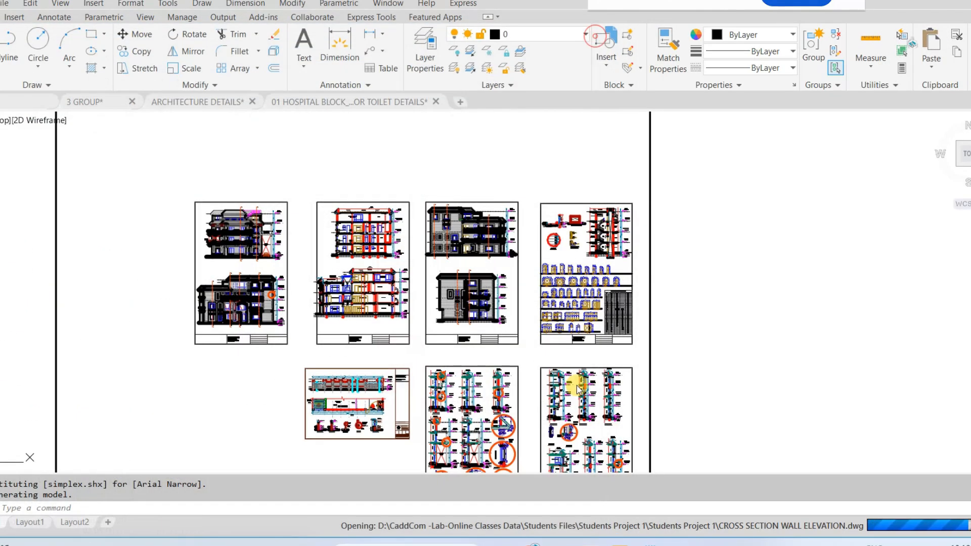
{"action": "mouse_move", "coordinate": [556, 539]}
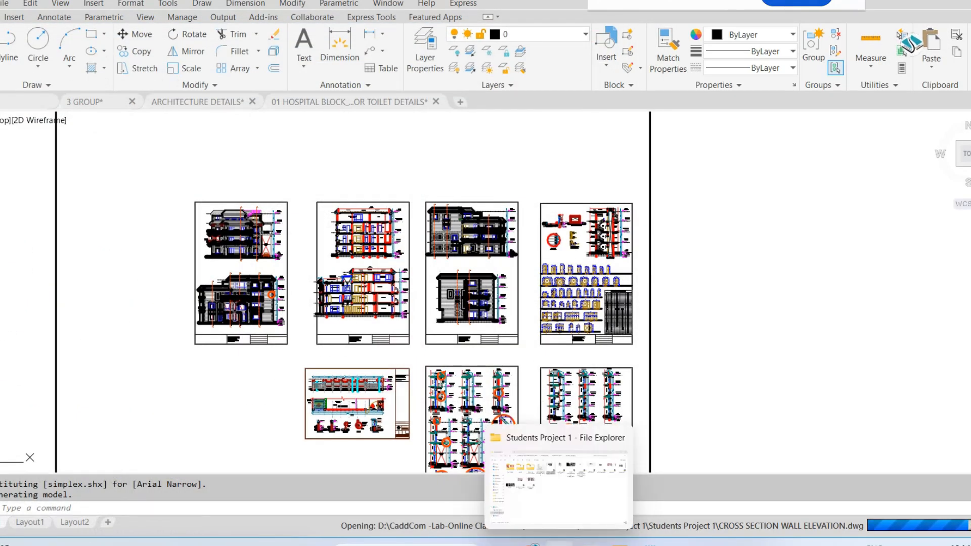
{"action": "left_click", "coordinate": [556, 480]}
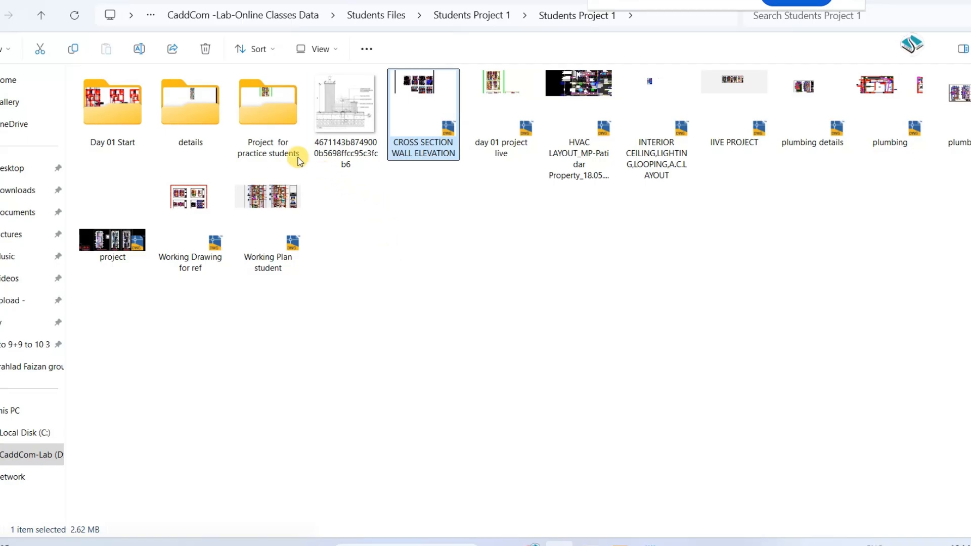
{"action": "double_click", "coordinate": [282, 154]}
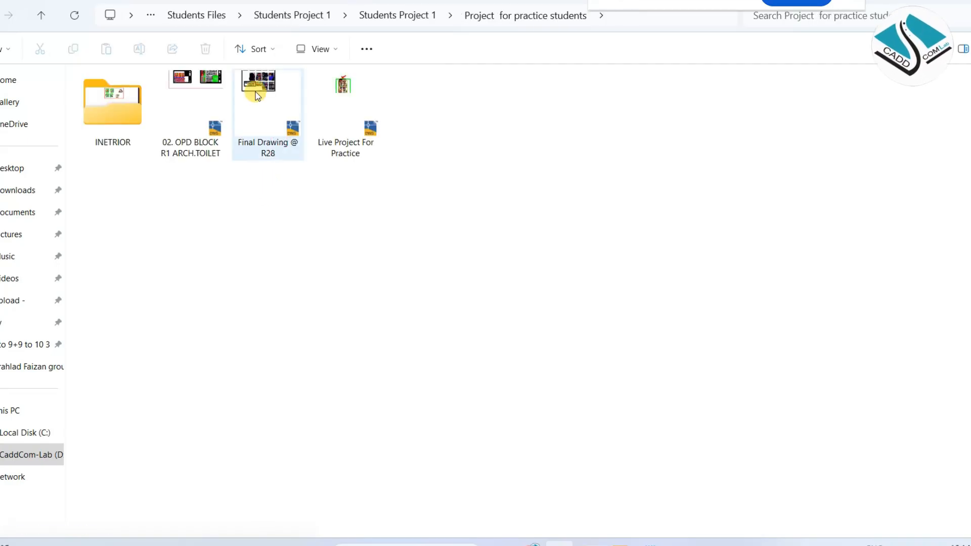
{"action": "mouse_move", "coordinate": [585, 542]}
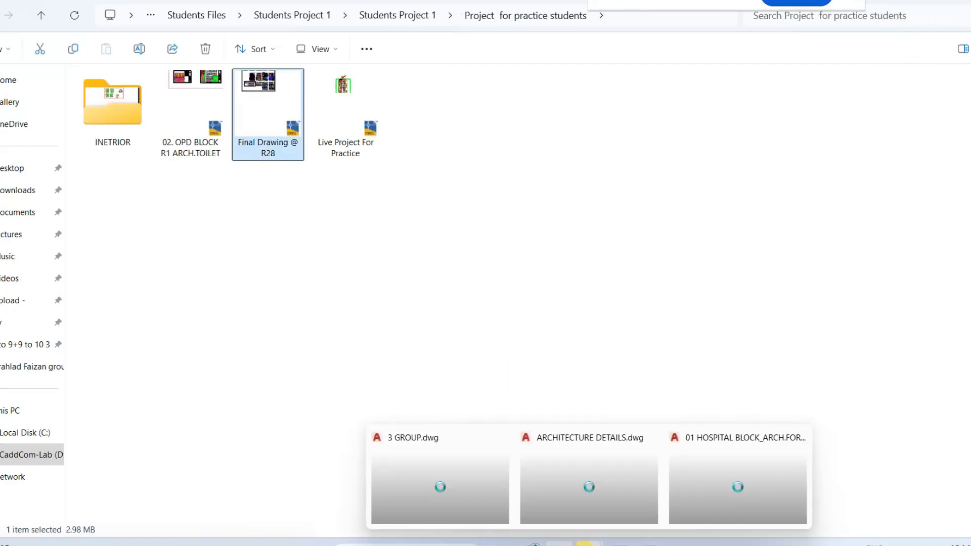
{"action": "left_click", "coordinate": [667, 517]}
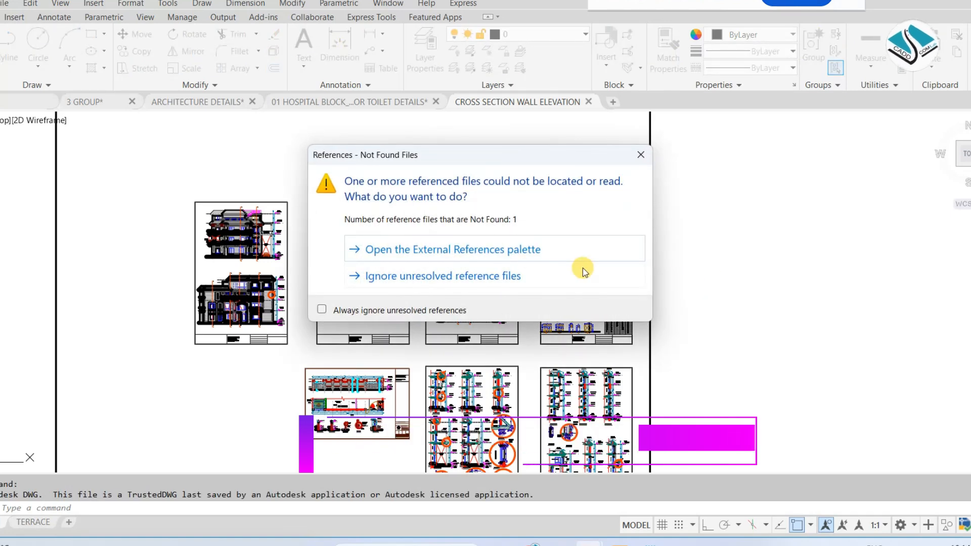
{"action": "left_click", "coordinate": [563, 273]}
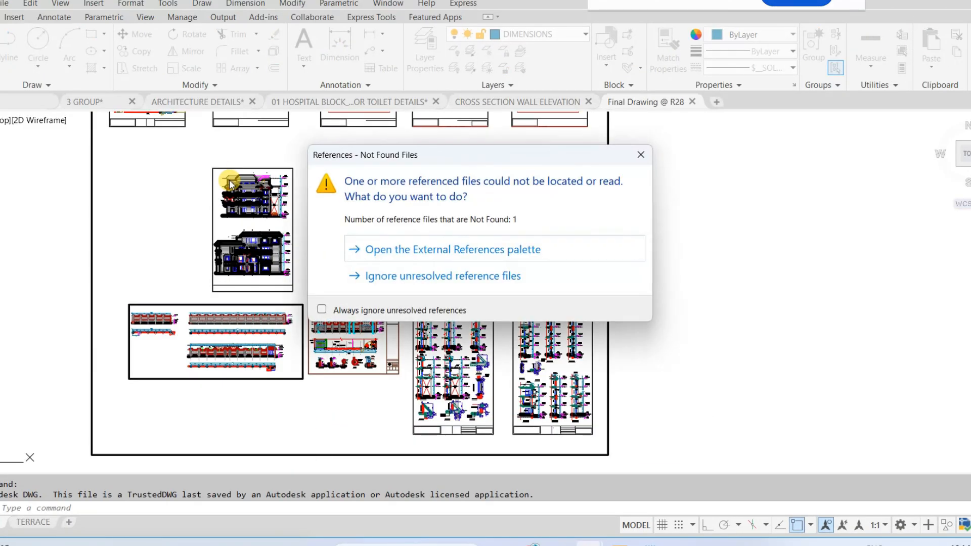
{"action": "left_click", "coordinate": [641, 160]}
Step: Add a horizontal linear dimension across the full plot width above the rear boundary wall of the ground floor plan
{"action": "scroll", "coordinate": [249, 123], "scroll_direction": "down", "scroll_amount": 2}
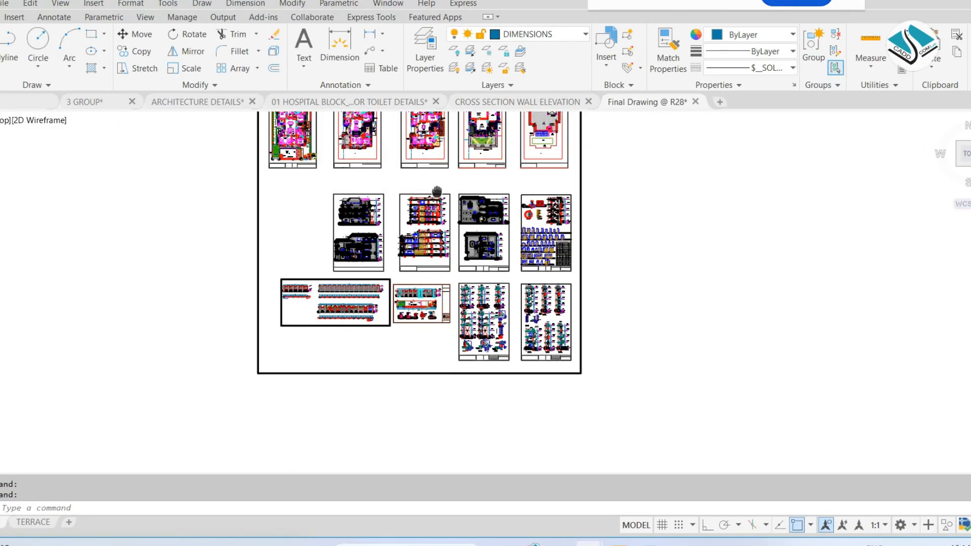
{"action": "scroll", "coordinate": [314, 134], "scroll_direction": "up", "scroll_amount": 5}
{"action": "scroll", "coordinate": [315, 133], "scroll_direction": "up", "scroll_amount": 4}
{"action": "scroll", "coordinate": [334, 154], "scroll_direction": "down", "scroll_amount": 2}
{"action": "middle_click_drag", "start_coordinate": [349, 152], "coordinate": [349, 211]}
{"action": "scroll", "coordinate": [389, 193], "scroll_direction": "up", "scroll_amount": 4}
{"action": "key", "text": "Escape"}
{"action": "left_click", "coordinate": [242, 12]}
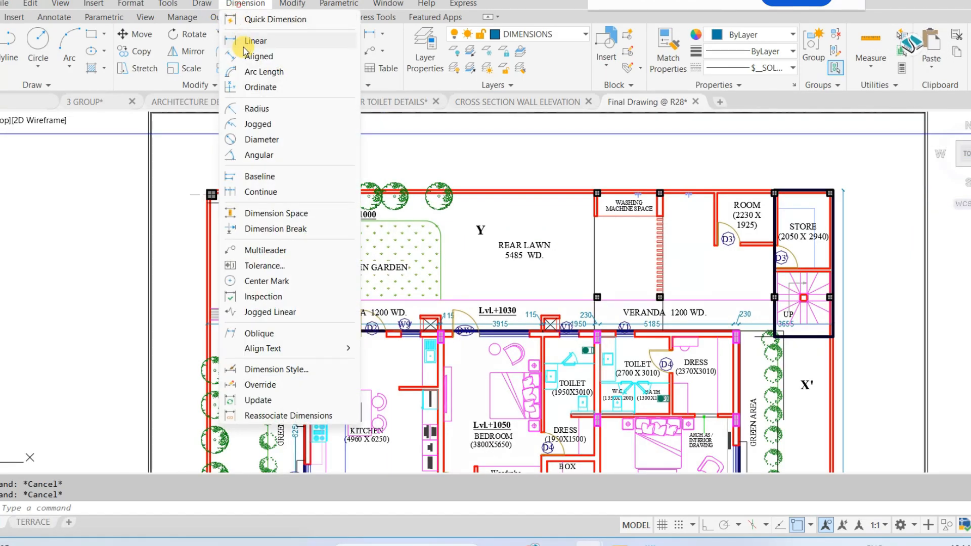
{"action": "left_click", "coordinate": [253, 39]}
{"action": "scroll", "coordinate": [206, 150], "scroll_direction": "up", "scroll_amount": 4}
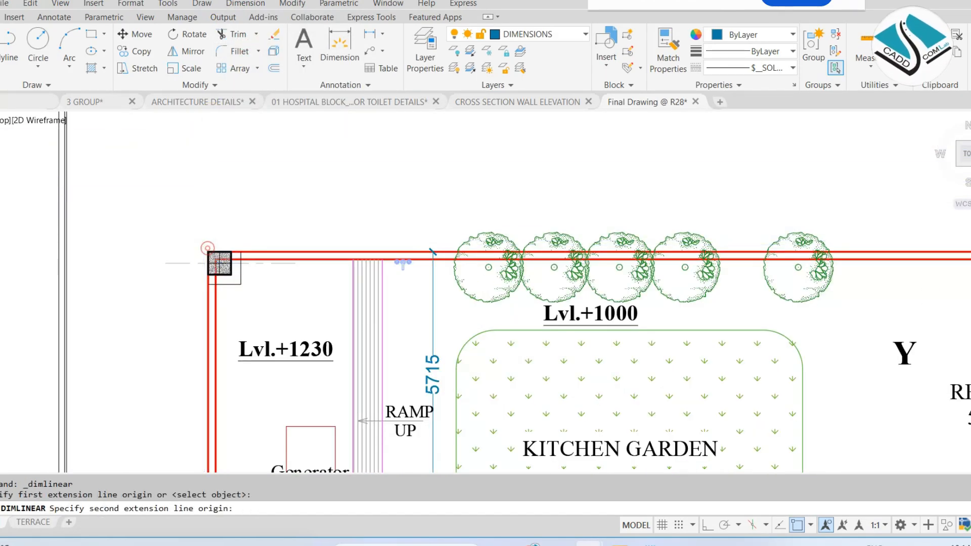
{"action": "scroll", "coordinate": [207, 248], "scroll_direction": "down", "scroll_amount": 4}
{"action": "scroll", "coordinate": [789, 251], "scroll_direction": "up", "scroll_amount": 3}
{"action": "left_click", "coordinate": [764, 239]}
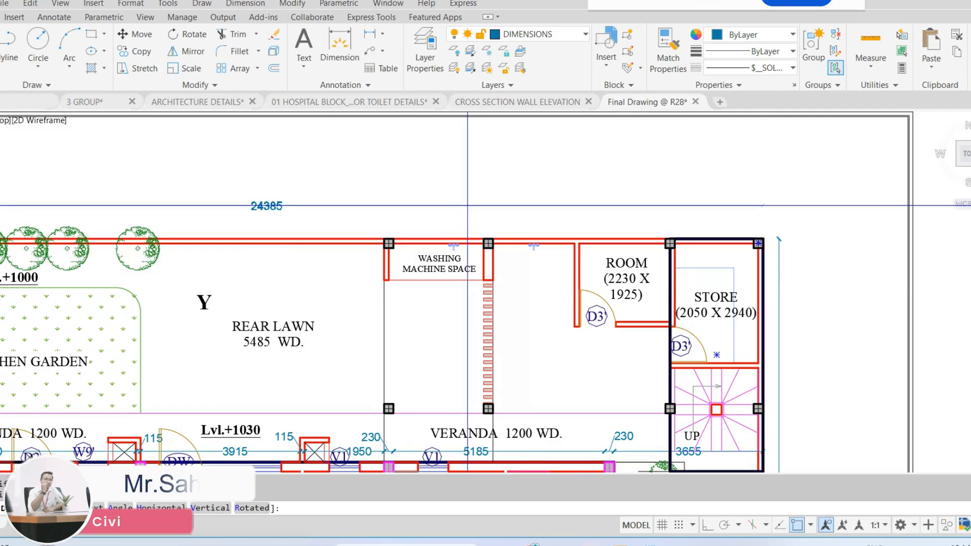
{"action": "scroll", "coordinate": [255, 216], "scroll_direction": "up", "scroll_amount": 6}
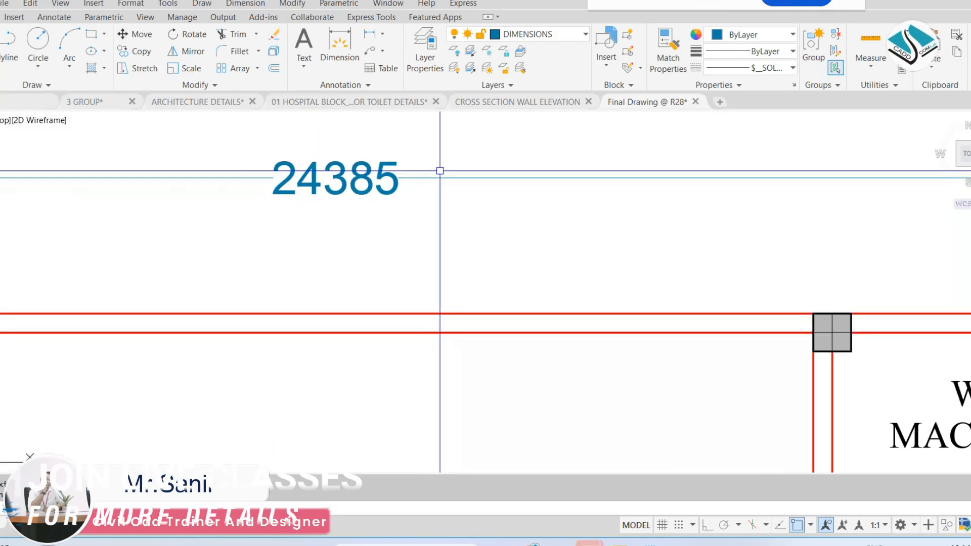
{"action": "scroll", "coordinate": [435, 169], "scroll_direction": "down", "scroll_amount": 6}
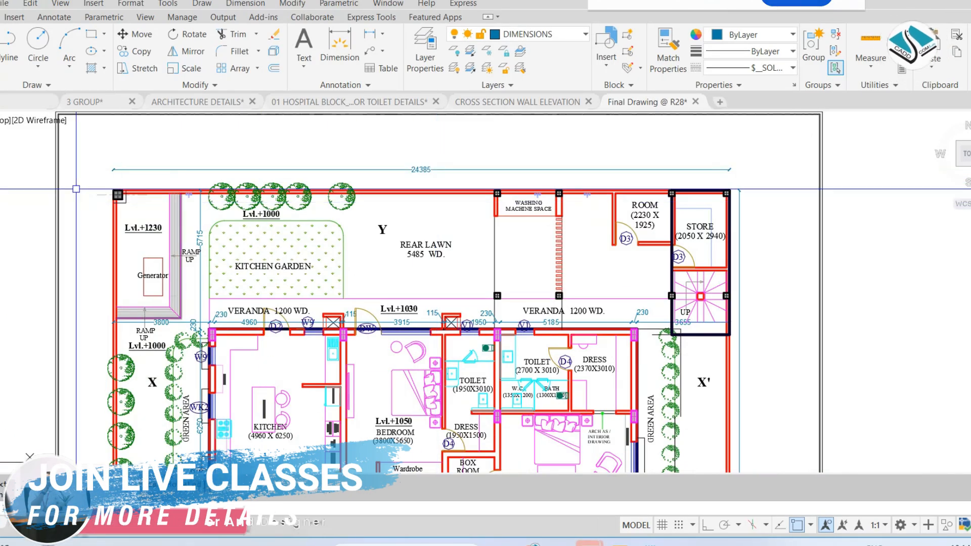
Step: Add a vertical linear dimension for the full plot depth outside the ground floor plan's left boundary wall, from rear corner to entrance gate
{"action": "scroll", "coordinate": [86, 189], "scroll_direction": "up", "scroll_amount": 3}
{"action": "key", "text": "Escape"}
{"action": "key", "text": "space"}
{"action": "left_click", "coordinate": [154, 192]}
{"action": "scroll", "coordinate": [315, 186], "scroll_direction": "down", "scroll_amount": 4}
{"action": "middle_click_drag", "start_coordinate": [316, 443], "coordinate": [312, 155]}
{"action": "middle_click_drag", "start_coordinate": [299, 334], "coordinate": [311, 186]}
{"action": "scroll", "coordinate": [281, 352], "scroll_direction": "up", "scroll_amount": 6}
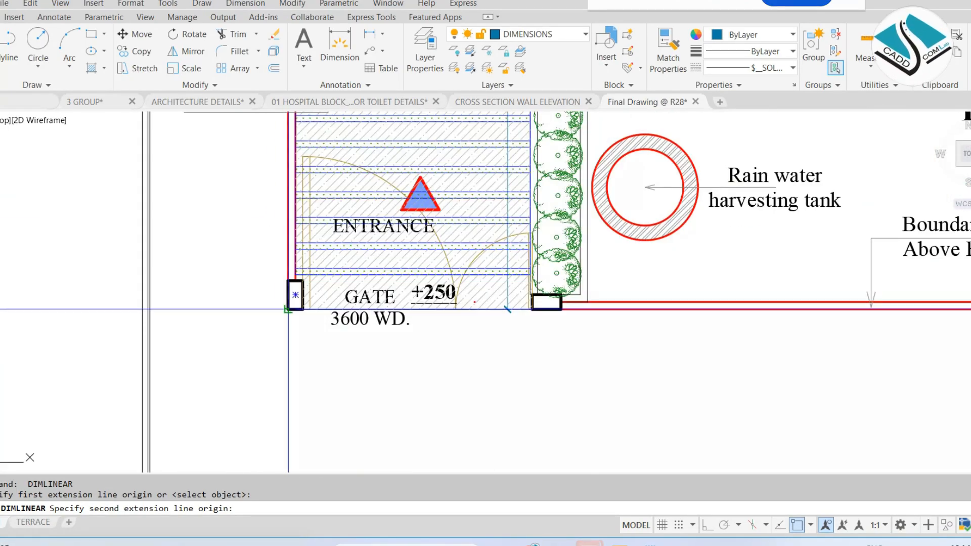
{"action": "left_click", "coordinate": [289, 309]}
{"action": "scroll", "coordinate": [253, 342], "scroll_direction": "down", "scroll_amount": 6}
{"action": "left_click", "coordinate": [195, 253]}
{"action": "scroll", "coordinate": [231, 282], "scroll_direction": "up", "scroll_amount": 3}
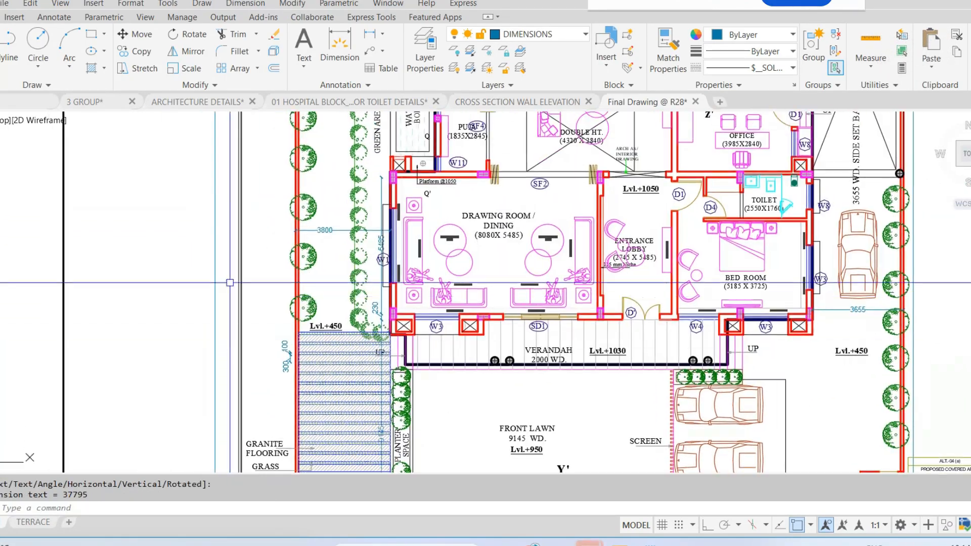
{"action": "scroll", "coordinate": [227, 211], "scroll_direction": "down", "scroll_amount": 5}
{"action": "scroll", "coordinate": [195, 190], "scroll_direction": "up", "scroll_amount": 15}
{"action": "scroll", "coordinate": [194, 245], "scroll_direction": "up", "scroll_amount": 2}
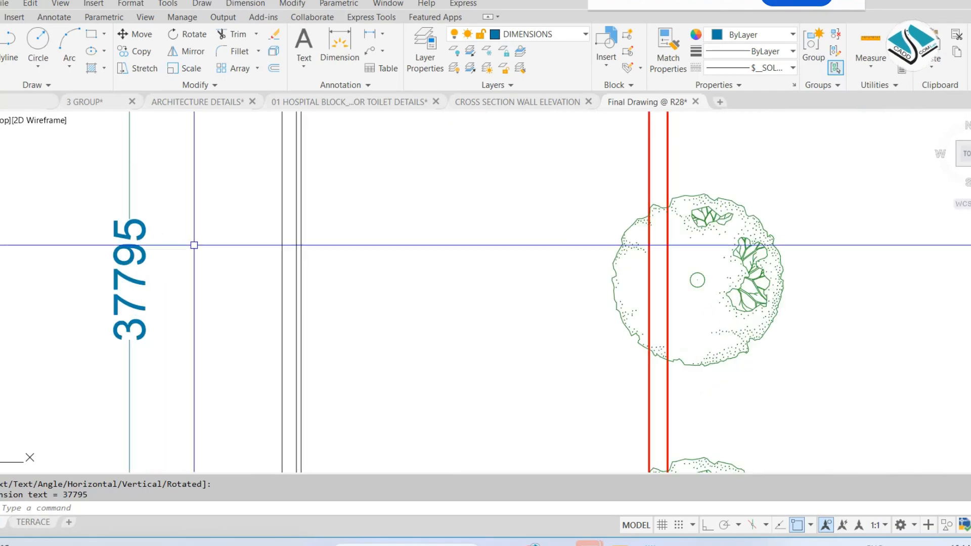
Step: Examine the ground floor plan's front lawn and entrances, the side setback beside the wellness room, and the rear lawn width
{"action": "scroll", "coordinate": [212, 215], "scroll_direction": "down", "scroll_amount": 8}
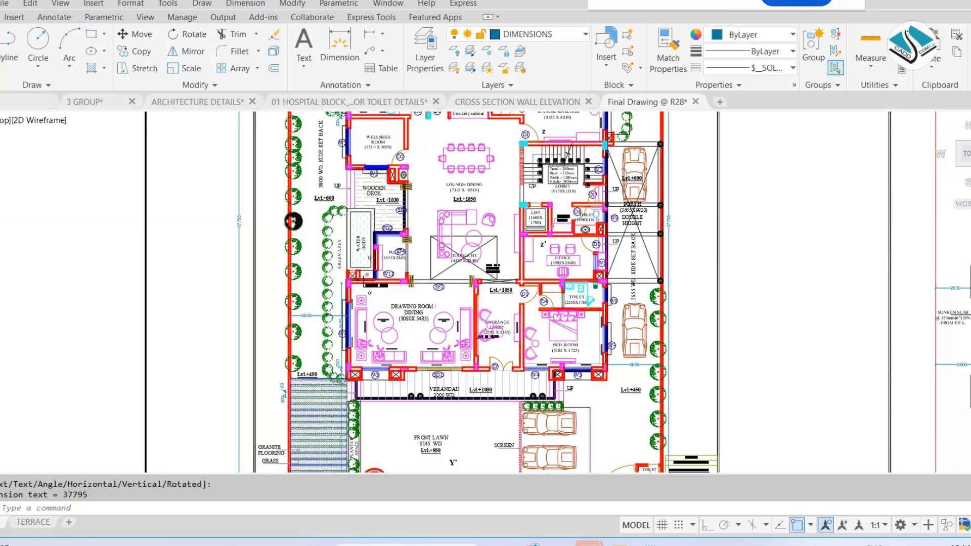
{"action": "scroll", "coordinate": [263, 329], "scroll_direction": "up", "scroll_amount": 6}
{"action": "scroll", "coordinate": [593, 410], "scroll_direction": "up", "scroll_amount": 3}
{"action": "scroll", "coordinate": [557, 346], "scroll_direction": "down", "scroll_amount": 7}
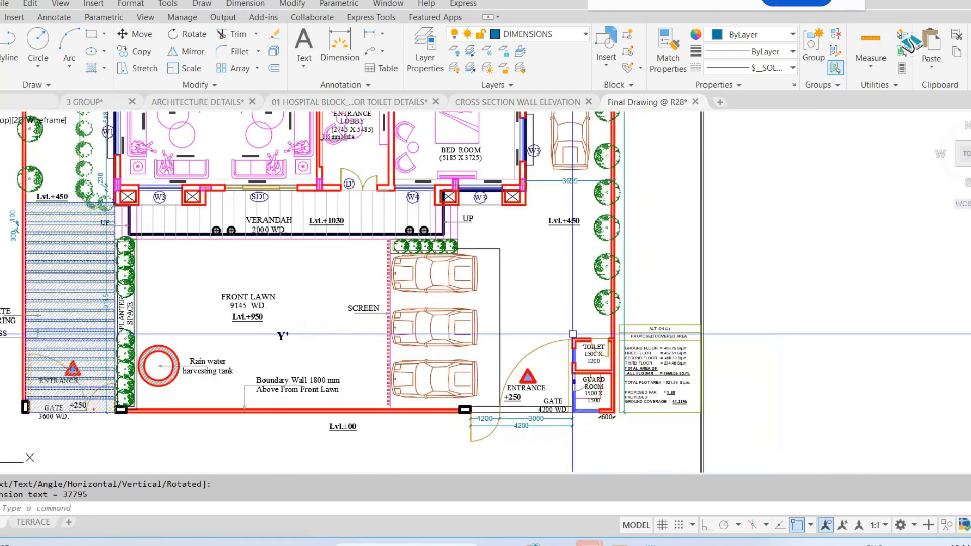
{"action": "middle_click_drag", "start_coordinate": [454, 203], "coordinate": [427, 273]}
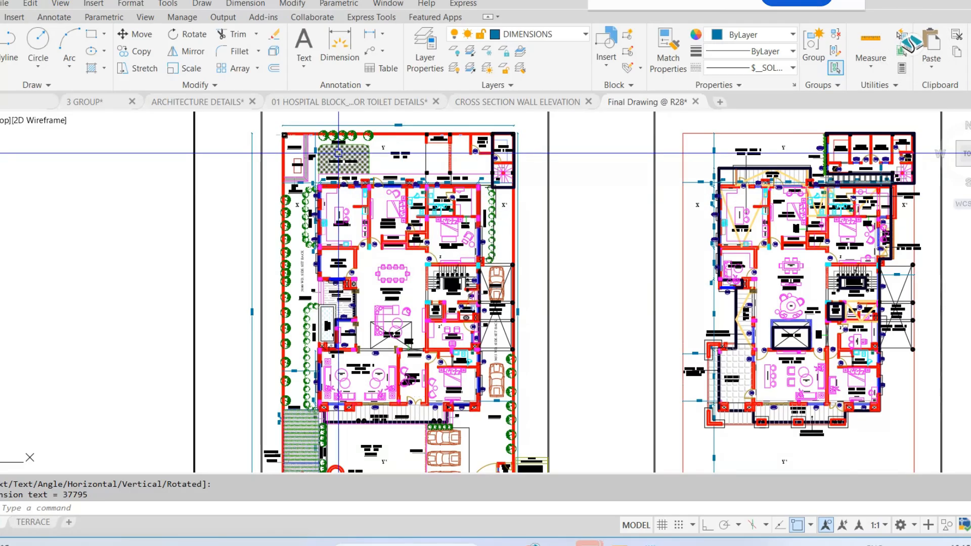
{"action": "scroll", "coordinate": [338, 153], "scroll_direction": "up", "scroll_amount": 8}
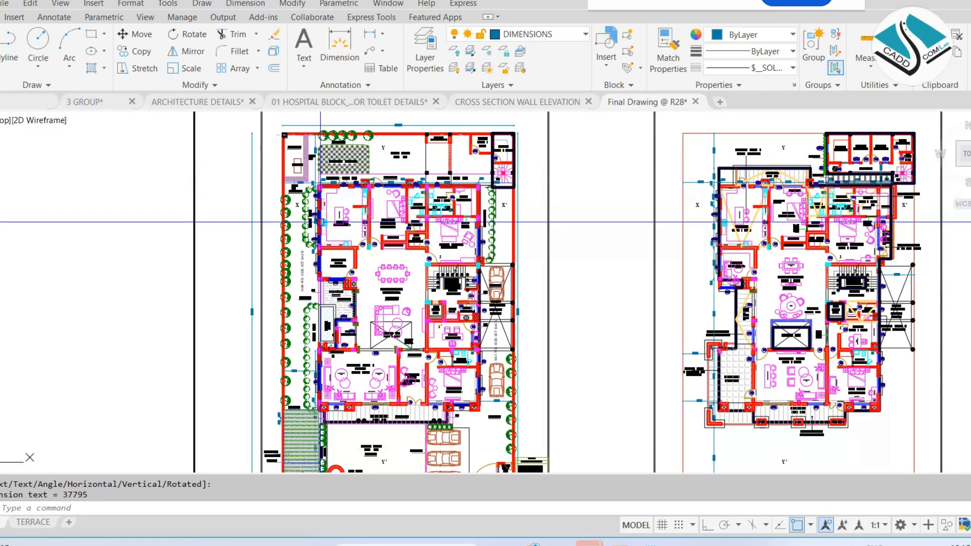
{"action": "middle_click_drag", "start_coordinate": [249, 330], "coordinate": [316, 220]}
{"action": "scroll", "coordinate": [303, 195], "scroll_direction": "down", "scroll_amount": 3}
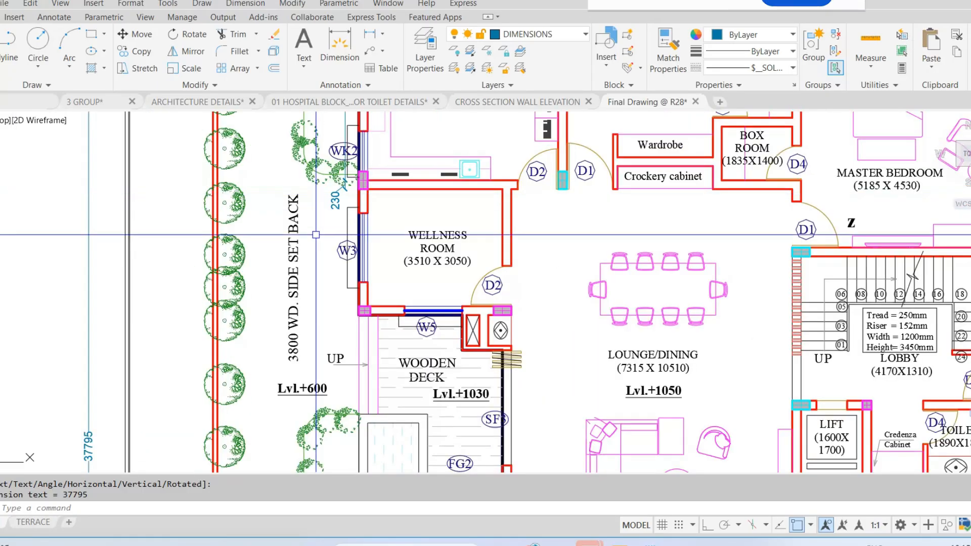
{"action": "scroll", "coordinate": [299, 197], "scroll_direction": "up", "scroll_amount": 3}
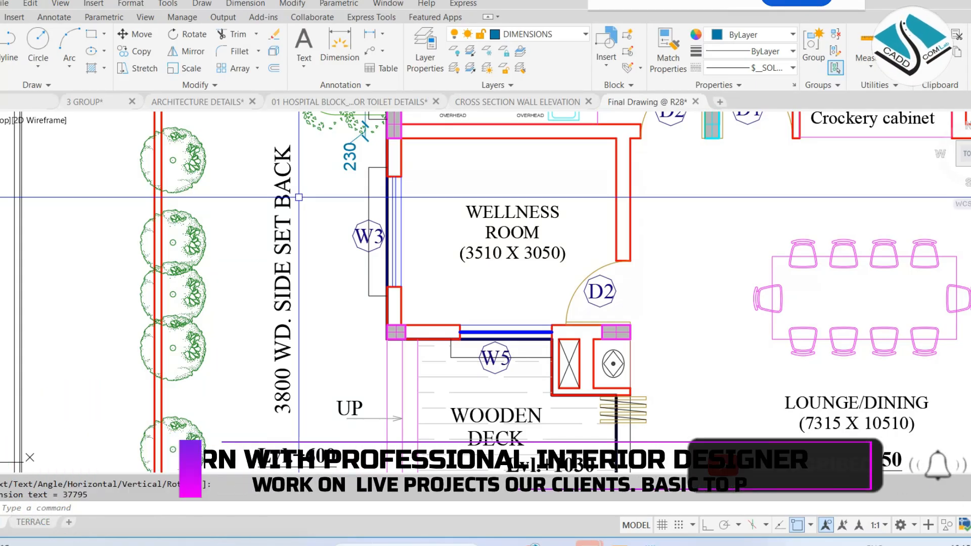
{"action": "scroll", "coordinate": [303, 233], "scroll_direction": "down", "scroll_amount": 4}
{"action": "scroll", "coordinate": [452, 232], "scroll_direction": "down", "scroll_amount": 2}
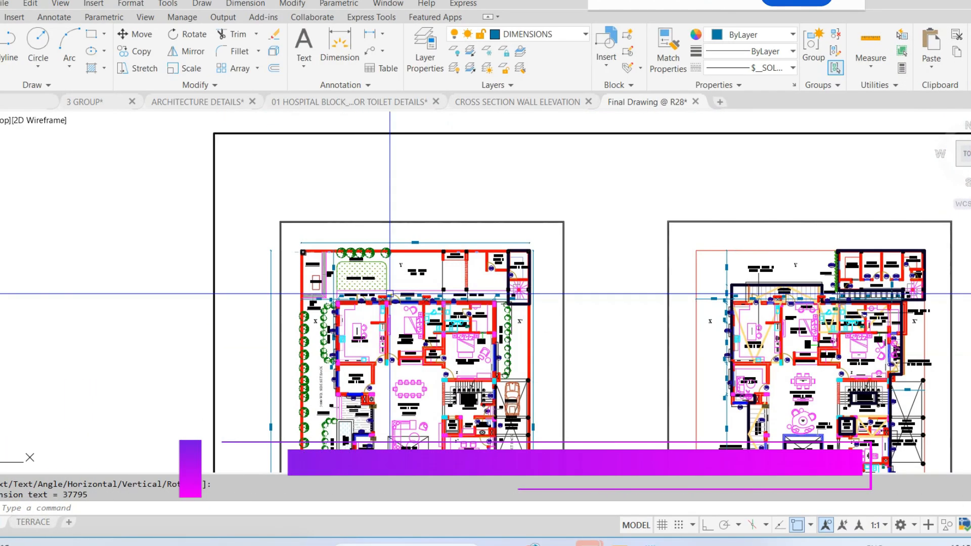
{"action": "scroll", "coordinate": [452, 202], "scroll_direction": "up", "scroll_amount": 8}
{"action": "scroll", "coordinate": [452, 202], "scroll_direction": "up", "scroll_amount": 2}
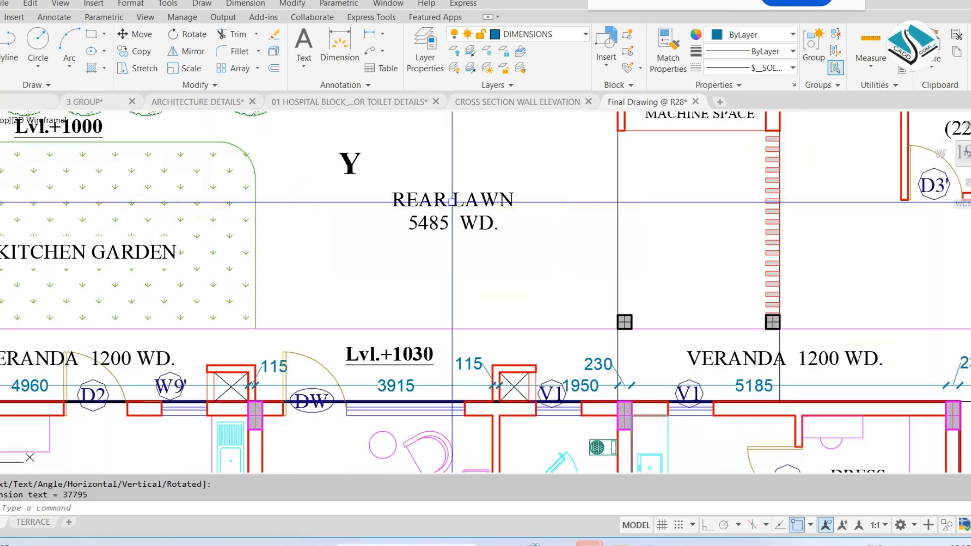
{"action": "middle_click_drag", "start_coordinate": [452, 202], "coordinate": [519, 211]}
{"action": "scroll", "coordinate": [519, 210], "scroll_direction": "down", "scroll_amount": 2}
{"action": "scroll", "coordinate": [520, 211], "scroll_direction": "down", "scroll_amount": 8}
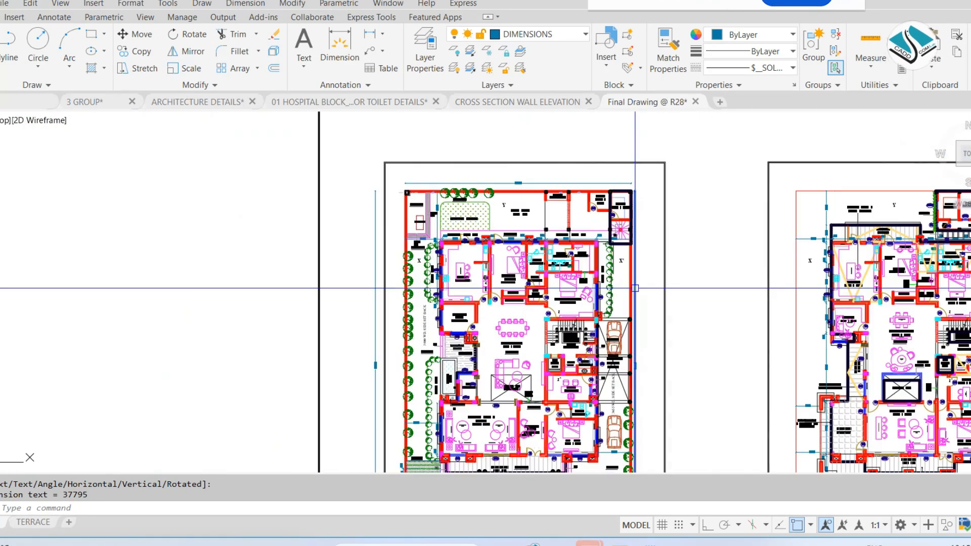
Step: Examine the ground floor plan's rear rooms, from the kitchen and wellness room to the bedroom with its wardrobe and crockery cabinet
{"action": "scroll", "coordinate": [627, 349], "scroll_direction": "up", "scroll_amount": 7}
{"action": "scroll", "coordinate": [571, 267], "scroll_direction": "down", "scroll_amount": 2}
{"action": "middle_click_drag", "start_coordinate": [566, 258], "coordinate": [565, 187]}
{"action": "scroll", "coordinate": [565, 188], "scroll_direction": "down", "scroll_amount": 2}
{"action": "middle_click_drag", "start_coordinate": [531, 291], "coordinate": [530, 216]}
{"action": "middle_click_drag", "start_coordinate": [418, 404], "coordinate": [420, 350]}
{"action": "middle_click_drag", "start_coordinate": [385, 241], "coordinate": [410, 449]}
{"action": "scroll", "coordinate": [336, 156], "scroll_direction": "up", "scroll_amount": 4}
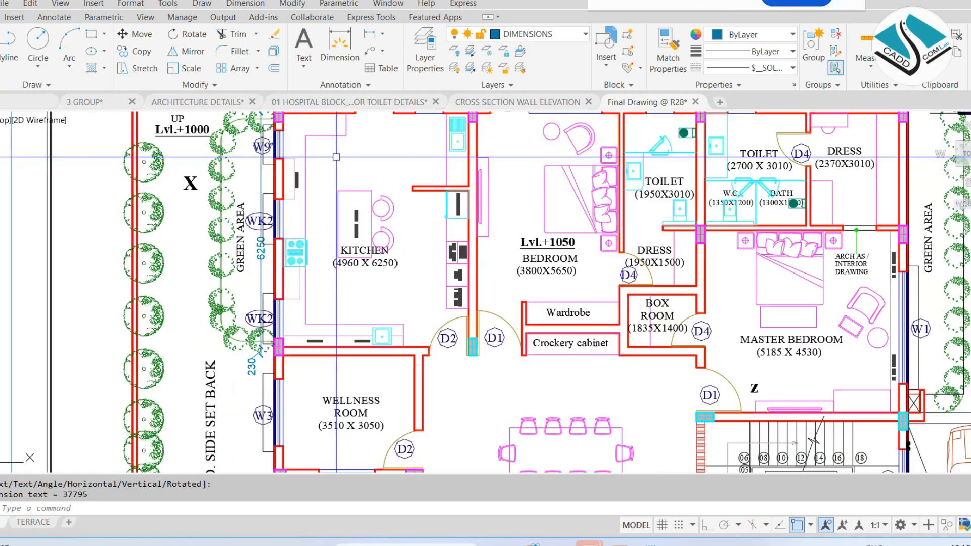
{"action": "middle_click_drag", "start_coordinate": [337, 157], "coordinate": [338, 319]}
{"action": "scroll", "coordinate": [384, 191], "scroll_direction": "down", "scroll_amount": 2}
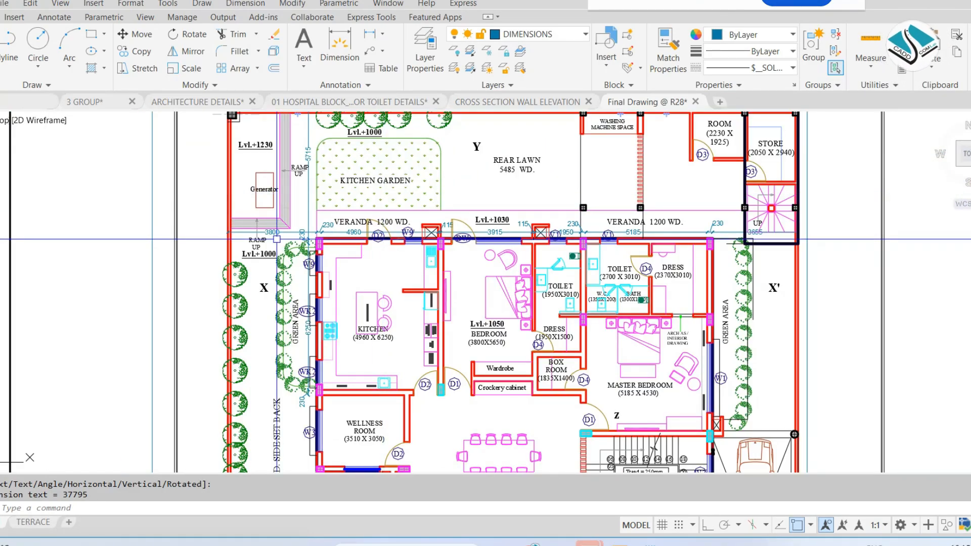
{"action": "scroll", "coordinate": [328, 283], "scroll_direction": "up", "scroll_amount": 4}
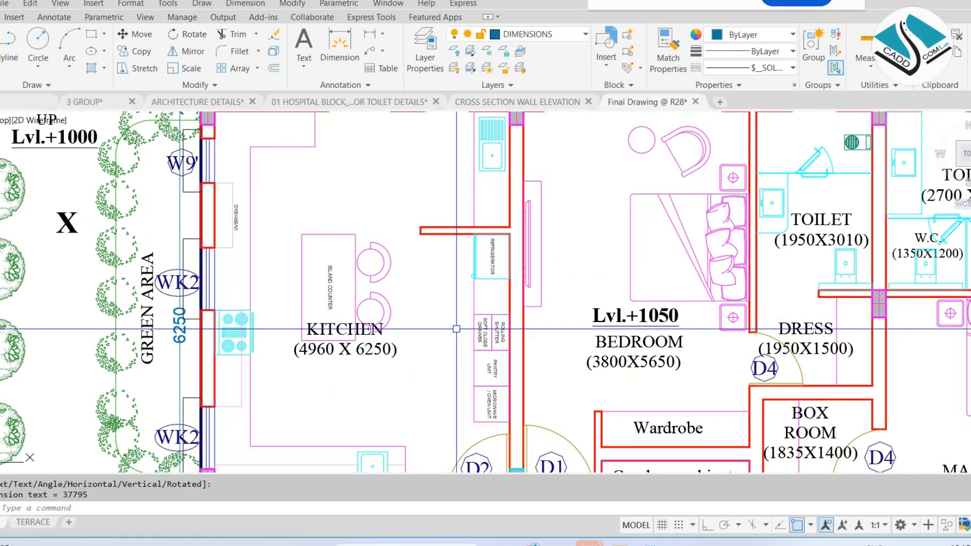
{"action": "middle_click_drag", "start_coordinate": [675, 267], "coordinate": [520, 288]}
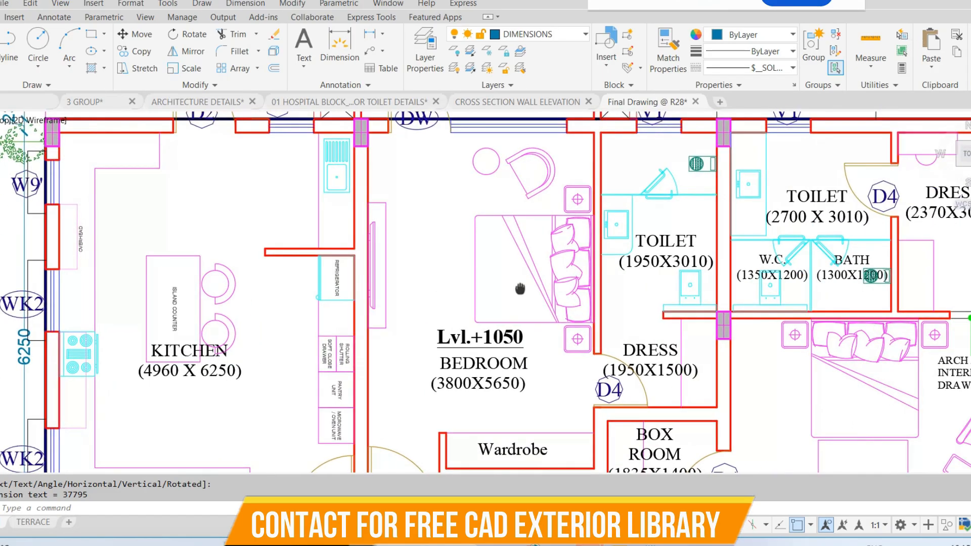
{"action": "scroll", "coordinate": [520, 289], "scroll_direction": "down", "scroll_amount": 3}
{"action": "scroll", "coordinate": [460, 359], "scroll_direction": "up", "scroll_amount": 3}
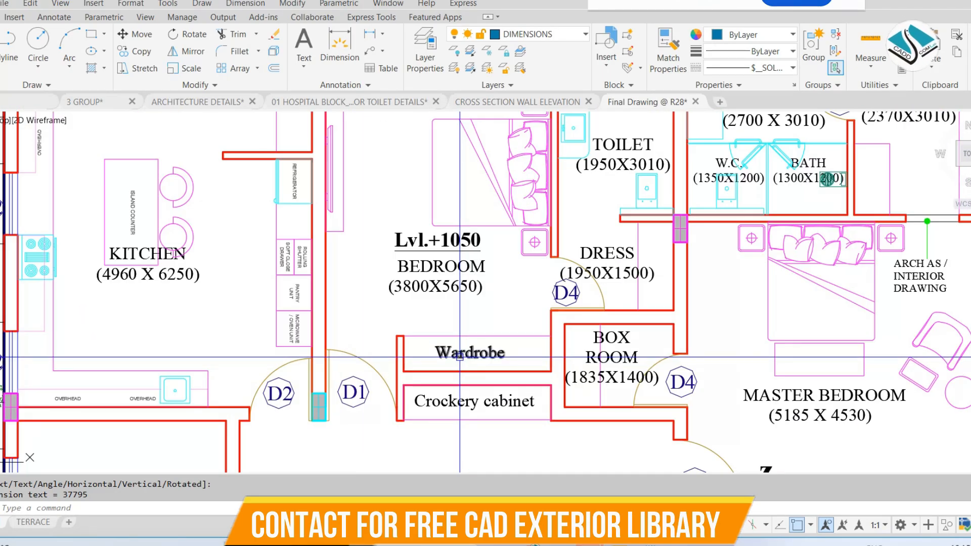
Step: Examine the ground floor plan's dressing rooms, toilets, box room and master bedroom
{"action": "scroll", "coordinate": [503, 308], "scroll_direction": "down", "scroll_amount": 1}
{"action": "scroll", "coordinate": [503, 302], "scroll_direction": "up", "scroll_amount": 1}
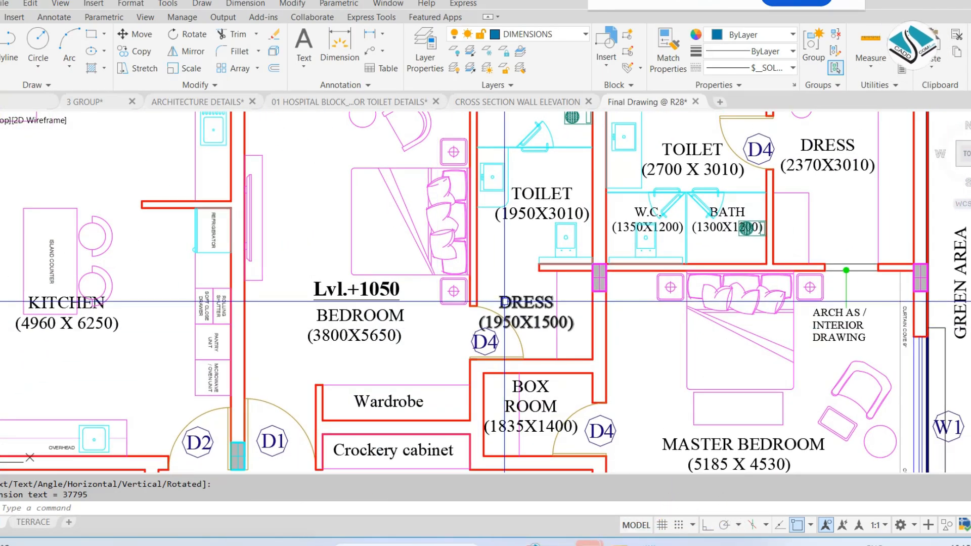
{"action": "middle_click_drag", "start_coordinate": [536, 249], "coordinate": [370, 327]}
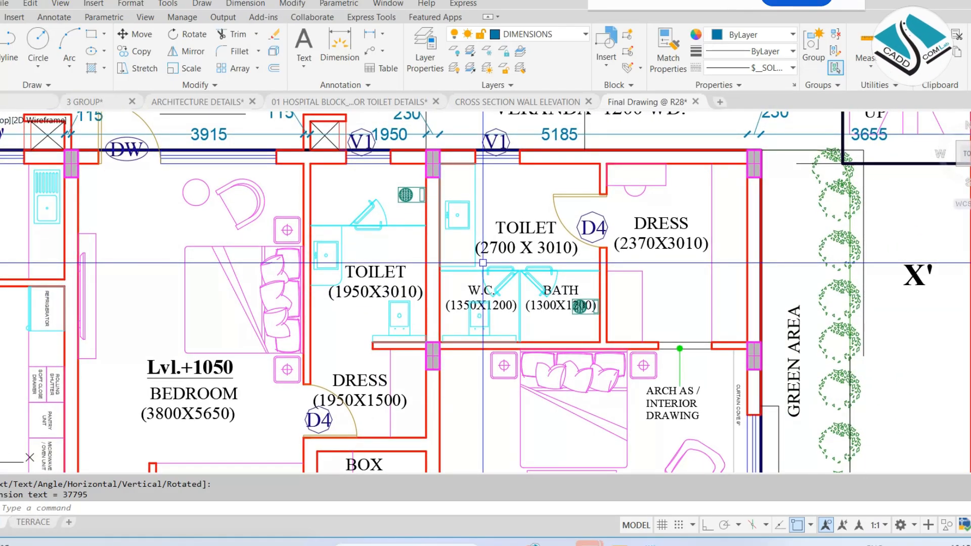
{"action": "scroll", "coordinate": [476, 236], "scroll_direction": "up", "scroll_amount": 2}
{"action": "scroll", "coordinate": [561, 212], "scroll_direction": "down", "scroll_amount": 2}
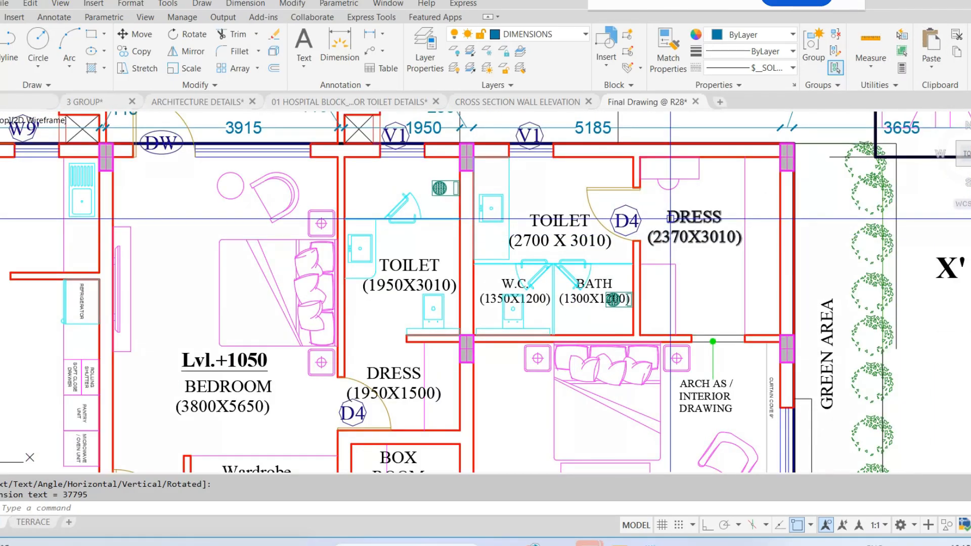
{"action": "scroll", "coordinate": [670, 219], "scroll_direction": "down", "scroll_amount": 3}
{"action": "scroll", "coordinate": [584, 281], "scroll_direction": "up", "scroll_amount": 1}
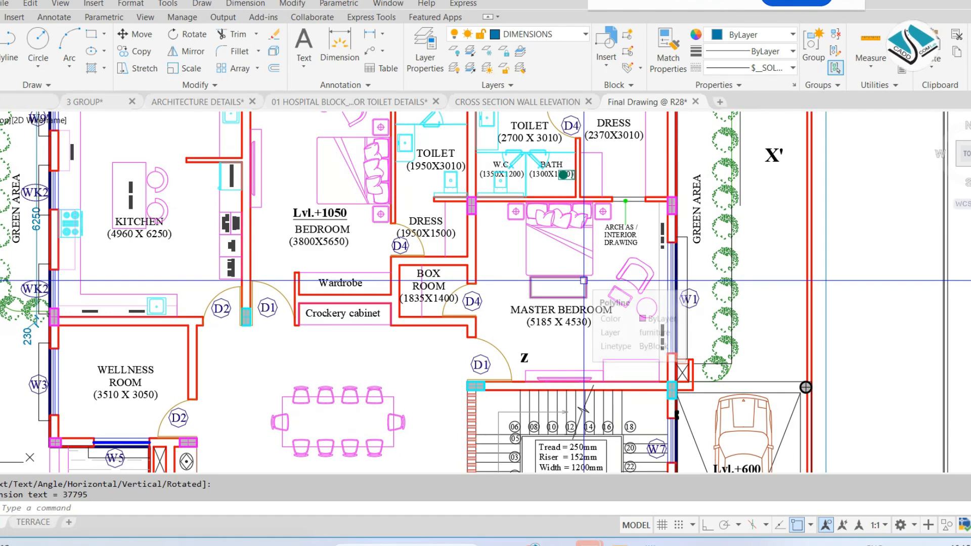
{"action": "scroll", "coordinate": [584, 280], "scroll_direction": "down", "scroll_amount": 1}
{"action": "scroll", "coordinate": [463, 245], "scroll_direction": "up", "scroll_amount": 1}
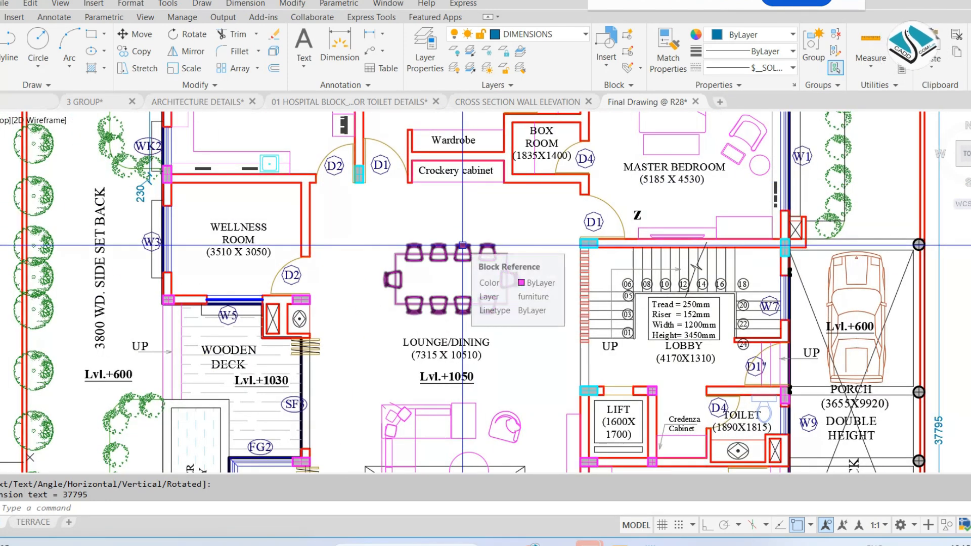
Step: Examine the ground floor plan from the lounge/dining area and entrance lobby to the verandah, front lawn, car parking and guard room
{"action": "middle_click_drag", "start_coordinate": [463, 245], "coordinate": [457, 58]}
{"action": "scroll", "coordinate": [305, 205], "scroll_direction": "up", "scroll_amount": 2}
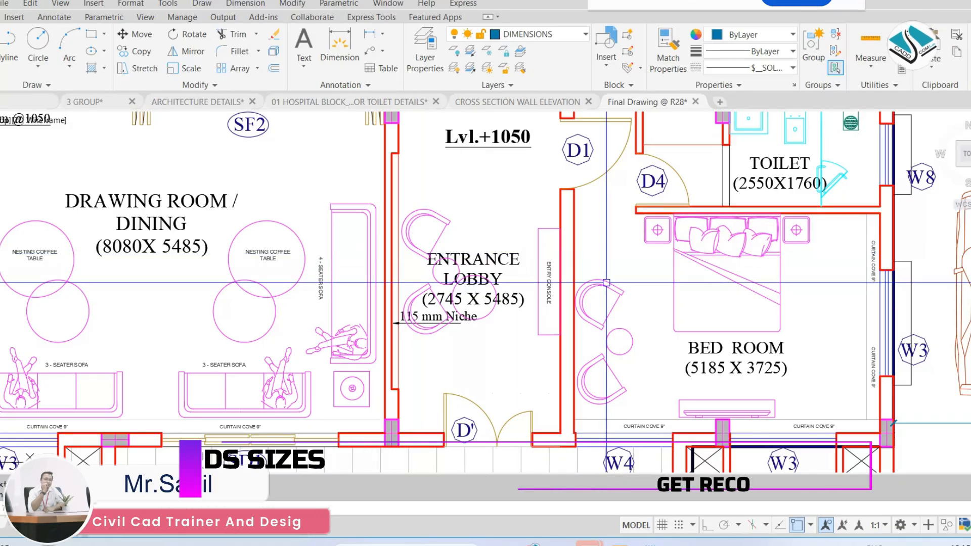
{"action": "scroll", "coordinate": [607, 283], "scroll_direction": "down", "scroll_amount": 3}
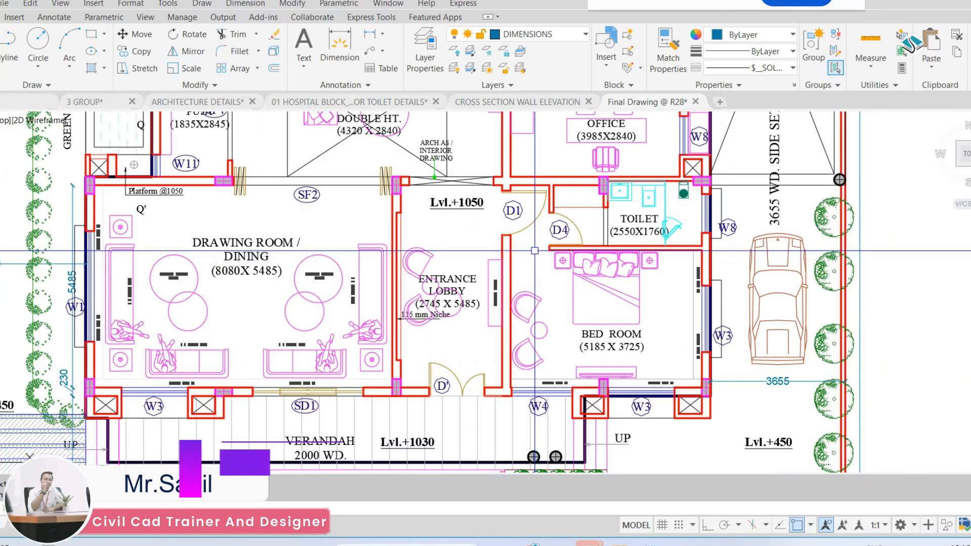
{"action": "middle_click_drag", "start_coordinate": [535, 250], "coordinate": [538, 170]}
{"action": "scroll", "coordinate": [370, 250], "scroll_direction": "up", "scroll_amount": 2}
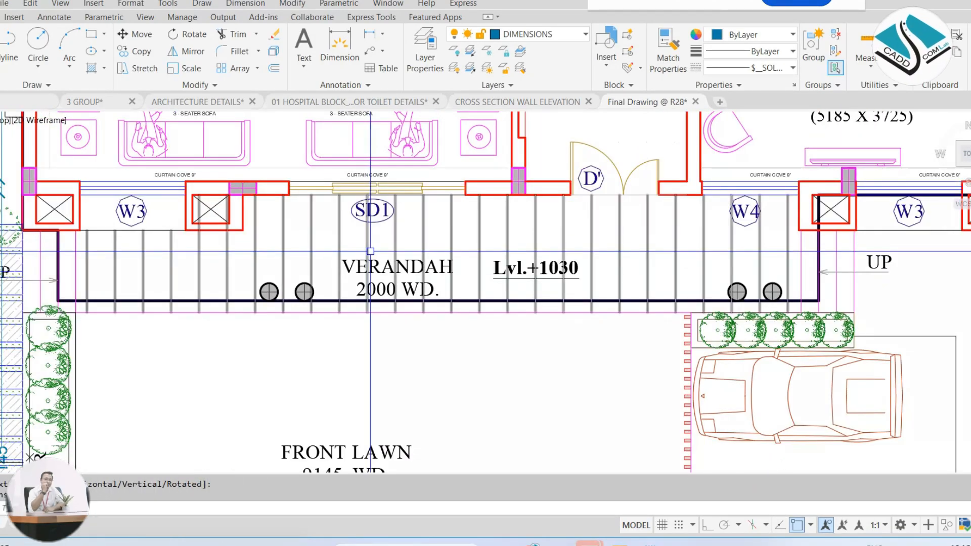
{"action": "scroll", "coordinate": [425, 244], "scroll_direction": "down", "scroll_amount": 2}
{"action": "middle_click_drag", "start_coordinate": [445, 313], "coordinate": [446, 208]}
{"action": "middle_click_drag", "start_coordinate": [343, 270], "coordinate": [350, 244]}
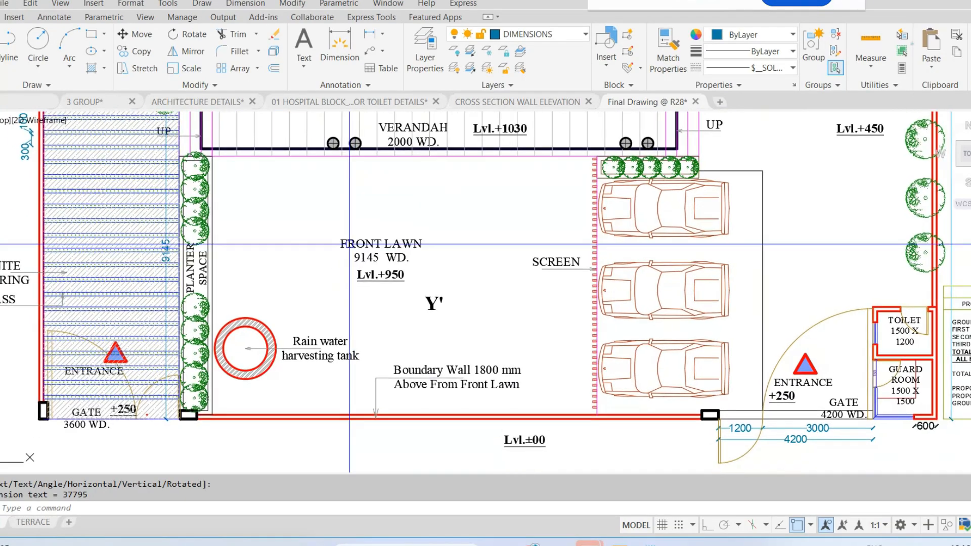
{"action": "scroll", "coordinate": [447, 361], "scroll_direction": "down", "scroll_amount": 1}
{"action": "scroll", "coordinate": [621, 305], "scroll_direction": "up", "scroll_amount": 3}
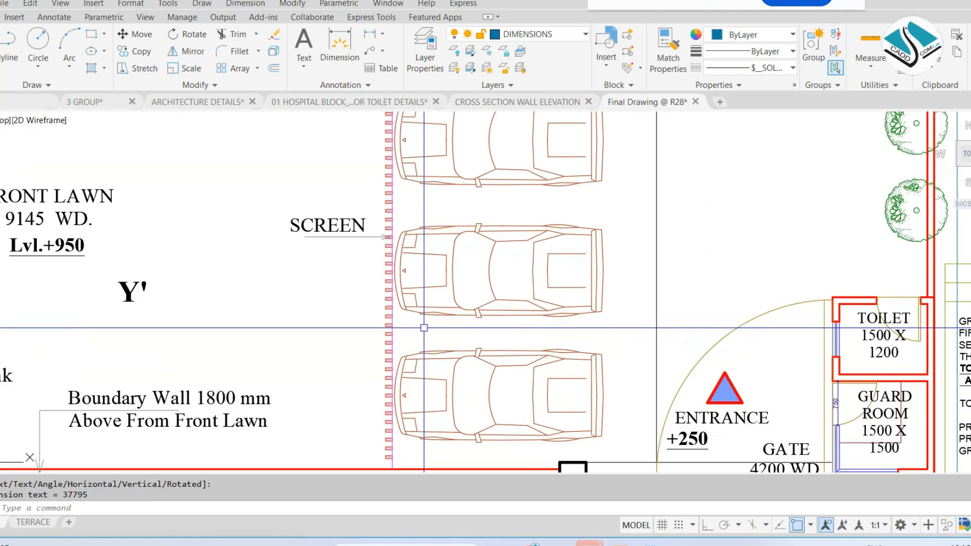
{"action": "scroll", "coordinate": [484, 358], "scroll_direction": "down", "scroll_amount": 2}
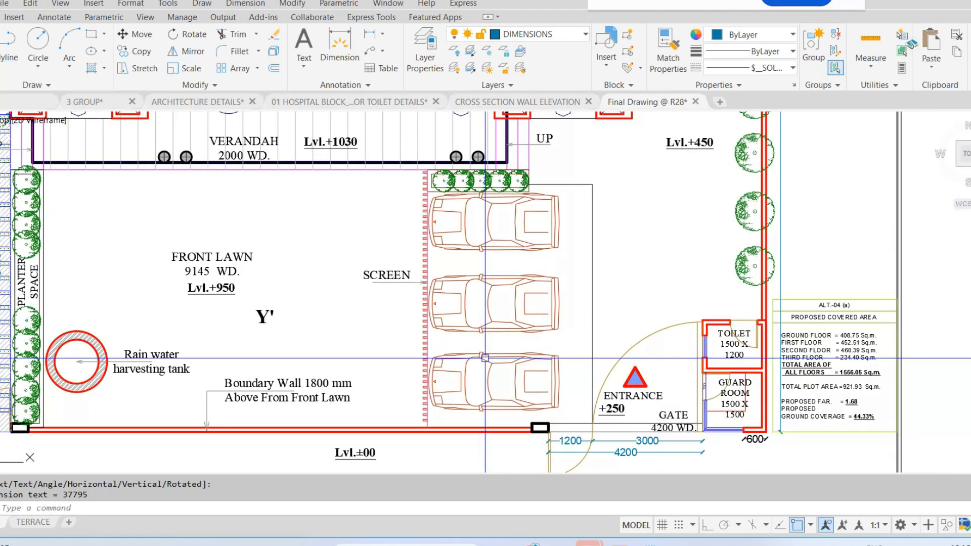
{"action": "scroll", "coordinate": [485, 357], "scroll_direction": "down", "scroll_amount": 4}
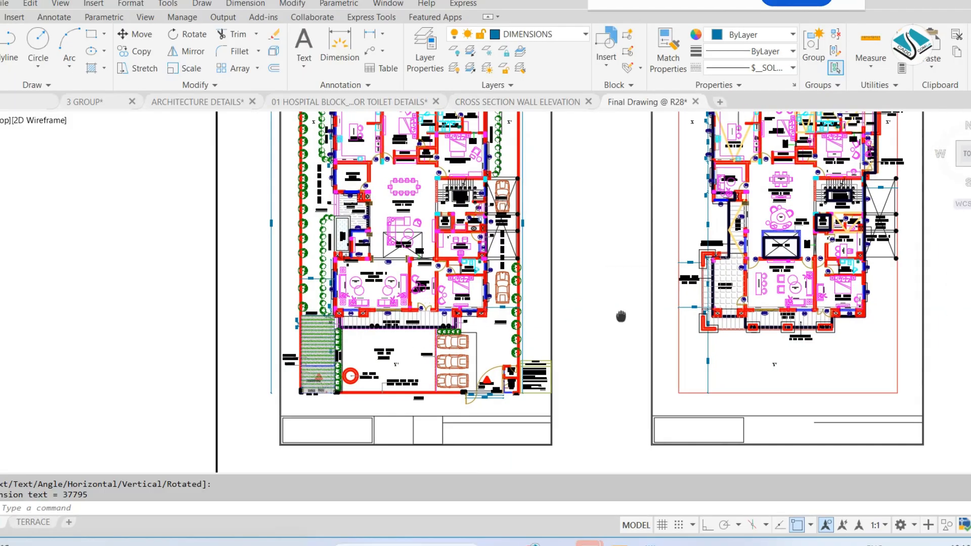
Step: Examine the first floor plan's rear block with its kitchen, ROOM-01, ROOM-02, store and corridor
{"action": "scroll", "coordinate": [622, 318], "scroll_direction": "up", "scroll_amount": 6}
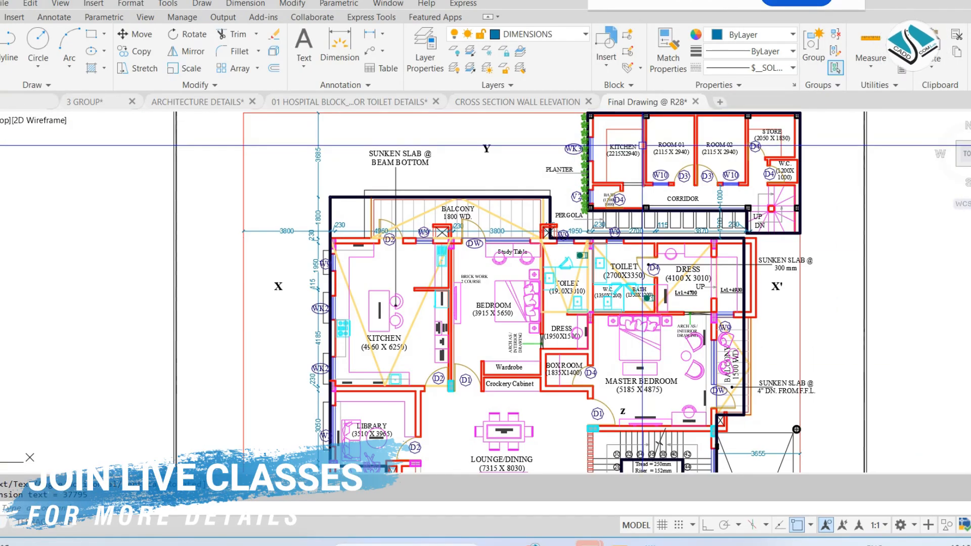
{"action": "scroll", "coordinate": [642, 145], "scroll_direction": "up", "scroll_amount": 2}
{"action": "scroll", "coordinate": [642, 146], "scroll_direction": "down", "scroll_amount": 3}
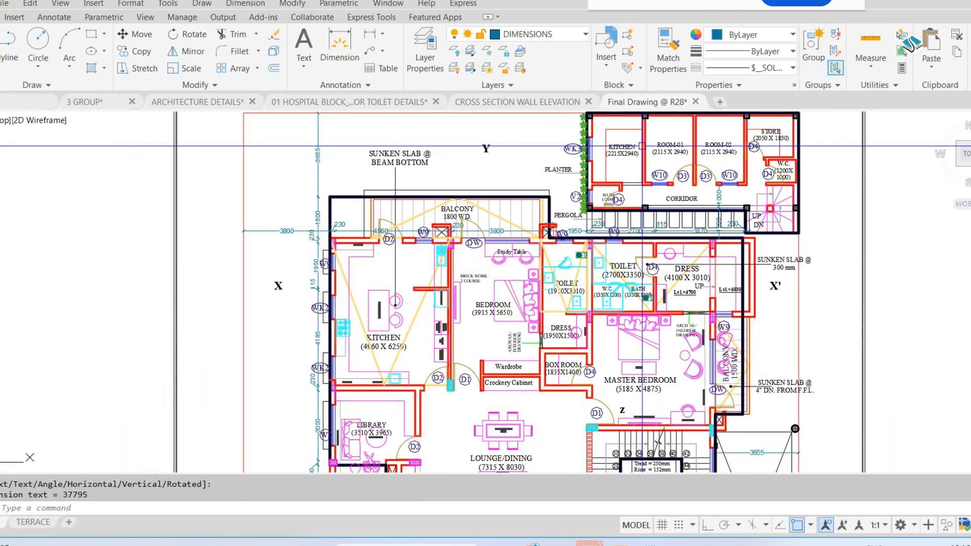
{"action": "scroll", "coordinate": [488, 217], "scroll_direction": "up", "scroll_amount": 4}
{"action": "middle_click_drag", "start_coordinate": [414, 235], "coordinate": [333, 223]}
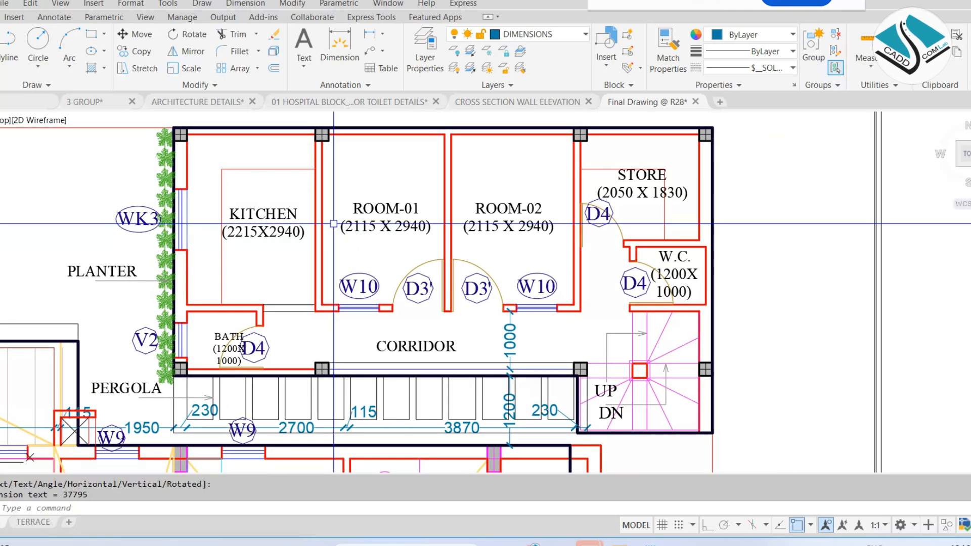
{"action": "scroll", "coordinate": [641, 186], "scroll_direction": "down", "scroll_amount": 2}
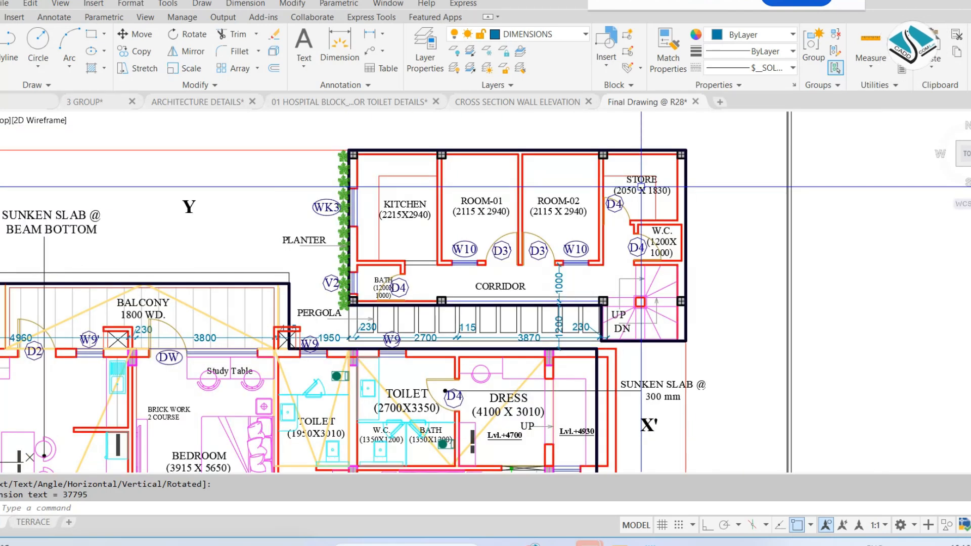
Step: Examine the first floor plan's bedrooms, library, lounge/dining, double-height space, office and drawing room
{"action": "middle_click_drag", "start_coordinate": [511, 346], "coordinate": [558, 226]}
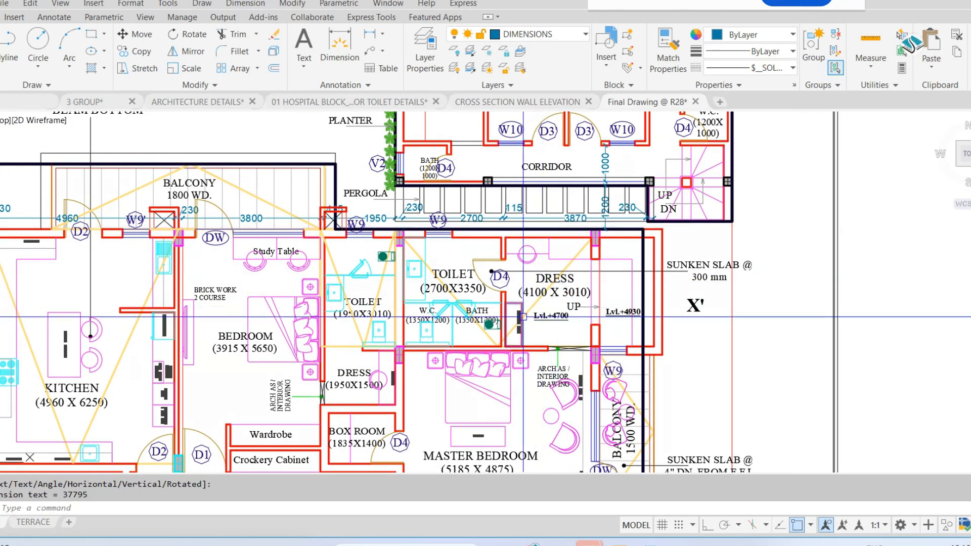
{"action": "middle_click_drag", "start_coordinate": [524, 316], "coordinate": [582, 257]}
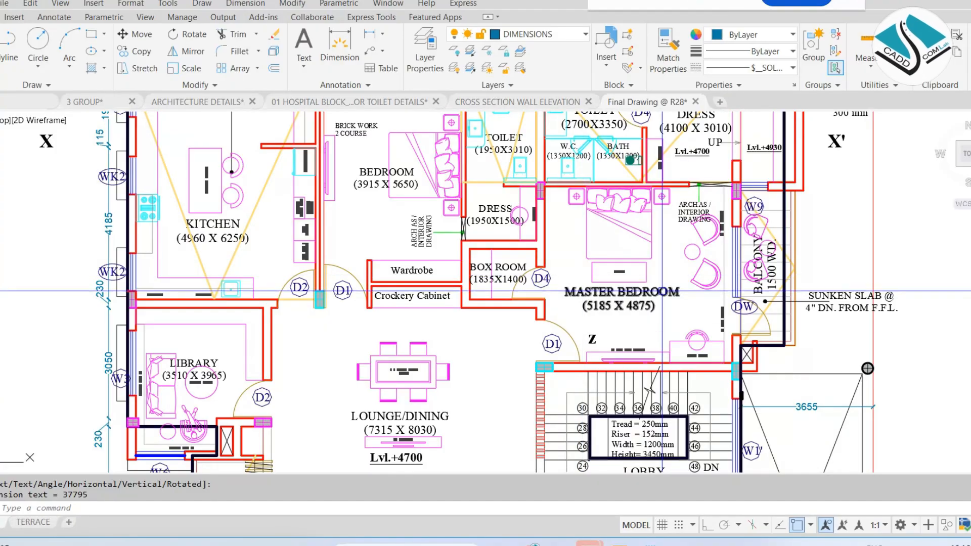
{"action": "middle_click_drag", "start_coordinate": [523, 306], "coordinate": [527, 179]}
{"action": "scroll", "coordinate": [152, 256], "scroll_direction": "up", "scroll_amount": 2}
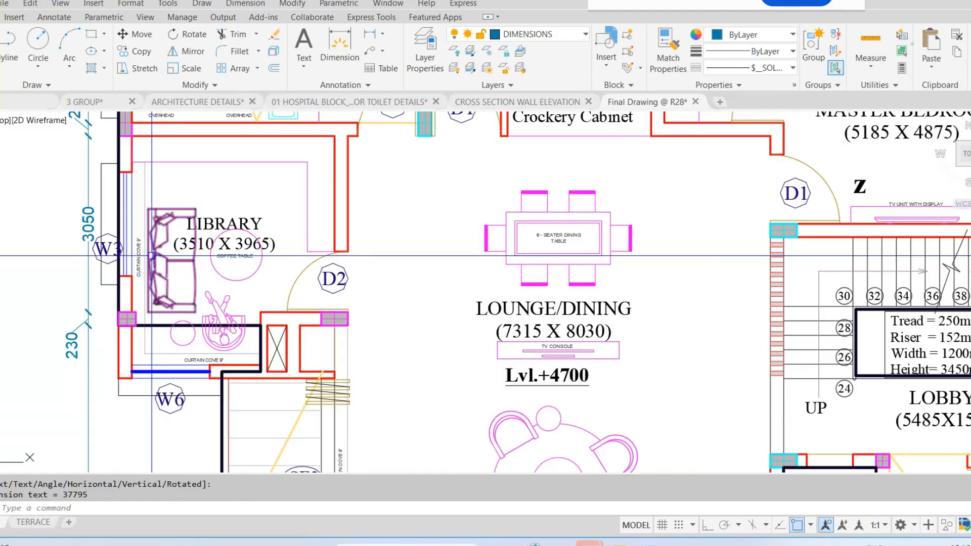
{"action": "scroll", "coordinate": [293, 202], "scroll_direction": "down", "scroll_amount": 4}
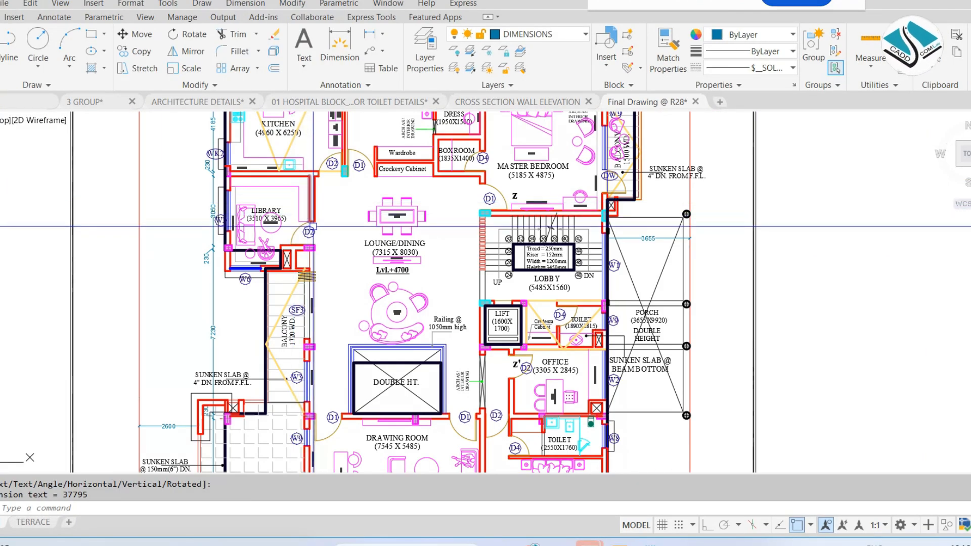
{"action": "middle_click_drag", "start_coordinate": [375, 397], "coordinate": [387, 277]}
{"action": "scroll", "coordinate": [567, 261], "scroll_direction": "up", "scroll_amount": 4}
{"action": "scroll", "coordinate": [572, 242], "scroll_direction": "down", "scroll_amount": 2}
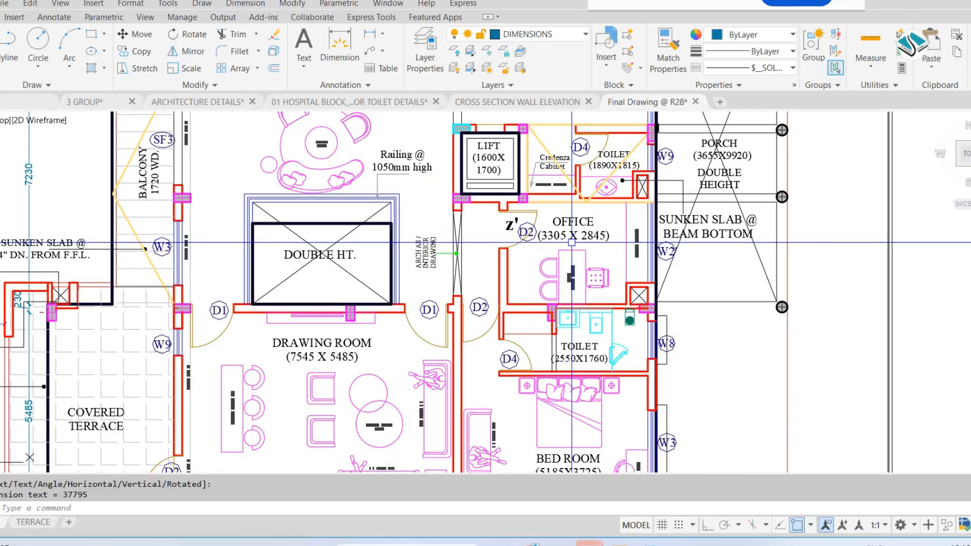
{"action": "scroll", "coordinate": [572, 242], "scroll_direction": "down", "scroll_amount": 2}
{"action": "scroll", "coordinate": [445, 266], "scroll_direction": "down", "scroll_amount": 3}
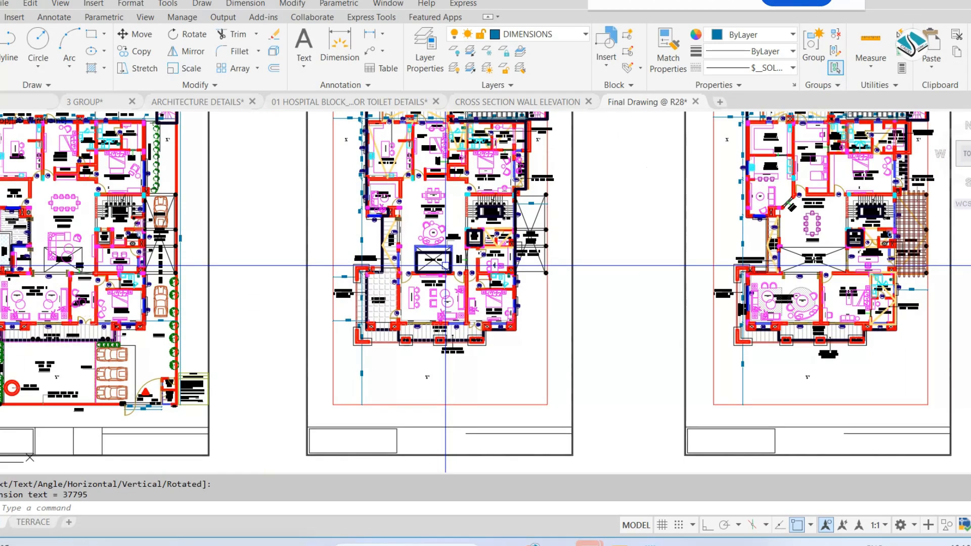
Step: Review the second floor plan's rooms and balconies and the third floor plan's play area, pantry and lobby
{"action": "scroll", "coordinate": [559, 137], "scroll_direction": "down", "scroll_amount": 2}
{"action": "scroll", "coordinate": [560, 136], "scroll_direction": "up", "scroll_amount": 4}
{"action": "middle_click_drag", "start_coordinate": [602, 279], "coordinate": [400, 279]}
{"action": "scroll", "coordinate": [644, 137], "scroll_direction": "up", "scroll_amount": 2}
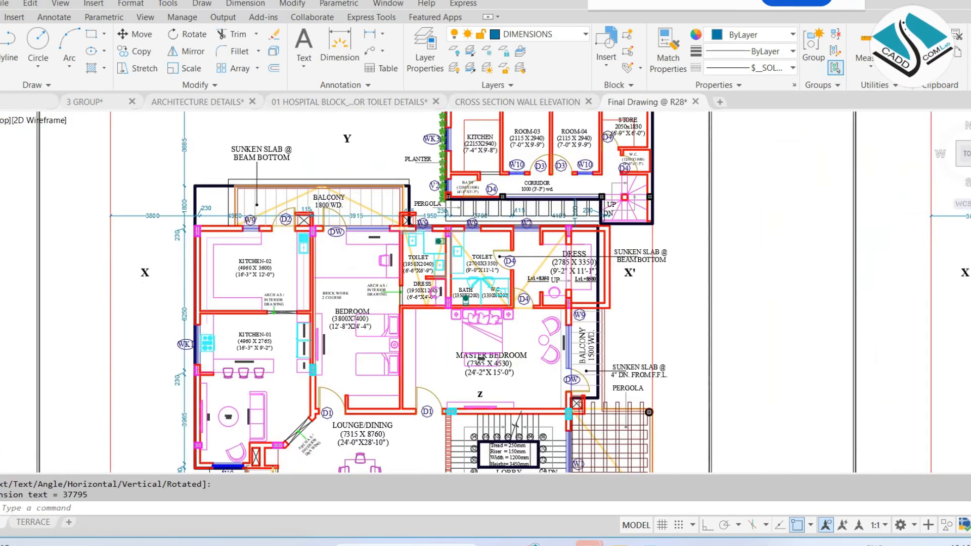
{"action": "middle_click_drag", "start_coordinate": [439, 307], "coordinate": [439, 167]}
{"action": "scroll", "coordinate": [291, 221], "scroll_direction": "down", "scroll_amount": 5}
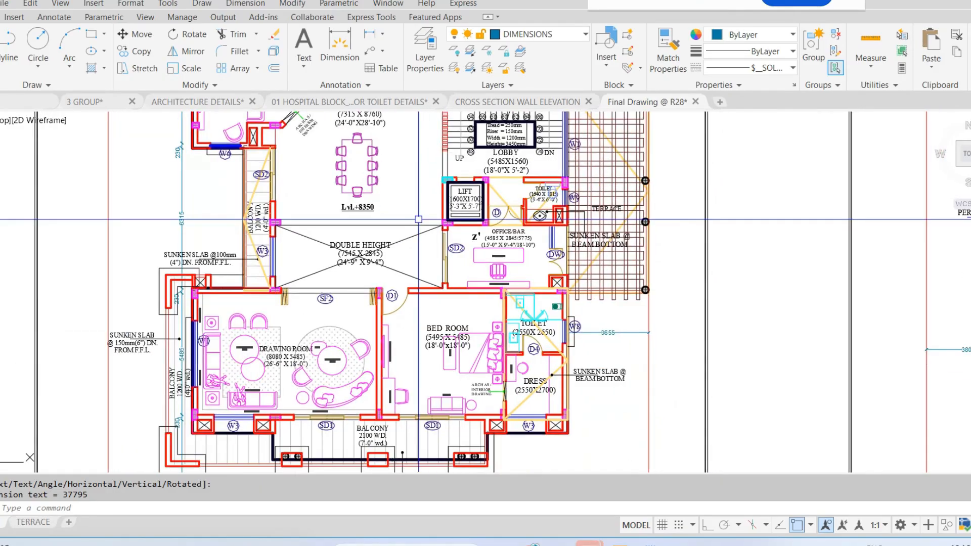
{"action": "scroll", "coordinate": [291, 221], "scroll_direction": "up", "scroll_amount": 3}
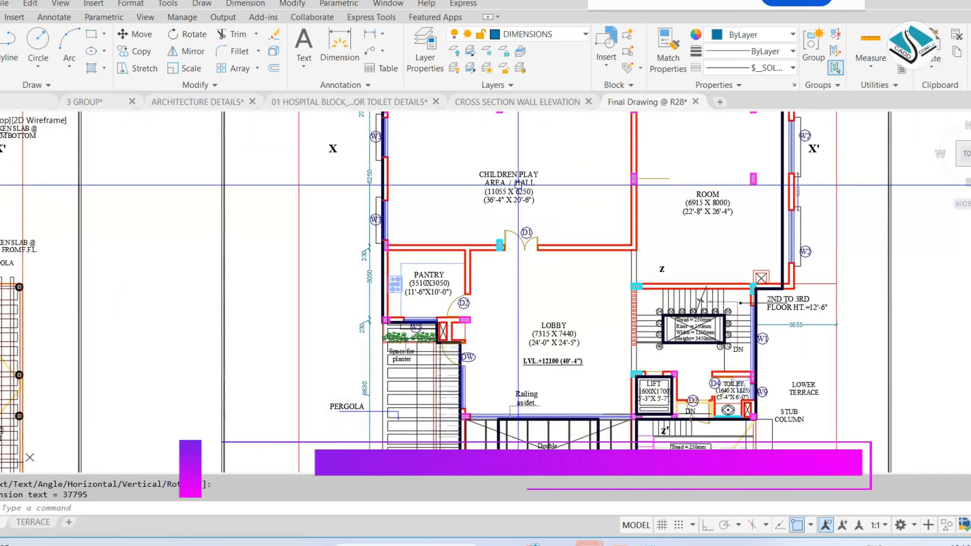
{"action": "scroll", "coordinate": [291, 221], "scroll_direction": "down", "scroll_amount": 3}
{"action": "middle_click_drag", "start_coordinate": [781, 197], "coordinate": [354, 259]}
{"action": "scroll", "coordinate": [355, 259], "scroll_direction": "down", "scroll_amount": 5}
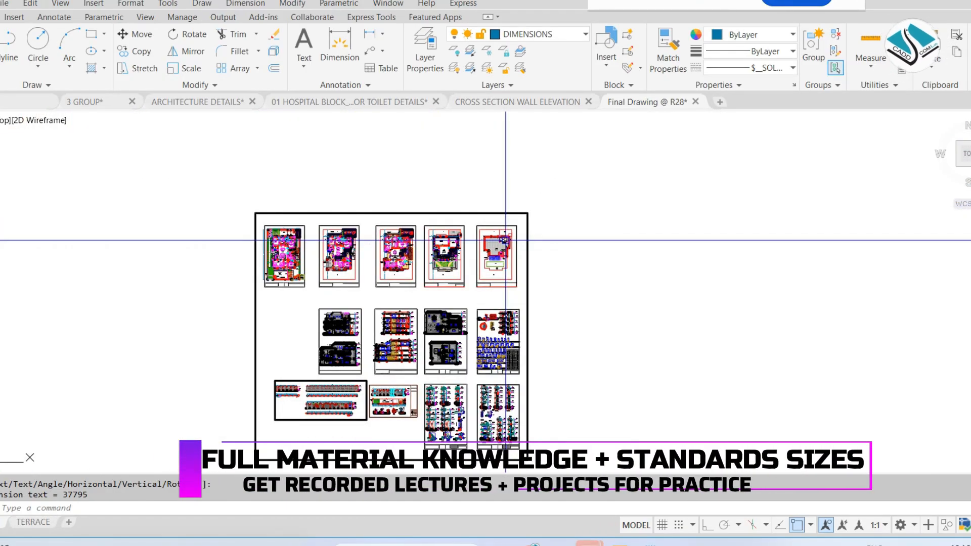
Step: Review the elevation and section sheets, examining the elevation with the double-heighted porch and its floor levels
{"action": "scroll", "coordinate": [317, 316], "scroll_direction": "up", "scroll_amount": 6}
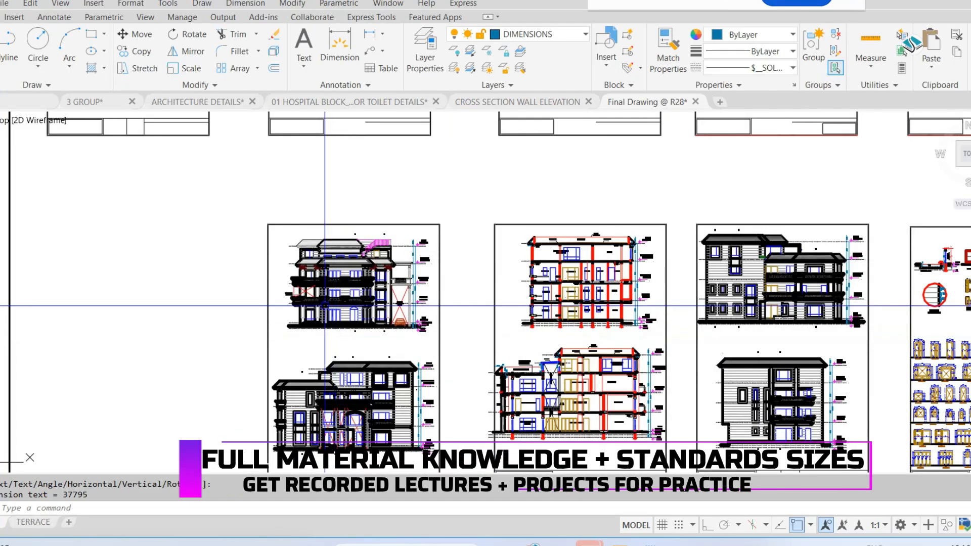
{"action": "scroll", "coordinate": [314, 300], "scroll_direction": "down", "scroll_amount": 2}
{"action": "scroll", "coordinate": [314, 300], "scroll_direction": "up", "scroll_amount": 2}
{"action": "scroll", "coordinate": [446, 365], "scroll_direction": "up", "scroll_amount": 2}
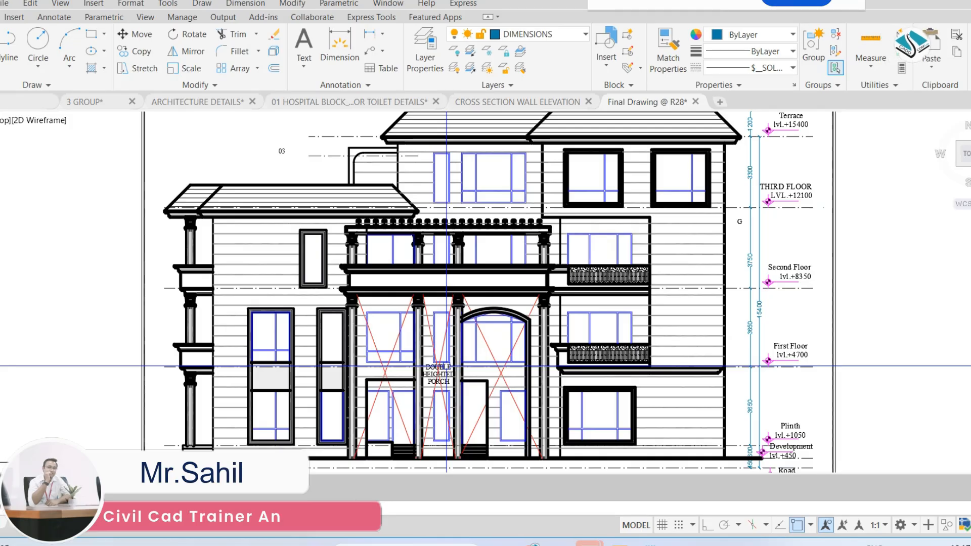
Step: View the floor plan sheets in the ARCHITECTURE DETAILS drawing and switch to the 3 GROUP drawing
{"action": "left_click", "coordinate": [157, 103]}
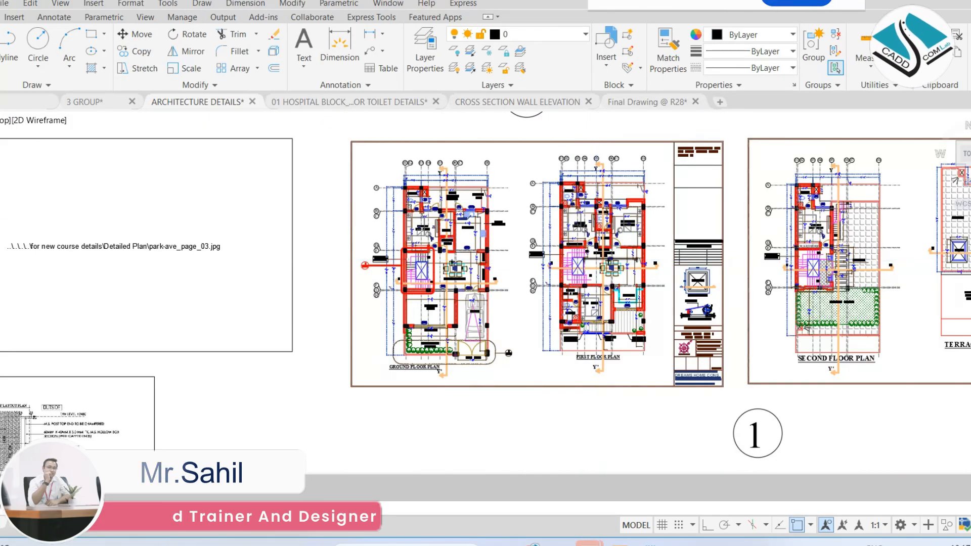
{"action": "scroll", "coordinate": [601, 263], "scroll_direction": "up", "scroll_amount": 2}
{"action": "left_click", "coordinate": [93, 102]}
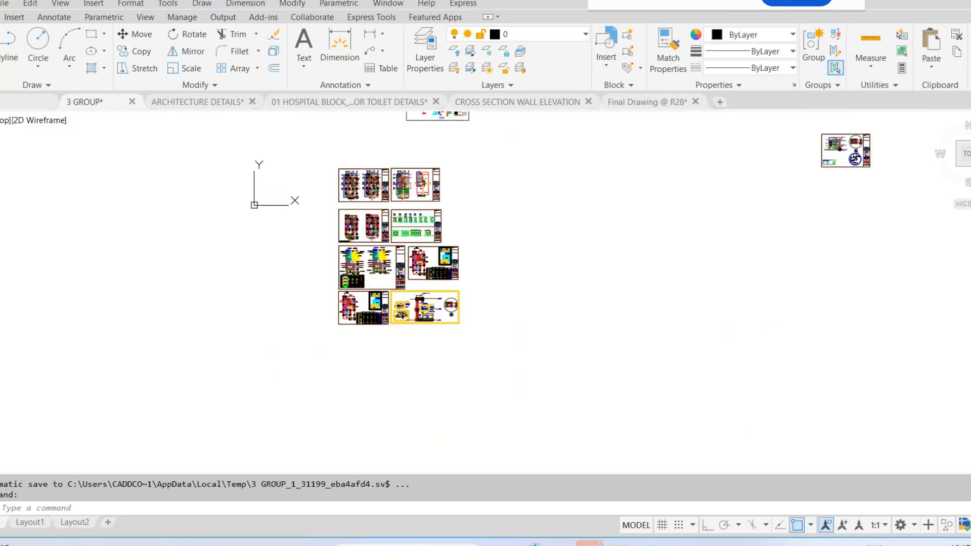
Step: Review the ground, first, second and terrace floor plan sheets and the door and window sheet of the 3 GROUP drawing
{"action": "scroll", "coordinate": [384, 202], "scroll_direction": "up", "scroll_amount": 5}
{"action": "middle_click_drag", "start_coordinate": [399, 206], "coordinate": [422, 267]}
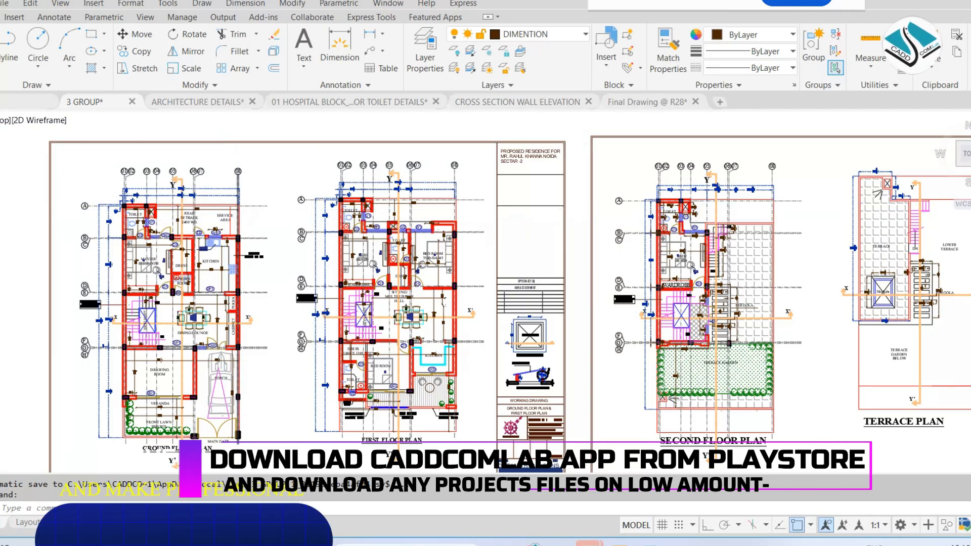
{"action": "scroll", "coordinate": [314, 223], "scroll_direction": "down", "scroll_amount": 5}
{"action": "scroll", "coordinate": [330, 195], "scroll_direction": "up", "scroll_amount": 2}
{"action": "scroll", "coordinate": [334, 193], "scroll_direction": "down", "scroll_amount": 2}
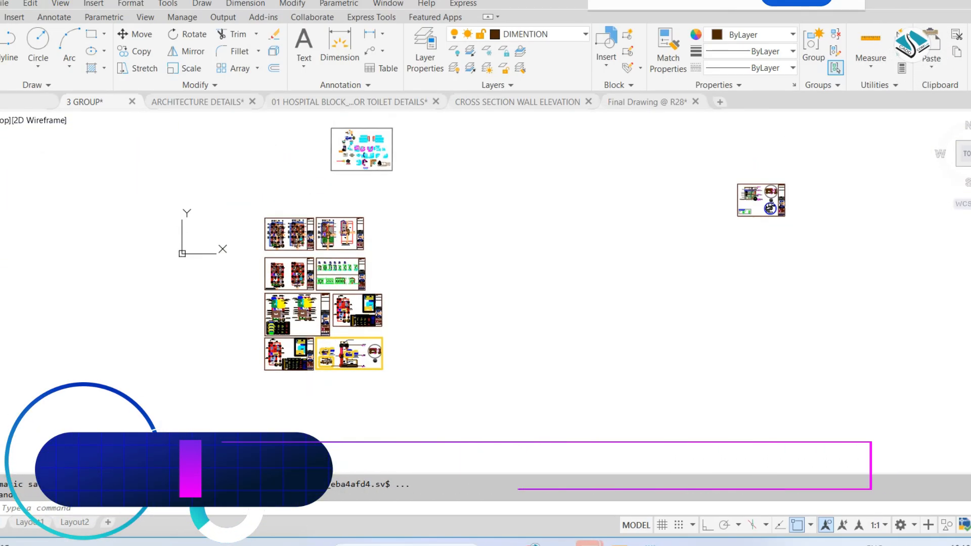
{"action": "scroll", "coordinate": [374, 199], "scroll_direction": "up", "scroll_amount": 6}
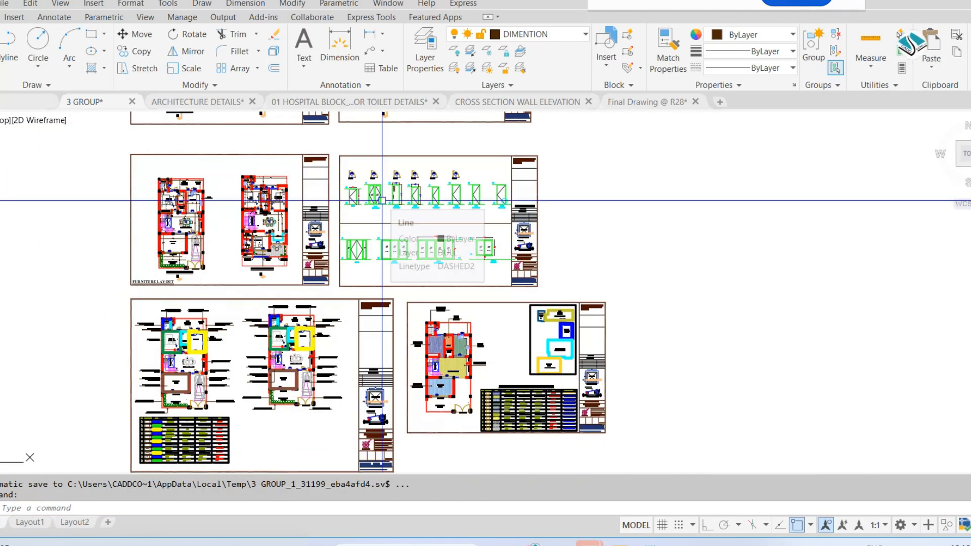
Step: Save the 3 GROUP drawing
{"action": "key", "text": "ctrl+s"}
{"action": "scroll", "coordinate": [367, 219], "scroll_direction": "down", "scroll_amount": 4}
{"action": "scroll", "coordinate": [368, 220], "scroll_direction": "up", "scroll_amount": 2}
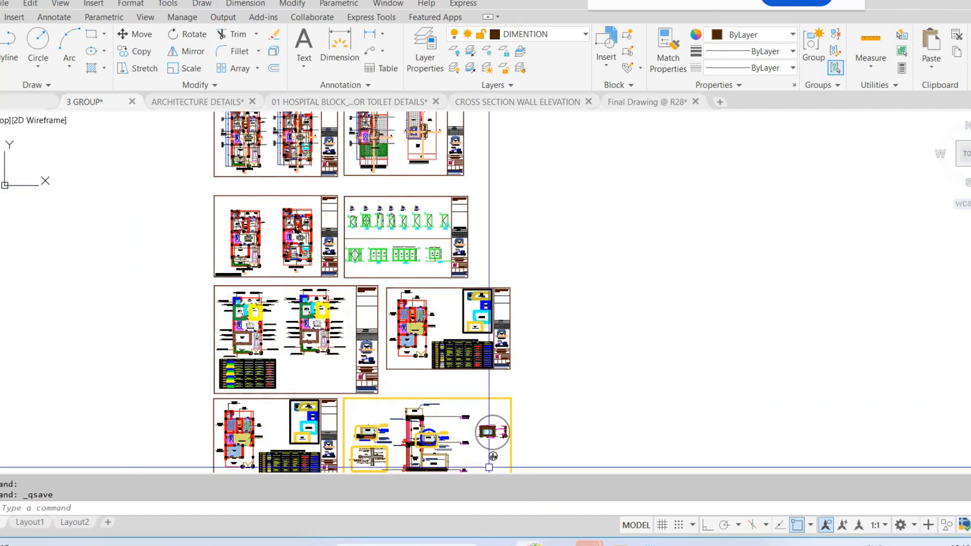
{"action": "mouse_move", "coordinate": [528, 543]}
{"action": "left_click", "coordinate": [463, 487]}
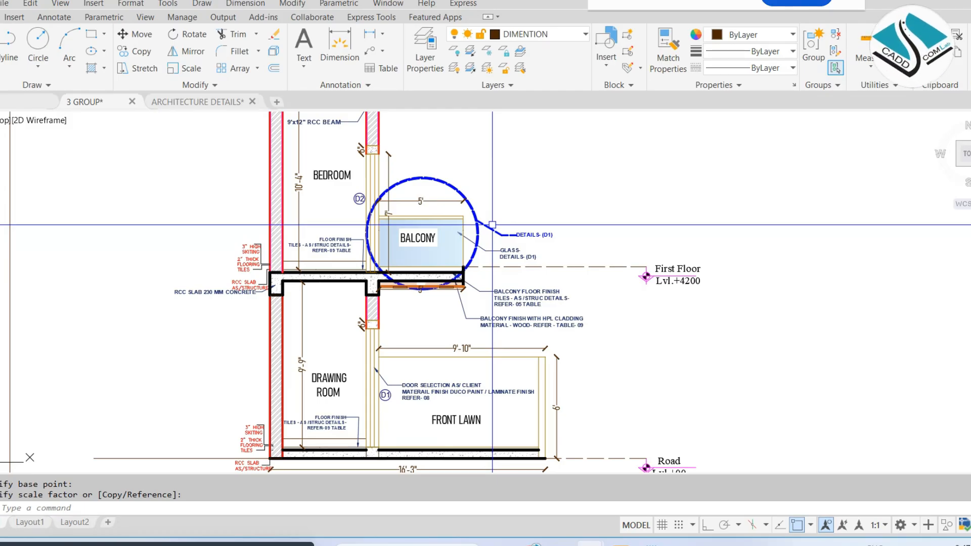
Step: Switch to the browser and search Google Images for "glass railing design for balcony"
{"action": "left_click", "coordinate": [528, 540]}
{"action": "left_click", "coordinate": [493, 505]}
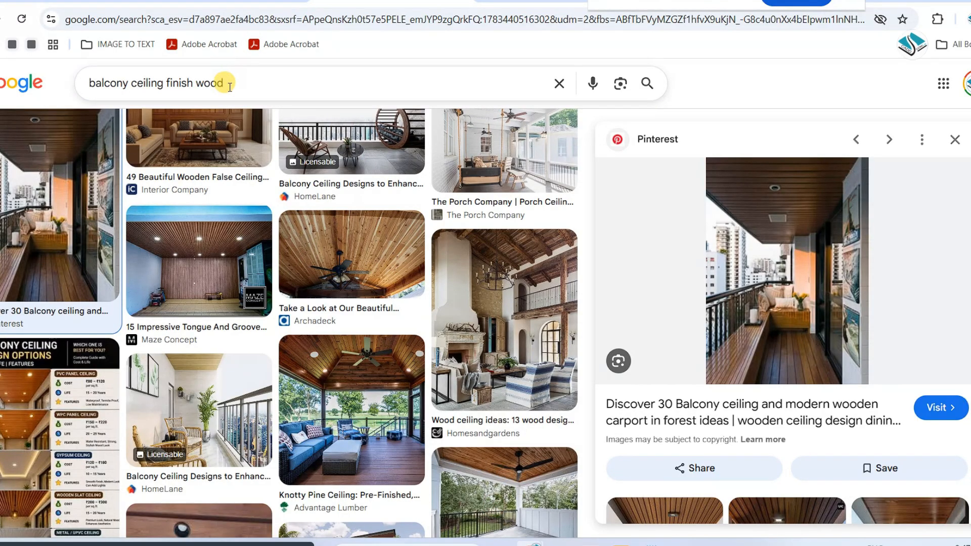
{"action": "triple_click", "coordinate": [223, 84]}
{"action": "type", "text": "G"}
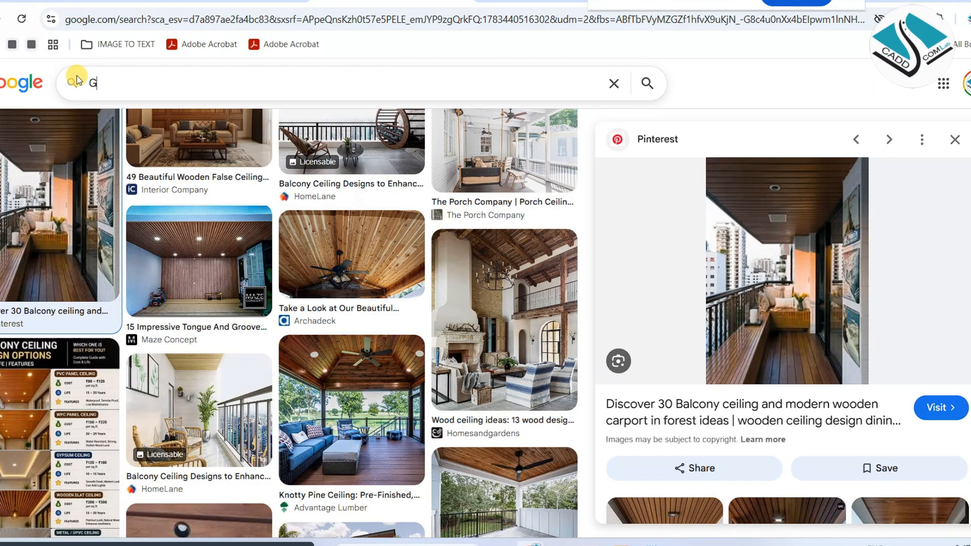
{"action": "type", "text": "LASS RAILING"}
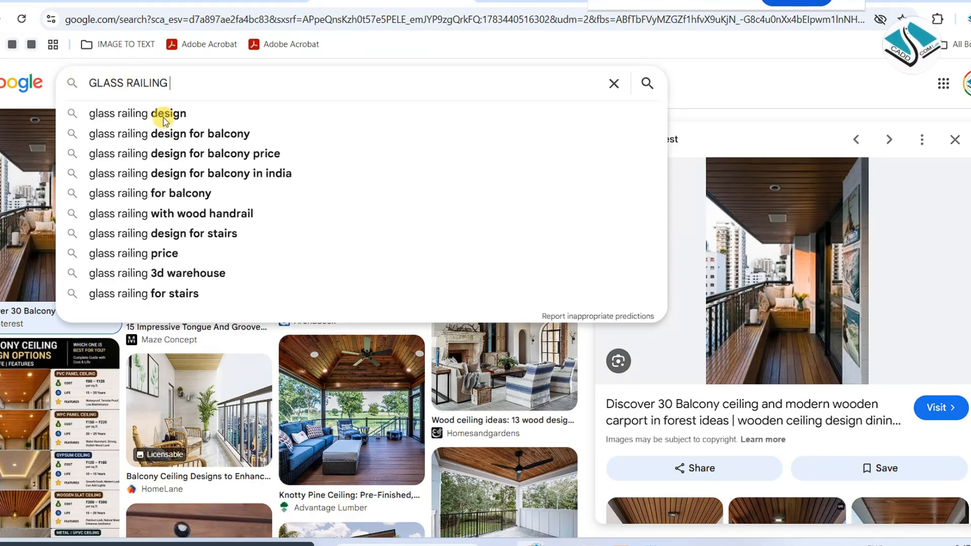
{"action": "left_click", "coordinate": [171, 133]}
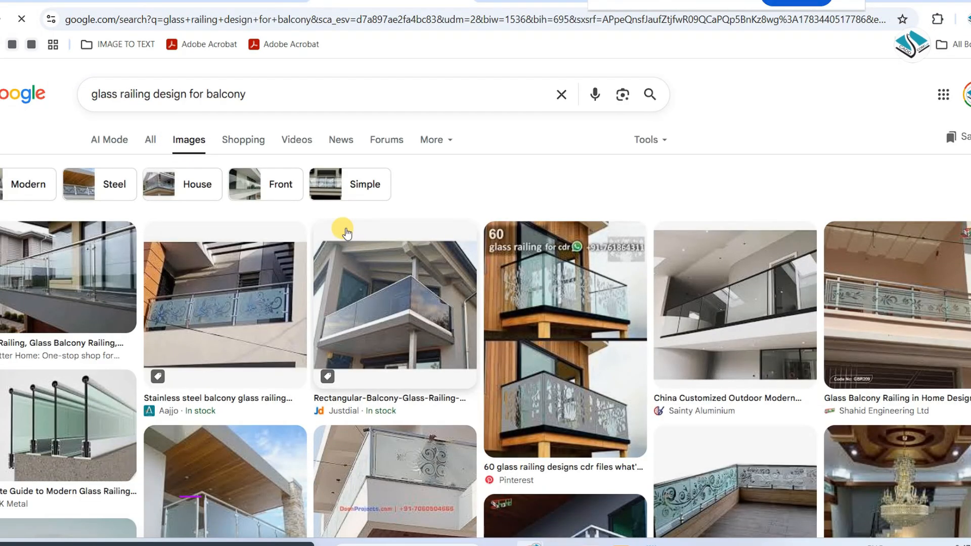
Step: Examine glass balcony railing examples, including metal-framed glass, etched glass and the GreenFortune modern balcony railing image
{"action": "scroll", "coordinate": [183, 296], "scroll_direction": "down", "scroll_amount": 2}
{"action": "left_click", "coordinate": [68, 353]}
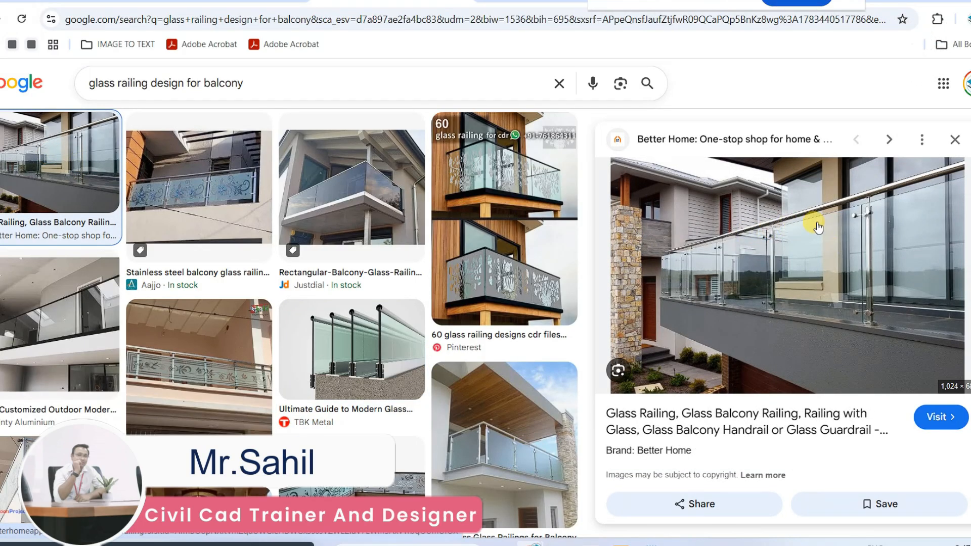
{"action": "scroll", "coordinate": [799, 240], "scroll_direction": "down", "scroll_amount": 3}
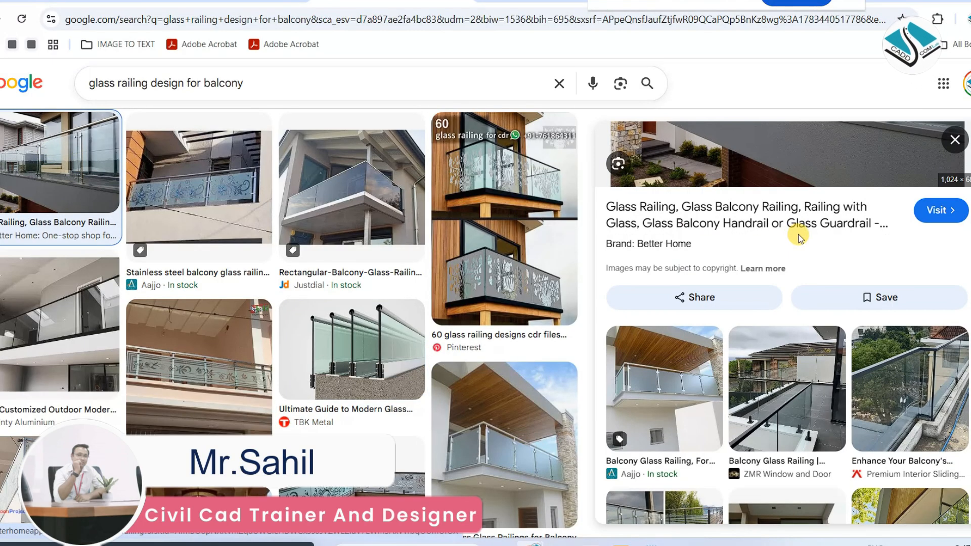
{"action": "left_click", "coordinate": [880, 344]}
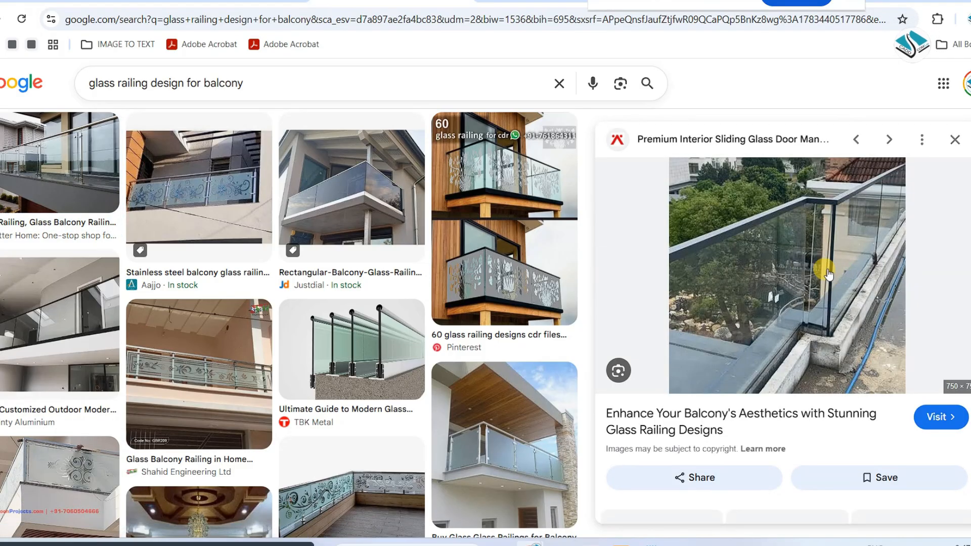
{"action": "scroll", "coordinate": [807, 271], "scroll_direction": "down", "scroll_amount": 2}
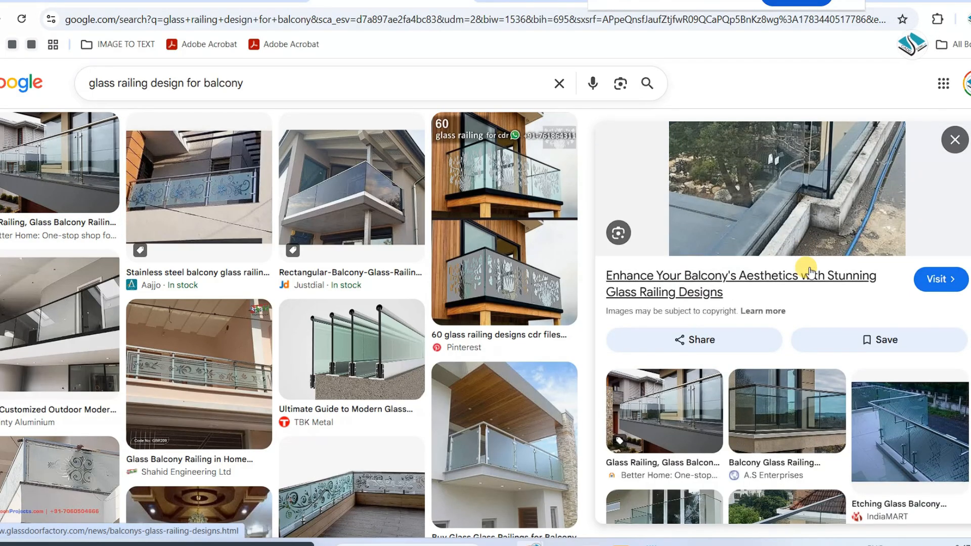
{"action": "left_click", "coordinate": [909, 432]}
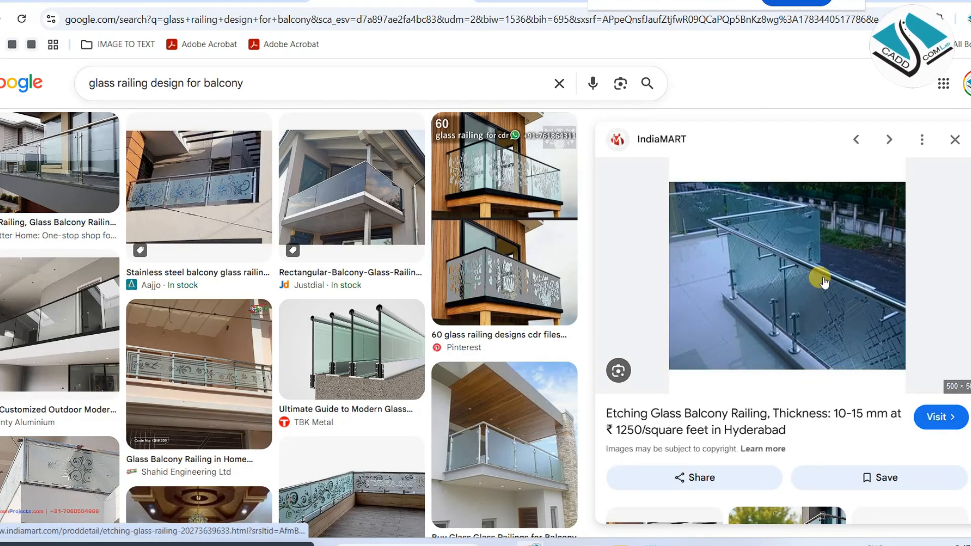
{"action": "scroll", "coordinate": [823, 282], "scroll_direction": "down", "scroll_amount": 5}
{"action": "scroll", "coordinate": [822, 280], "scroll_direction": "down", "scroll_amount": 4}
{"action": "left_click", "coordinate": [822, 280]}
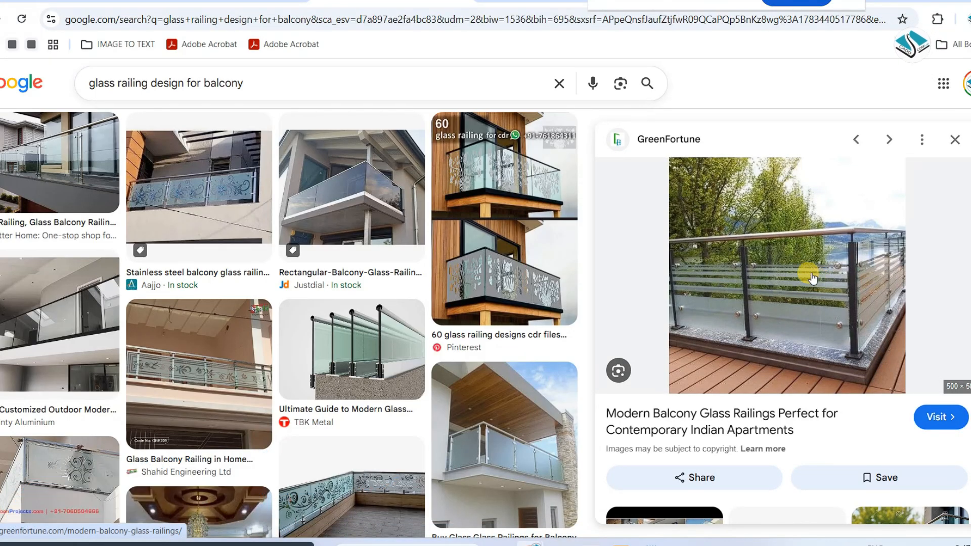
Step: Browse further railing results and examine the modern steel balcony railing image with its related designs
{"action": "scroll", "coordinate": [481, 310], "scroll_direction": "down", "scroll_amount": 1}
{"action": "scroll", "coordinate": [480, 310], "scroll_direction": "down", "scroll_amount": 7}
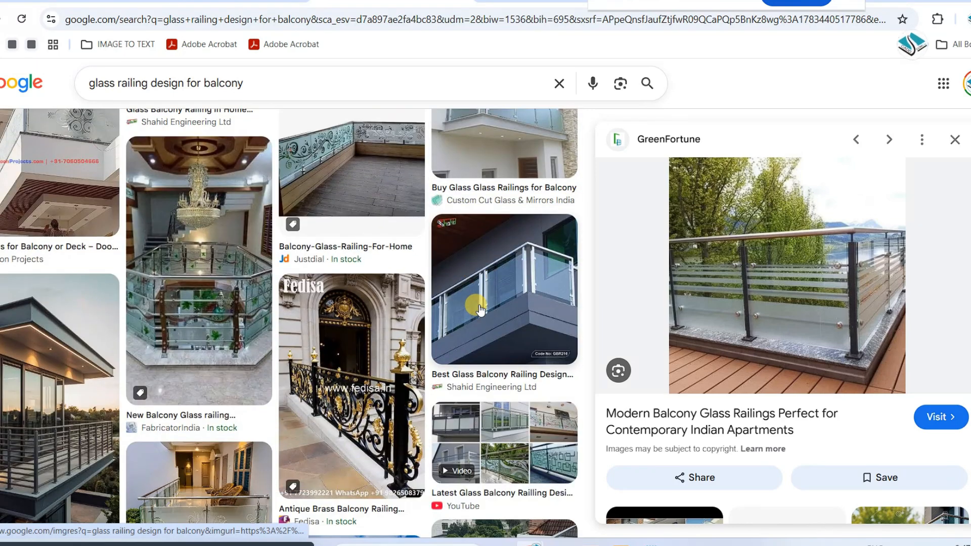
{"action": "scroll", "coordinate": [481, 310], "scroll_direction": "down", "scroll_amount": 2}
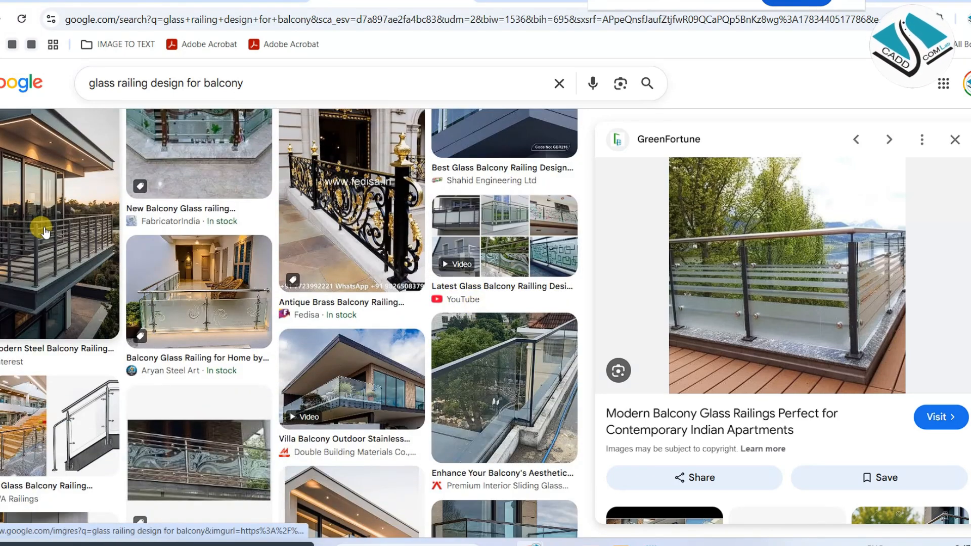
{"action": "left_click", "coordinate": [45, 232]}
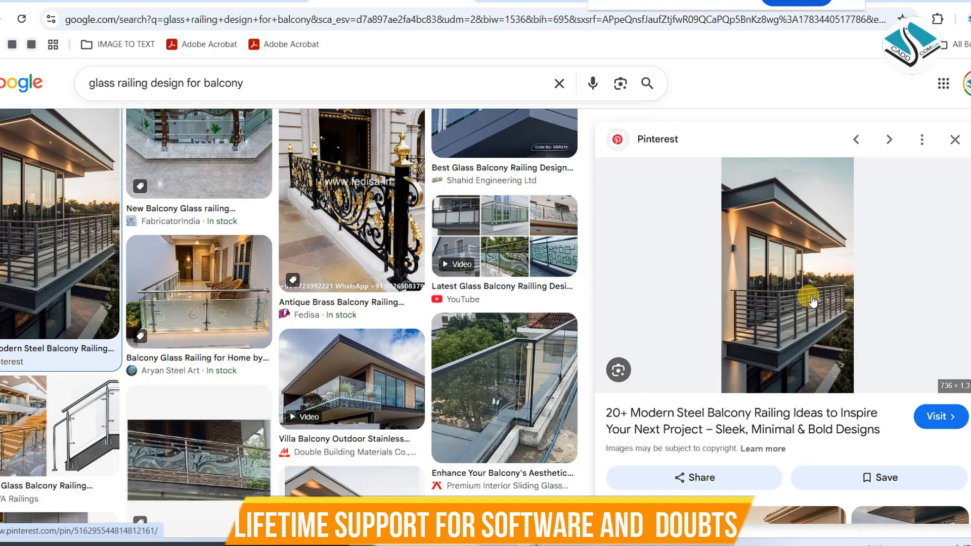
{"action": "scroll", "coordinate": [809, 300], "scroll_direction": "down", "scroll_amount": 2}
{"action": "scroll", "coordinate": [809, 301], "scroll_direction": "down", "scroll_amount": 3}
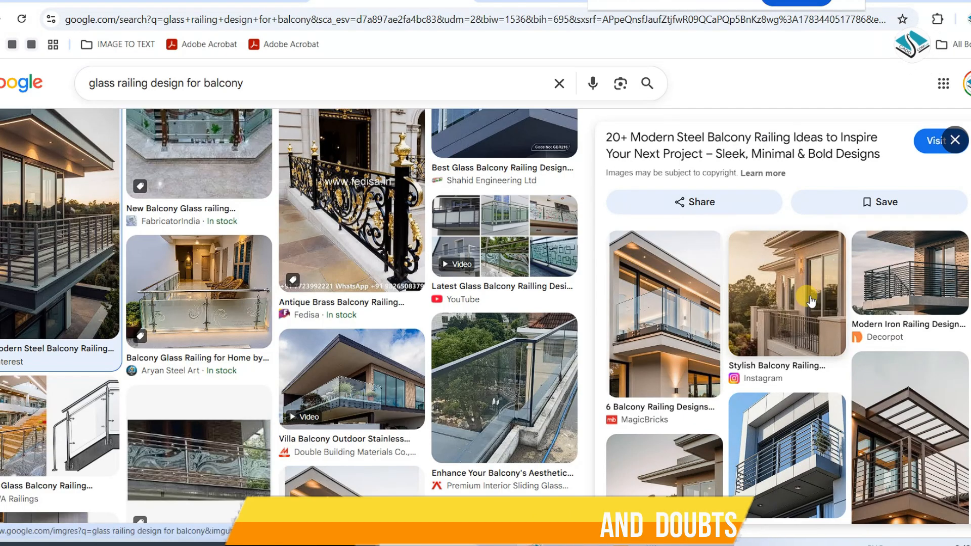
{"action": "scroll", "coordinate": [829, 301], "scroll_direction": "down", "scroll_amount": 5}
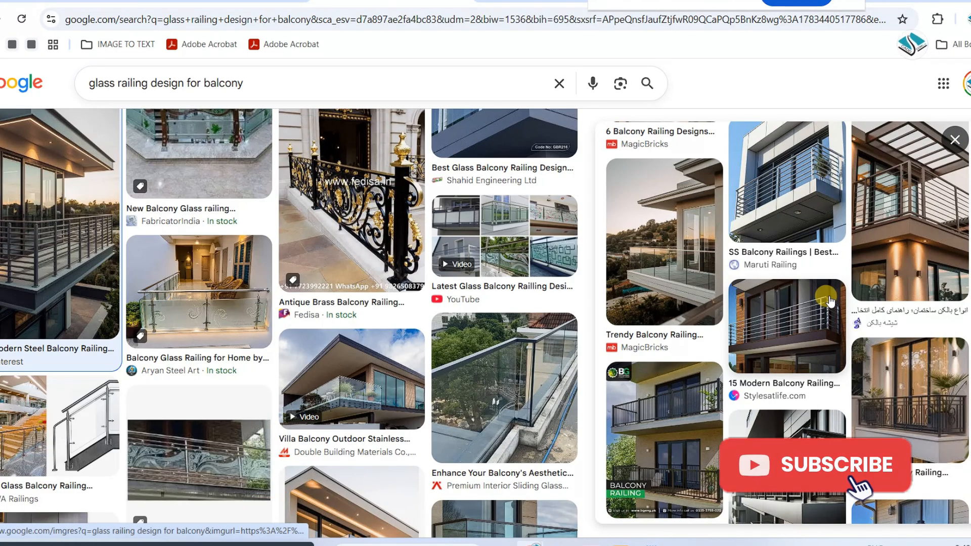
{"action": "scroll", "coordinate": [829, 301], "scroll_direction": "down", "scroll_amount": 4}
{"action": "scroll", "coordinate": [347, 318], "scroll_direction": "down", "scroll_amount": 6}
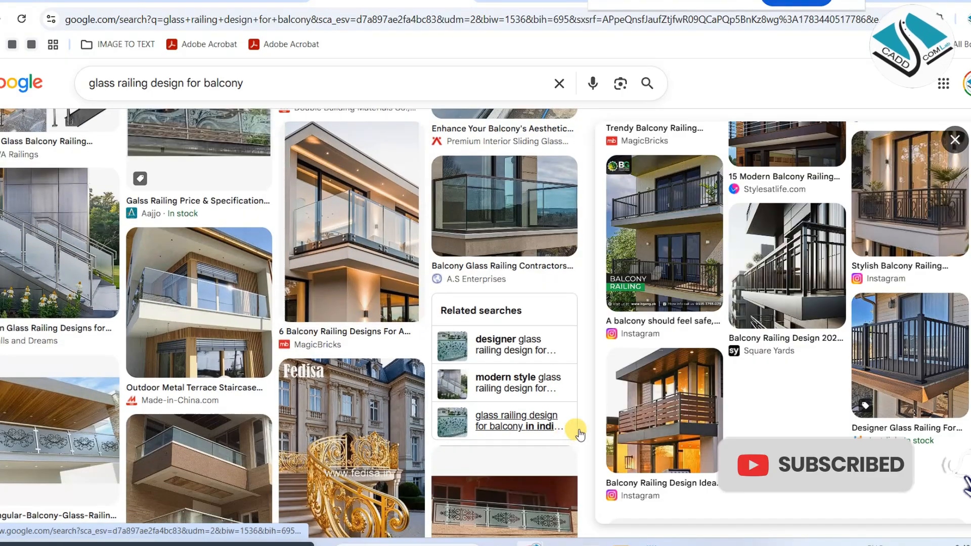
Step: Examine the horizontal-slat balcony railing design and open the outdoor stainless steel glass railing image
{"action": "left_click", "coordinate": [662, 412]}
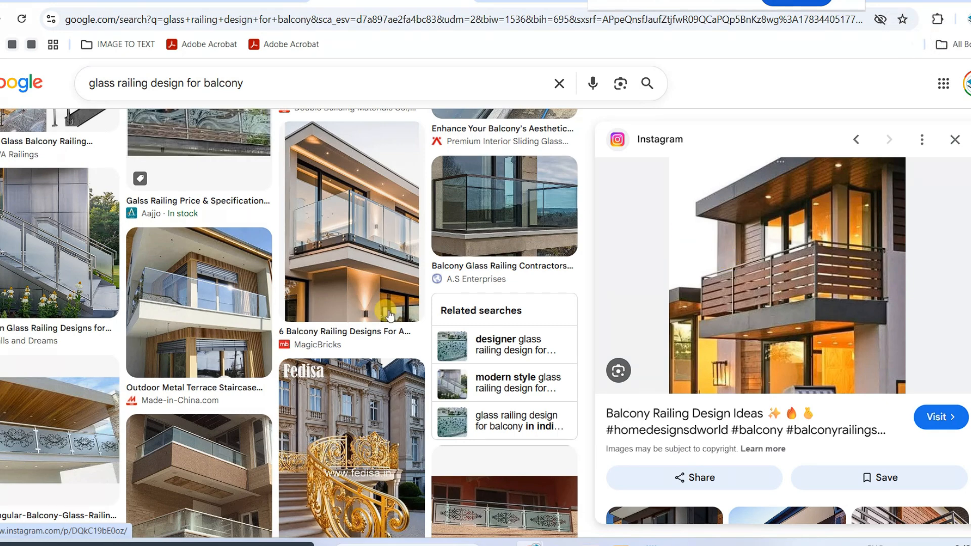
{"action": "scroll", "coordinate": [522, 288], "scroll_direction": "down", "scroll_amount": 5}
{"action": "scroll", "coordinate": [524, 292], "scroll_direction": "down", "scroll_amount": 5}
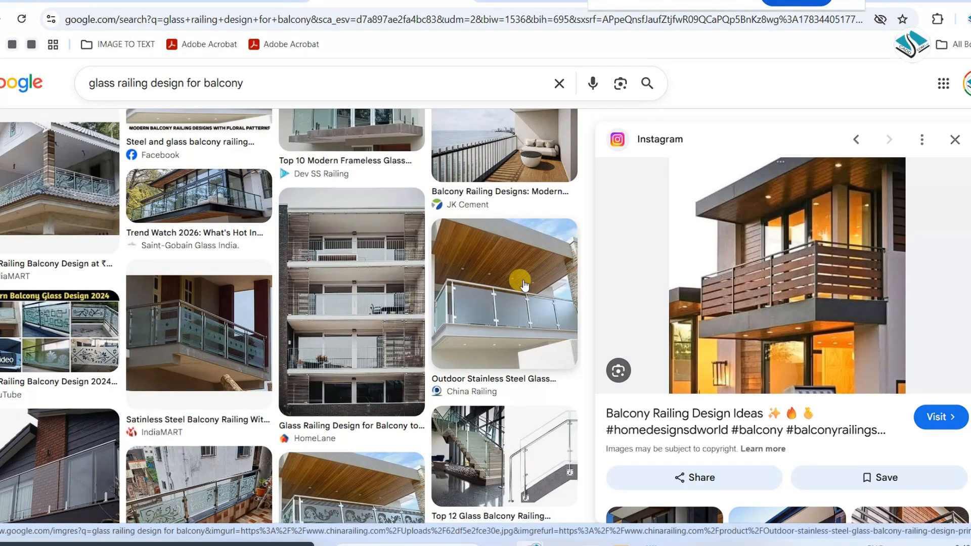
{"action": "left_click", "coordinate": [523, 291]}
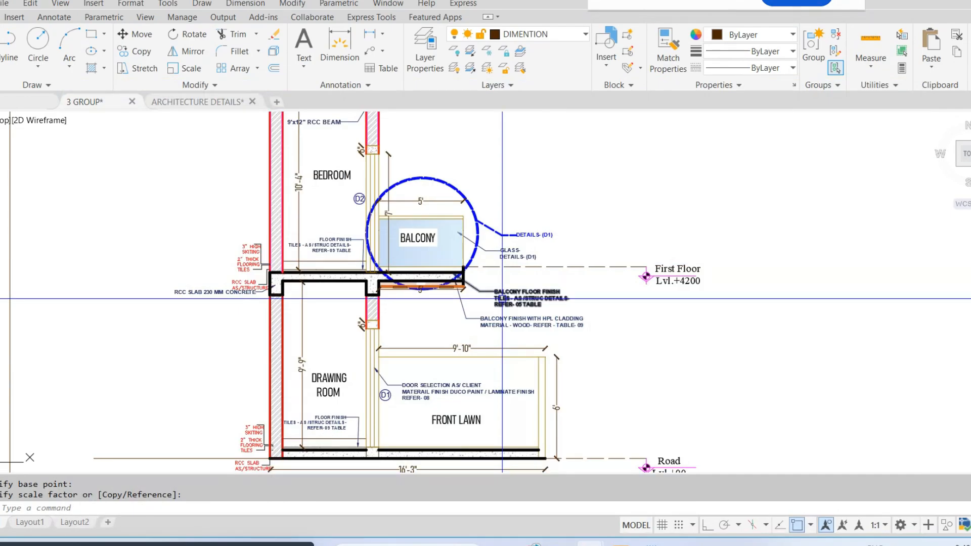
Step: In AutoCAD, draw a rectangular frame around the DETAILS- (D1) label beside the balcony section
{"action": "scroll", "coordinate": [420, 228], "scroll_direction": "up", "scroll_amount": 5}
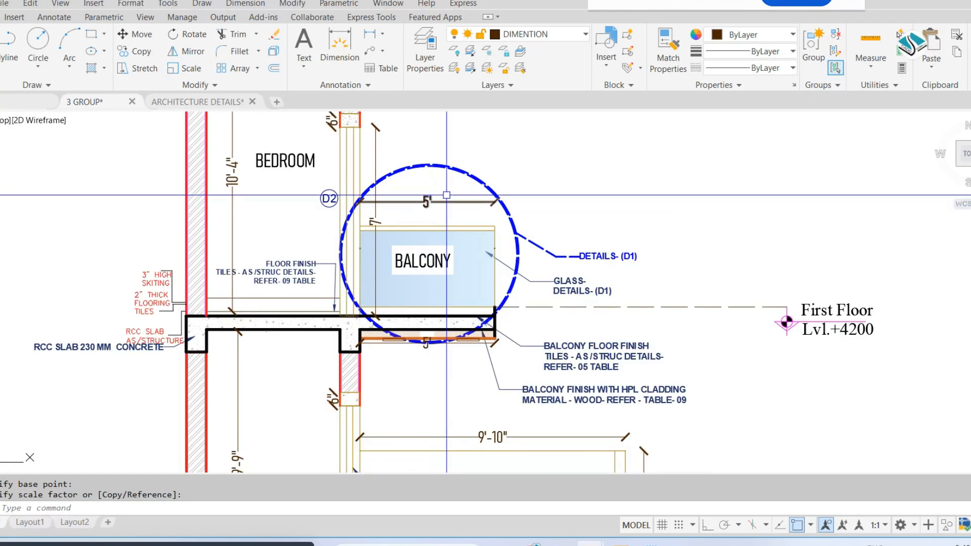
{"action": "type", "text": "REC"}
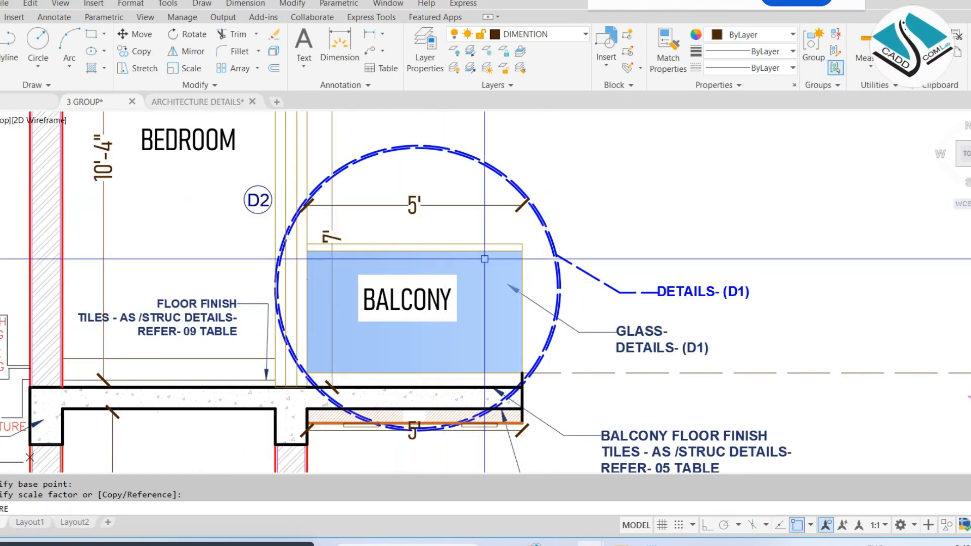
{"action": "key", "text": "Return"}
{"action": "scroll", "coordinate": [607, 288], "scroll_direction": "up", "scroll_amount": 6}
{"action": "left_click", "coordinate": [647, 247]}
{"action": "scroll", "coordinate": [647, 248], "scroll_direction": "down", "scroll_amount": 2}
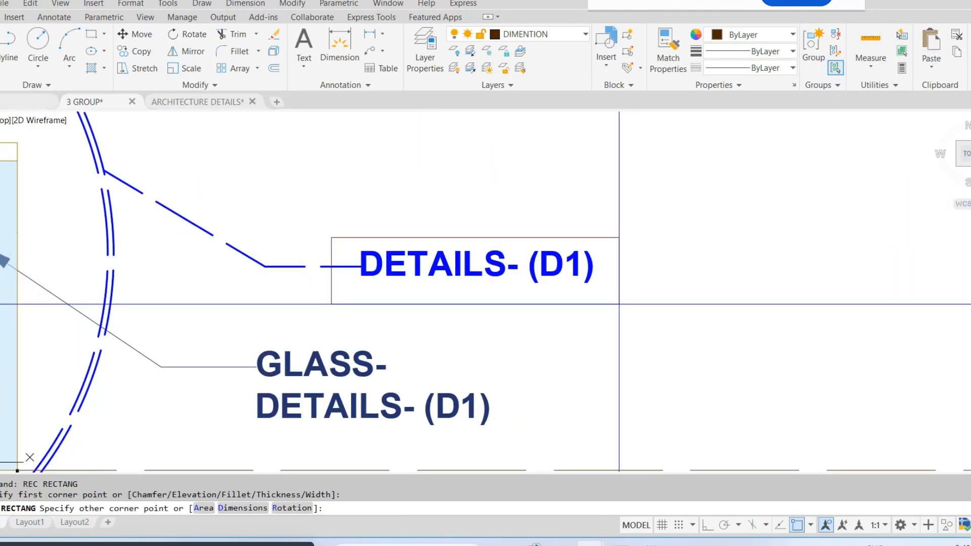
{"action": "left_click", "coordinate": [619, 303]}
{"action": "type", "text": "MA"}
{"action": "key", "text": "Return"}
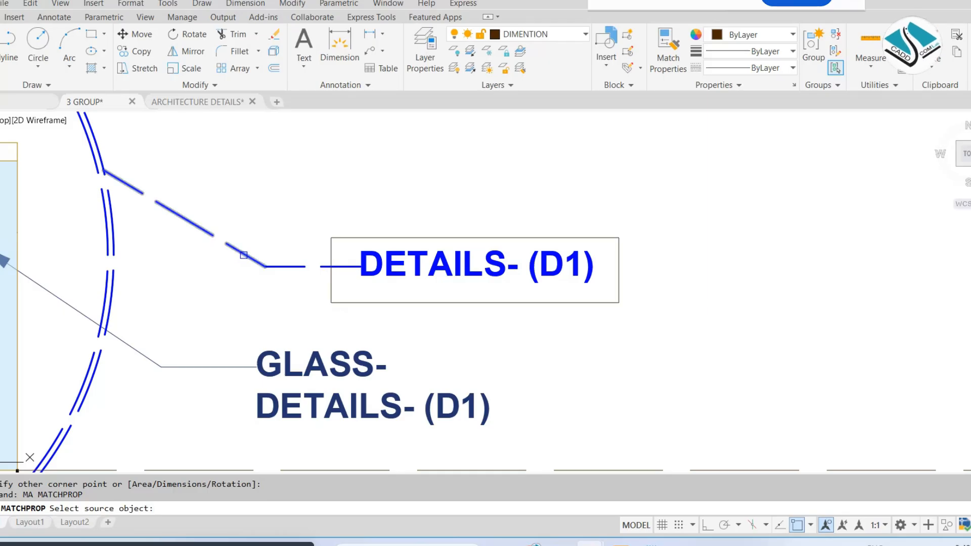
{"action": "left_click", "coordinate": [255, 262]}
{"action": "key", "text": "Escape"}
{"action": "key", "text": "Escape"}
Step: Match the label frame's properties to the blue dashed detail circle around the balcony
{"action": "type", "text": "MA"}
{"action": "key", "text": "Return"}
{"action": "left_click", "coordinate": [114, 282]}
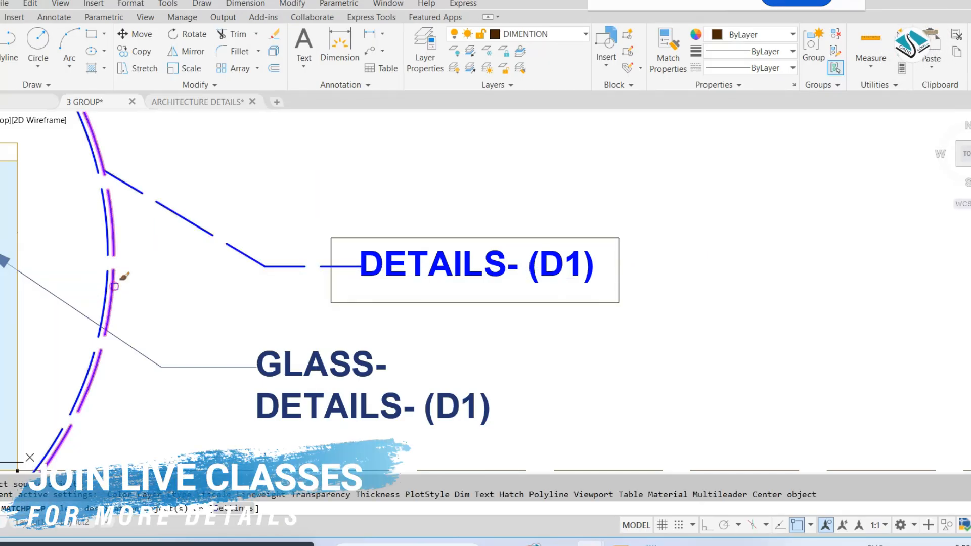
{"action": "left_click", "coordinate": [333, 235]}
{"action": "key", "text": "Escape"}
{"action": "scroll", "coordinate": [607, 223], "scroll_direction": "down", "scroll_amount": 5}
{"action": "scroll", "coordinate": [582, 252], "scroll_direction": "down", "scroll_amount": 3}
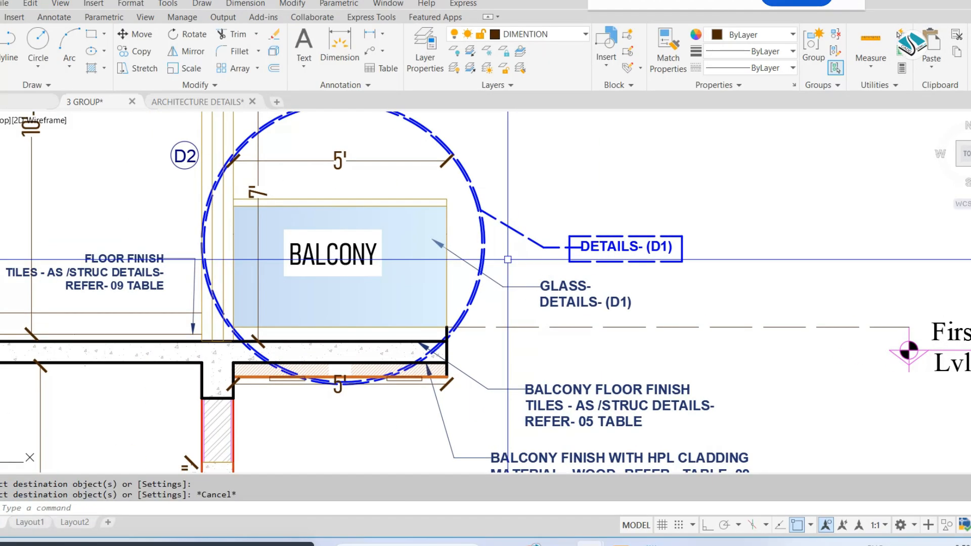
Step: Erase the large rectangular border around the wall section
{"action": "scroll", "coordinate": [452, 278], "scroll_direction": "down", "scroll_amount": 6}
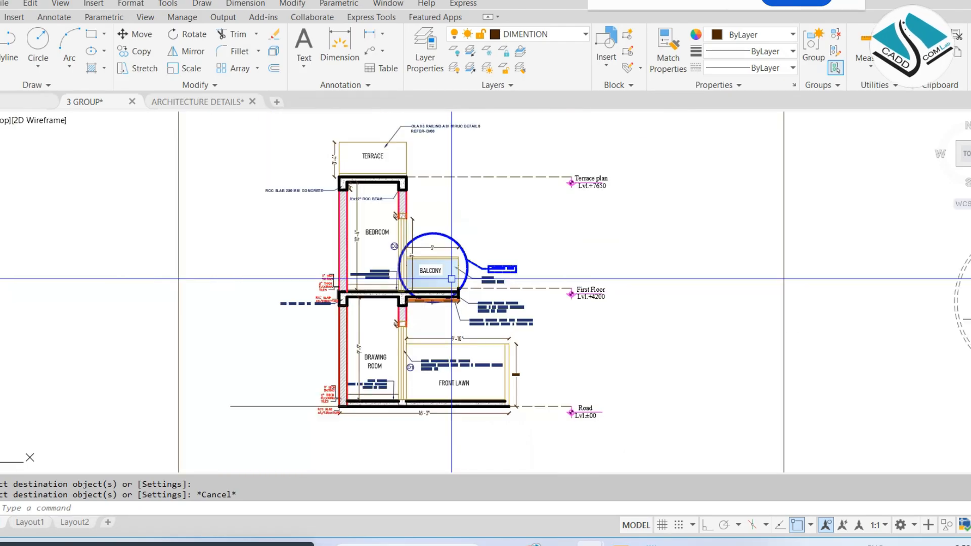
{"action": "scroll", "coordinate": [482, 272], "scroll_direction": "up", "scroll_amount": 2}
{"action": "scroll", "coordinate": [492, 264], "scroll_direction": "down", "scroll_amount": 2}
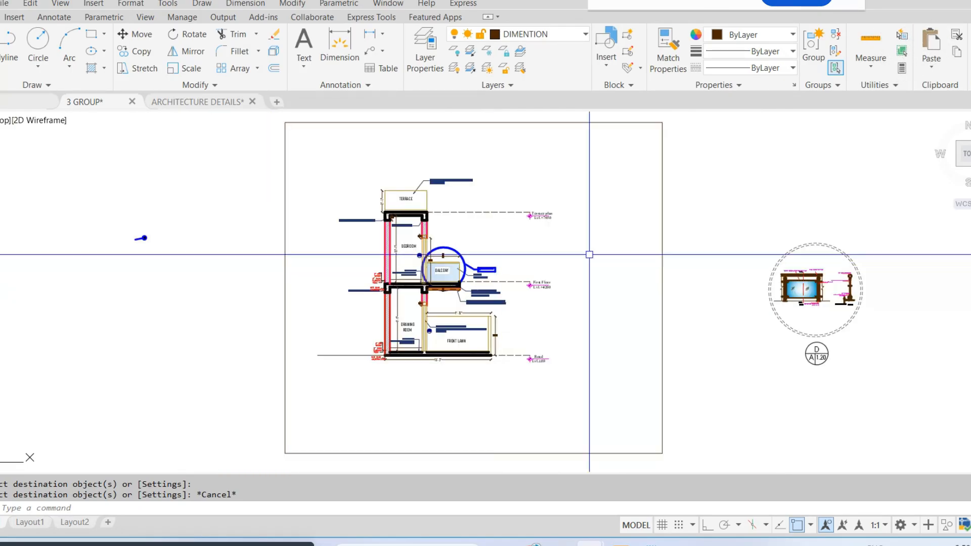
{"action": "left_click", "coordinate": [696, 230]}
{"action": "left_click", "coordinate": [633, 260]}
{"action": "type", "text": "E"}
{"action": "key", "text": "Return"}
Step: Move the circled glass railing detail with its D / A 1.20 tag closer to the wall section, beside the balcony levels
{"action": "left_click", "coordinate": [905, 232]}
{"action": "left_click", "coordinate": [698, 369]}
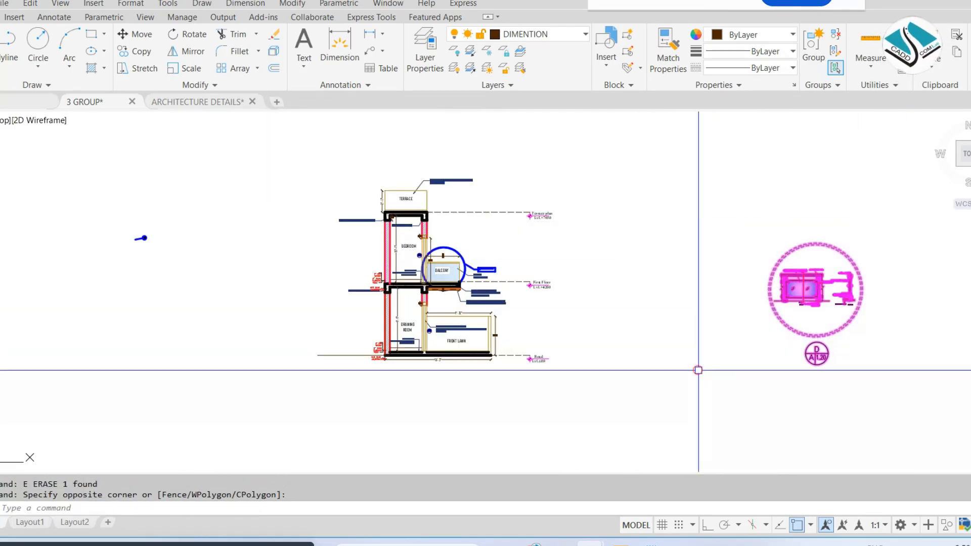
{"action": "type", "text": "M"}
{"action": "key", "text": "Return"}
{"action": "left_click", "coordinate": [777, 277]}
{"action": "left_click", "coordinate": [616, 254]}
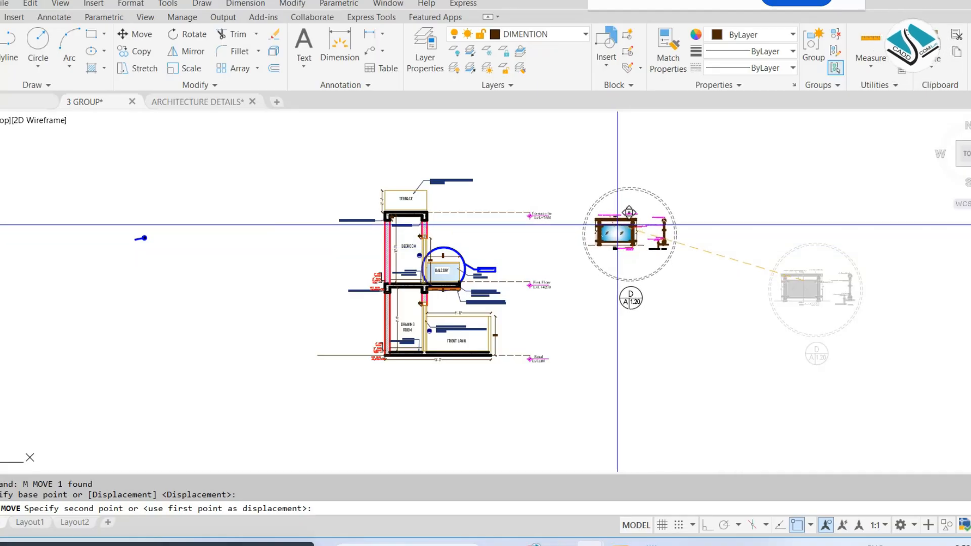
{"action": "scroll", "coordinate": [620, 223], "scroll_direction": "up", "scroll_amount": 3}
{"action": "scroll", "coordinate": [269, 366], "scroll_direction": "up", "scroll_amount": 4}
{"action": "scroll", "coordinate": [332, 264], "scroll_direction": "down", "scroll_amount": 3}
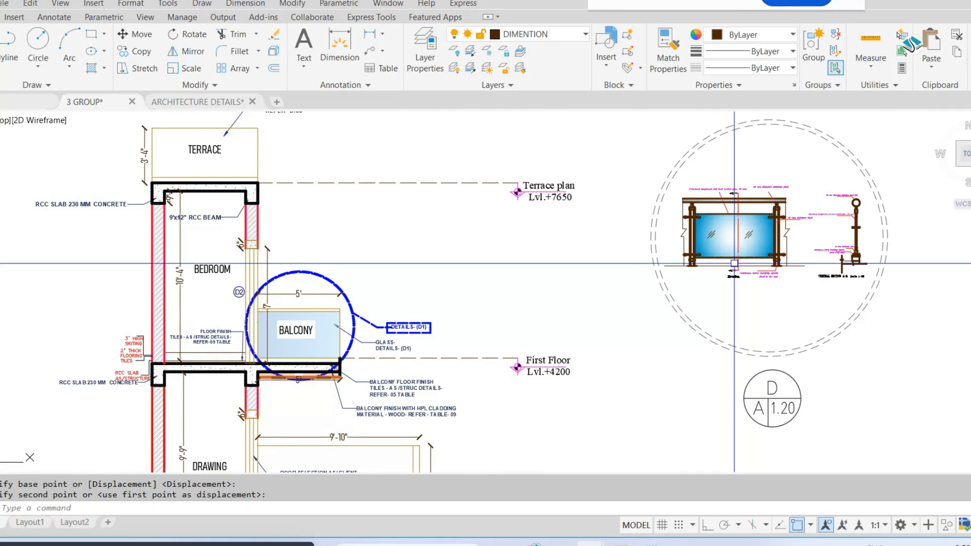
Step: Examine the glass railing elevation's material notes, covering the glass, handrail, steel posts and clamping system
{"action": "scroll", "coordinate": [758, 228], "scroll_direction": "up", "scroll_amount": 7}
{"action": "middle_click_drag", "start_coordinate": [620, 222], "coordinate": [650, 296]}
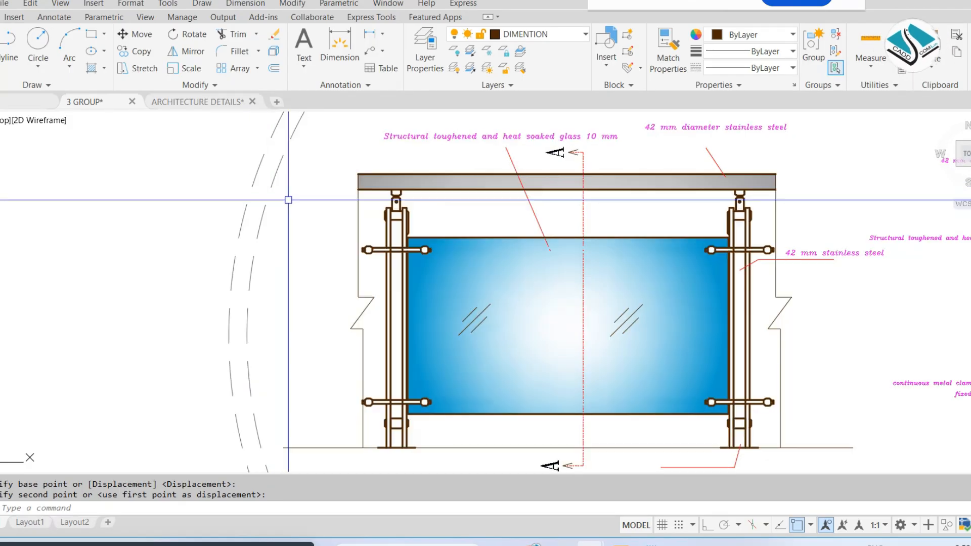
{"action": "scroll", "coordinate": [354, 205], "scroll_direction": "up", "scroll_amount": 2}
{"action": "scroll", "coordinate": [355, 205], "scroll_direction": "down", "scroll_amount": 2}
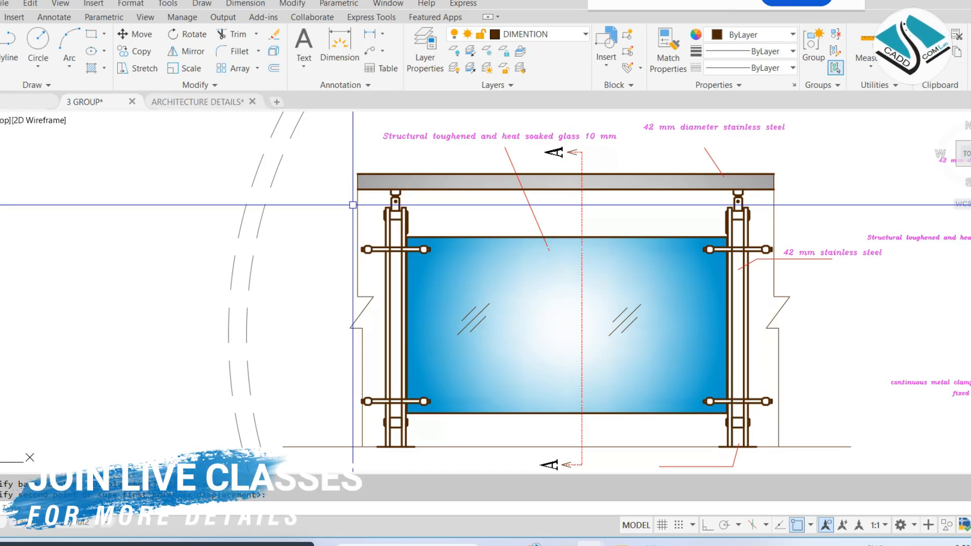
{"action": "scroll", "coordinate": [540, 112], "scroll_direction": "up", "scroll_amount": 4}
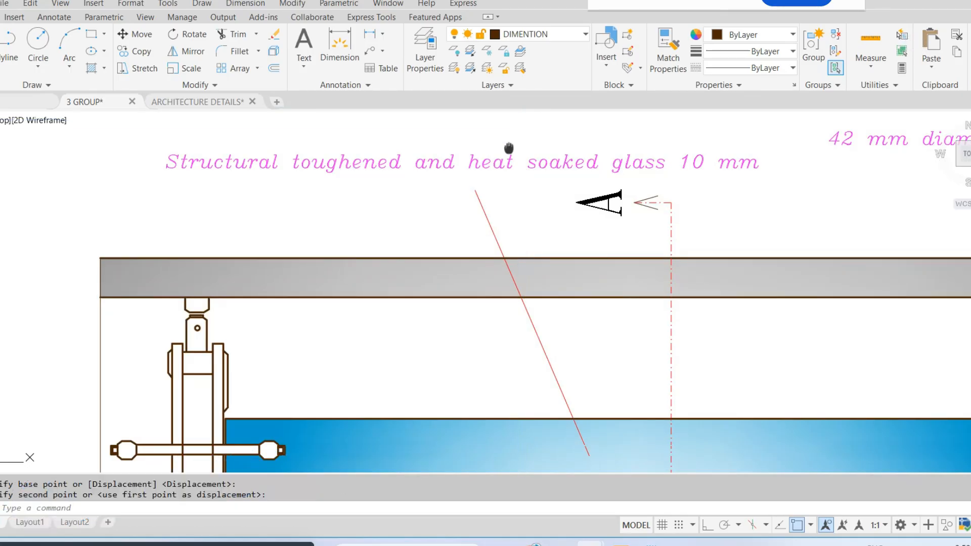
{"action": "scroll", "coordinate": [496, 179], "scroll_direction": "down", "scroll_amount": 13}
{"action": "scroll", "coordinate": [377, 214], "scroll_direction": "up", "scroll_amount": 4}
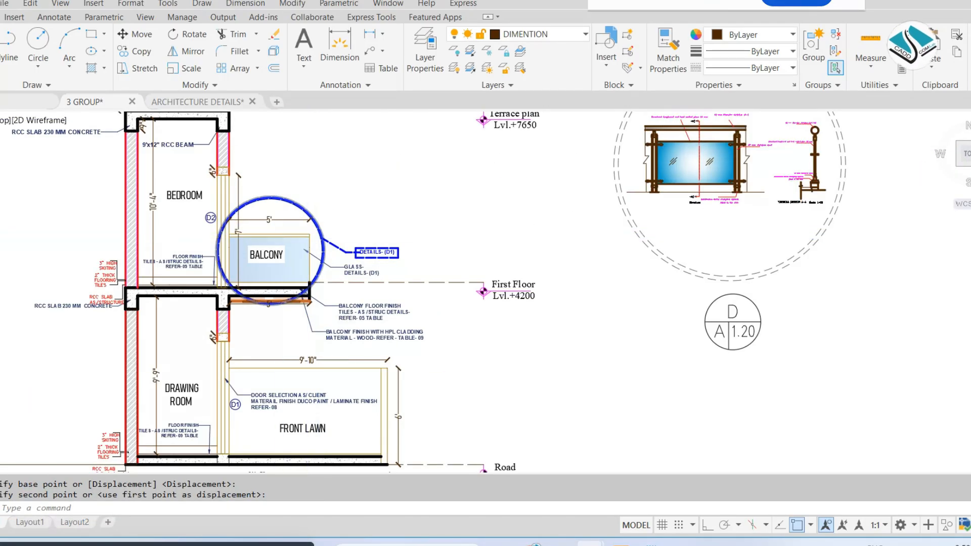
{"action": "scroll", "coordinate": [278, 242], "scroll_direction": "down", "scroll_amount": 2}
{"action": "scroll", "coordinate": [551, 163], "scroll_direction": "up", "scroll_amount": 6}
{"action": "scroll", "coordinate": [468, 180], "scroll_direction": "up", "scroll_amount": 6}
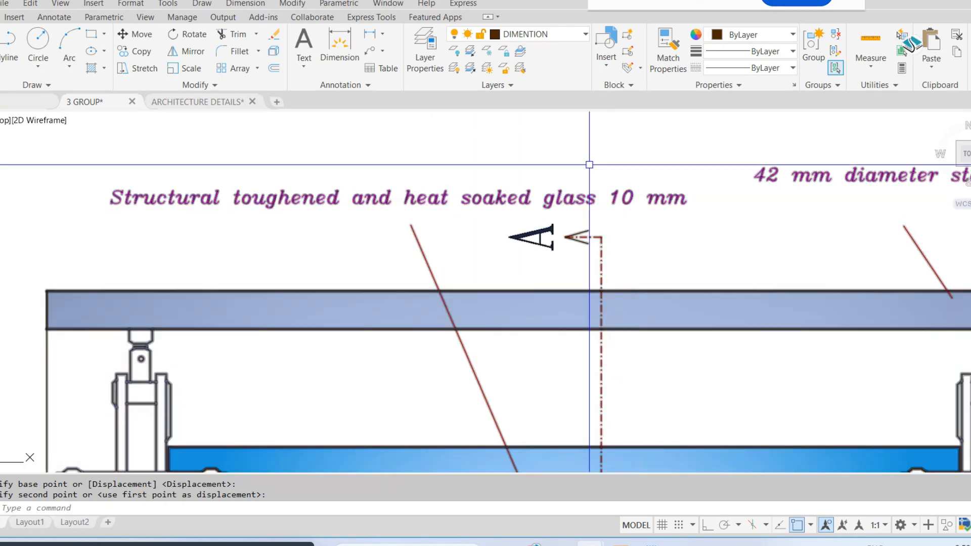
{"action": "scroll", "coordinate": [590, 195], "scroll_direction": "down", "scroll_amount": 3}
{"action": "scroll", "coordinate": [613, 166], "scroll_direction": "up", "scroll_amount": 3}
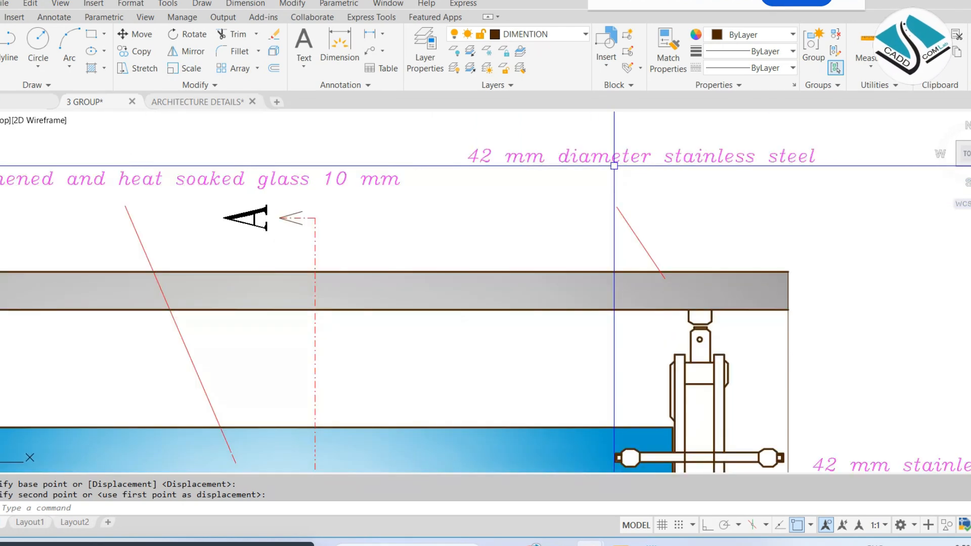
{"action": "scroll", "coordinate": [613, 166], "scroll_direction": "down", "scroll_amount": 5}
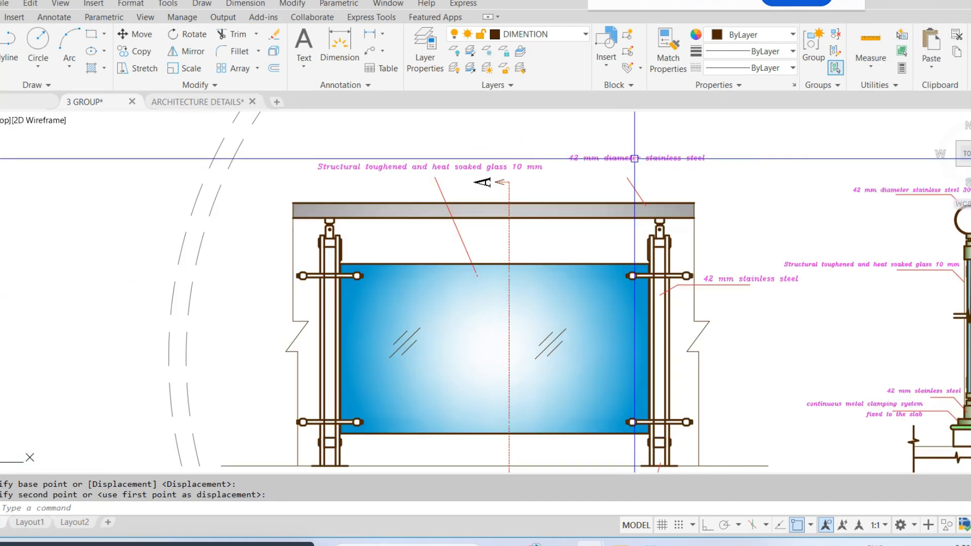
{"action": "scroll", "coordinate": [735, 287], "scroll_direction": "up", "scroll_amount": 5}
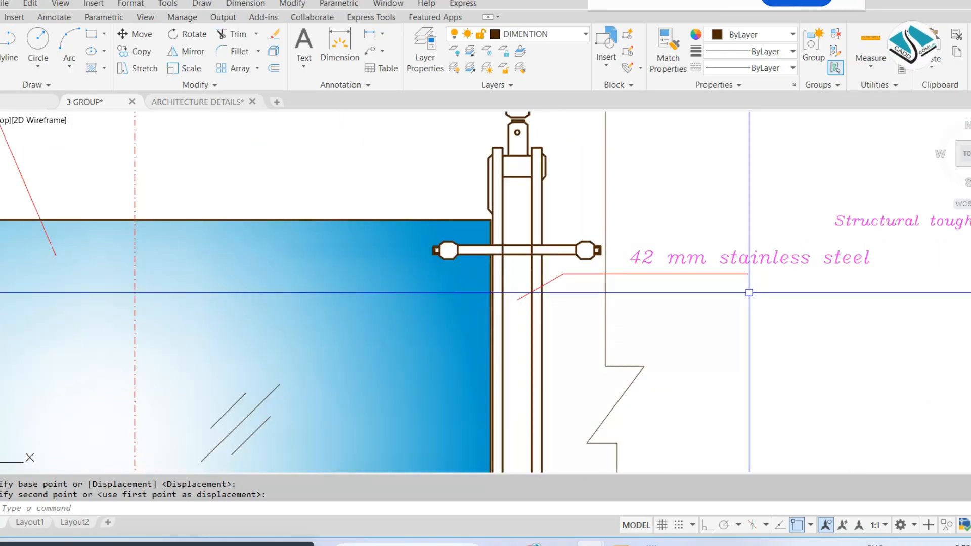
{"action": "scroll", "coordinate": [678, 177], "scroll_direction": "down", "scroll_amount": 5}
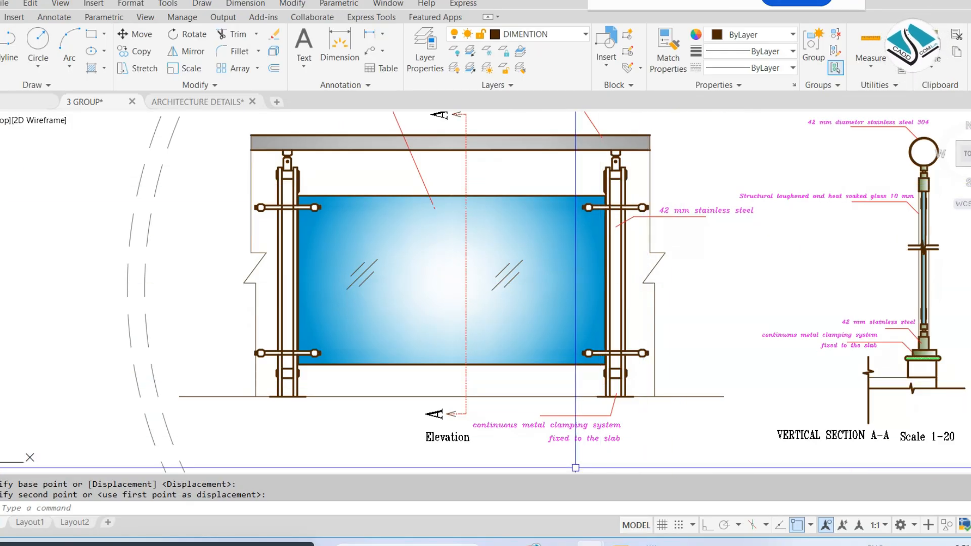
{"action": "scroll", "coordinate": [585, 425], "scroll_direction": "up", "scroll_amount": 5}
{"action": "scroll", "coordinate": [524, 405], "scroll_direction": "up", "scroll_amount": 2}
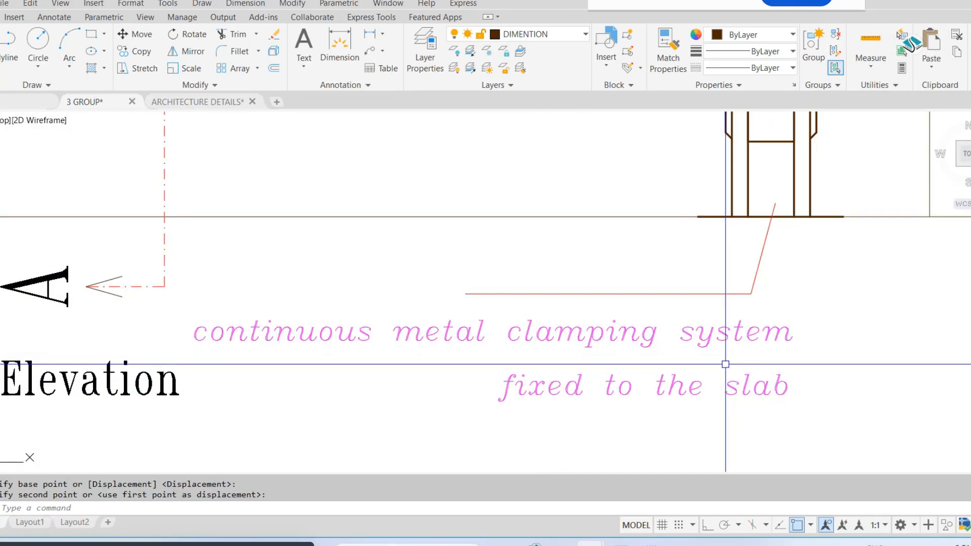
{"action": "scroll", "coordinate": [737, 232], "scroll_direction": "down", "scroll_amount": 5}
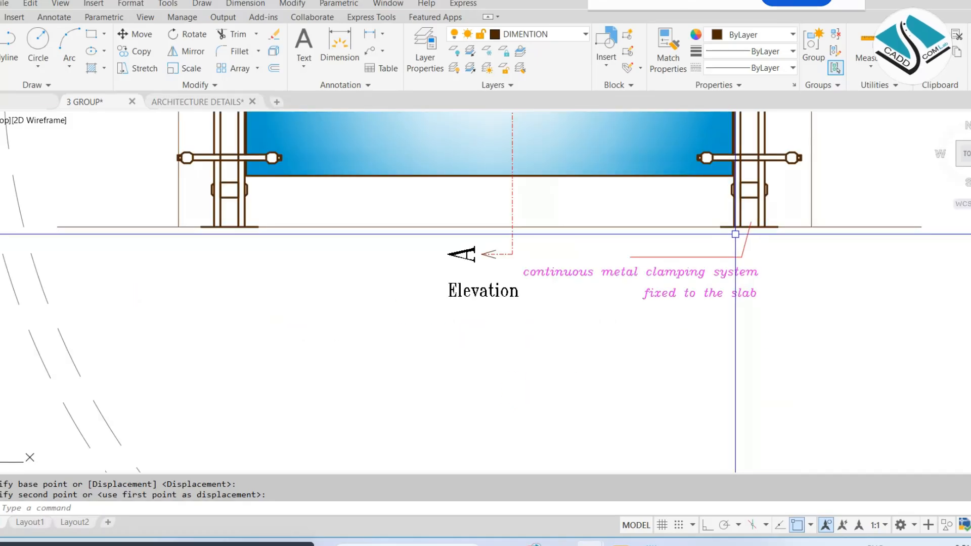
{"action": "scroll", "coordinate": [475, 236], "scroll_direction": "up", "scroll_amount": 4}
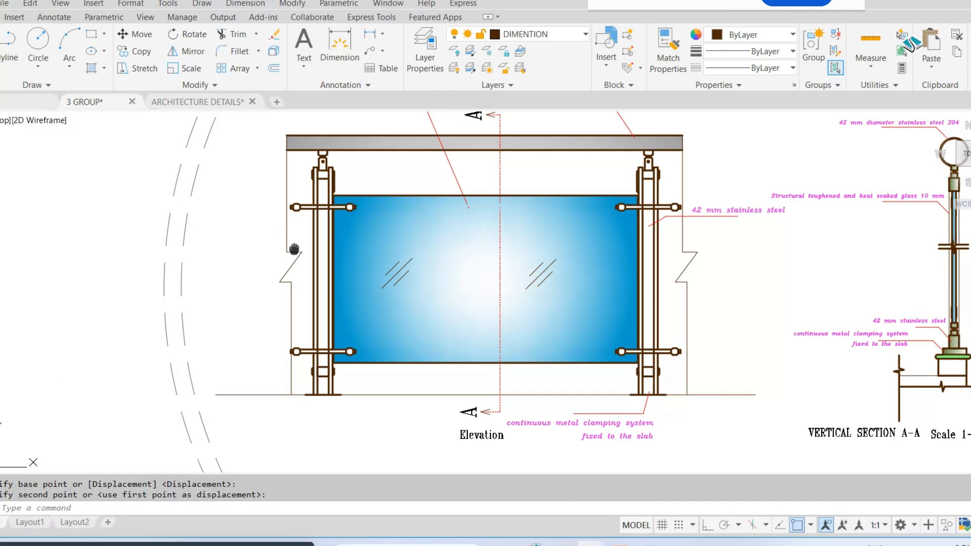
{"action": "scroll", "coordinate": [488, 146], "scroll_direction": "up", "scroll_amount": 4}
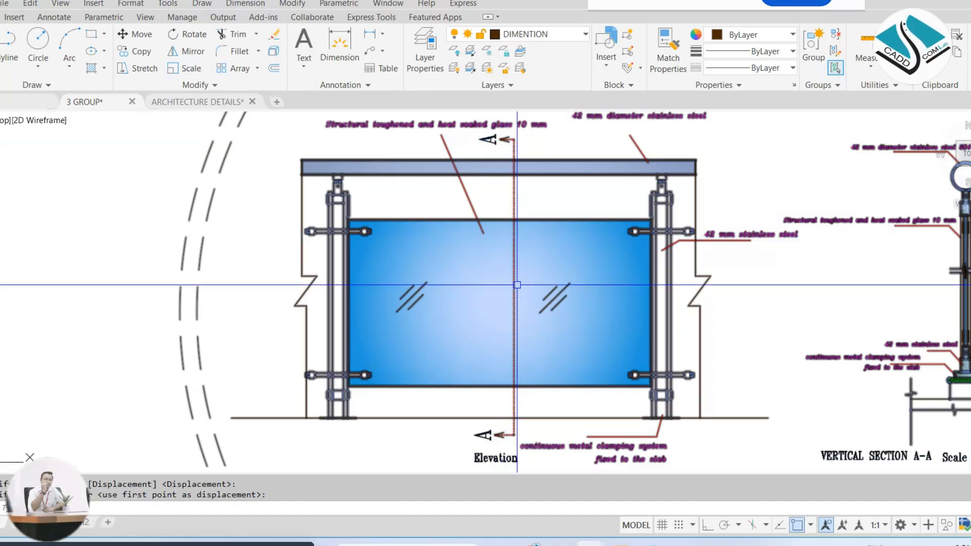
Step: Examine the railing's vertical section A-A and its notes, and relate the detail to the balcony's DETAILS- (D1) callout
{"action": "middle_click_drag", "start_coordinate": [519, 352], "coordinate": [222, 289]}
{"action": "scroll", "coordinate": [556, 199], "scroll_direction": "up", "scroll_amount": 3}
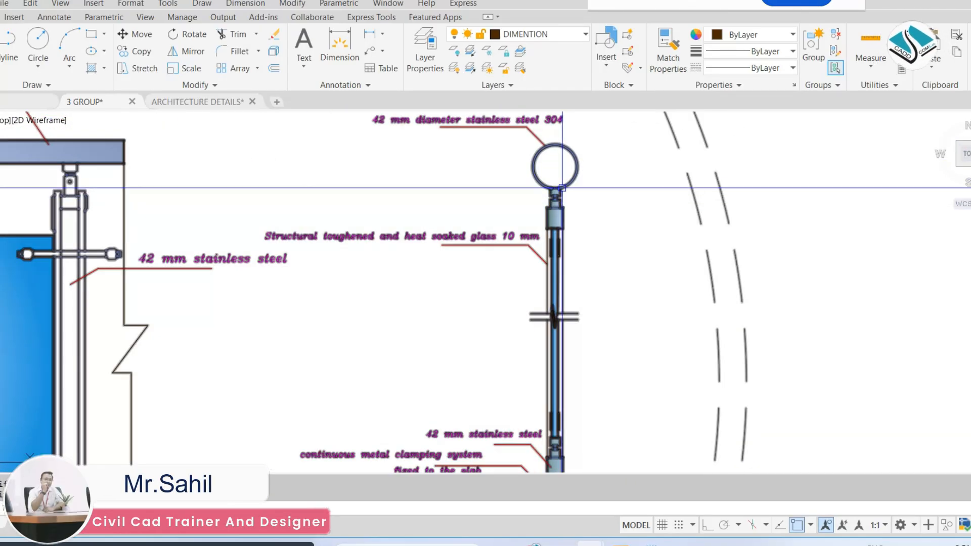
{"action": "scroll", "coordinate": [568, 154], "scroll_direction": "up", "scroll_amount": 2}
{"action": "scroll", "coordinate": [553, 175], "scroll_direction": "down", "scroll_amount": 2}
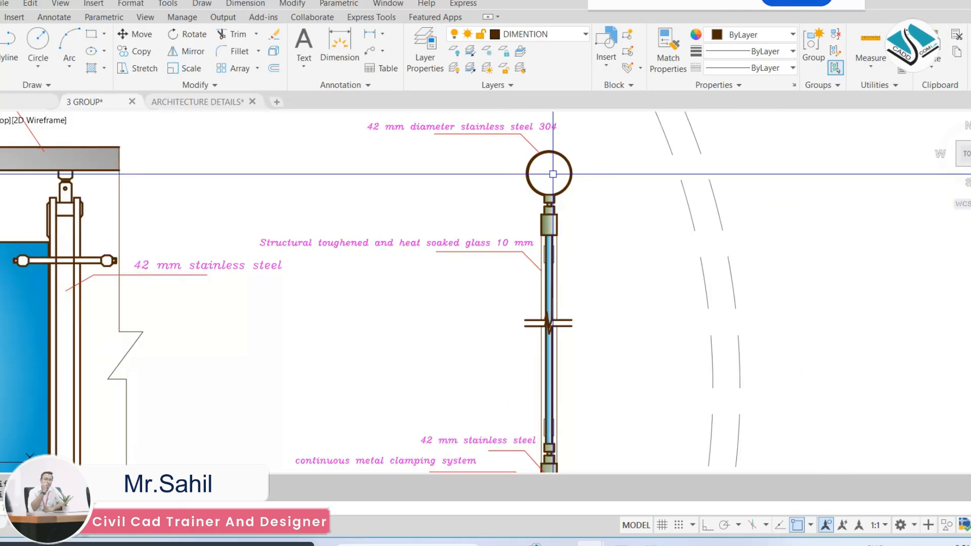
{"action": "scroll", "coordinate": [552, 174], "scroll_direction": "down", "scroll_amount": 1}
{"action": "scroll", "coordinate": [560, 202], "scroll_direction": "up", "scroll_amount": 3}
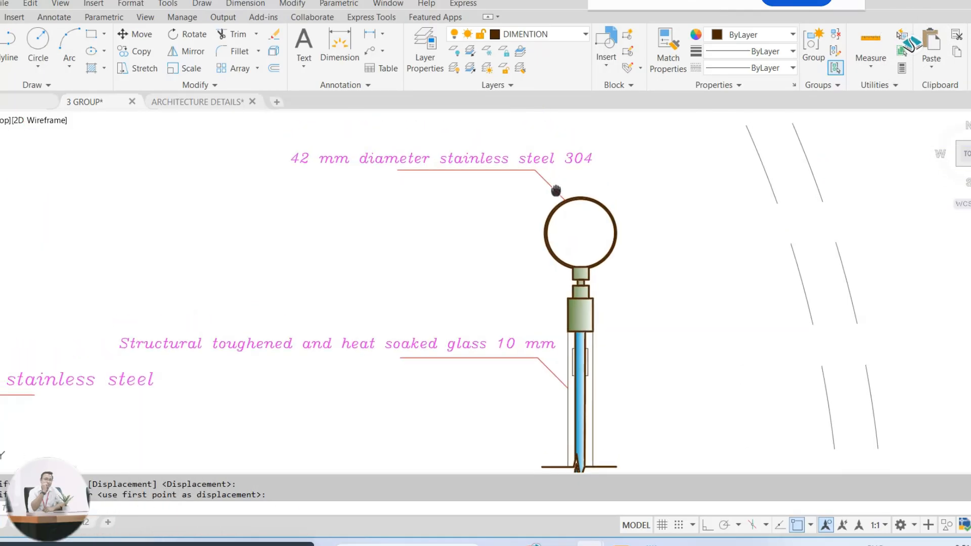
{"action": "scroll", "coordinate": [559, 202], "scroll_direction": "down", "scroll_amount": 3}
{"action": "scroll", "coordinate": [536, 258], "scroll_direction": "up", "scroll_amount": 4}
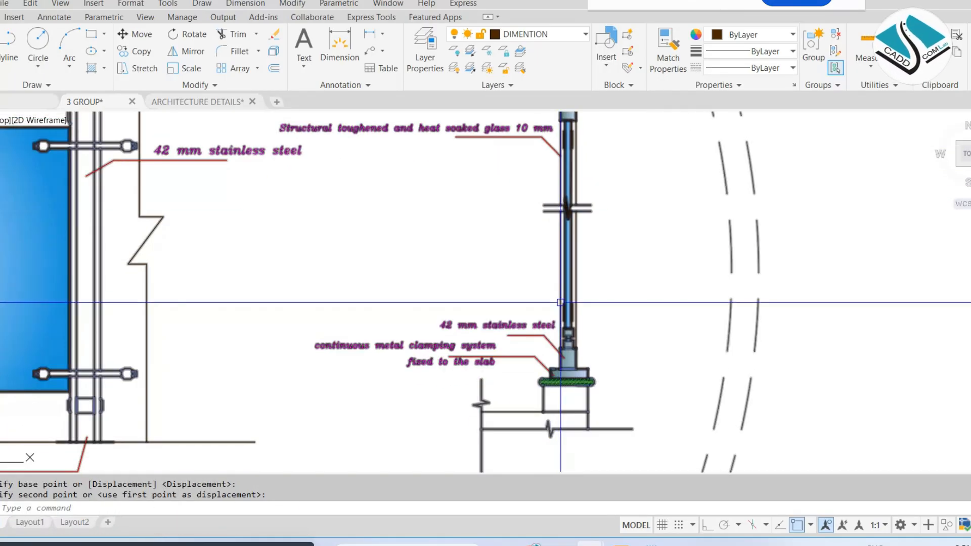
{"action": "scroll", "coordinate": [537, 258], "scroll_direction": "down", "scroll_amount": 5}
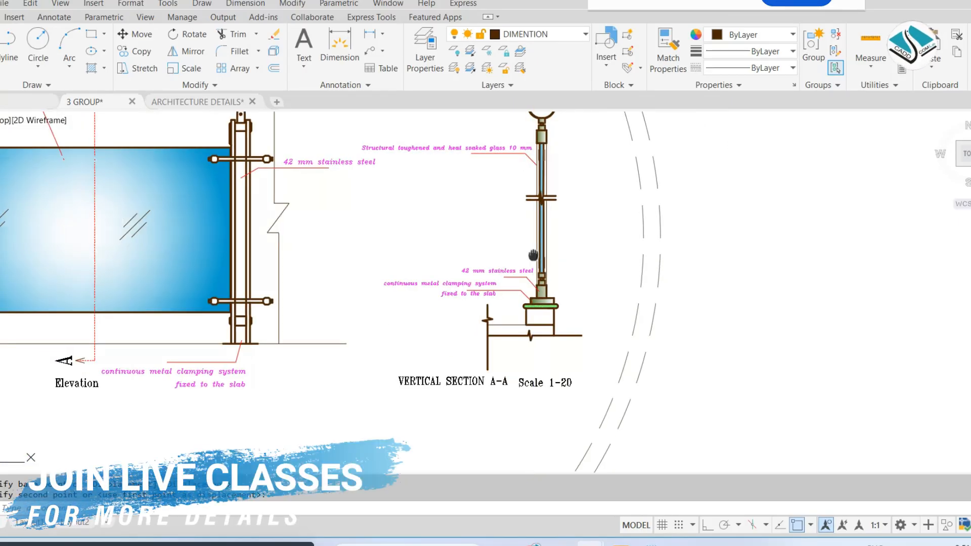
{"action": "scroll", "coordinate": [532, 255], "scroll_direction": "down", "scroll_amount": 6}
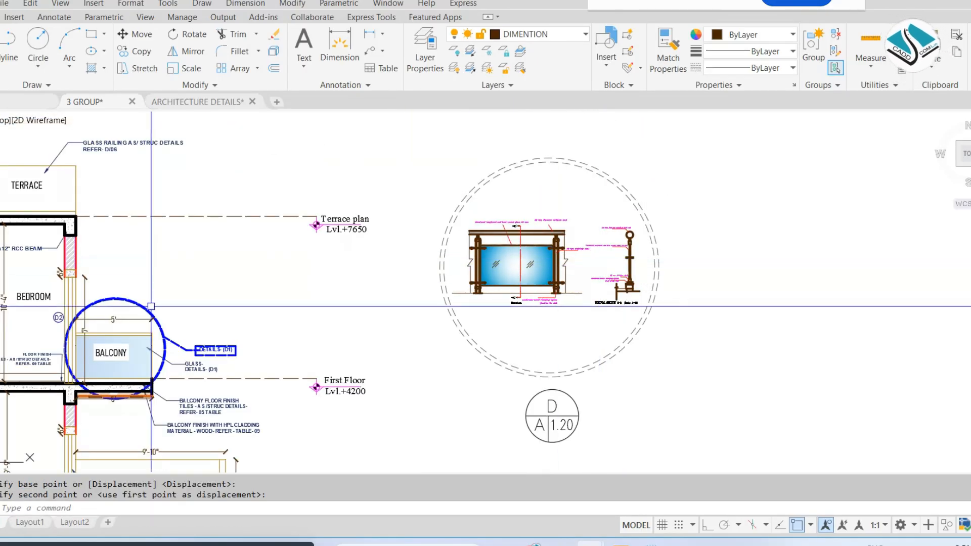
{"action": "scroll", "coordinate": [141, 257], "scroll_direction": "up", "scroll_amount": 3}
{"action": "scroll", "coordinate": [234, 286], "scroll_direction": "up", "scroll_amount": 2}
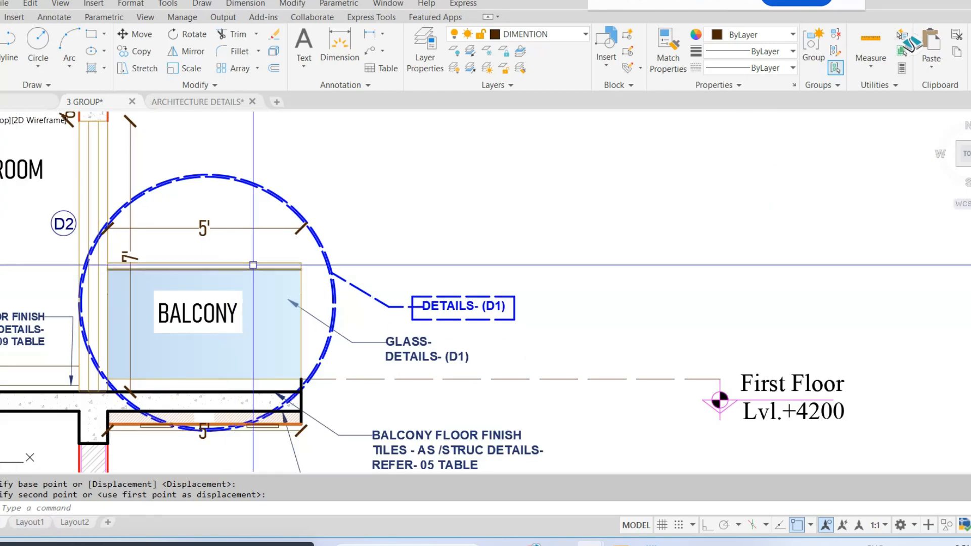
{"action": "scroll", "coordinate": [251, 267], "scroll_direction": "down", "scroll_amount": 5}
{"action": "middle_click_drag", "start_coordinate": [622, 220], "coordinate": [619, 246]}
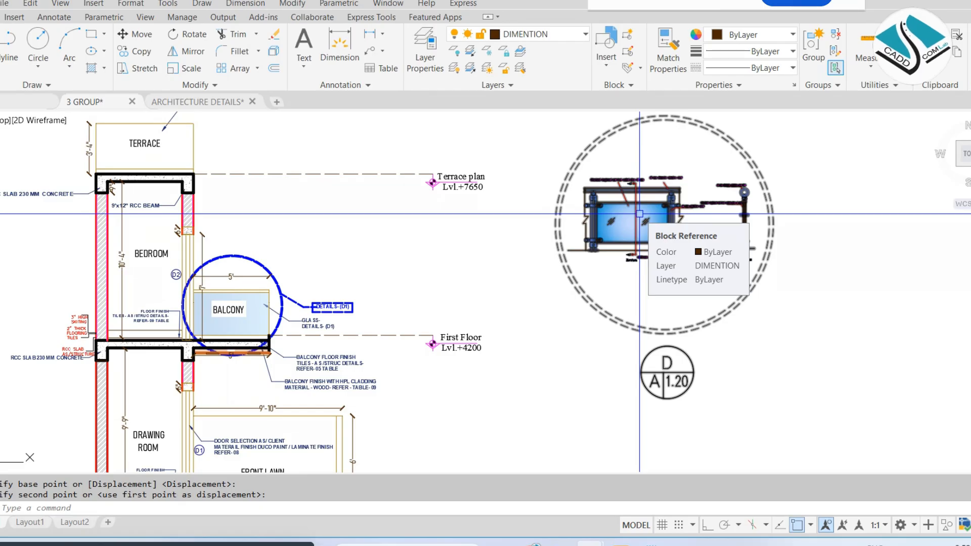
Step: Draw a rectangle across the first-floor slab and balcony, from inside the bedroom to just beyond the balcony's outer edge
{"action": "scroll", "coordinate": [639, 214], "scroll_direction": "down", "scroll_amount": 2}
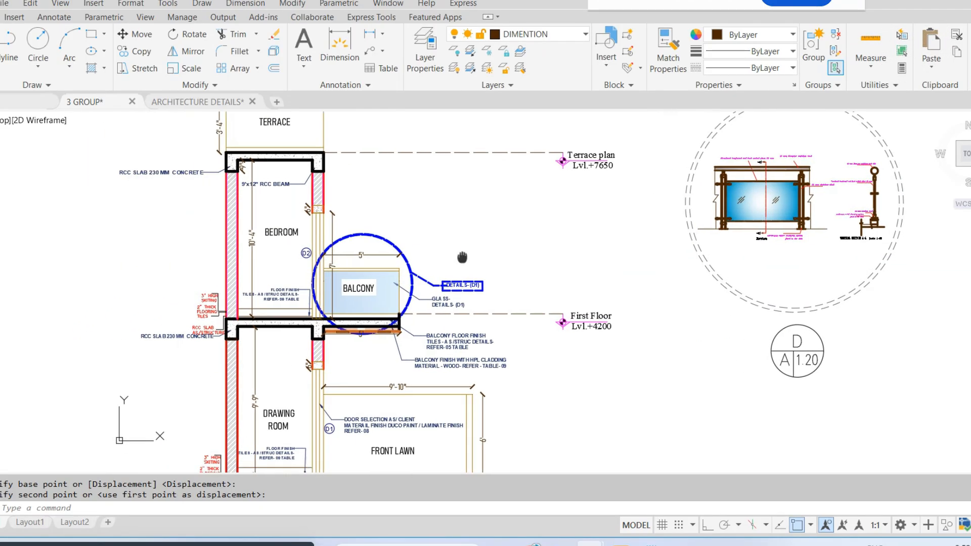
{"action": "scroll", "coordinate": [465, 257], "scroll_direction": "up", "scroll_amount": 2}
{"action": "type", "text": "C"}
{"action": "key", "text": "Return"}
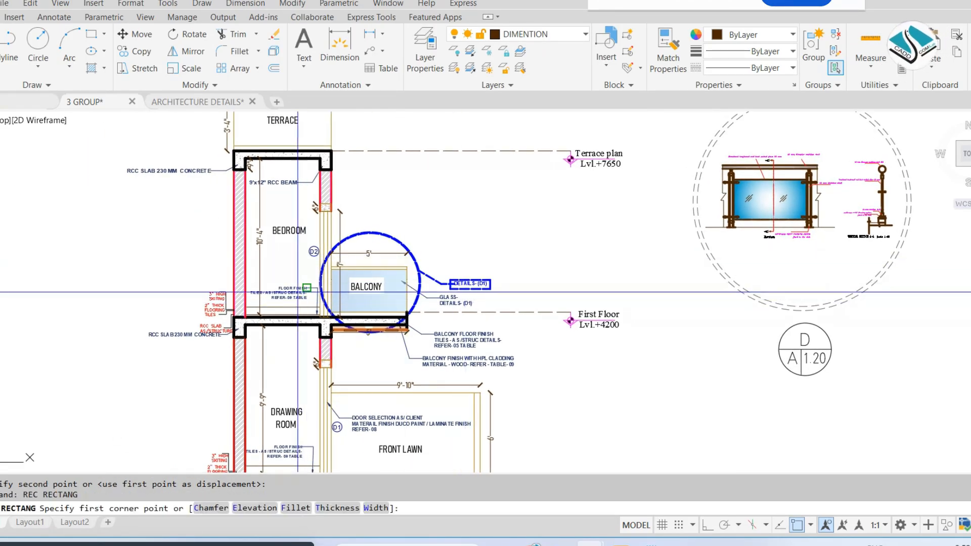
{"action": "scroll", "coordinate": [297, 291], "scroll_direction": "up", "scroll_amount": 4}
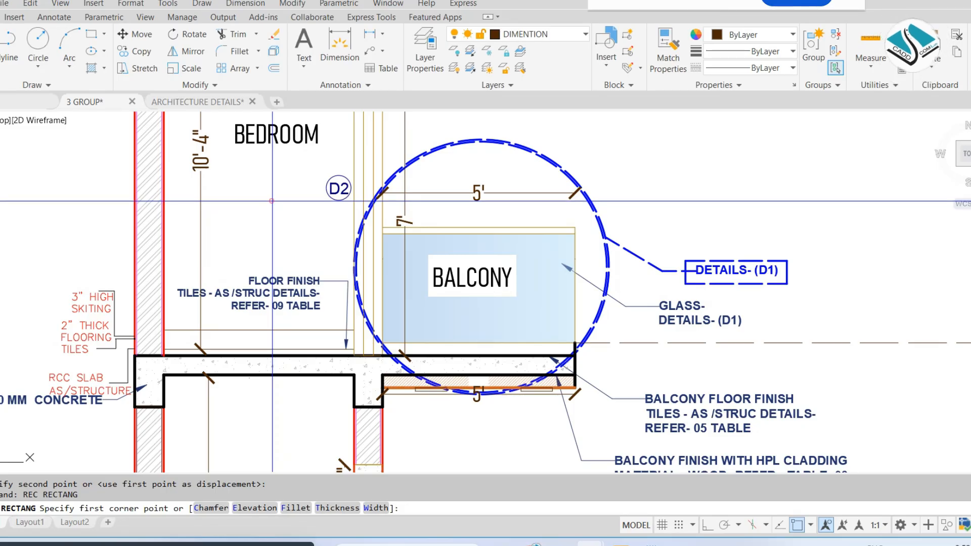
{"action": "left_click", "coordinate": [272, 201]}
{"action": "left_click", "coordinate": [618, 419]}
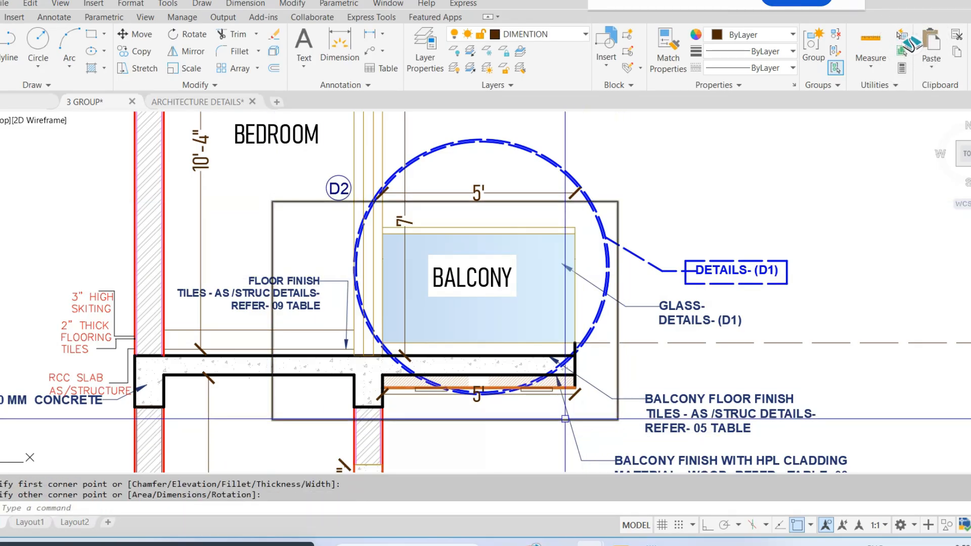
Step: Fillet the rectangle's upper corner on the bedroom side with a picked radius of about 0'-10 7/8"
{"action": "type", "text": "R"}
{"action": "key", "text": "Return"}
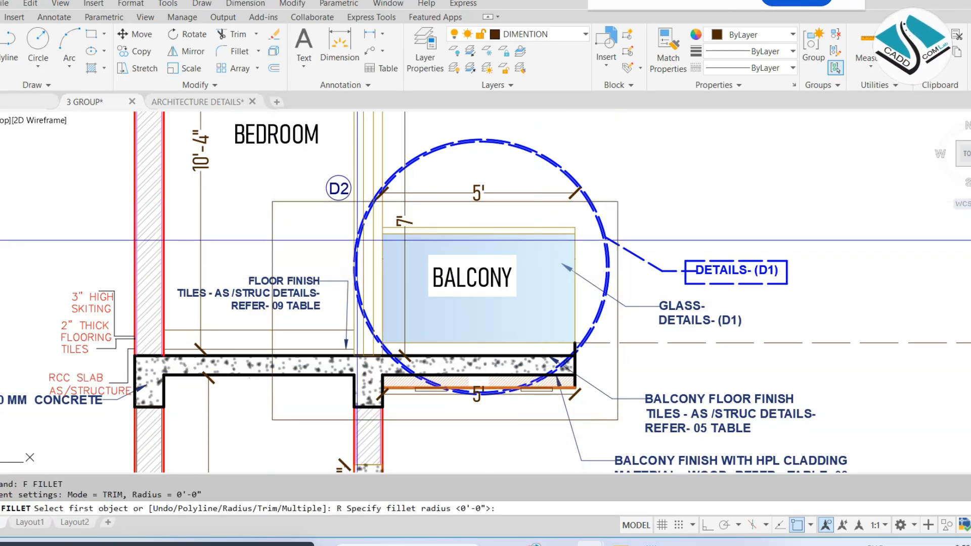
{"action": "scroll", "coordinate": [257, 199], "scroll_direction": "up", "scroll_amount": 2}
{"action": "left_click", "coordinate": [280, 203]}
{"action": "left_click", "coordinate": [336, 202]}
{"action": "left_click", "coordinate": [340, 200]}
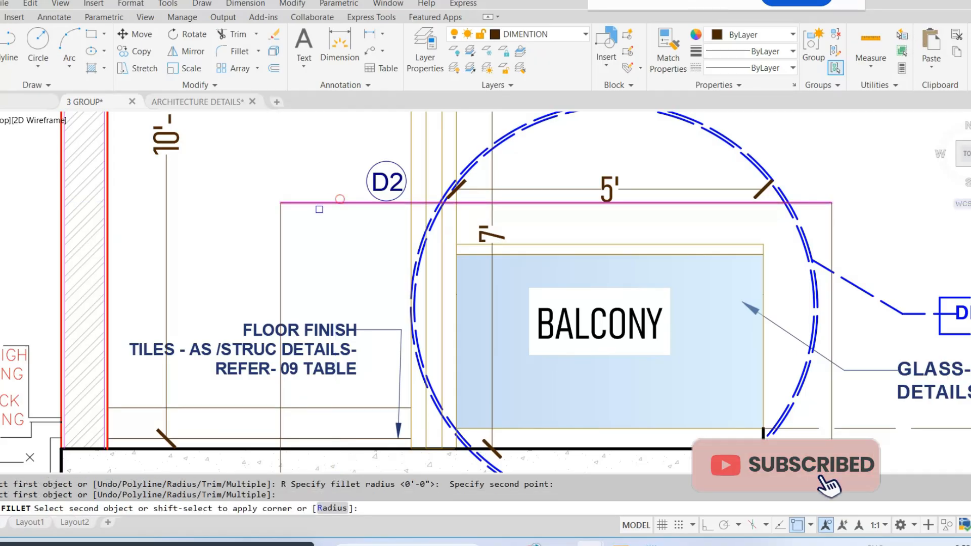
{"action": "left_click", "coordinate": [281, 270]}
{"action": "middle_click_drag", "start_coordinate": [288, 290], "coordinate": [303, 114]}
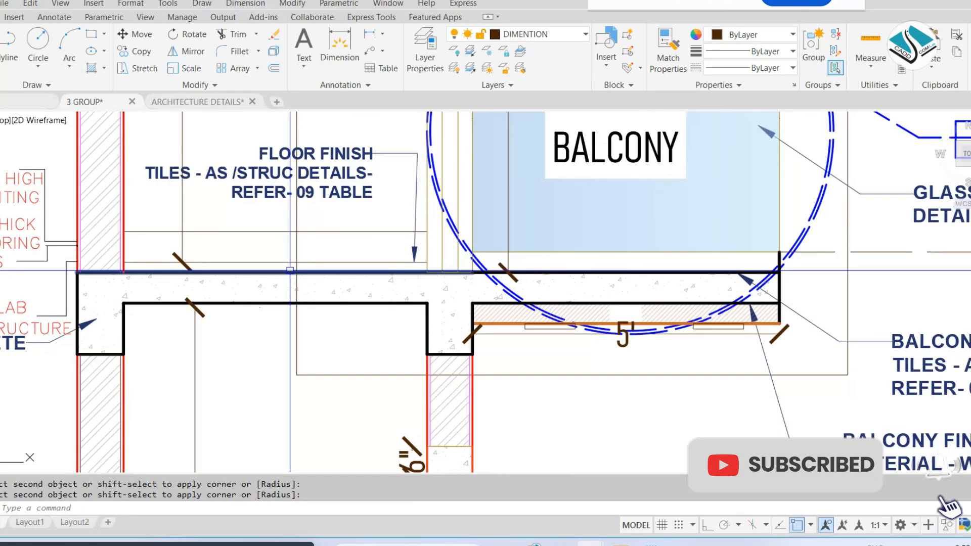
Step: Fillet the rectangle's remaining three corners with the same radius
{"action": "key", "text": "space"}
{"action": "left_click", "coordinate": [297, 362]}
{"action": "left_click", "coordinate": [323, 375]}
{"action": "middle_click_drag", "start_coordinate": [617, 363], "coordinate": [572, 367]}
{"action": "key", "text": "space"}
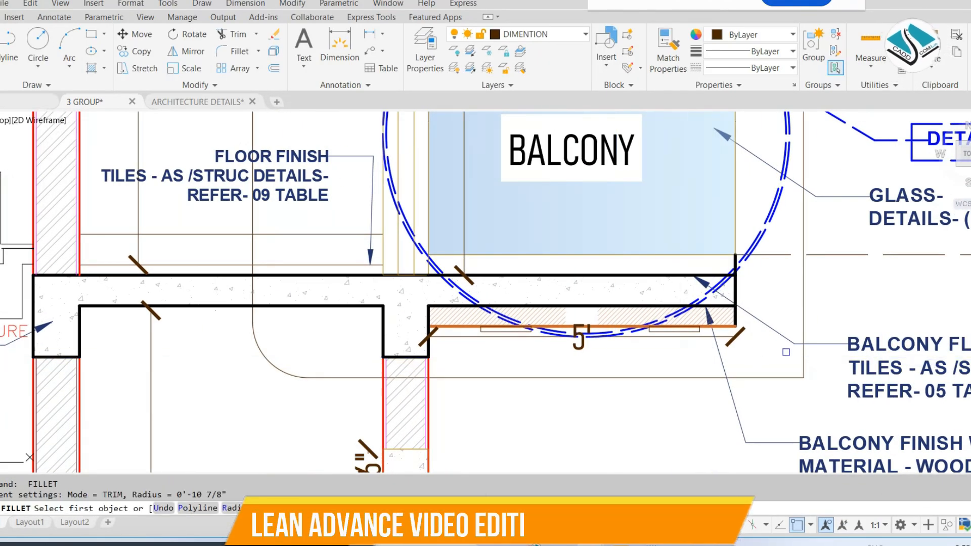
{"action": "left_click", "coordinate": [803, 363]}
{"action": "scroll", "coordinate": [789, 303], "scroll_direction": "down", "scroll_amount": 2}
{"action": "scroll", "coordinate": [756, 232], "scroll_direction": "up", "scroll_amount": 2}
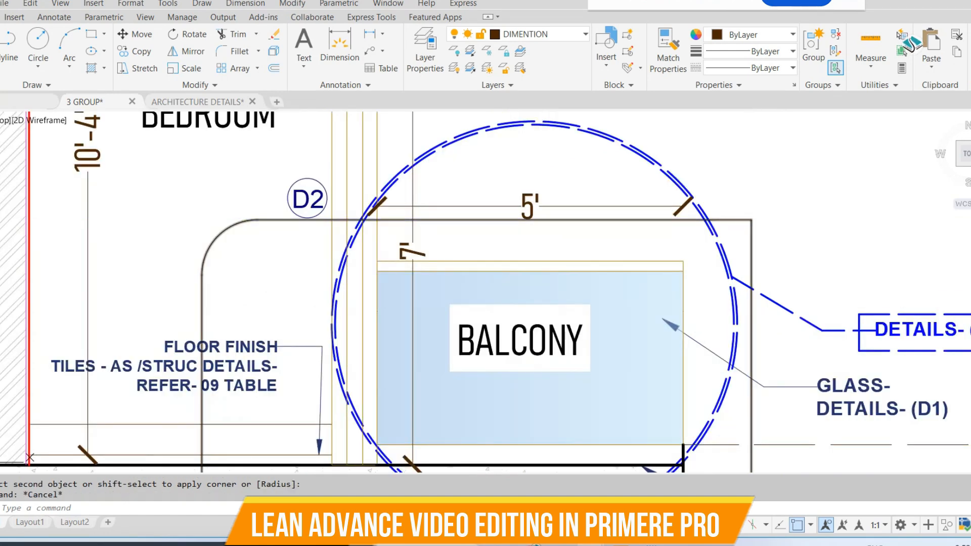
{"action": "left_click", "coordinate": [753, 233]}
{"action": "key", "text": "Escape"}
{"action": "key", "text": "Escape"}
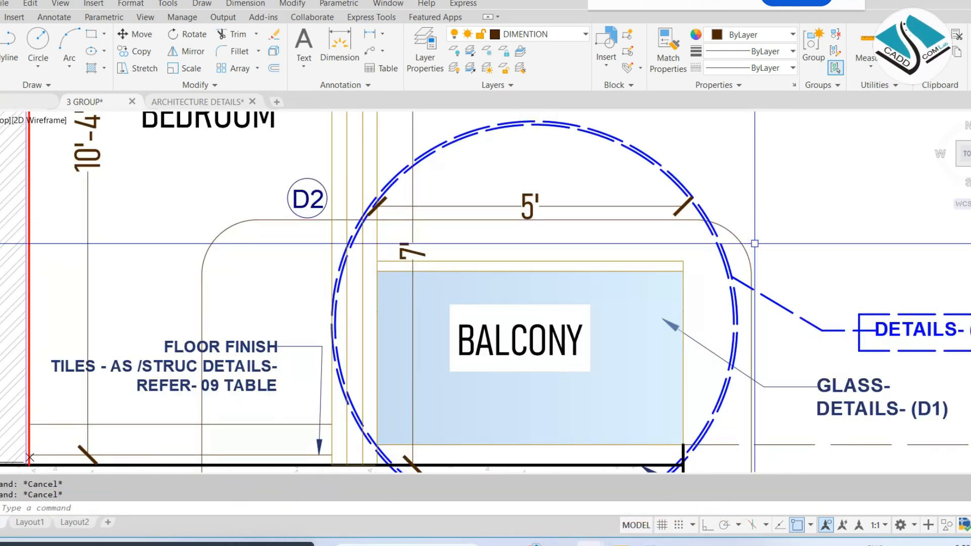
Step: Offset the rounded rectangle inward by 0.3 to form a double outline
{"action": "key", "text": "Return"}
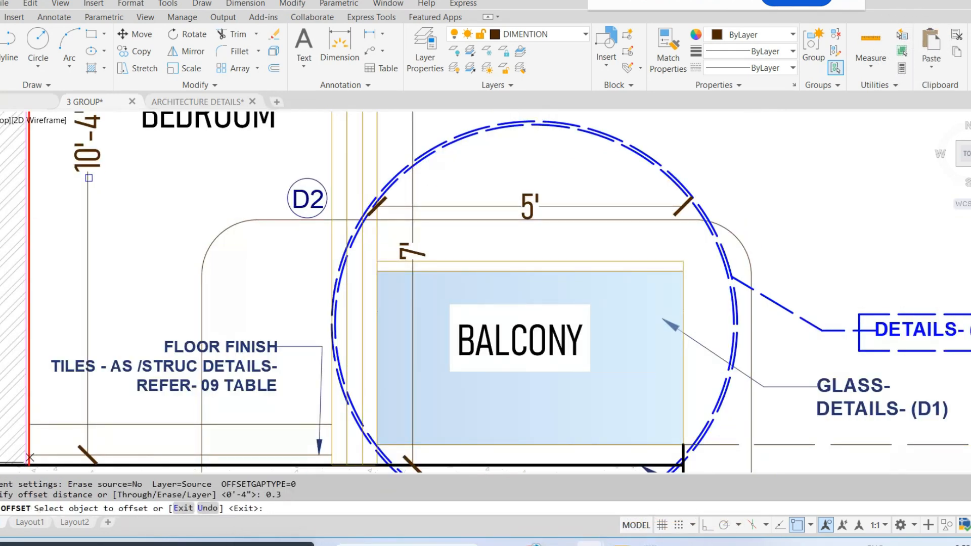
{"action": "left_click", "coordinate": [235, 225]}
{"action": "left_click", "coordinate": [244, 252]}
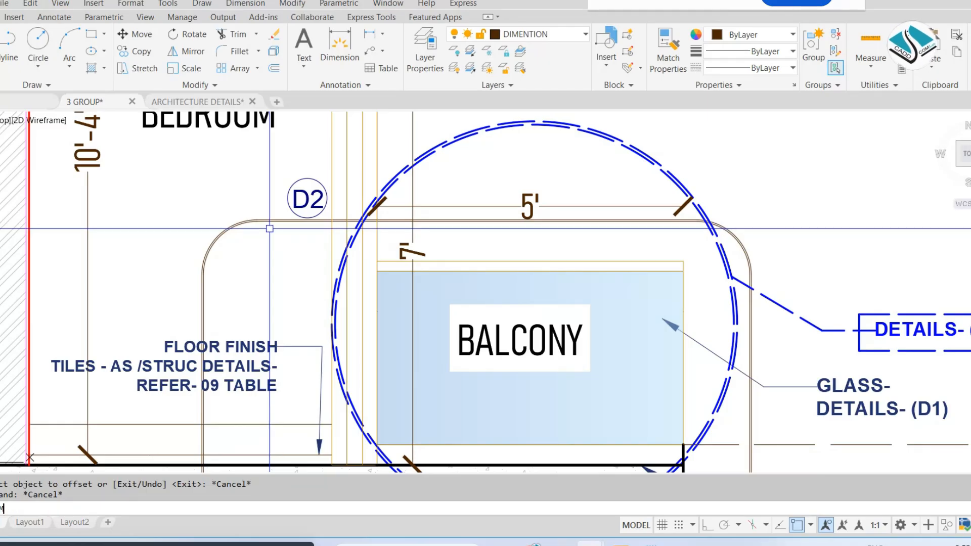
Step: Change the colour of both rounded rectangle outlines around the slab and balcony to red
{"action": "left_click", "coordinate": [273, 184]}
{"action": "left_click", "coordinate": [243, 232]}
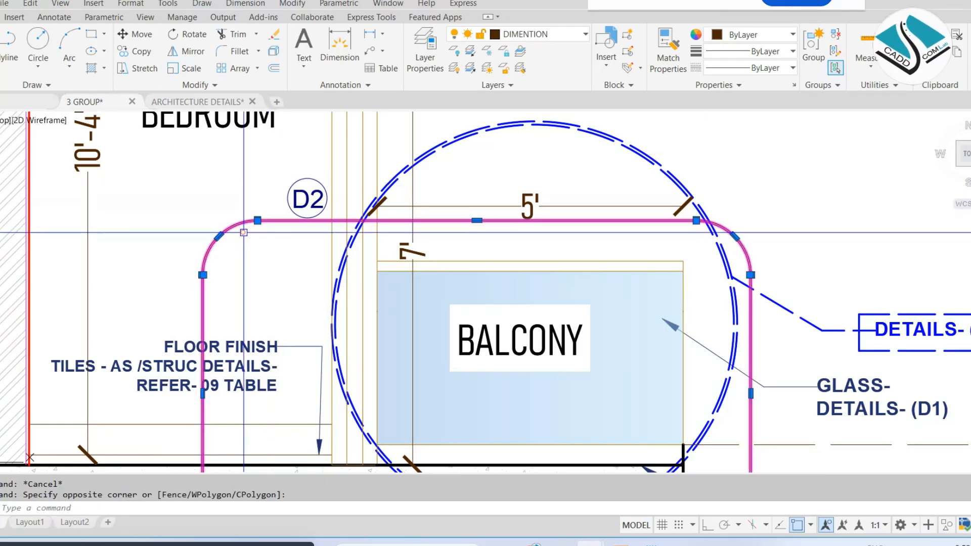
{"action": "left_click", "coordinate": [761, 35]}
{"action": "left_click", "coordinate": [752, 92]}
{"action": "key", "text": "Escape"}
{"action": "type", "text": "M"}
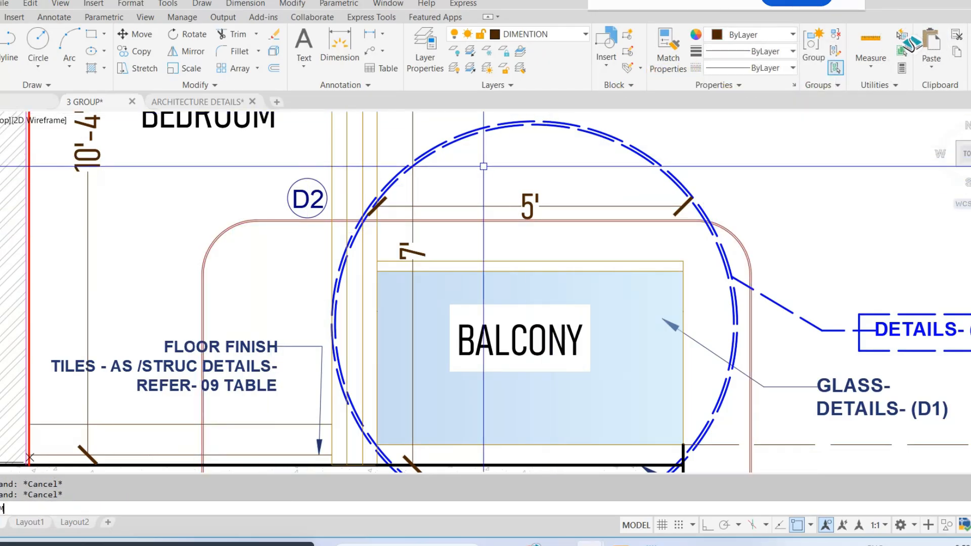
Step: Match the properties of the blue dashed circle onto both rounded rectangle outlines around the slab and balcony
{"action": "type", "text": "A"}
{"action": "key", "text": "Return"}
{"action": "left_click", "coordinate": [428, 155]}
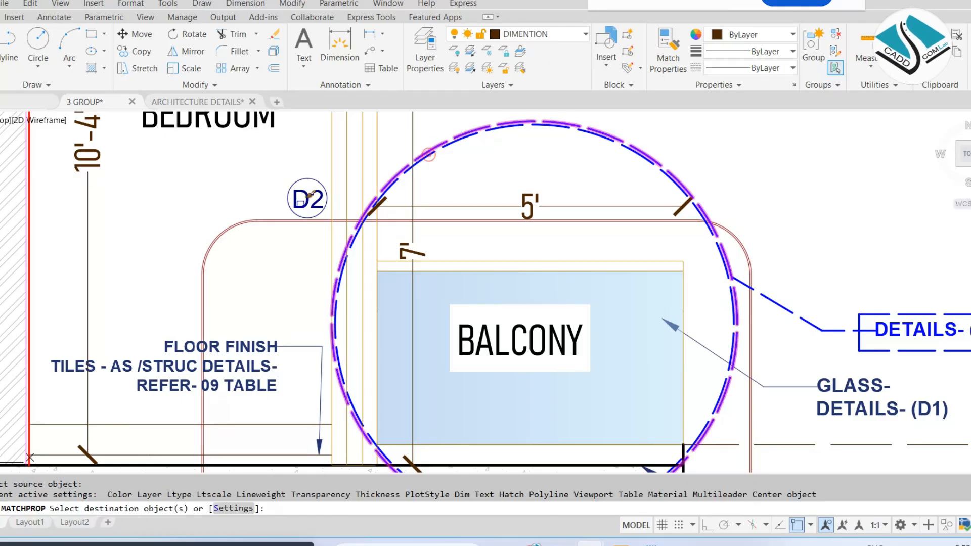
{"action": "left_click", "coordinate": [266, 195]}
{"action": "left_click", "coordinate": [225, 245]}
{"action": "key", "text": "Escape"}
Step: Change the colour of both rounded rectangle outlines to yellow (248,215,49)
{"action": "left_click", "coordinate": [247, 249]}
{"action": "left_click", "coordinate": [184, 206]}
{"action": "left_click", "coordinate": [752, 34]}
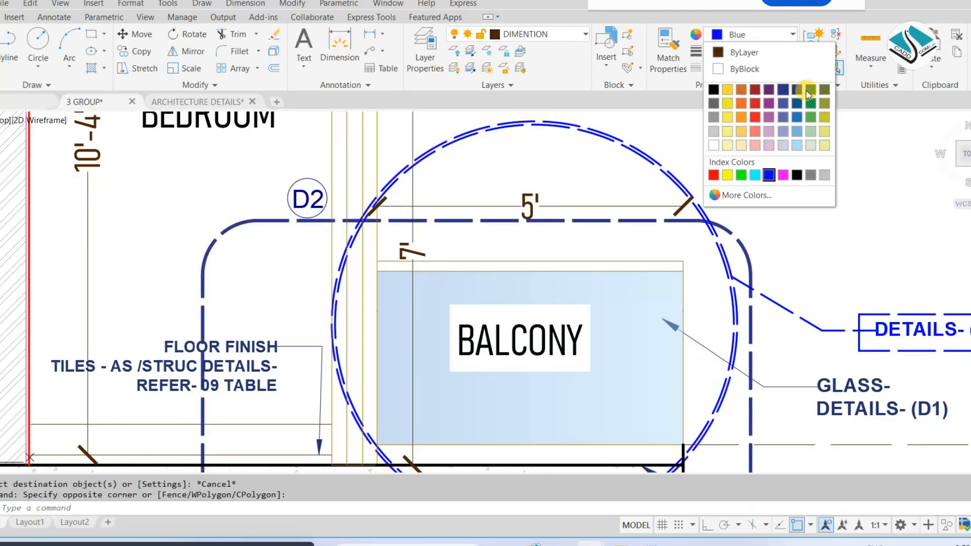
{"action": "left_click", "coordinate": [729, 91]}
{"action": "key", "text": "Escape"}
{"action": "scroll", "coordinate": [534, 260], "scroll_direction": "down", "scroll_amount": 3}
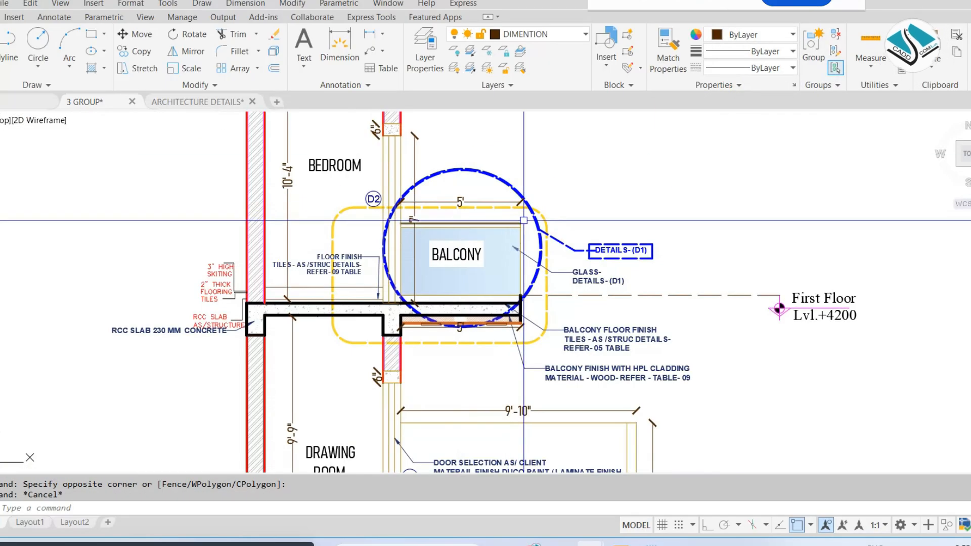
Step: Draw a slanted leader line outward from the upper outer corner of the yellow rounded outline
{"action": "scroll", "coordinate": [534, 259], "scroll_direction": "up", "scroll_amount": 3}
{"action": "scroll", "coordinate": [534, 260], "scroll_direction": "up", "scroll_amount": 1}
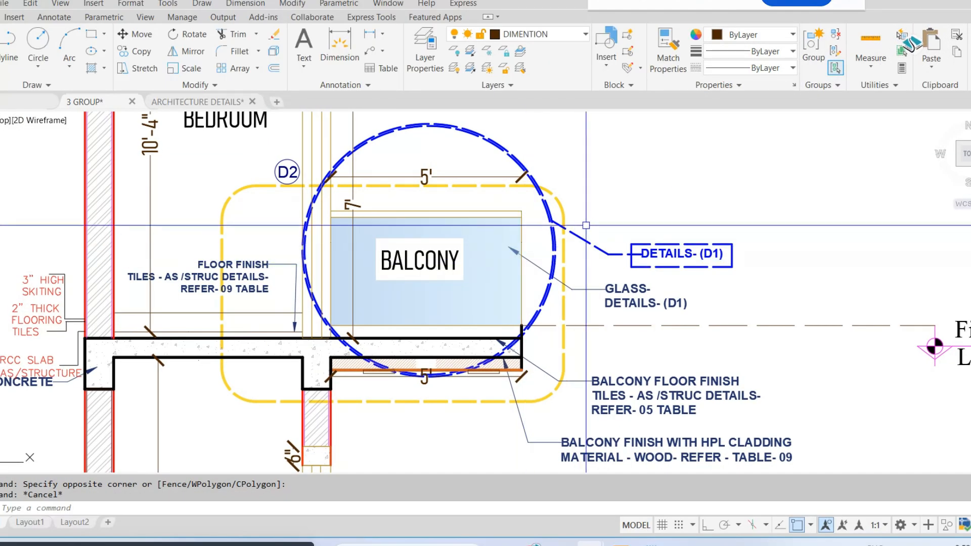
{"action": "middle_click_drag", "start_coordinate": [588, 216], "coordinate": [588, 218]}
{"action": "key", "text": "Return"}
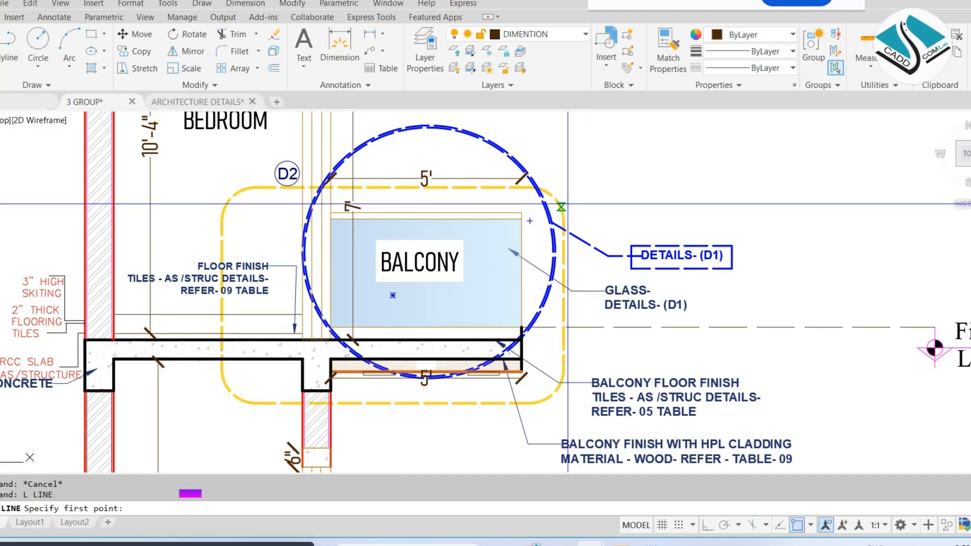
{"action": "left_click", "coordinate": [560, 207]}
{"action": "left_click", "coordinate": [625, 176]}
{"action": "key", "text": "Escape"}
{"action": "key", "text": "Escape"}
Step: Copy the boxed DETAILS- (D1) label to the free end of the new leader line
{"action": "scroll", "coordinate": [635, 237], "scroll_direction": "up", "scroll_amount": 2}
{"action": "left_click", "coordinate": [623, 228]}
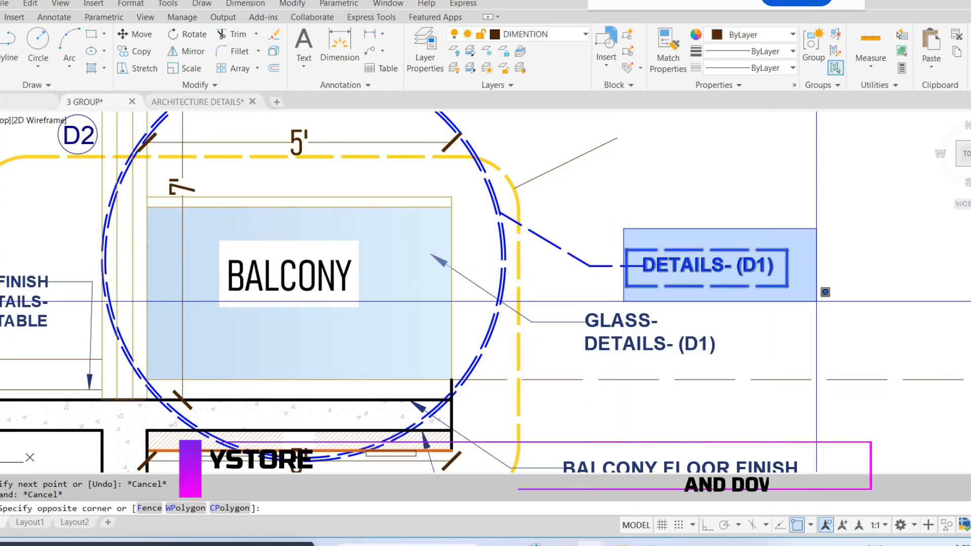
{"action": "left_click", "coordinate": [824, 288]}
{"action": "type", "text": "co"}
{"action": "key", "text": "Return"}
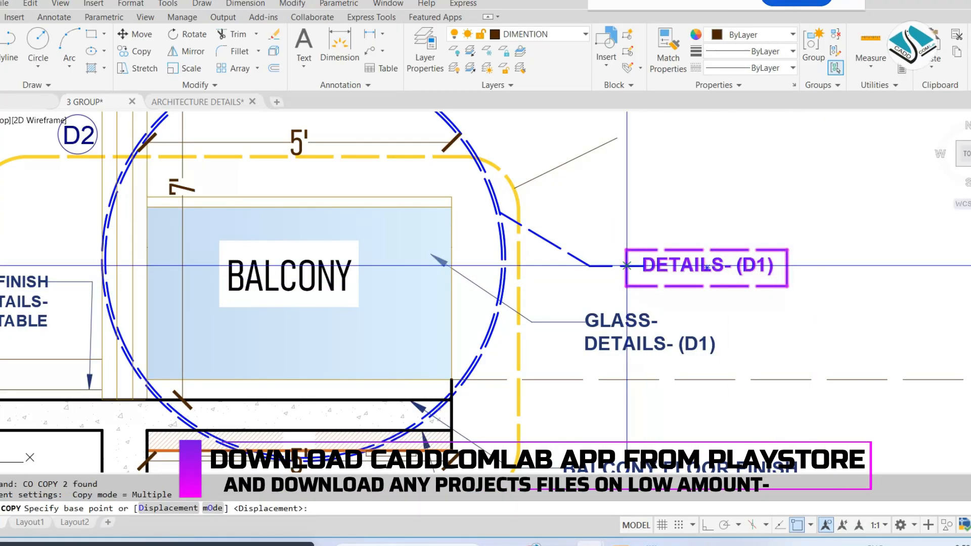
{"action": "left_click", "coordinate": [625, 266]}
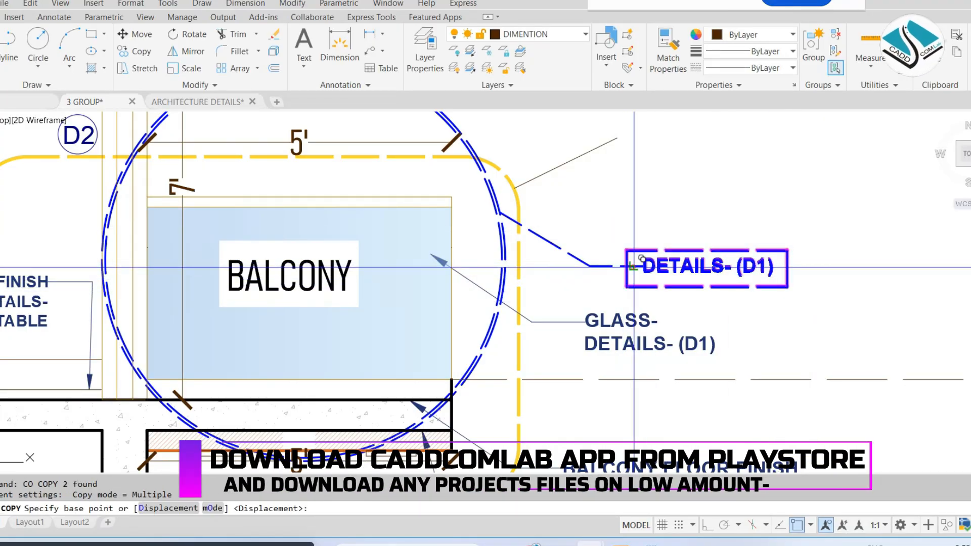
{"action": "left_click", "coordinate": [612, 139]}
{"action": "middle_click_drag", "start_coordinate": [668, 172], "coordinate": [661, 184]}
{"action": "key", "text": "Escape"}
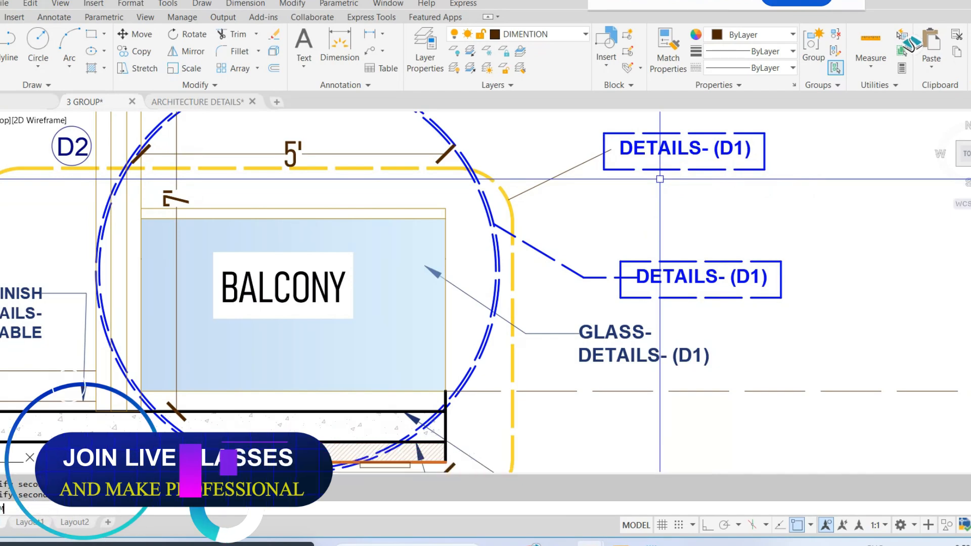
Step: Match the yellow rounded outline's properties onto the leader line and the copied label's box
{"action": "type", "text": "ma"}
{"action": "key", "text": "Return"}
{"action": "left_click", "coordinate": [503, 183]}
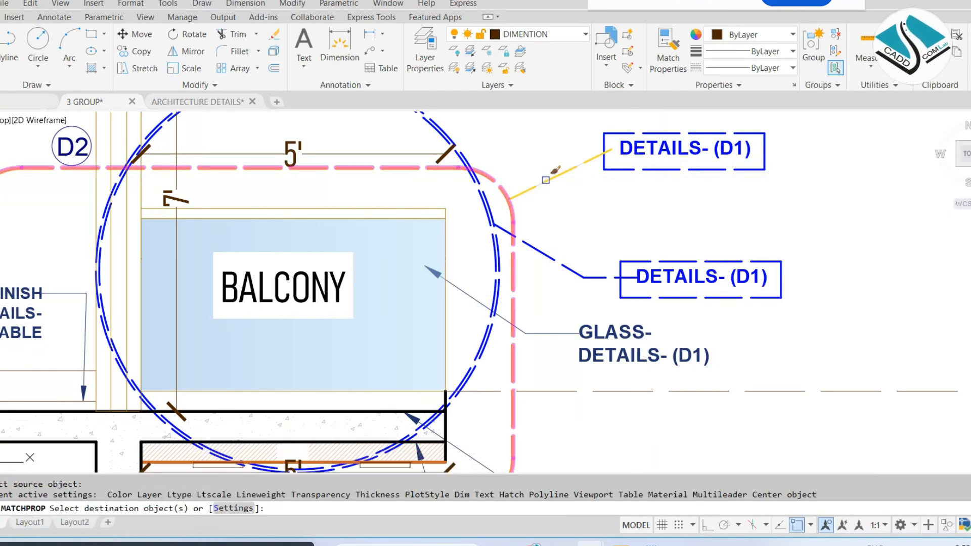
{"action": "left_click", "coordinate": [608, 168]}
{"action": "key", "text": "Escape"}
Step: Trim the end of the yellow leader line where it runs inside the label box
{"action": "type", "text": "tr"}
{"action": "key", "text": "Return"}
{"action": "scroll", "coordinate": [608, 158], "scroll_direction": "up", "scroll_amount": 3}
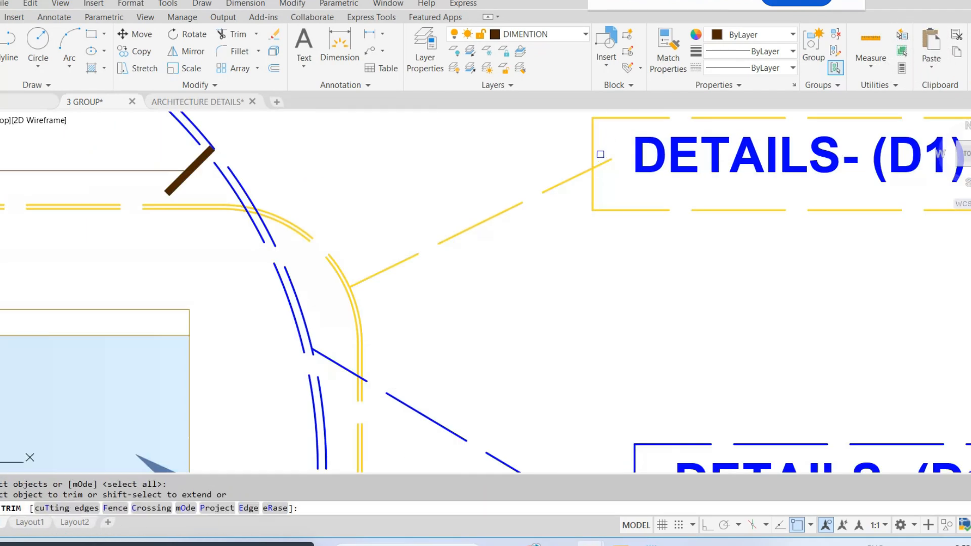
{"action": "scroll", "coordinate": [599, 164], "scroll_direction": "down", "scroll_amount": 3}
{"action": "key", "text": "Escape"}
{"action": "key", "text": "Escape"}
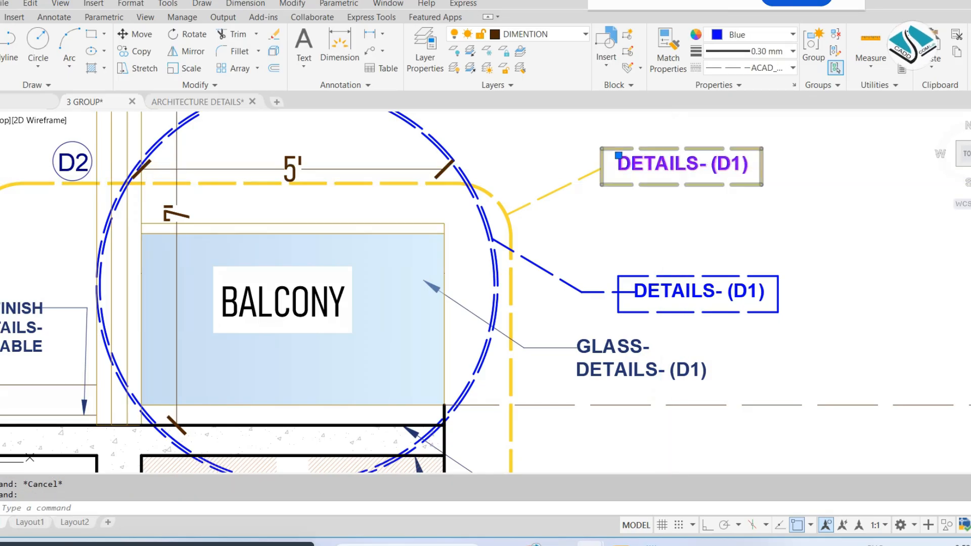
Step: Edit the copied label in the yellow box to read DETAILS- (D2)
{"action": "scroll", "coordinate": [618, 155], "scroll_direction": "down", "scroll_amount": 2}
{"action": "scroll", "coordinate": [602, 162], "scroll_direction": "up", "scroll_amount": 5}
{"action": "double_click", "coordinate": [709, 177]}
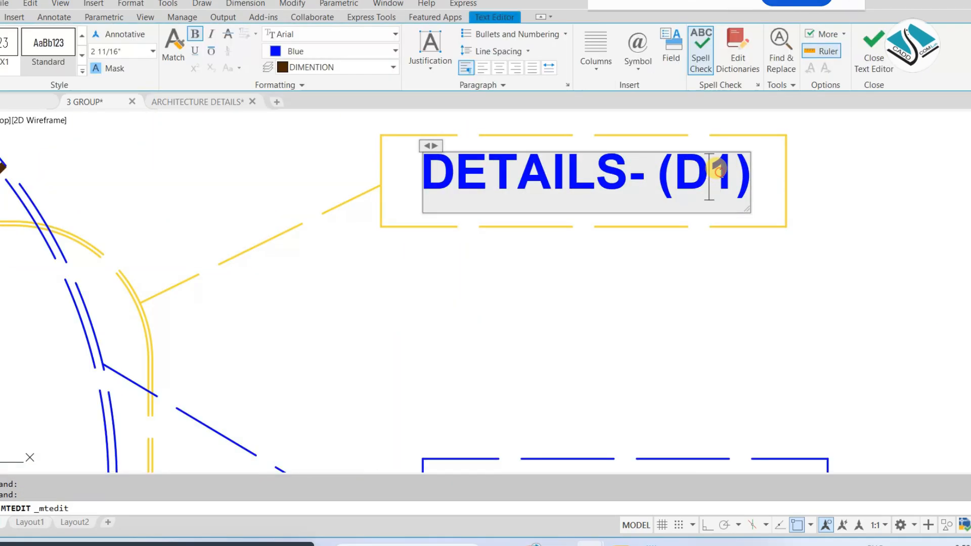
{"action": "left_click", "coordinate": [820, 222]}
Step: Change the DETAILS- (D2) text colour to dark green (19,103,52)
{"action": "double_click", "coordinate": [445, 172]}
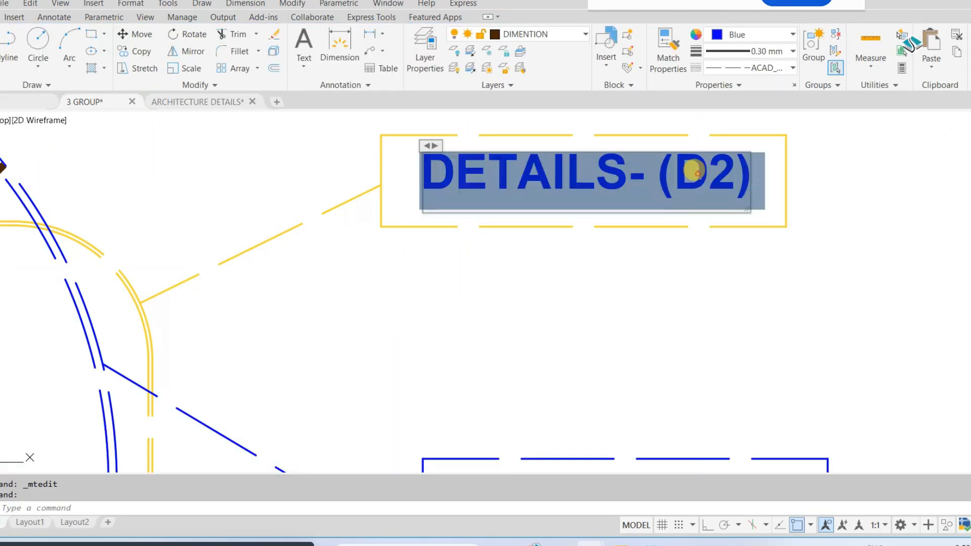
{"action": "left_click", "coordinate": [329, 51]}
{"action": "left_click", "coordinate": [368, 104]}
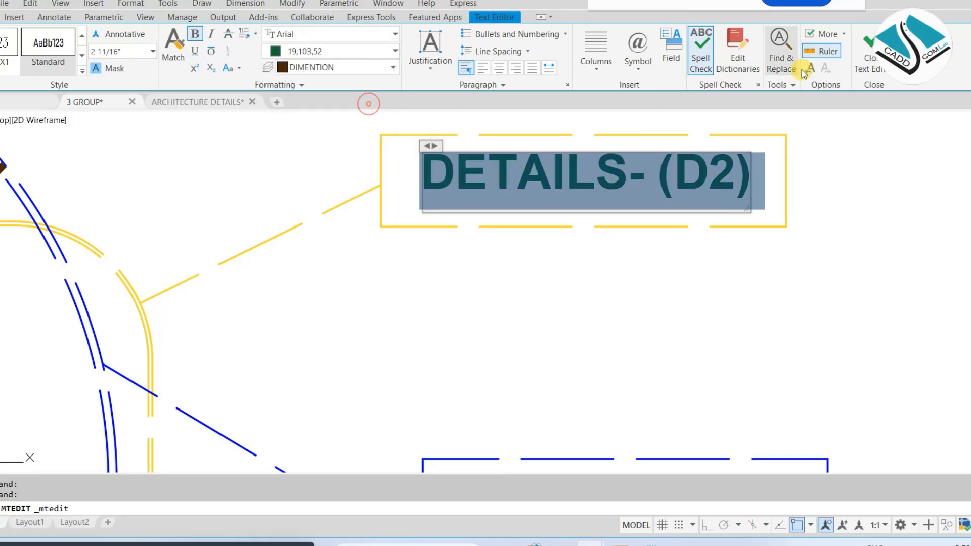
{"action": "left_click", "coordinate": [856, 56]}
{"action": "scroll", "coordinate": [658, 152], "scroll_direction": "down", "scroll_amount": 7}
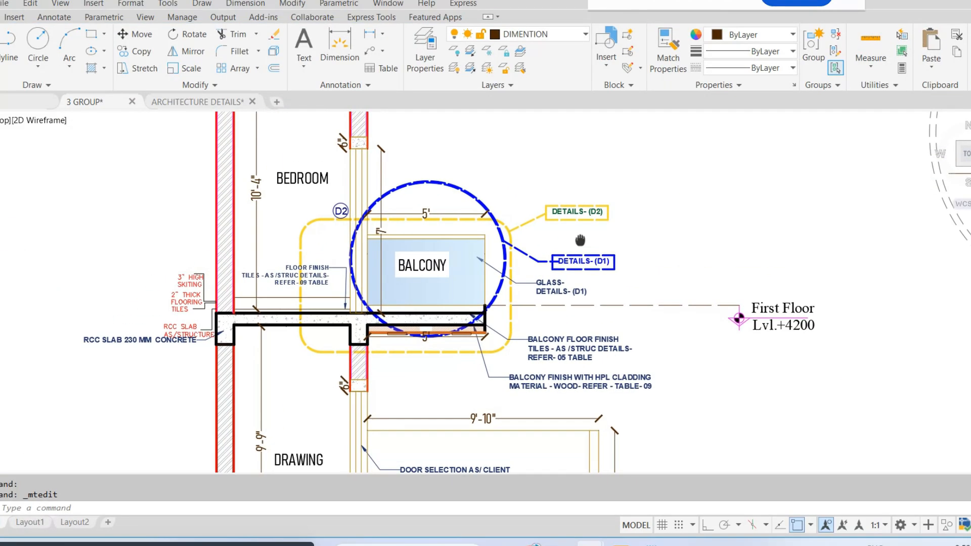
Step: Examine the D2 detail area, including the floor slab, the beam and the balcony finish notes
{"action": "scroll", "coordinate": [658, 193], "scroll_direction": "up", "scroll_amount": 3}
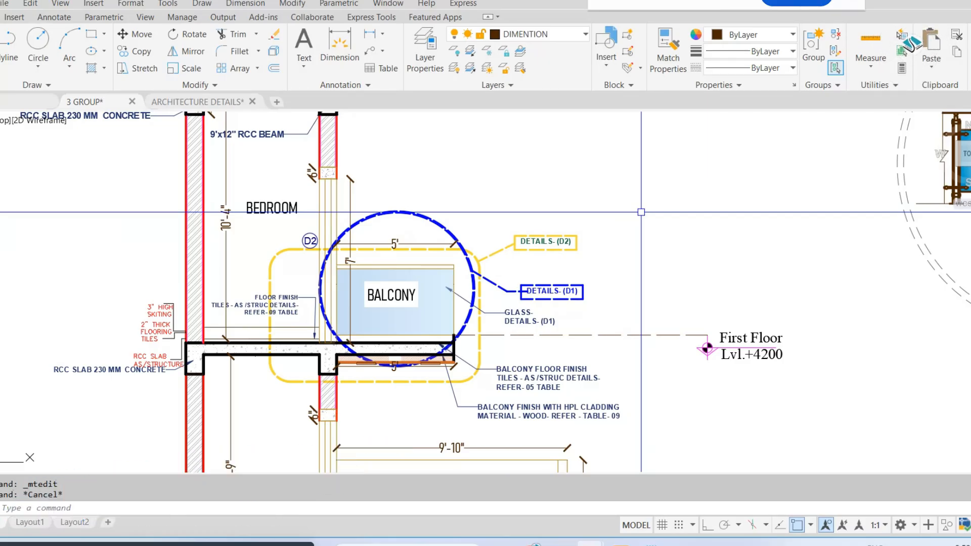
{"action": "middle_click_drag", "start_coordinate": [313, 350], "coordinate": [372, 330]}
{"action": "scroll", "coordinate": [371, 330], "scroll_direction": "up", "scroll_amount": 2}
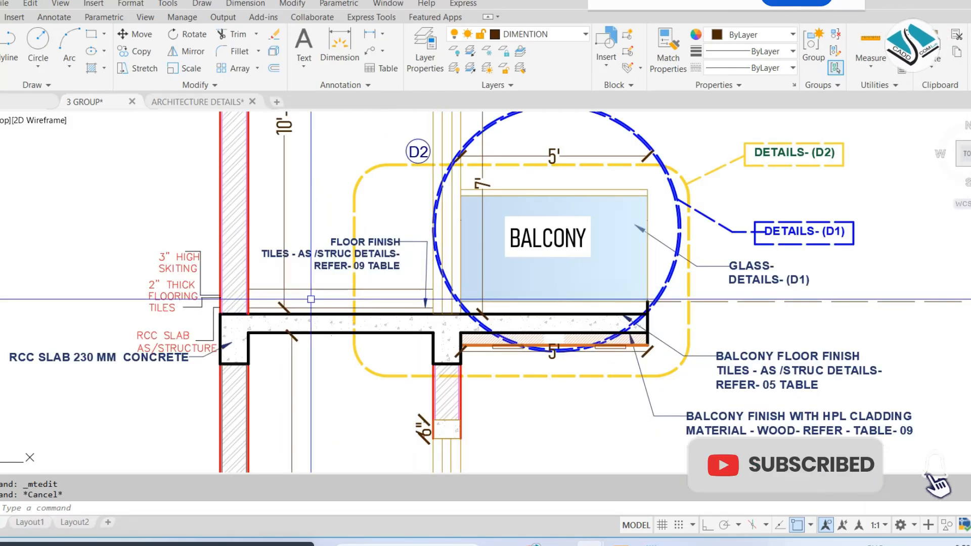
{"action": "scroll", "coordinate": [311, 299], "scroll_direction": "up", "scroll_amount": 3}
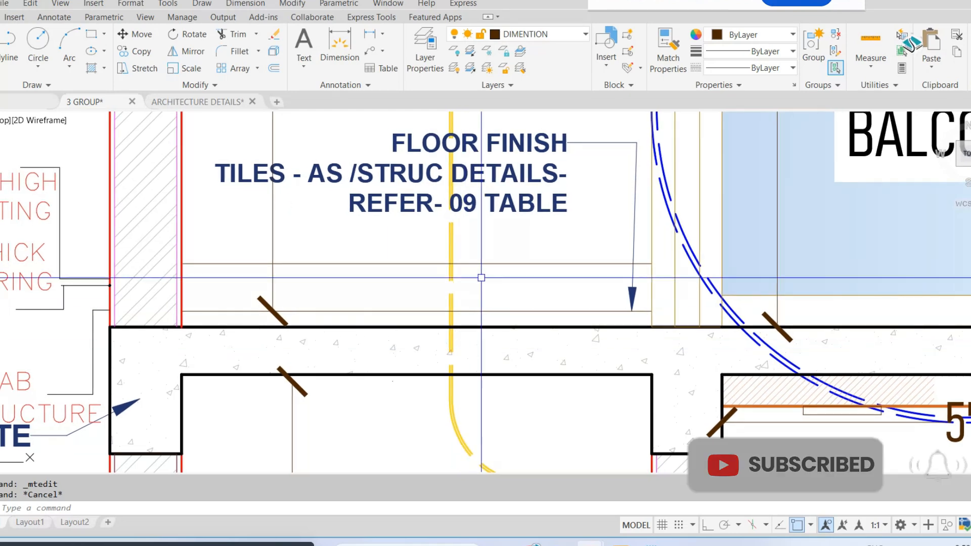
{"action": "scroll", "coordinate": [481, 277], "scroll_direction": "down", "scroll_amount": 1}
{"action": "scroll", "coordinate": [583, 272], "scroll_direction": "down", "scroll_amount": 4}
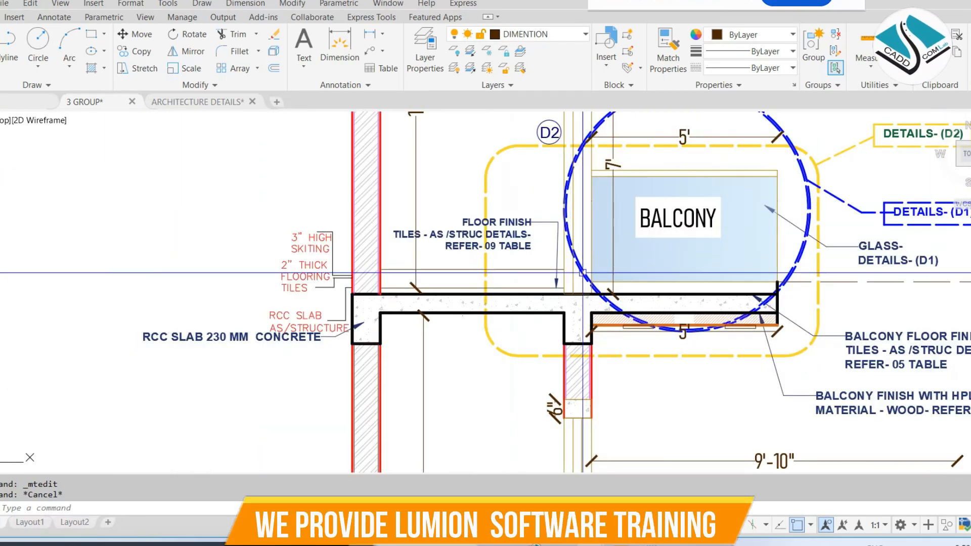
{"action": "scroll", "coordinate": [582, 273], "scroll_direction": "down", "scroll_amount": 3}
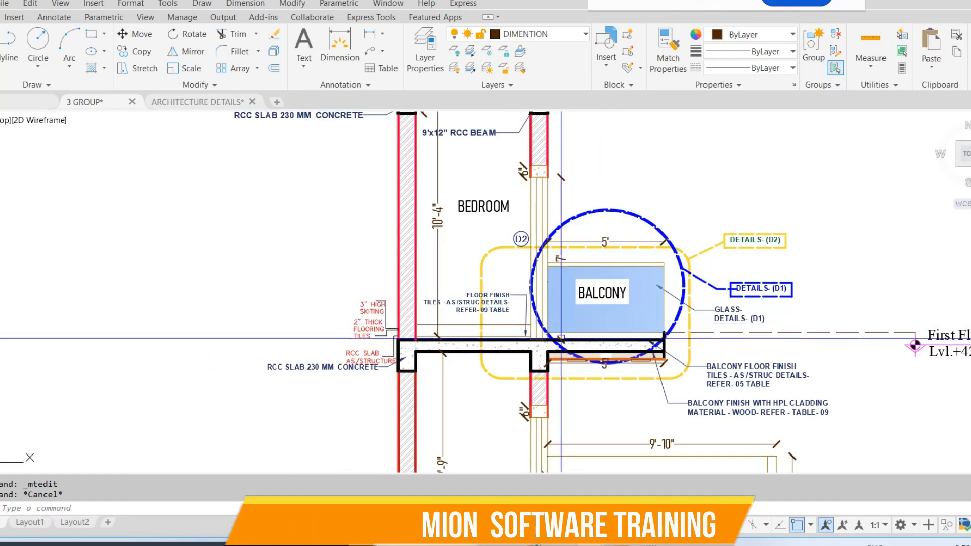
{"action": "middle_click_drag", "start_coordinate": [556, 303], "coordinate": [486, 265]}
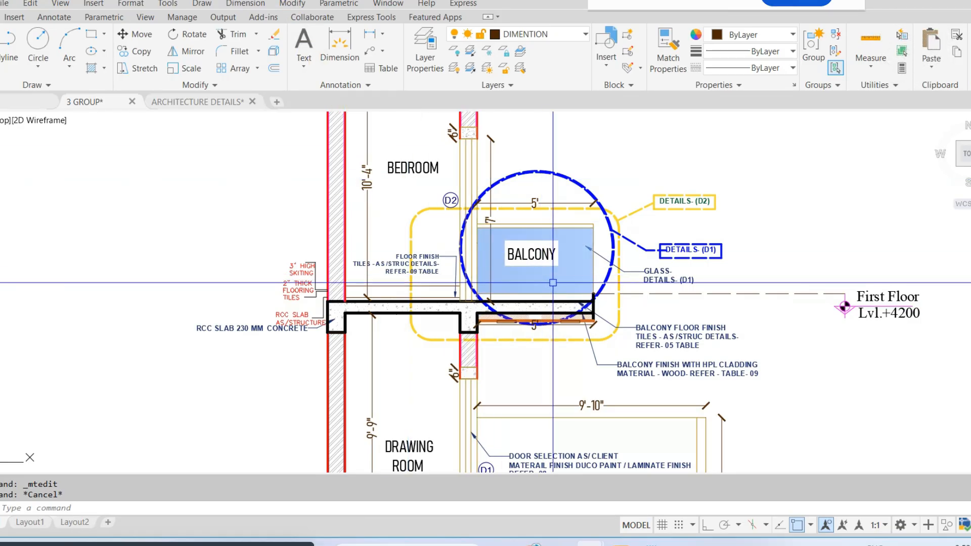
{"action": "middle_click_drag", "start_coordinate": [552, 283], "coordinate": [510, 235]}
{"action": "scroll", "coordinate": [511, 235], "scroll_direction": "down", "scroll_amount": 2}
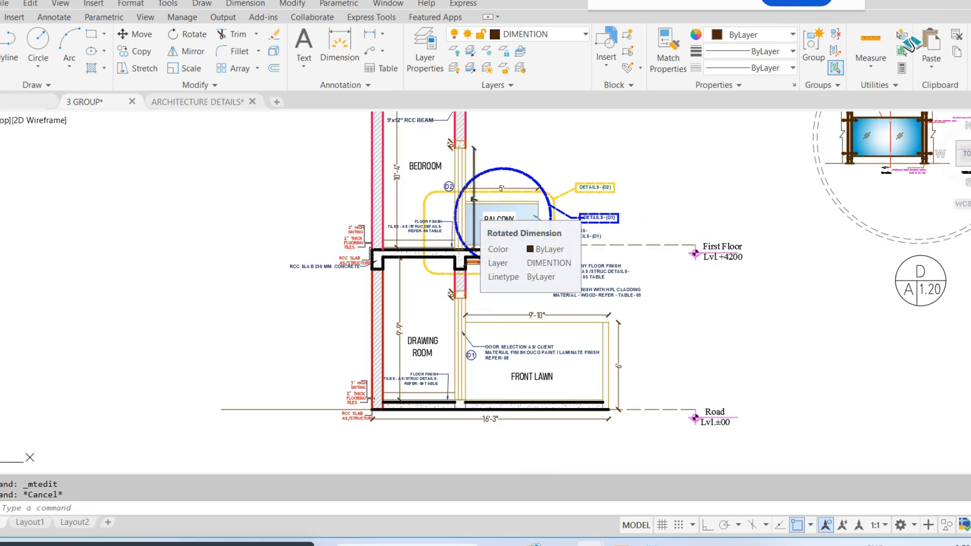
Step: Copy the entire building section with its annotations to the empty area beside the original
{"action": "scroll", "coordinate": [501, 221], "scroll_direction": "down", "scroll_amount": 2}
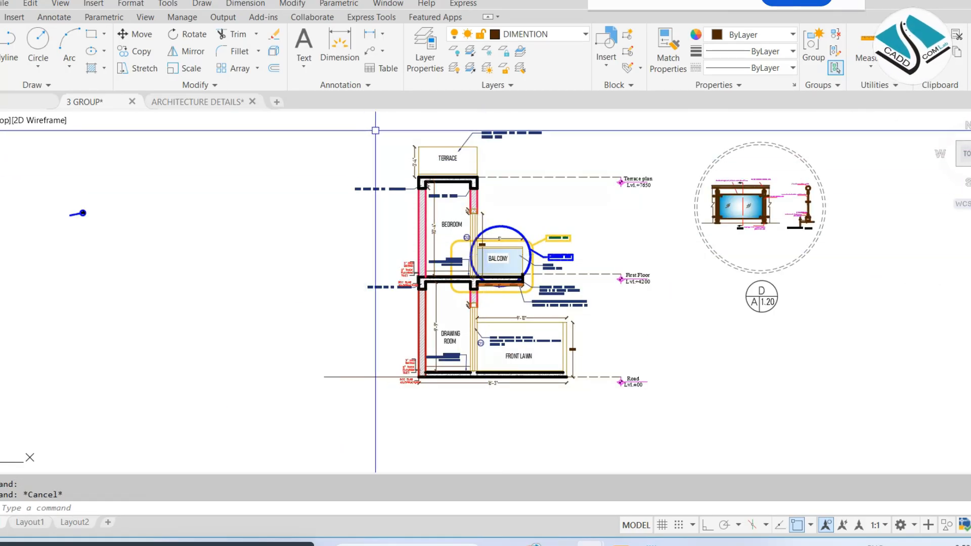
{"action": "left_click", "coordinate": [319, 460]}
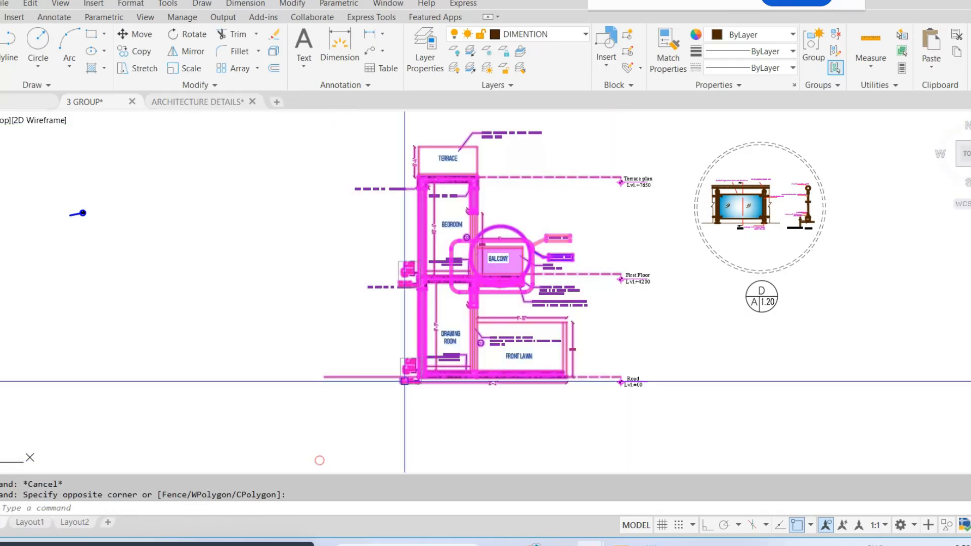
{"action": "type", "text": "co"}
{"action": "key", "text": "Return"}
{"action": "left_click", "coordinate": [501, 222]}
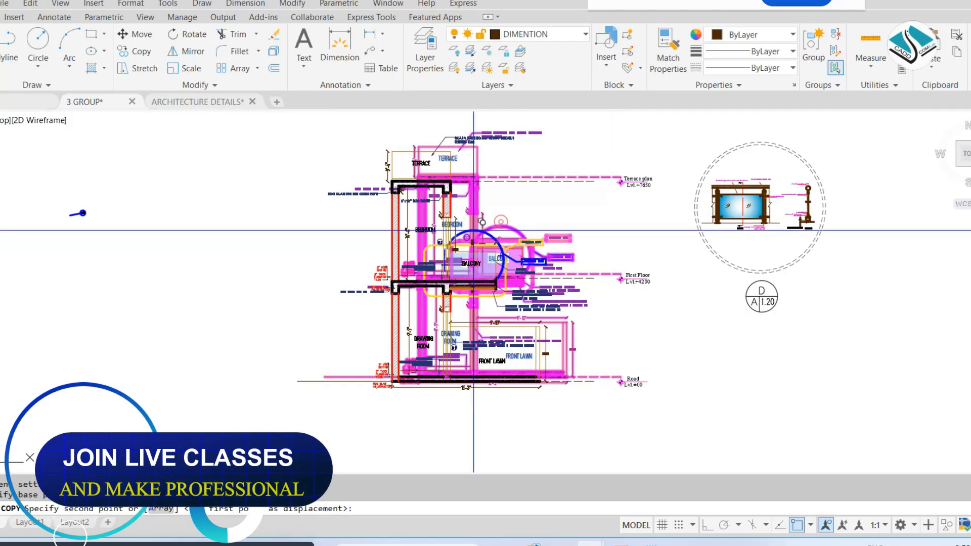
{"action": "scroll", "coordinate": [473, 231], "scroll_direction": "up", "scroll_amount": 6}
{"action": "key", "text": "Escape"}
Step: Erase the stray blue circle marker and its short line beside the copied section
{"action": "left_click", "coordinate": [516, 161]}
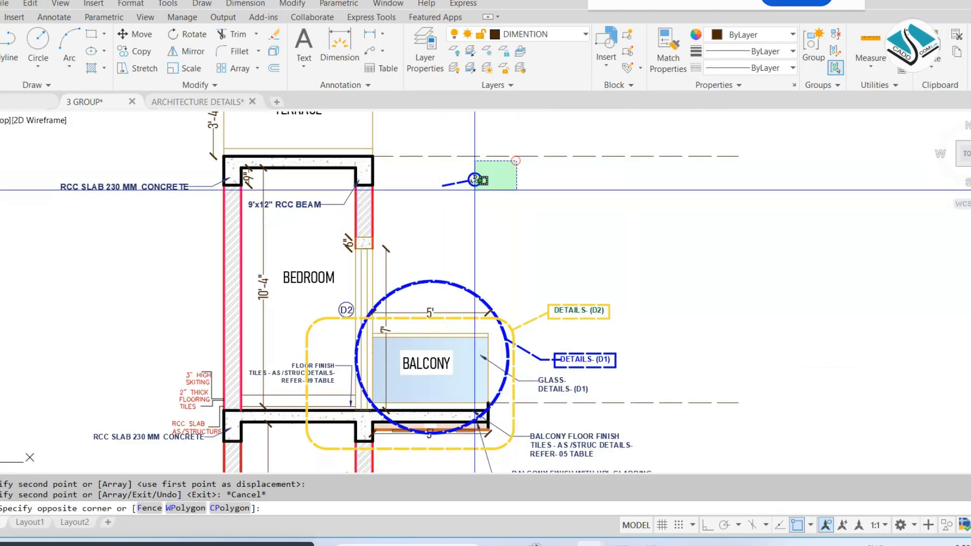
{"action": "left_click", "coordinate": [474, 190]}
{"action": "type", "text": "e"}
{"action": "key", "text": "Return"}
{"action": "middle_click_drag", "start_coordinate": [419, 311], "coordinate": [459, 253]}
{"action": "scroll", "coordinate": [459, 253], "scroll_direction": "up", "scroll_amount": 2}
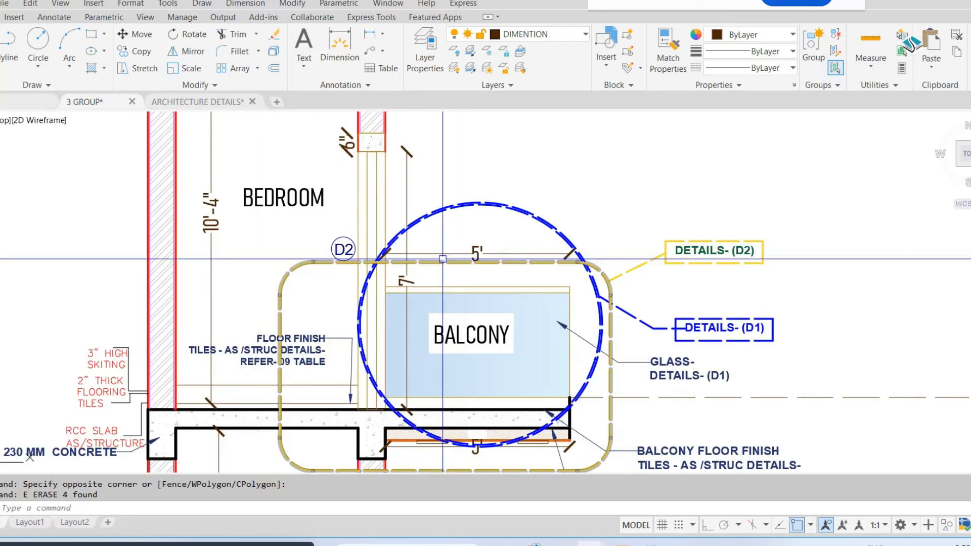
Step: Move one of the copied section's yellow rounded outlines to the empty area beside the bedroom's outer wall
{"action": "type", "text": "m"}
{"action": "key", "text": "Return"}
{"action": "scroll", "coordinate": [439, 261], "scroll_direction": "down", "scroll_amount": 2}
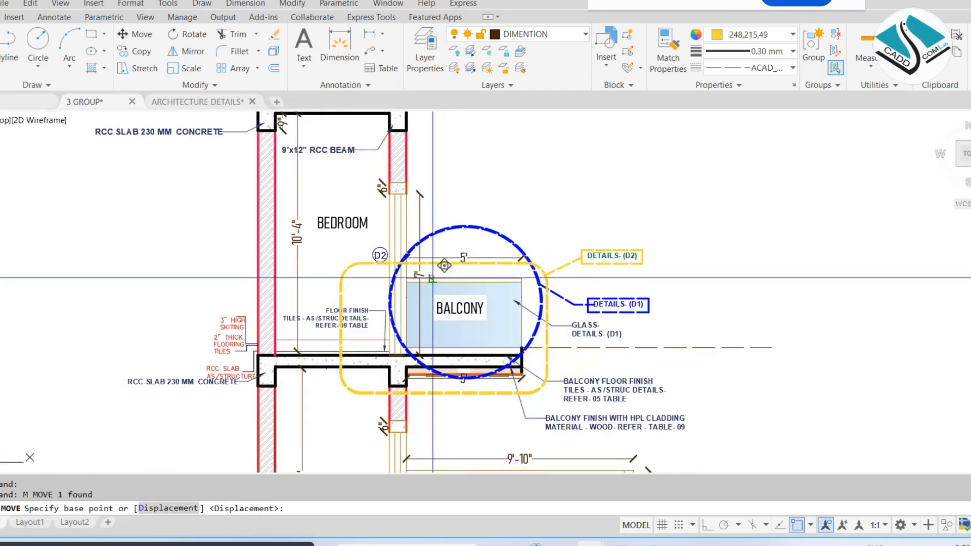
{"action": "left_click", "coordinate": [431, 271]}
{"action": "scroll", "coordinate": [708, 261], "scroll_direction": "down", "scroll_amount": 2}
{"action": "key", "text": "Escape"}
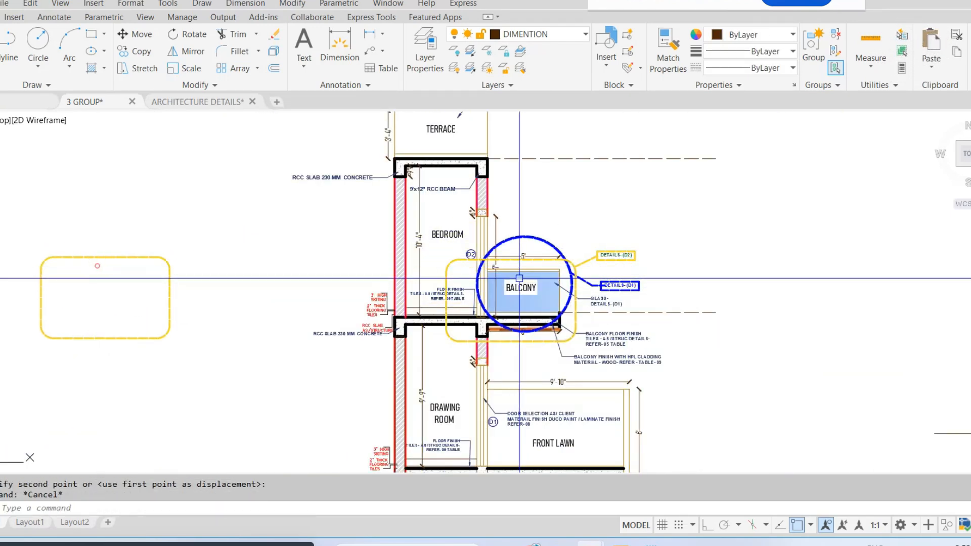
Step: Erase the yellow rounded outline that remains around the copied section's balcony
{"action": "scroll", "coordinate": [492, 265], "scroll_direction": "up", "scroll_amount": 4}
{"action": "left_click", "coordinate": [374, 263]}
{"action": "scroll", "coordinate": [374, 263], "scroll_direction": "down", "scroll_amount": 4}
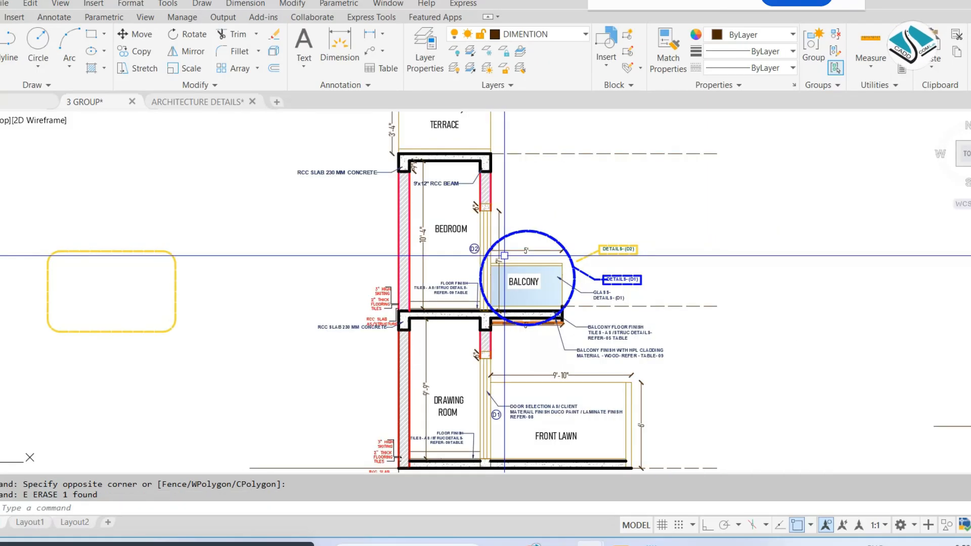
{"action": "key", "text": "Escape"}
Step: Define the entire copied section as a block named SFSDFSDFDSFDSF, with its base point on the balcony slab
{"action": "left_click", "coordinate": [675, 136]}
{"action": "left_click", "coordinate": [338, 422]}
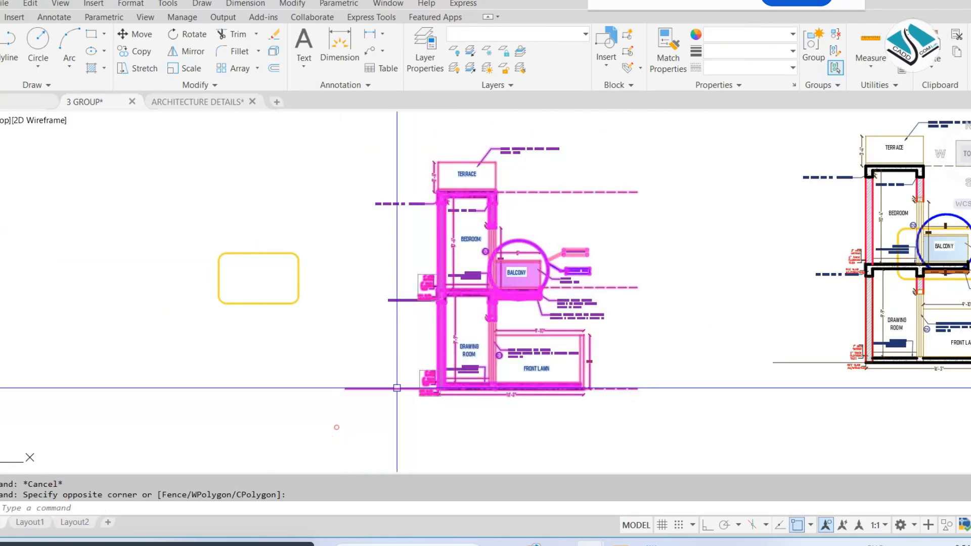
{"action": "type", "text": "B"}
{"action": "key", "text": "Return"}
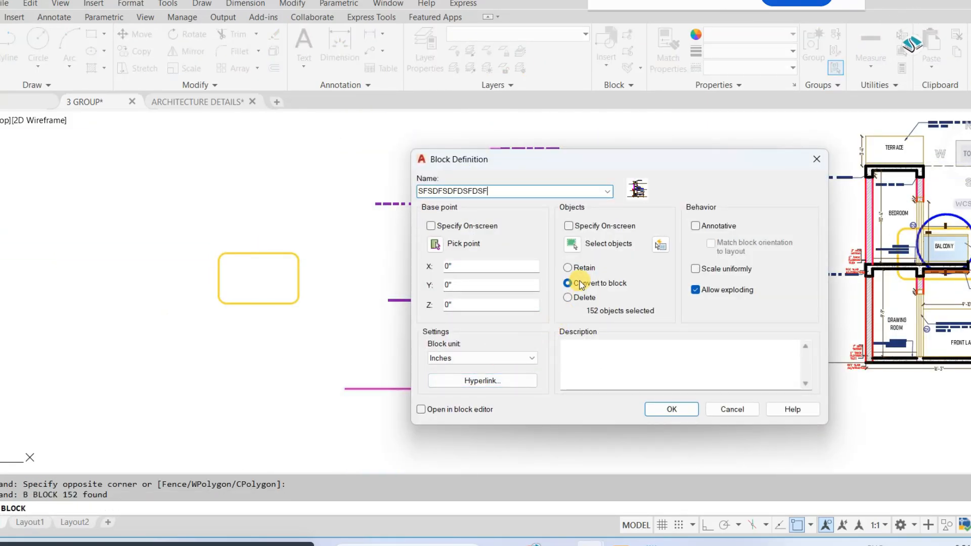
{"action": "left_click", "coordinate": [573, 245]}
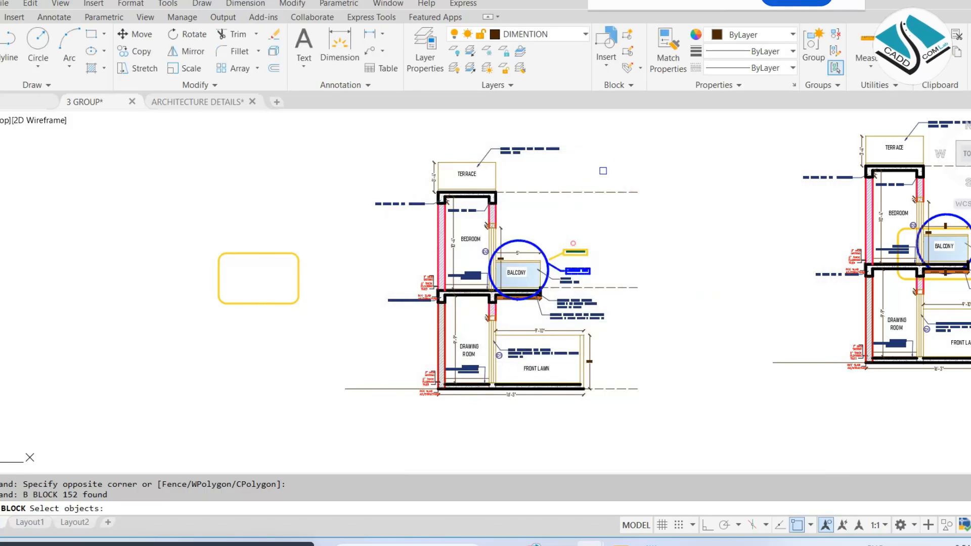
{"action": "left_click", "coordinate": [613, 172]}
{"action": "key", "text": "Return"}
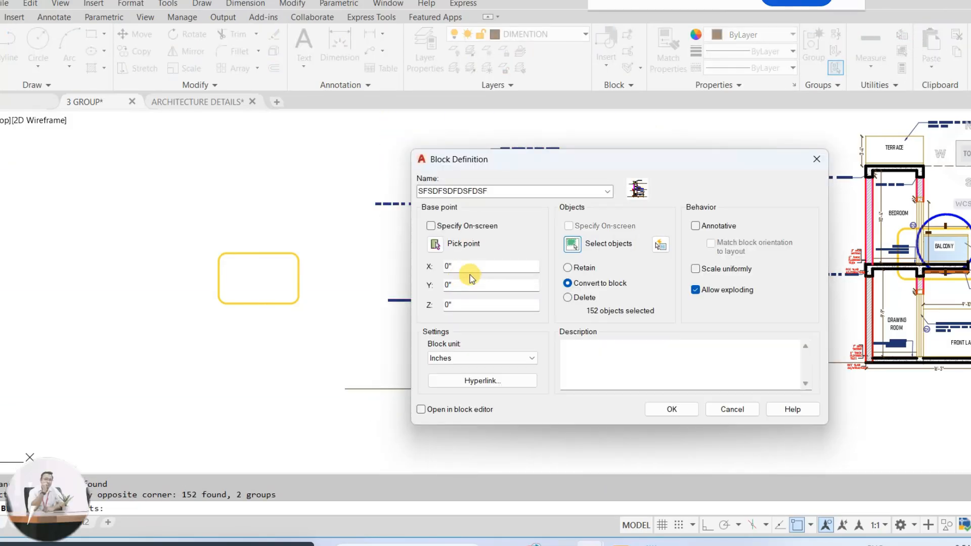
{"action": "left_click", "coordinate": [438, 245]}
{"action": "left_click", "coordinate": [516, 300]}
{"action": "left_click", "coordinate": [672, 409]}
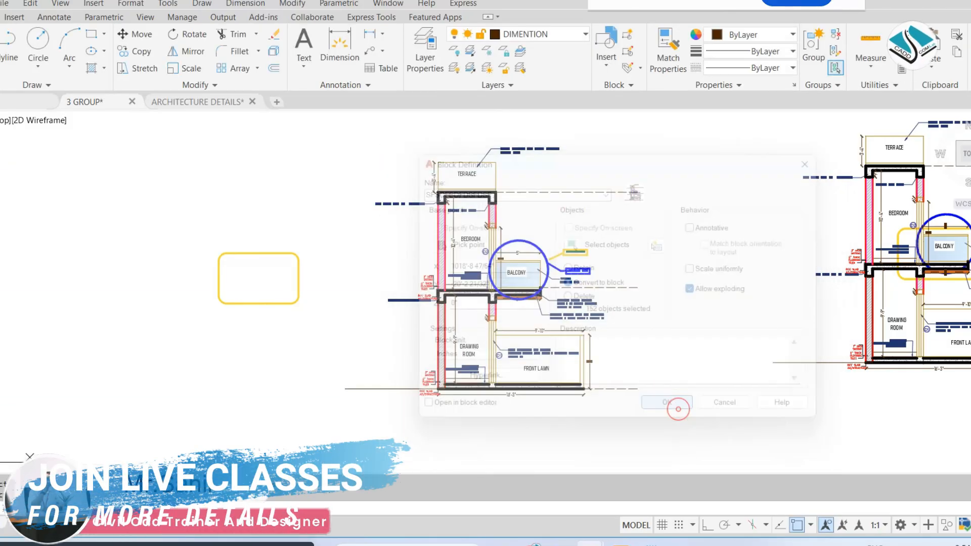
{"action": "key", "text": "Escape"}
Step: Move the yellow rounded outline onto the copied section so it frames the balcony and the adjoining slab
{"action": "left_click", "coordinate": [310, 220]}
{"action": "left_click", "coordinate": [247, 277]}
{"action": "type", "text": "m"}
{"action": "key", "text": "space"}
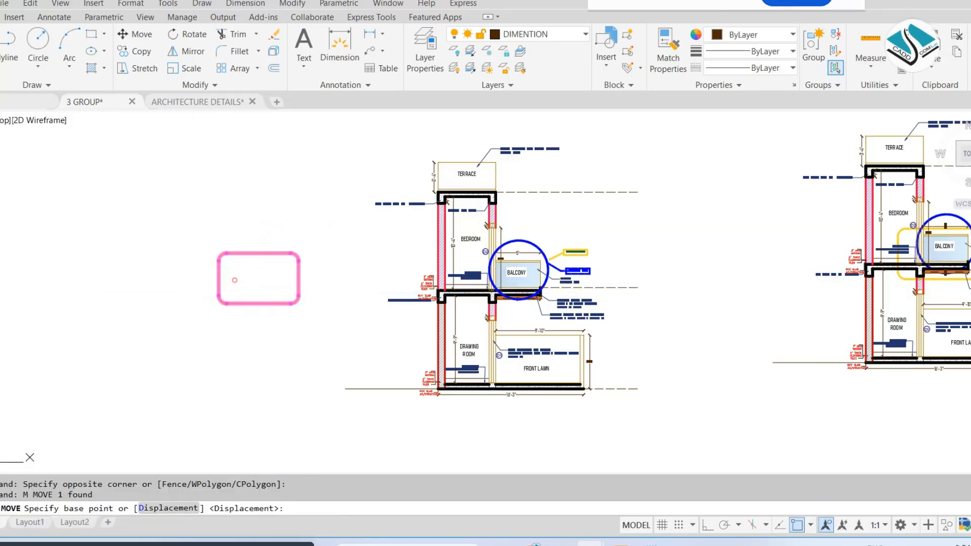
{"action": "left_click", "coordinate": [235, 281]}
{"action": "scroll", "coordinate": [567, 296], "scroll_direction": "up", "scroll_amount": 4}
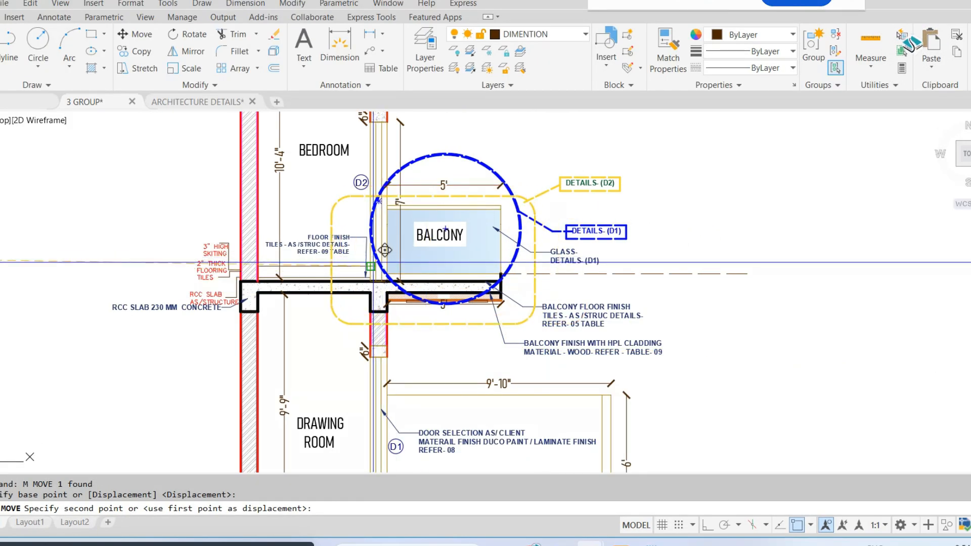
{"action": "left_click", "coordinate": [371, 267]}
{"action": "scroll", "coordinate": [387, 237], "scroll_direction": "up", "scroll_amount": 3}
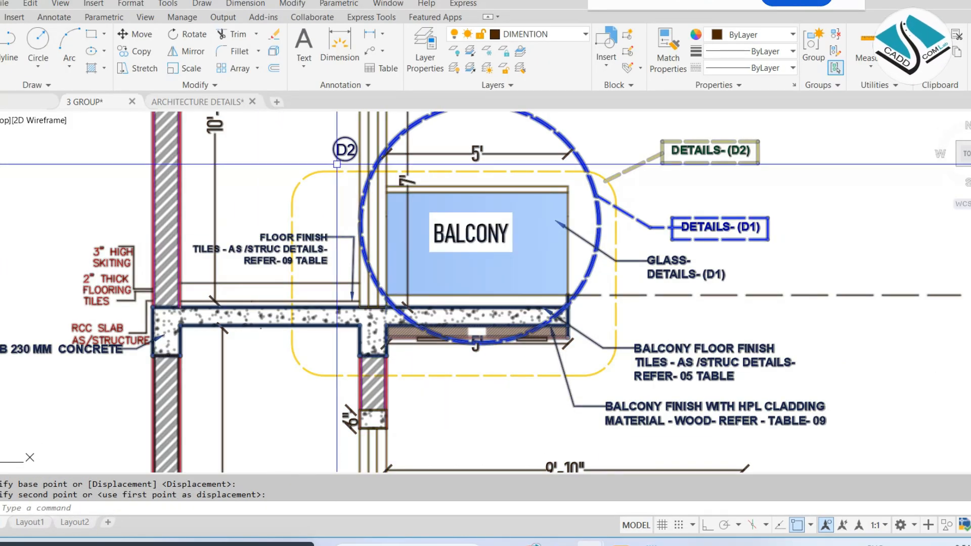
Step: Clip the section block with a new boundary, using the yellow rounded outline as the clipping polyline
{"action": "scroll", "coordinate": [545, 286], "scroll_direction": "down", "scroll_amount": 5}
{"action": "scroll", "coordinate": [545, 286], "scroll_direction": "up", "scroll_amount": 3}
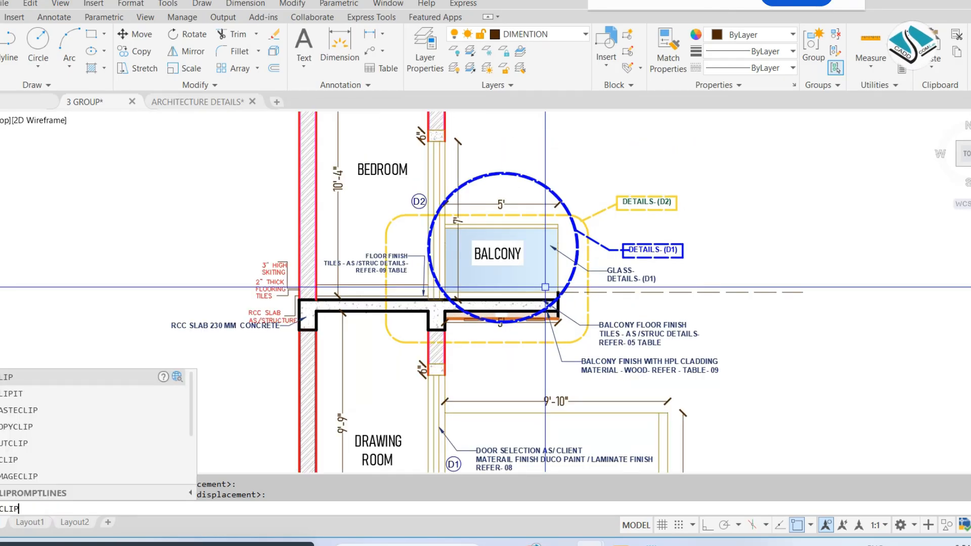
{"action": "key", "text": "Return"}
{"action": "left_click", "coordinate": [488, 161]}
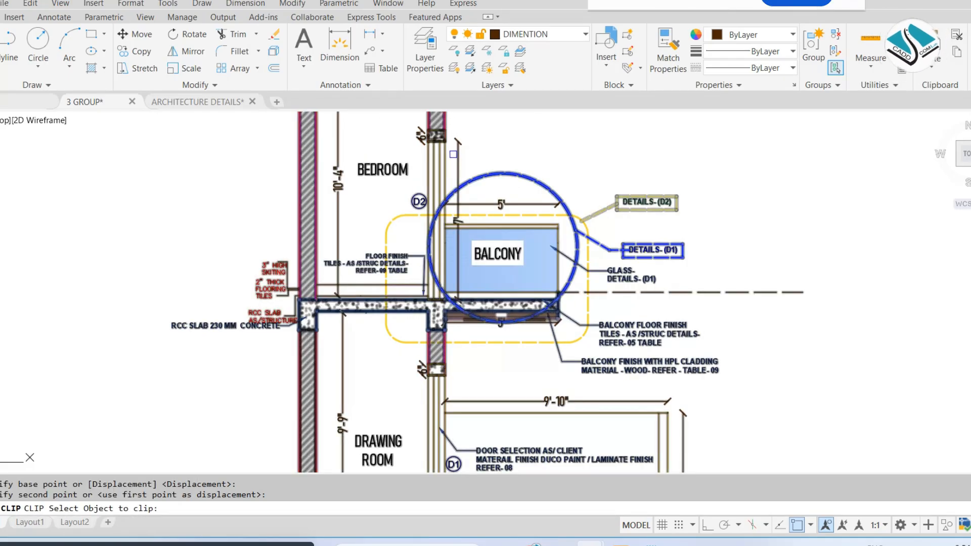
{"action": "key", "text": "Return"}
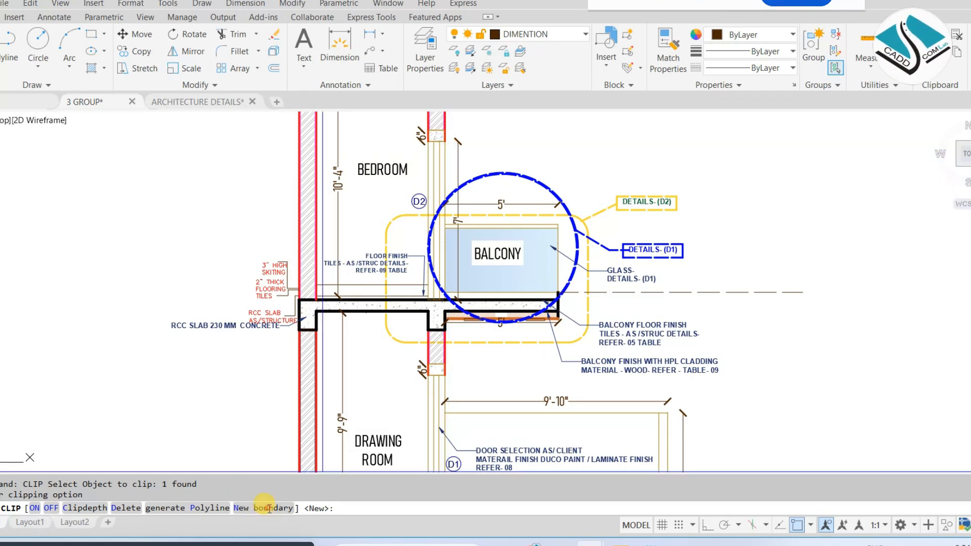
{"action": "left_click", "coordinate": [76, 512]}
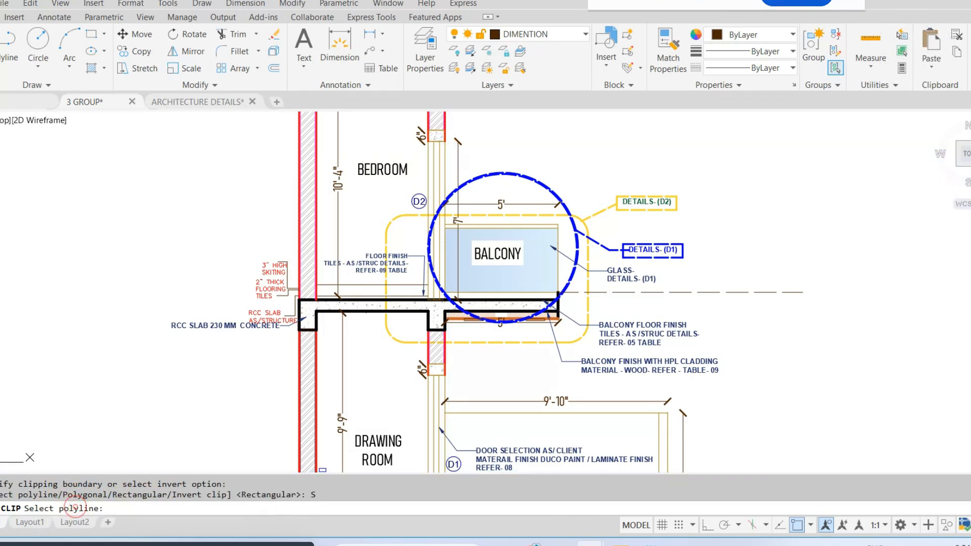
{"action": "left_click", "coordinate": [543, 341]}
{"action": "key", "text": "Escape"}
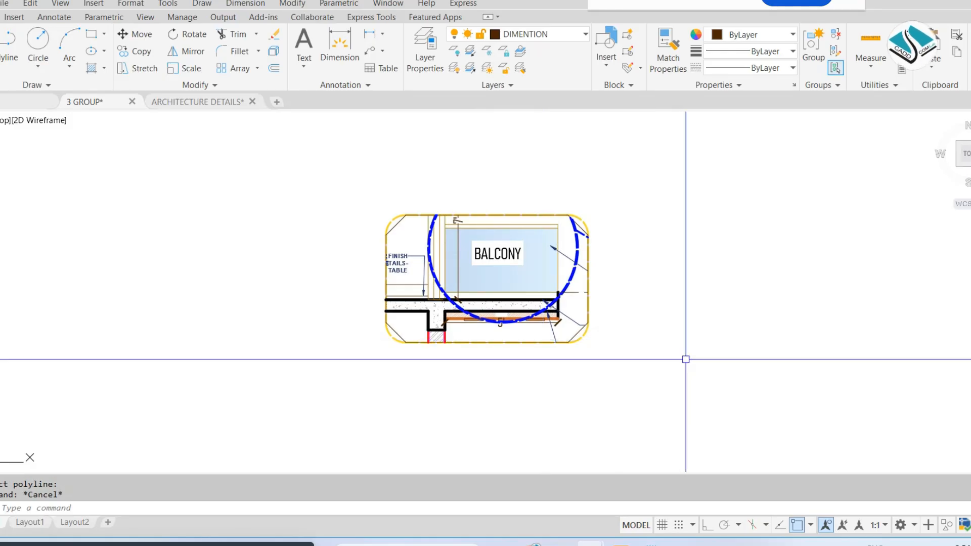
{"action": "scroll", "coordinate": [682, 301], "scroll_direction": "up", "scroll_amount": 2}
{"action": "scroll", "coordinate": [585, 154], "scroll_direction": "down", "scroll_amount": 2}
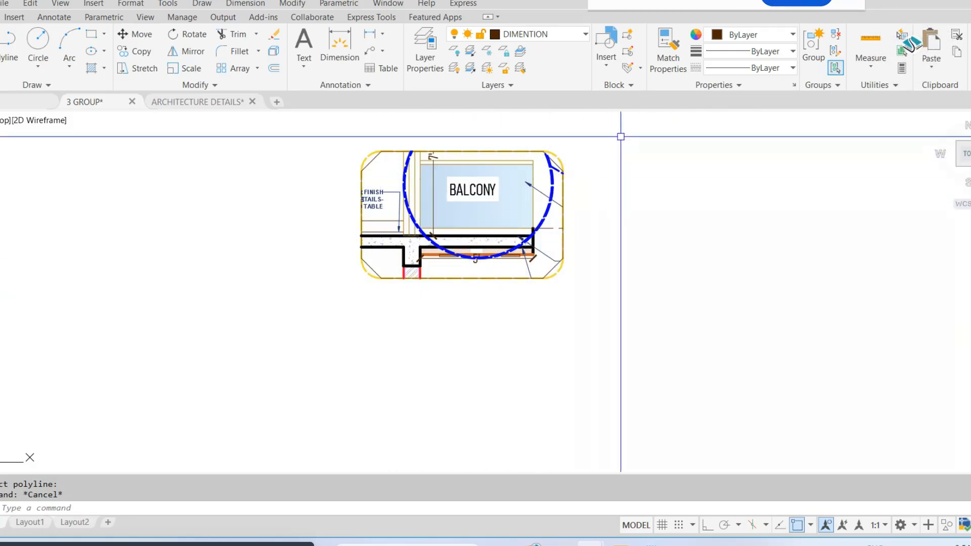
Step: Move the clipped balcony detail with its outline to the empty area beside the D/A 1.20 detail tag
{"action": "left_click", "coordinate": [625, 116]}
{"action": "left_click", "coordinate": [216, 340]}
{"action": "type", "text": "m"}
{"action": "key", "text": "Return"}
{"action": "left_click", "coordinate": [427, 254]}
{"action": "scroll", "coordinate": [682, 248], "scroll_direction": "down", "scroll_amount": 4}
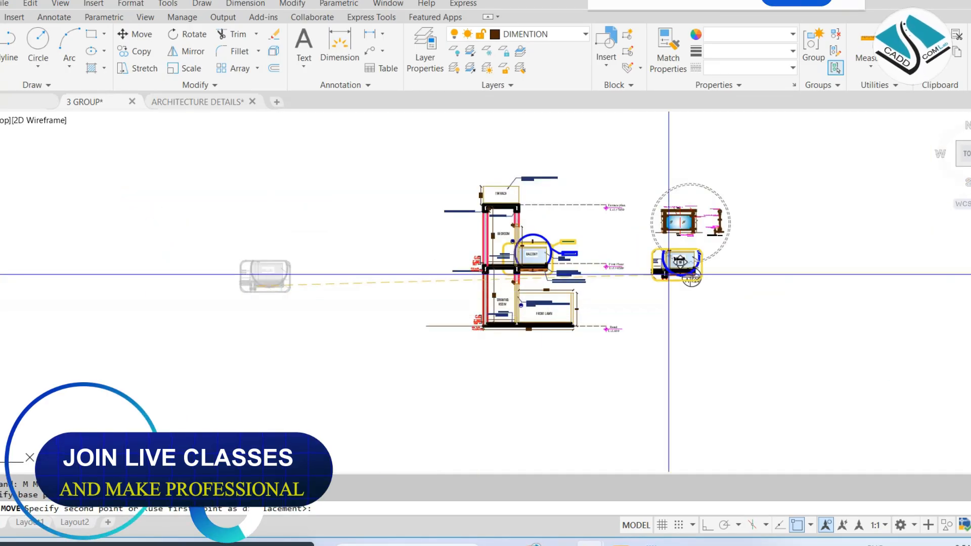
{"action": "scroll", "coordinate": [778, 217], "scroll_direction": "up", "scroll_amount": 2}
{"action": "left_click", "coordinate": [720, 318]}
{"action": "scroll", "coordinate": [720, 317], "scroll_direction": "up", "scroll_amount": 4}
{"action": "key", "text": "Escape"}
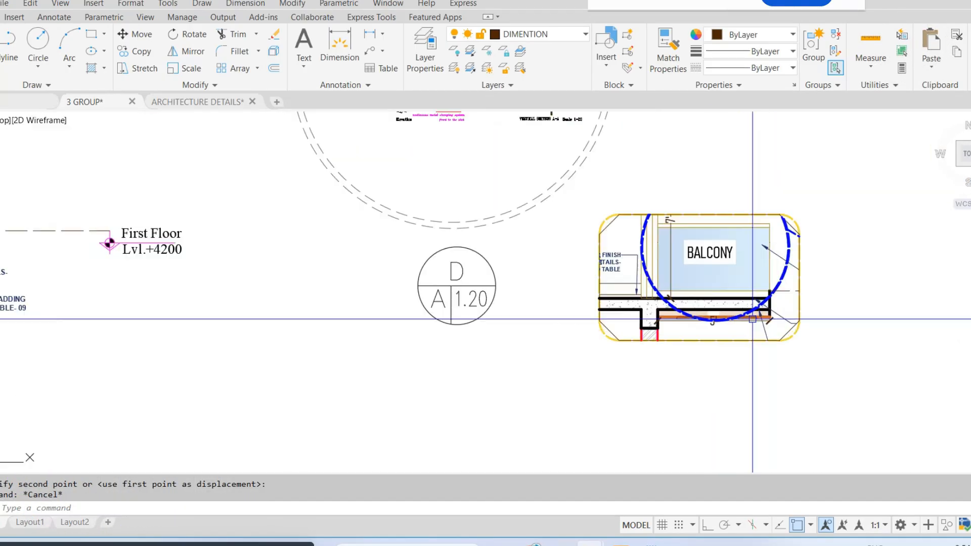
Step: Copy the original section with its annotations and level markers to the empty area beyond the clipped detail
{"action": "scroll", "coordinate": [749, 320], "scroll_direction": "down", "scroll_amount": 4}
{"action": "key", "text": "Escape"}
{"action": "scroll", "coordinate": [502, 330], "scroll_direction": "up", "scroll_amount": 3}
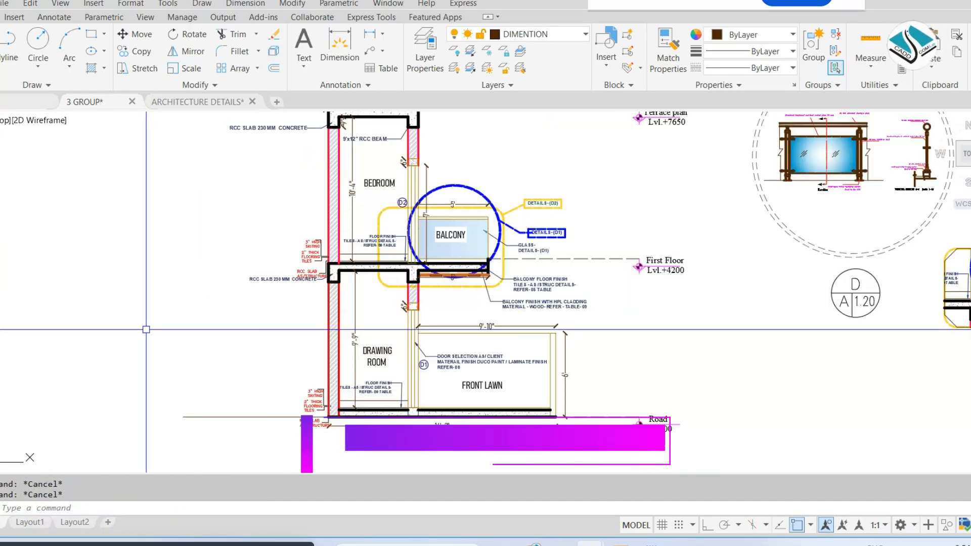
{"action": "scroll", "coordinate": [516, 213], "scroll_direction": "down", "scroll_amount": 4}
{"action": "left_click", "coordinate": [587, 163]}
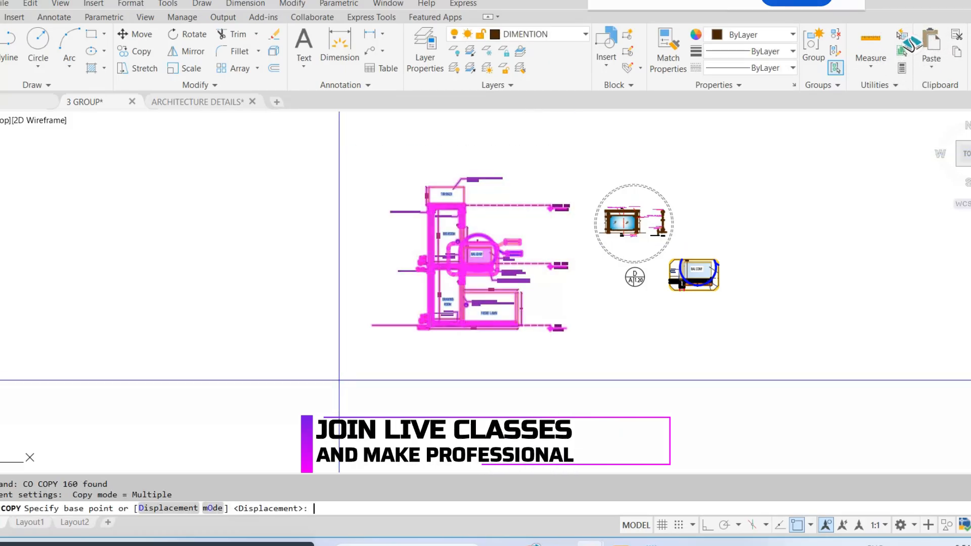
{"action": "left_click", "coordinate": [461, 238]}
{"action": "middle_click_drag", "start_coordinate": [925, 230], "coordinate": [627, 234]}
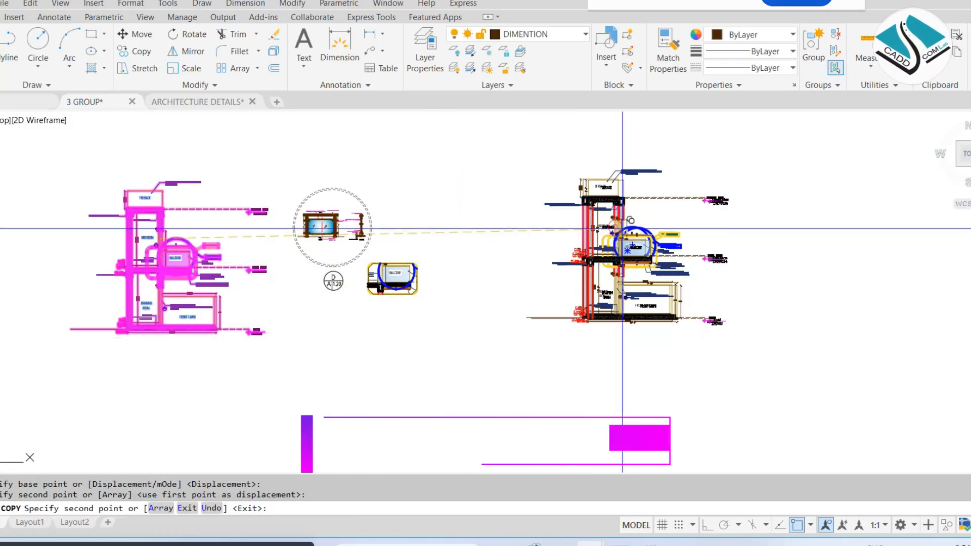
{"action": "key", "text": "Escape"}
Step: Erase the D2 door tag above the yellow outline in the new section copy
{"action": "scroll", "coordinate": [622, 229], "scroll_direction": "up", "scroll_amount": 5}
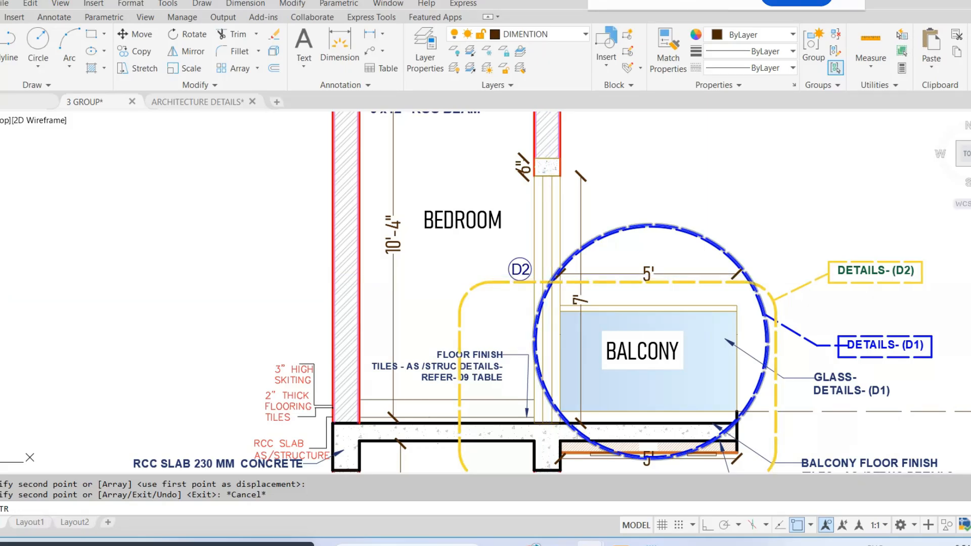
{"action": "type", "text": "TR"}
{"action": "scroll", "coordinate": [554, 275], "scroll_direction": "up", "scroll_amount": 5}
{"action": "key", "text": "Return"}
{"action": "key", "text": "Escape"}
{"action": "left_click", "coordinate": [361, 200]}
{"action": "left_click", "coordinate": [475, 306]}
{"action": "type", "text": "e"}
{"action": "key", "text": "Return"}
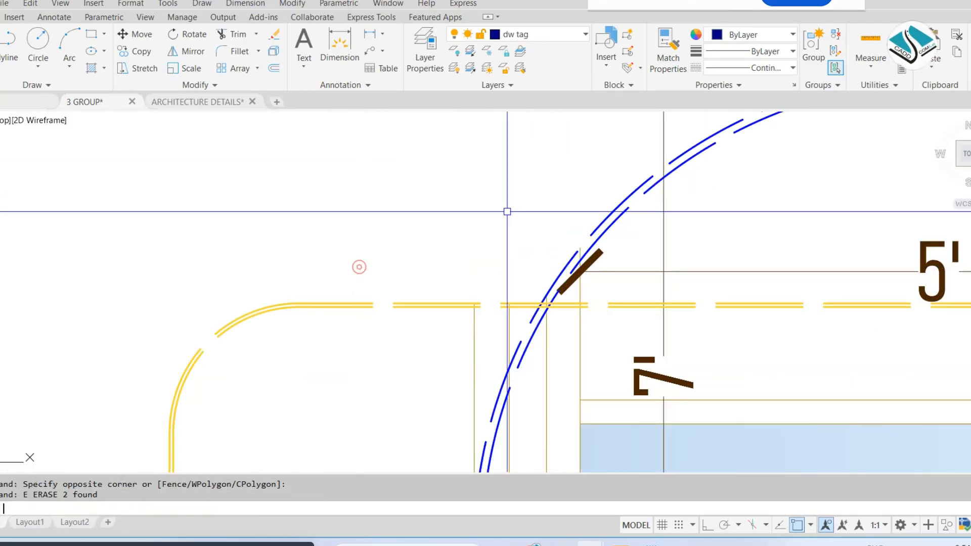
Step: Trim the slab, floor finish and wall lines of the new copy where they cross the yellow rounded outline
{"action": "scroll", "coordinate": [489, 293], "scroll_direction": "down", "scroll_amount": 5}
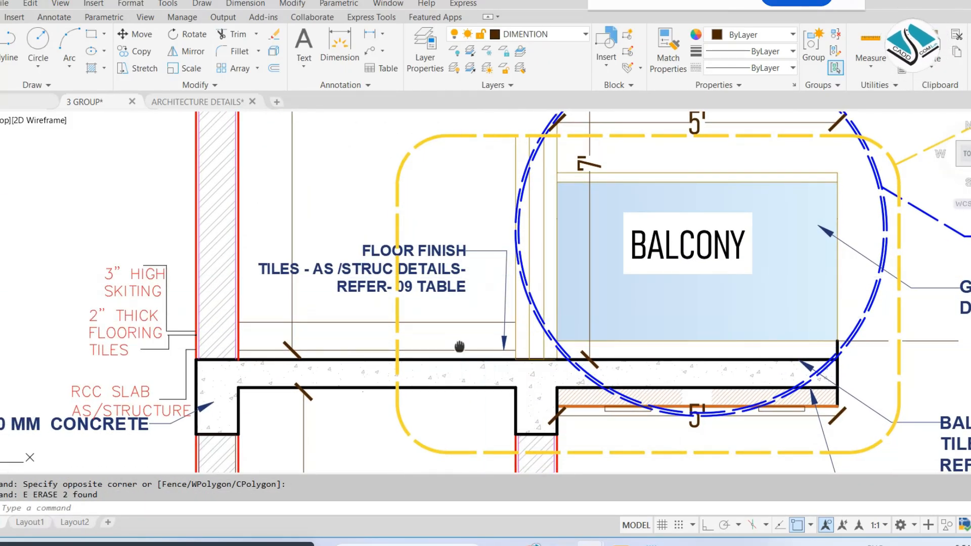
{"action": "scroll", "coordinate": [415, 283], "scroll_direction": "up", "scroll_amount": 2}
{"action": "type", "text": "tr"}
{"action": "key", "text": "Return"}
{"action": "scroll", "coordinate": [401, 261], "scroll_direction": "up", "scroll_amount": 2}
{"action": "left_click_drag", "start_coordinate": [401, 262], "coordinate": [109, 382]}
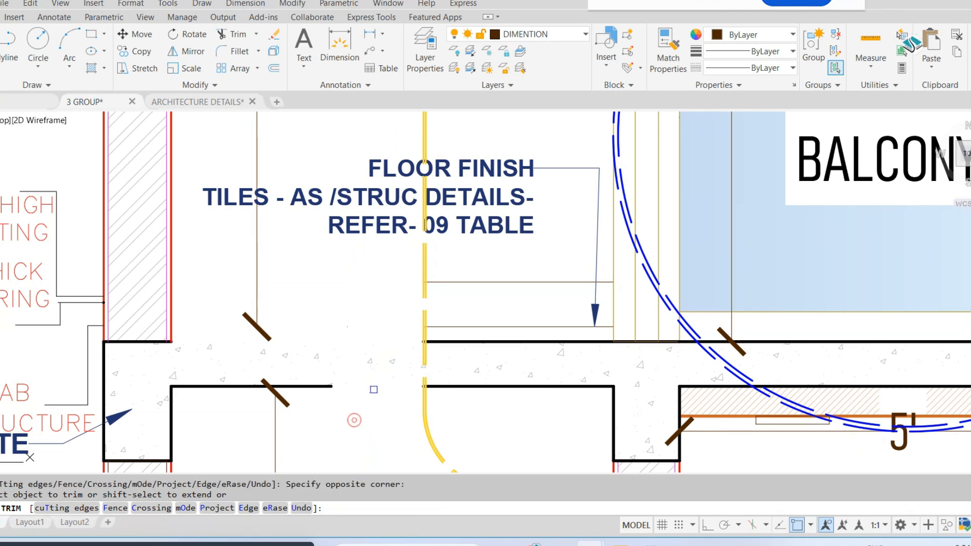
{"action": "scroll", "coordinate": [557, 332], "scroll_direction": "down", "scroll_amount": 3}
{"action": "scroll", "coordinate": [557, 333], "scroll_direction": "up", "scroll_amount": 4}
{"action": "left_click", "coordinate": [285, 361]}
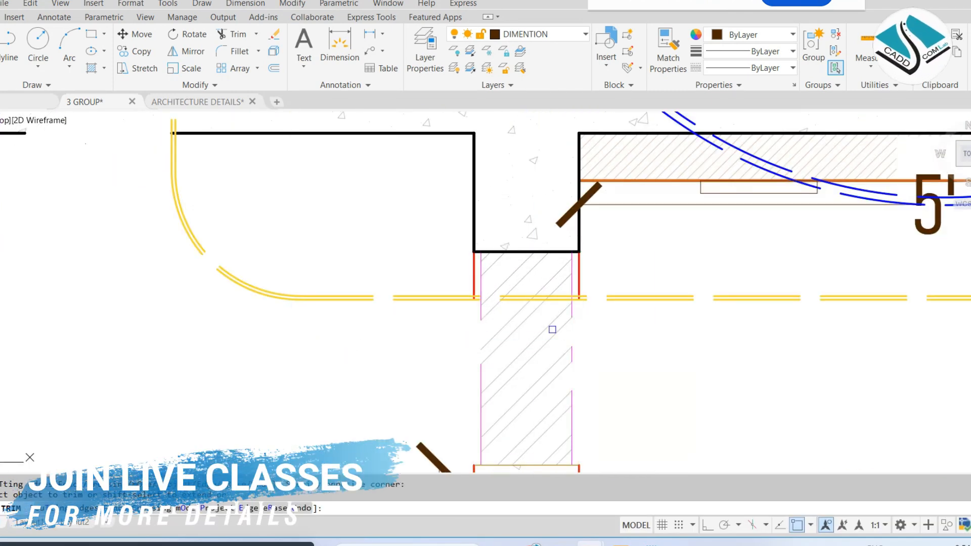
{"action": "scroll", "coordinate": [520, 340], "scroll_direction": "down", "scroll_amount": 6}
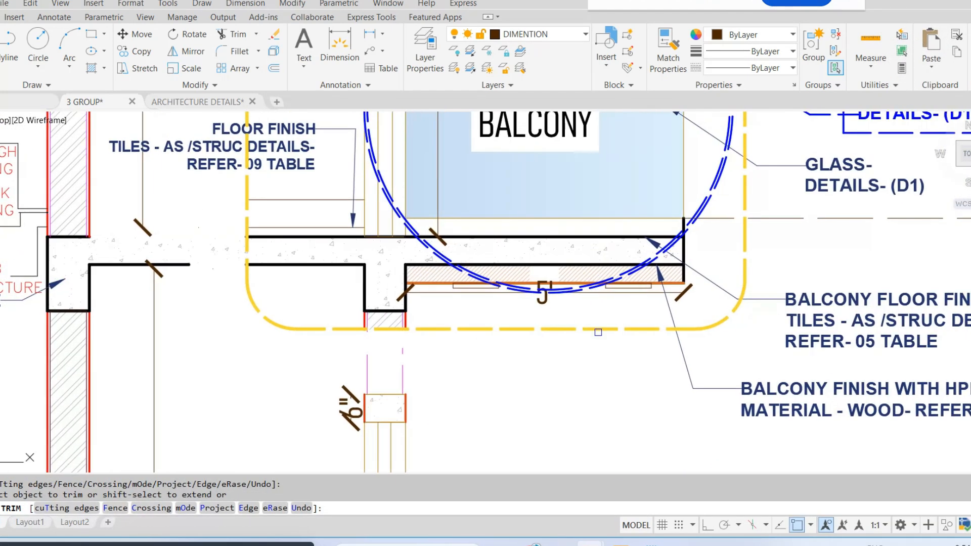
{"action": "middle_click_drag", "start_coordinate": [687, 317], "coordinate": [682, 355]}
{"action": "key", "text": "Escape"}
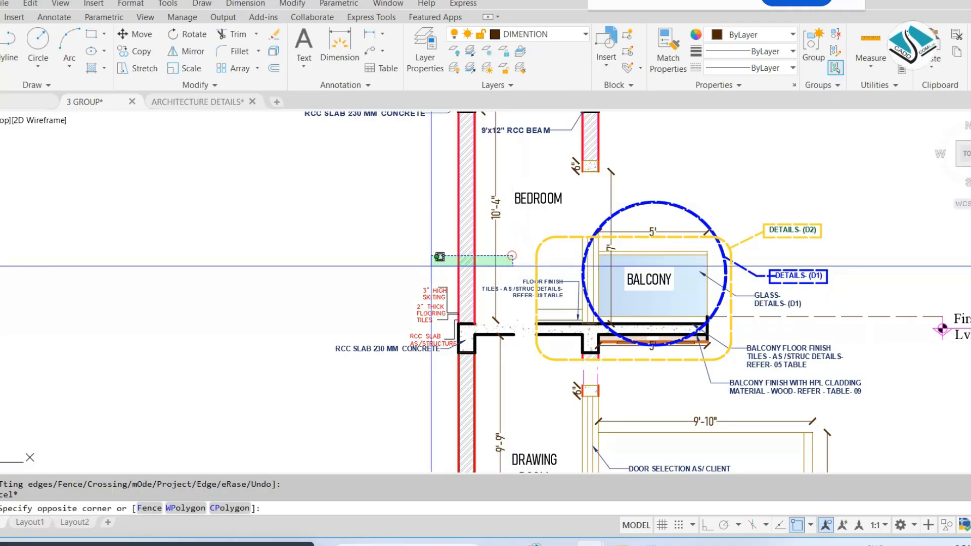
Step: Erase the bedroom's outer wall, its annotations and the slab remnants outside the yellow outline
{"action": "left_click", "coordinate": [512, 255]}
{"action": "left_click", "coordinate": [465, 280]}
{"action": "left_click", "coordinate": [323, 379]}
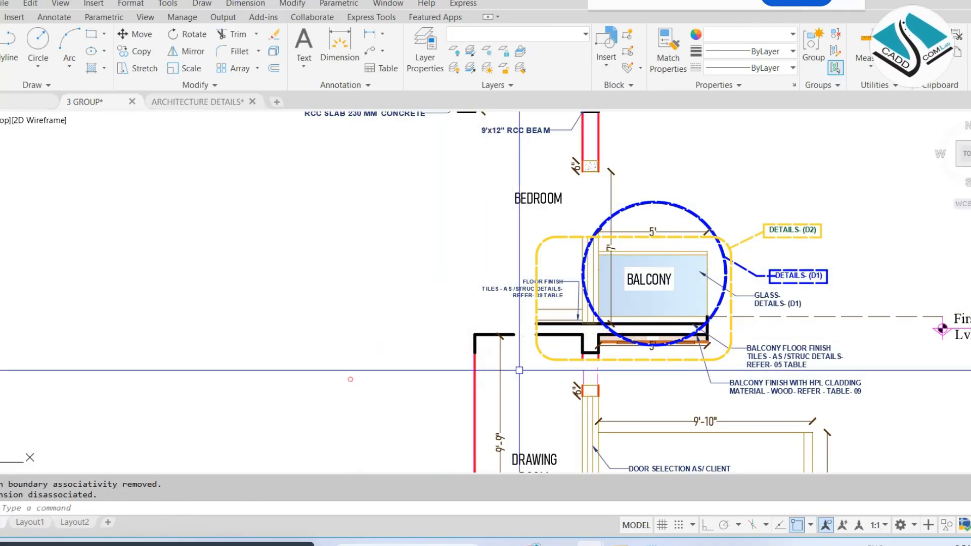
{"action": "left_click", "coordinate": [507, 327]}
{"action": "left_click", "coordinate": [427, 386]}
{"action": "type", "text": "e"}
Step: Erase the drawing room, front lawn and ground-floor slab with their labels and dimensions below the yellow outline
{"action": "middle_click_drag", "start_coordinate": [574, 402], "coordinate": [527, 247]}
{"action": "left_click", "coordinate": [574, 221]}
{"action": "left_click", "coordinate": [465, 302]}
{"action": "type", "text": "e"}
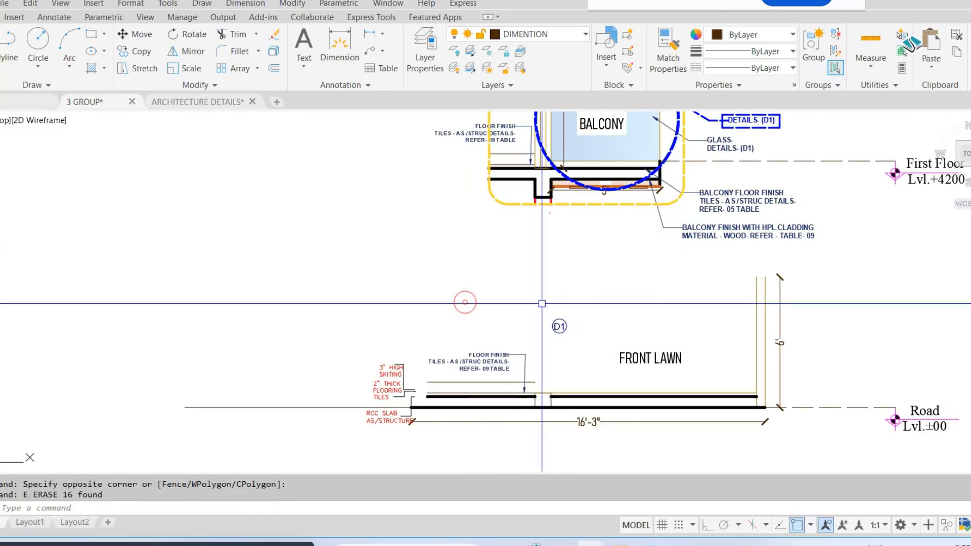
{"action": "left_click", "coordinate": [564, 271]}
{"action": "left_click", "coordinate": [336, 412]}
{"action": "type", "text": "e"}
{"action": "left_click", "coordinate": [834, 282]}
{"action": "left_click", "coordinate": [538, 423]}
{"action": "type", "text": "e"}
Step: Erase the Road level marker and the terrace with its roof slab, annotations and level marker
{"action": "middle_click_drag", "start_coordinate": [932, 376], "coordinate": [830, 352]}
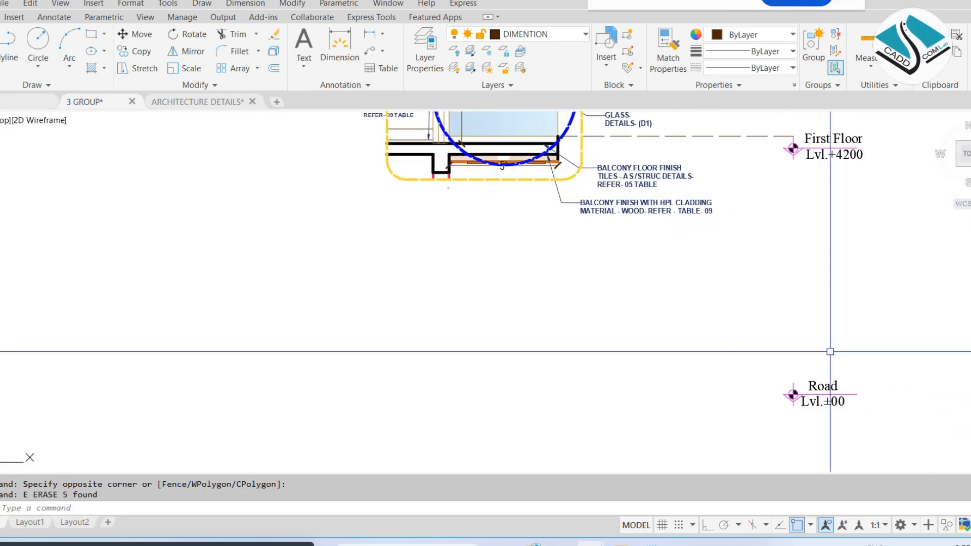
{"action": "scroll", "coordinate": [661, 390], "scroll_direction": "down", "scroll_amount": 5}
{"action": "scroll", "coordinate": [812, 304], "scroll_direction": "up", "scroll_amount": 5}
{"action": "left_click", "coordinate": [856, 152]}
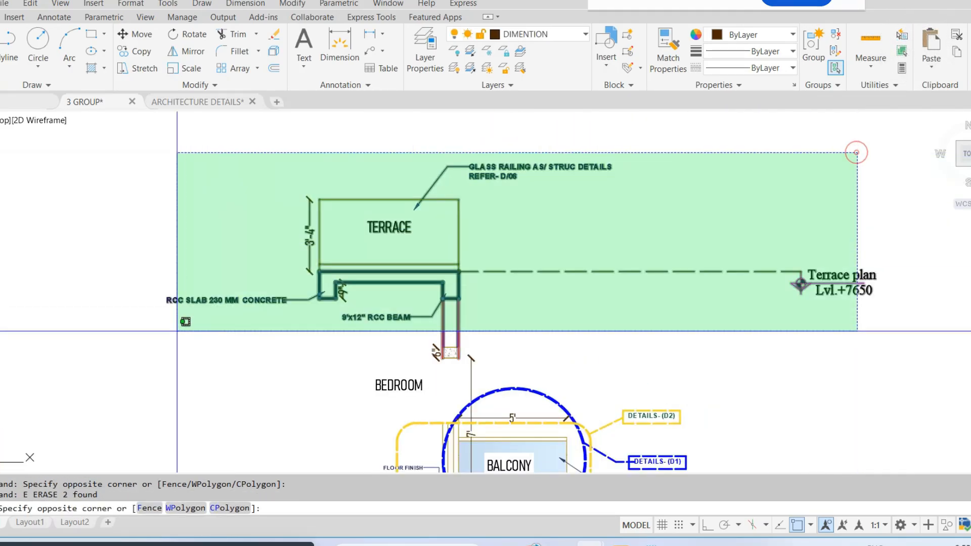
{"action": "left_click", "coordinate": [132, 340]}
{"action": "type", "text": "e"}
Step: Erase the leftover wall pieces above the balcony and the BEDROOM label
{"action": "scroll", "coordinate": [460, 343], "scroll_direction": "up", "scroll_amount": 2}
{"action": "left_click", "coordinate": [471, 311]}
{"action": "left_click", "coordinate": [426, 358]}
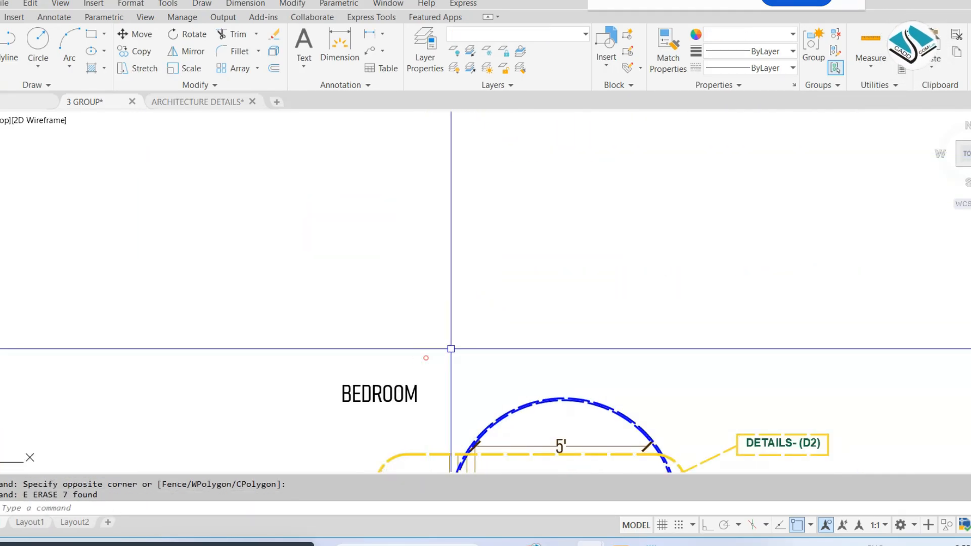
{"action": "left_click", "coordinate": [451, 349]}
{"action": "left_click", "coordinate": [336, 394]}
{"action": "type", "text": "e"}
Step: Erase the First Floor level marker together with its dashed level line
{"action": "scroll", "coordinate": [494, 171], "scroll_direction": "down", "scroll_amount": 4}
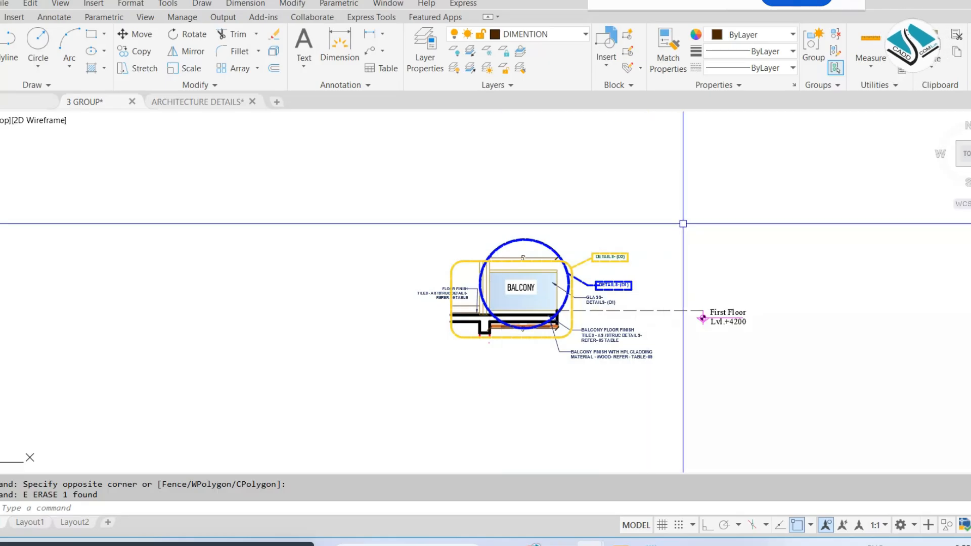
{"action": "scroll", "coordinate": [669, 271], "scroll_direction": "up", "scroll_amount": 2}
{"action": "left_click", "coordinate": [803, 273]}
{"action": "left_click", "coordinate": [657, 364]}
{"action": "type", "text": "e"}
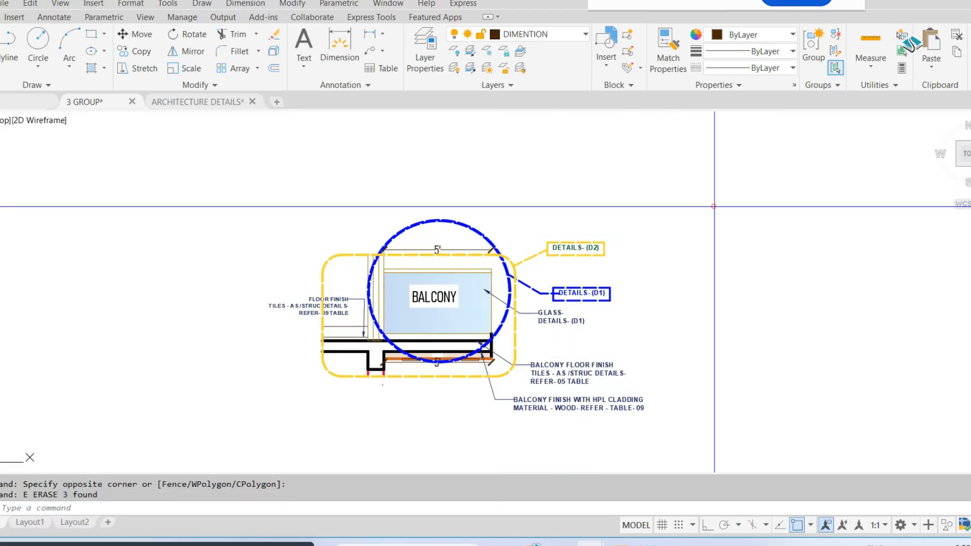
Step: Move the trimmed balcony detail with its annotations next to the clipped balcony detail
{"action": "left_click", "coordinate": [714, 206]}
{"action": "left_click", "coordinate": [212, 448]}
{"action": "middle_click_drag", "start_coordinate": [337, 404], "coordinate": [573, 383]}
{"action": "type", "text": "m"}
{"action": "left_click", "coordinate": [681, 353]}
{"action": "scroll", "coordinate": [413, 309], "scroll_direction": "down", "scroll_amount": 2}
{"action": "middle_click_drag", "start_coordinate": [410, 309], "coordinate": [701, 400]}
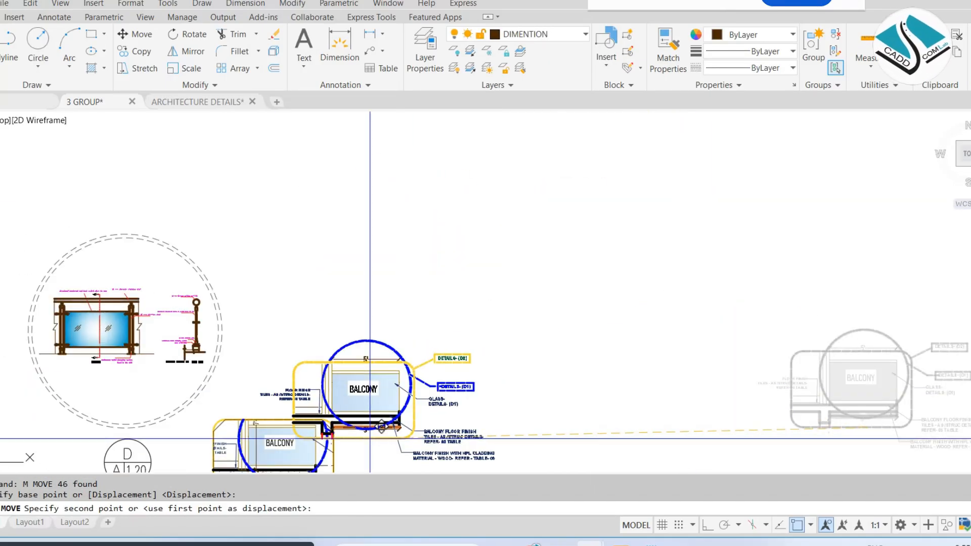
{"action": "middle_click_drag", "start_coordinate": [370, 439], "coordinate": [447, 284]}
{"action": "left_click", "coordinate": [539, 333]}
{"action": "scroll", "coordinate": [435, 317], "scroll_direction": "up", "scroll_amount": 2}
{"action": "key", "text": "Escape"}
{"action": "scroll", "coordinate": [296, 302], "scroll_direction": "up", "scroll_amount": 2}
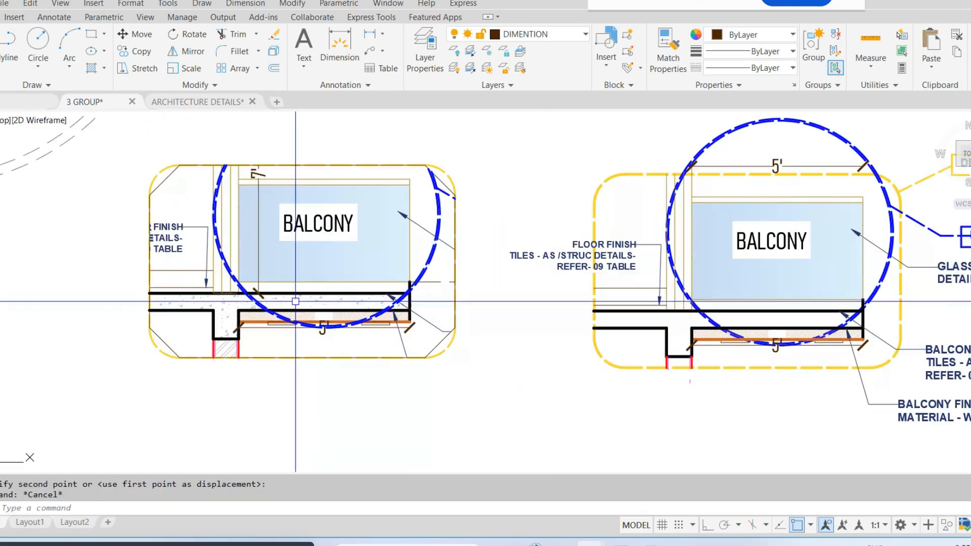
Step: Copy the DETAILS- (D1) label below the trimmed balcony detail and change its text to REF. DETAILS
{"action": "middle_click_drag", "start_coordinate": [701, 203], "coordinate": [609, 212]}
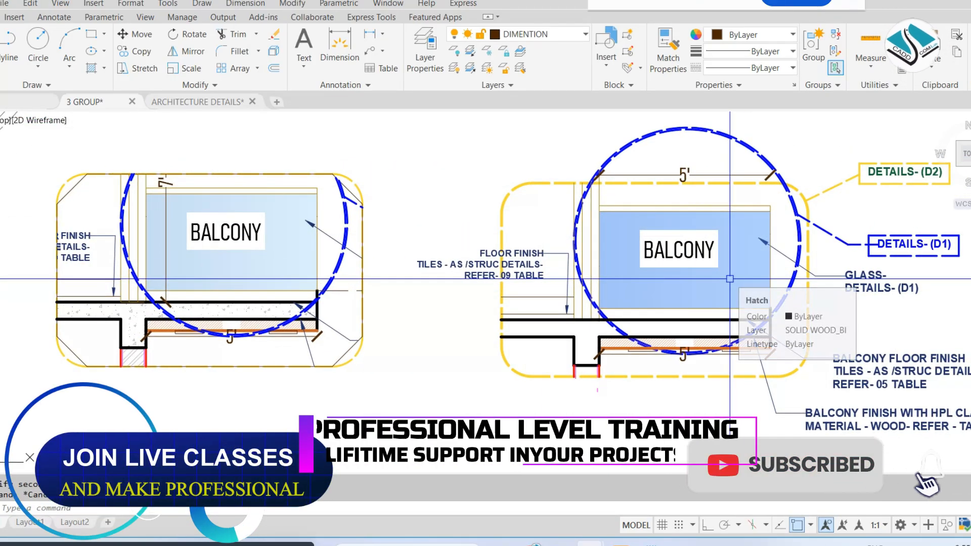
{"action": "middle_click_drag", "start_coordinate": [729, 279], "coordinate": [674, 273]}
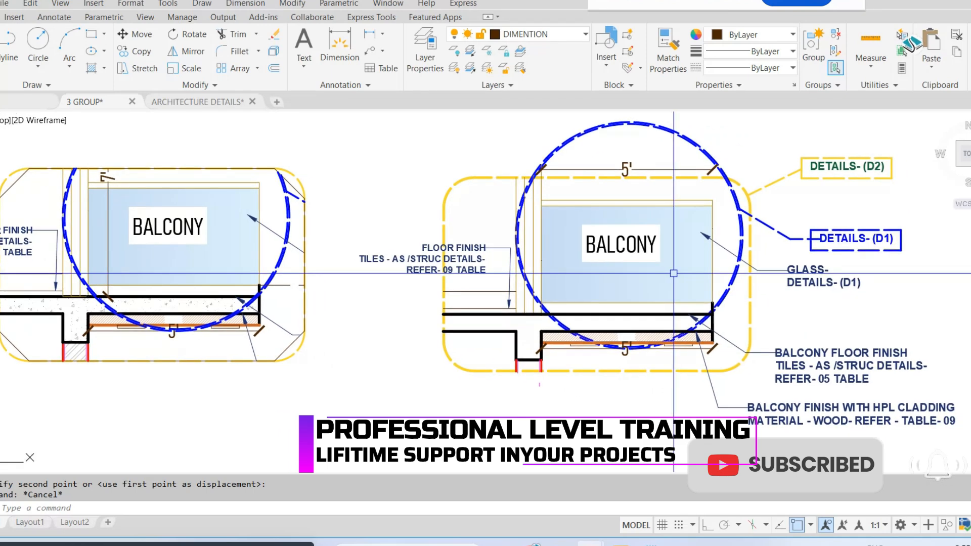
{"action": "left_click", "coordinate": [856, 239]}
{"action": "type", "text": "co"}
{"action": "key", "text": "space"}
{"action": "left_click", "coordinate": [856, 239]}
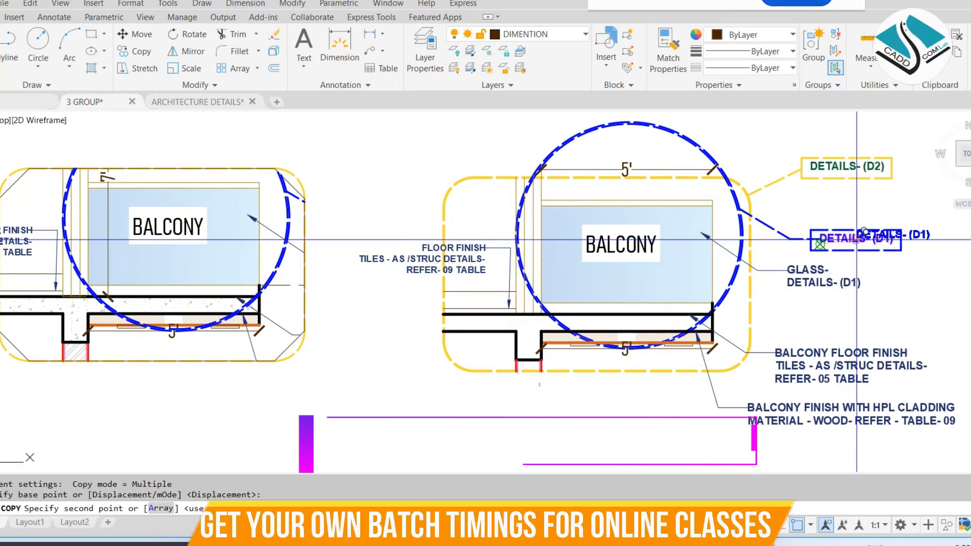
{"action": "scroll", "coordinate": [498, 422], "scroll_direction": "up", "scroll_amount": 2}
{"action": "left_click", "coordinate": [506, 346]}
{"action": "key", "text": "Escape"}
{"action": "left_click", "coordinate": [509, 345]}
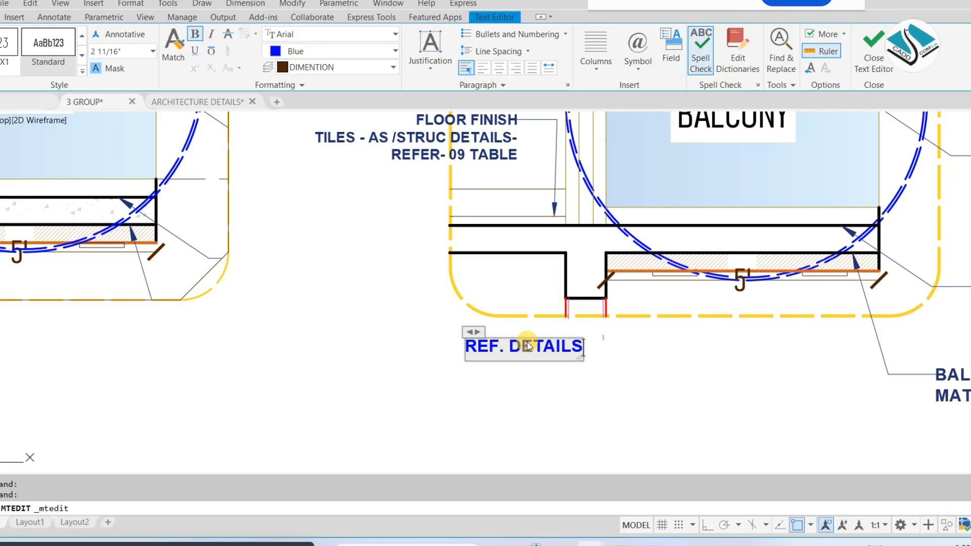
{"action": "left_click", "coordinate": [531, 373]}
Step: Enlarge the REF. DETAILS title and position it directly beneath the trimmed balcony detail
{"action": "left_click", "coordinate": [528, 346]}
{"action": "type", "text": "sc"}
{"action": "key", "text": "space"}
{"action": "left_click", "coordinate": [523, 350]}
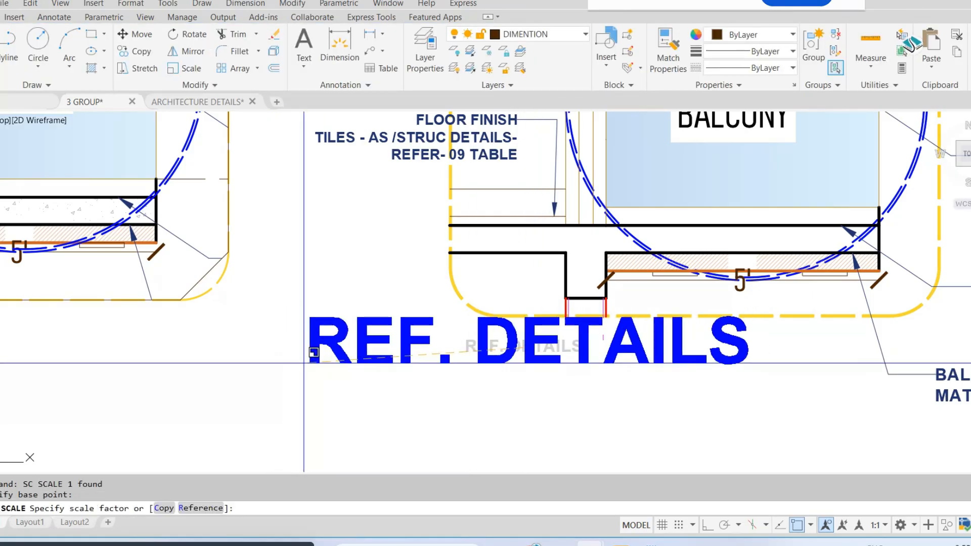
{"action": "left_click", "coordinate": [403, 365]}
{"action": "left_click", "coordinate": [495, 353]}
{"action": "type", "text": "m"}
{"action": "key", "text": "space"}
{"action": "left_click", "coordinate": [477, 344]}
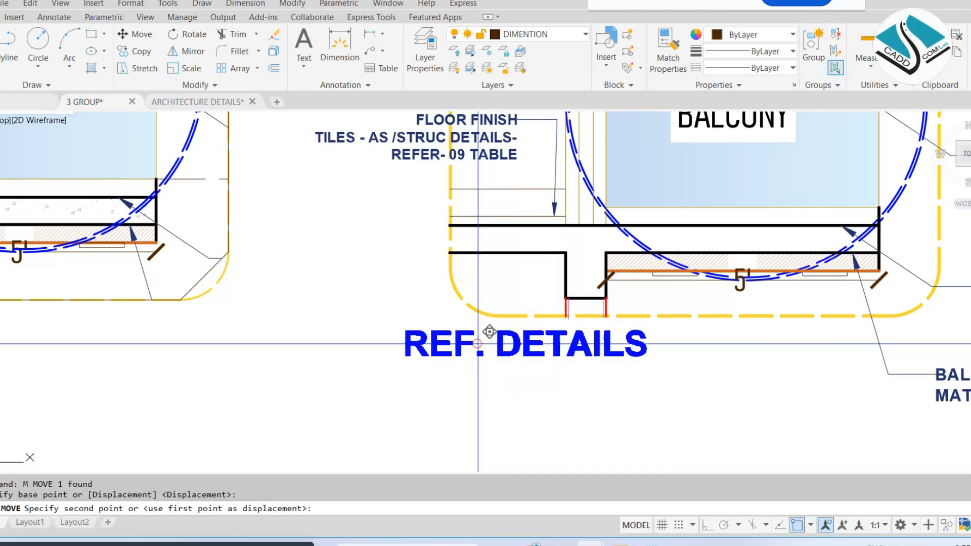
{"action": "left_click", "coordinate": [609, 342]}
{"action": "scroll", "coordinate": [580, 283], "scroll_direction": "down", "scroll_amount": 4}
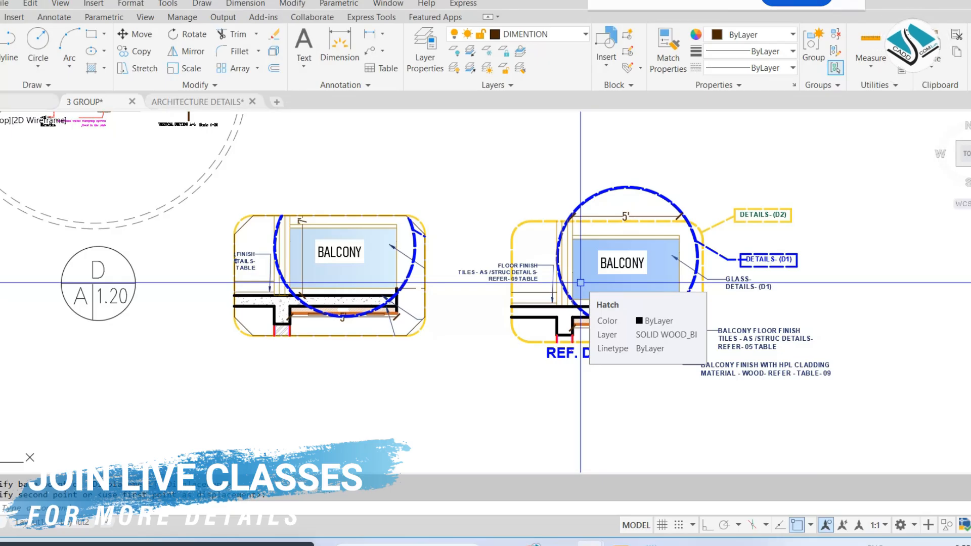
{"action": "scroll", "coordinate": [585, 283], "scroll_direction": "down", "scroll_amount": 2}
{"action": "key", "text": "Escape"}
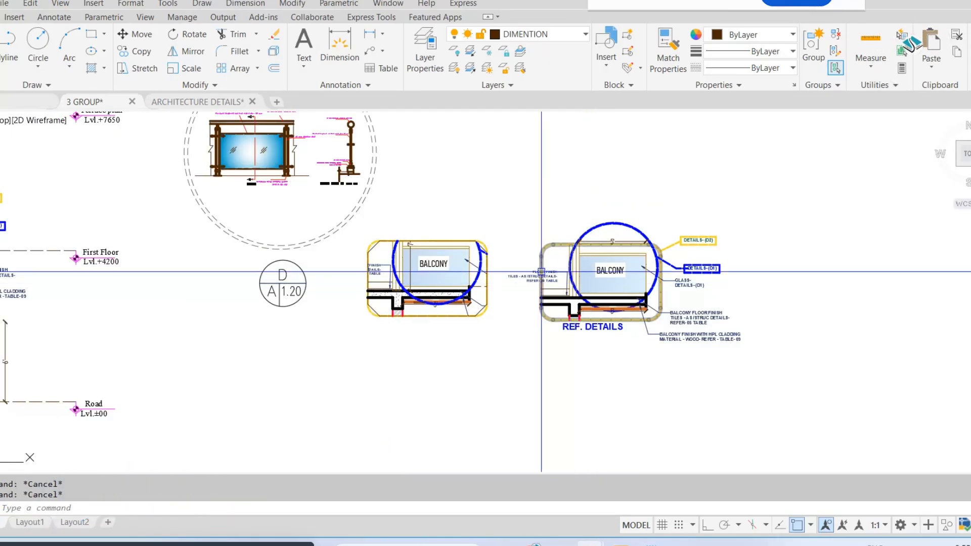
Step: Examine the floor finish, wall junction and balcony slab edge inside the D2 outline of the original section
{"action": "scroll", "coordinate": [539, 270], "scroll_direction": "down", "scroll_amount": 5}
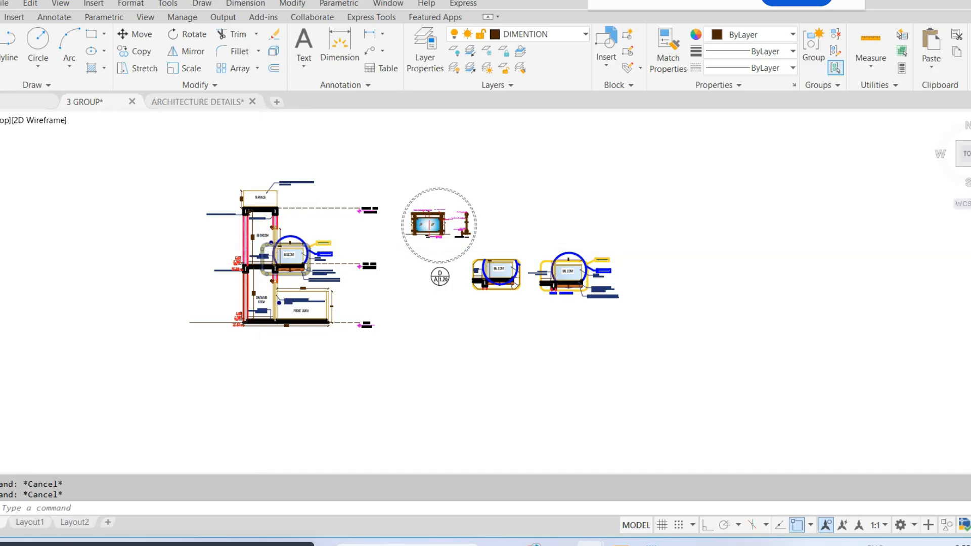
{"action": "scroll", "coordinate": [242, 251], "scroll_direction": "up", "scroll_amount": 8}
{"action": "middle_click_drag", "start_coordinate": [434, 288], "coordinate": [442, 289]}
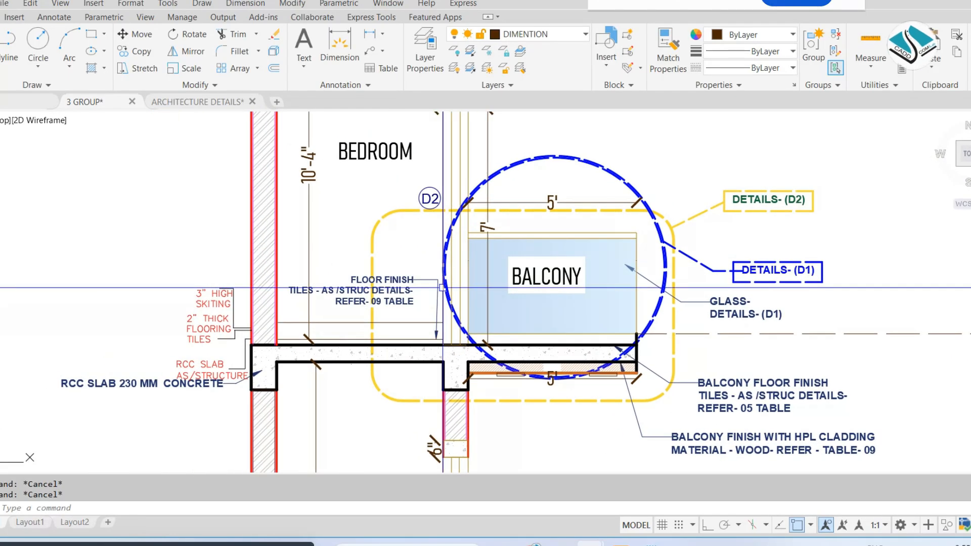
{"action": "mouse_move", "coordinate": [442, 287]}
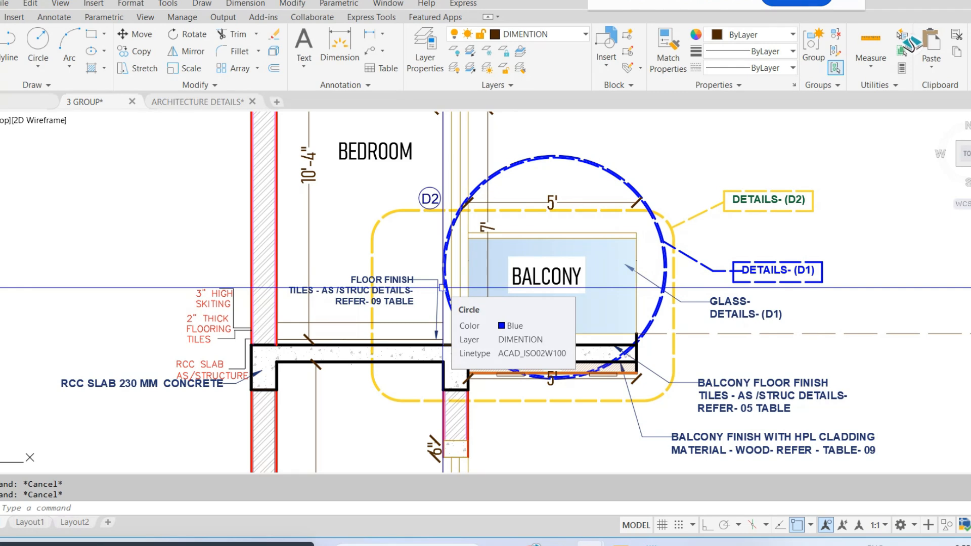
{"action": "left_click", "coordinate": [442, 288]}
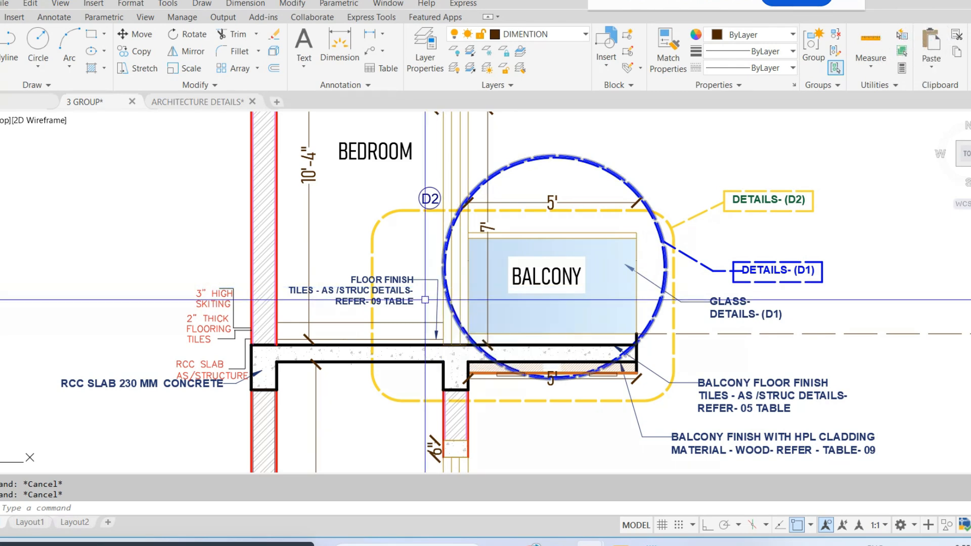
{"action": "scroll", "coordinate": [412, 345], "scroll_direction": "up", "scroll_amount": 2}
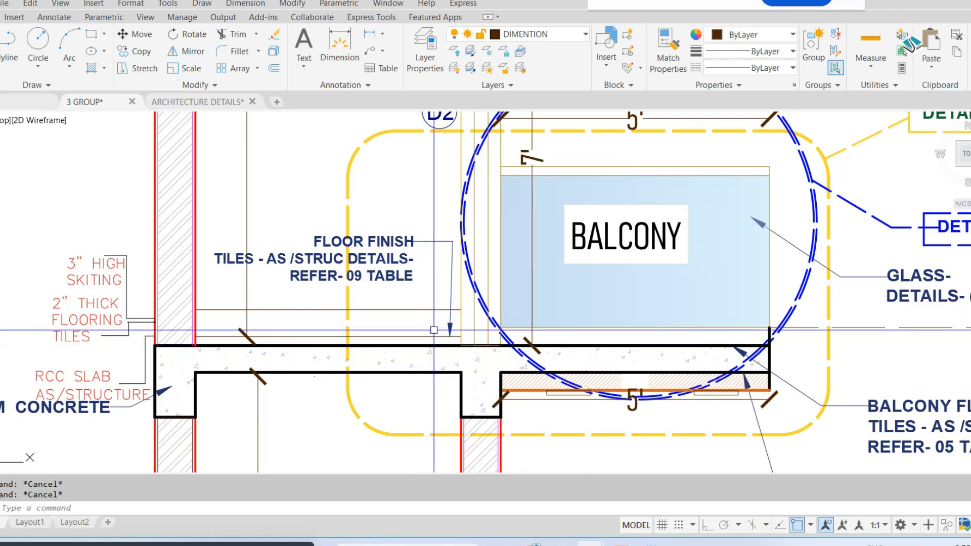
{"action": "scroll", "coordinate": [434, 330], "scroll_direction": "up", "scroll_amount": 4}
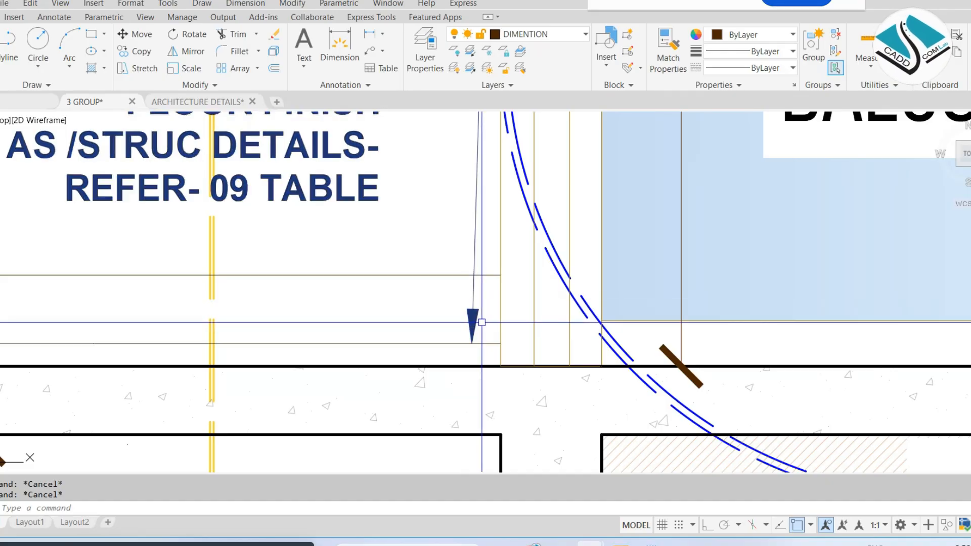
{"action": "scroll", "coordinate": [489, 290], "scroll_direction": "down", "scroll_amount": 4}
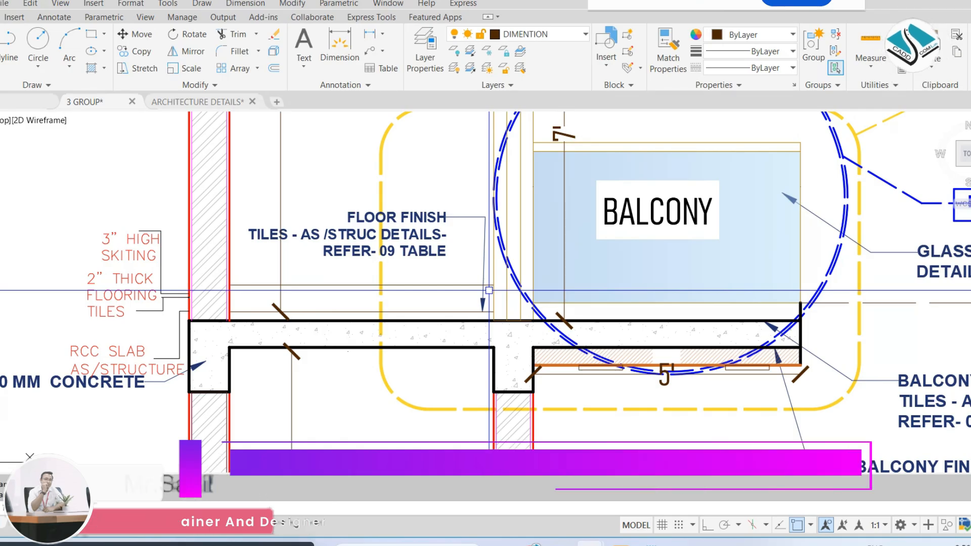
{"action": "middle_click_drag", "start_coordinate": [622, 260], "coordinate": [577, 279]}
{"action": "scroll", "coordinate": [646, 319], "scroll_direction": "up", "scroll_amount": 4}
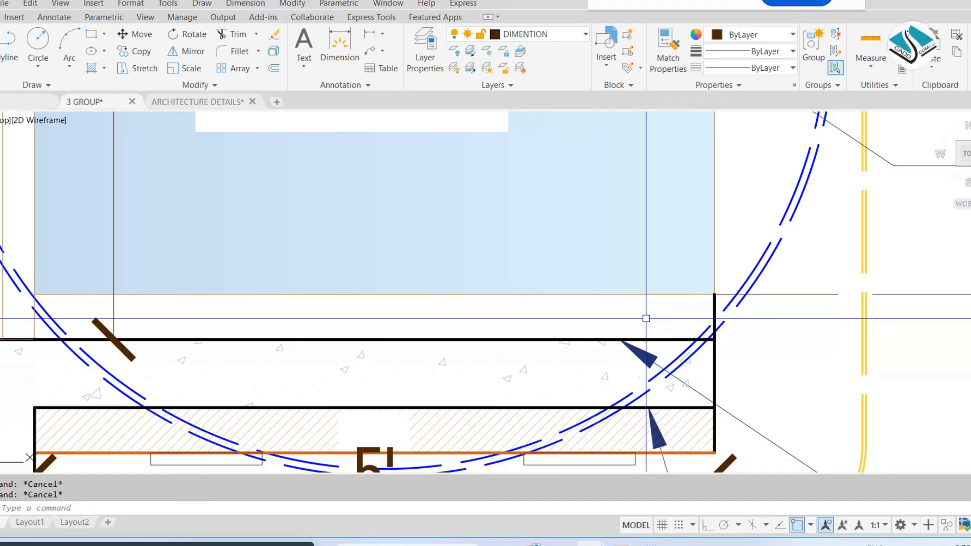
{"action": "scroll", "coordinate": [645, 319], "scroll_direction": "down", "scroll_amount": 6}
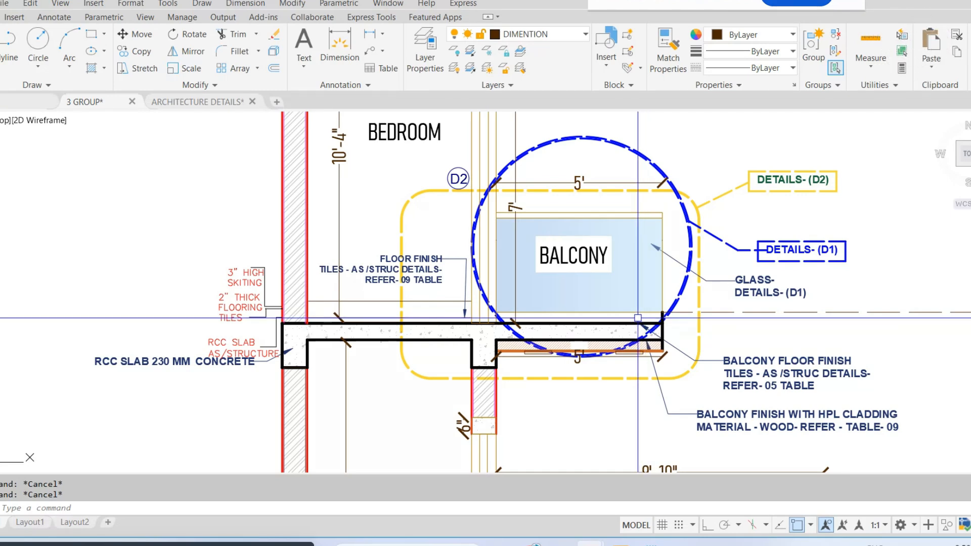
{"action": "scroll", "coordinate": [638, 318], "scroll_direction": "down", "scroll_amount": 2}
Step: Erase the clipped balcony detail, keeping only the trimmed one titled REF. DETAILS
{"action": "middle_click_drag", "start_coordinate": [728, 304], "coordinate": [163, 284]}
{"action": "middle_click_drag", "start_coordinate": [763, 308], "coordinate": [585, 287]}
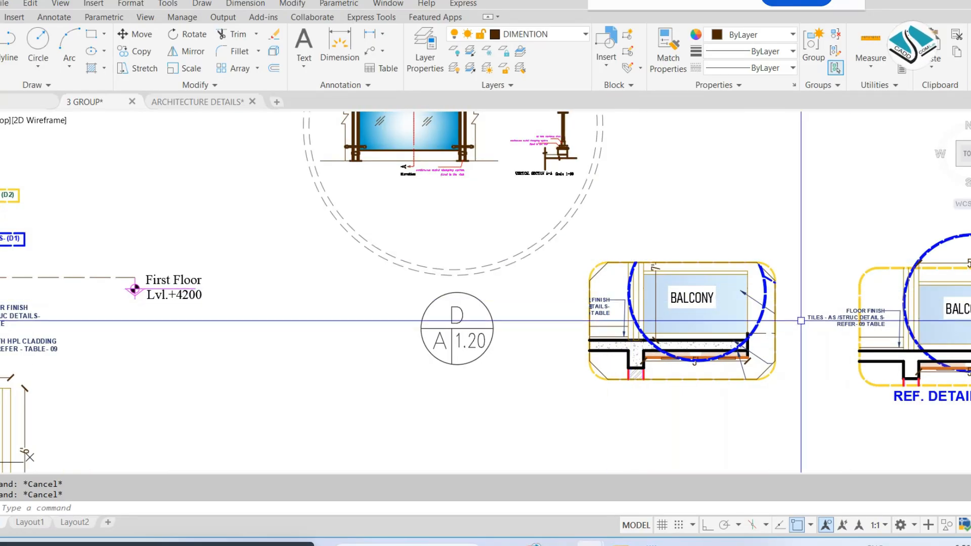
{"action": "middle_click_drag", "start_coordinate": [802, 320], "coordinate": [623, 289]}
{"action": "left_click", "coordinate": [613, 223]}
{"action": "left_click", "coordinate": [353, 427]}
{"action": "key", "text": "Delete"}
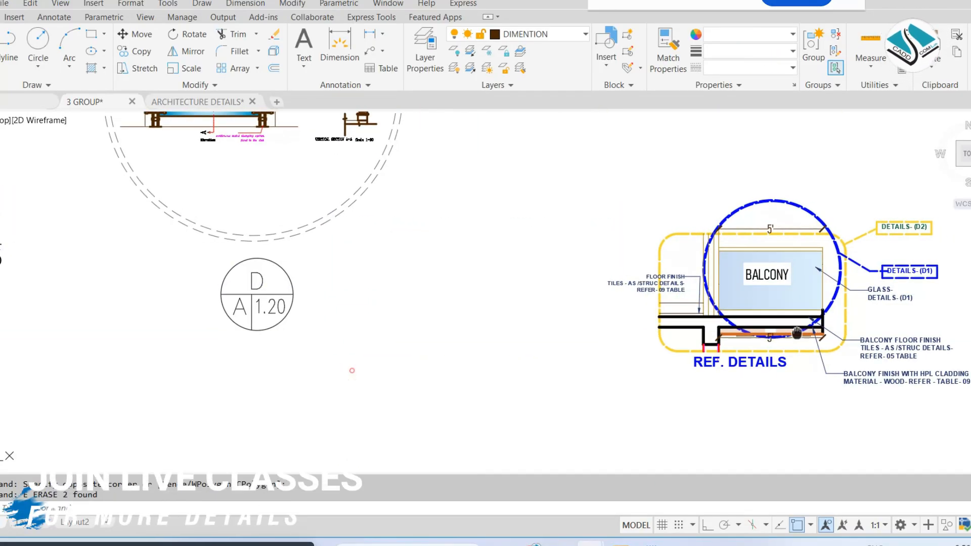
{"action": "middle_click_drag", "start_coordinate": [834, 334], "coordinate": [659, 344]}
{"action": "scroll", "coordinate": [664, 371], "scroll_direction": "up", "scroll_amount": 2}
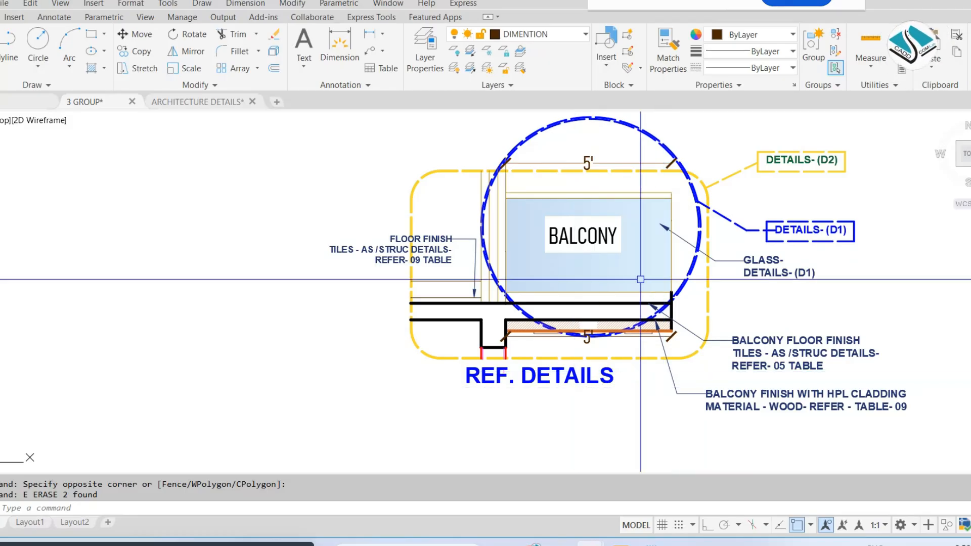
{"action": "scroll", "coordinate": [644, 281], "scroll_direction": "down", "scroll_amount": 4}
{"action": "left_click", "coordinate": [763, 162]}
{"action": "left_click", "coordinate": [430, 367]}
{"action": "key", "text": "Escape"}
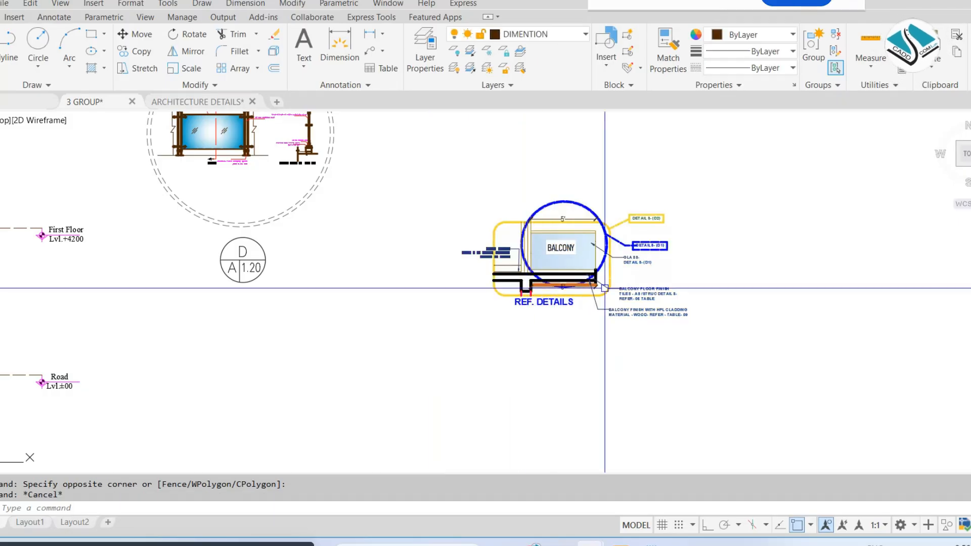
Step: Move the SUNSHADE DETAIL+INTERIOR FINISH DETAILS drawing to just below the trimmed balcony detail
{"action": "scroll", "coordinate": [566, 268], "scroll_direction": "down", "scroll_amount": 4}
{"action": "scroll", "coordinate": [567, 276], "scroll_direction": "down", "scroll_amount": 2}
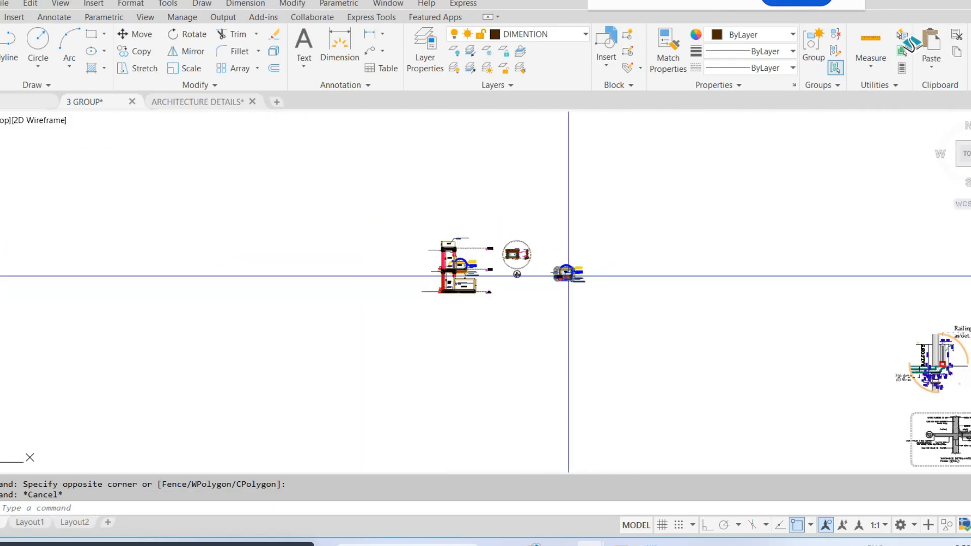
{"action": "scroll", "coordinate": [569, 276], "scroll_direction": "down", "scroll_amount": 2}
{"action": "scroll", "coordinate": [824, 327], "scroll_direction": "up", "scroll_amount": 2}
{"action": "scroll", "coordinate": [874, 355], "scroll_direction": "up", "scroll_amount": 5}
{"action": "middle_click_drag", "start_coordinate": [837, 364], "coordinate": [771, 132]}
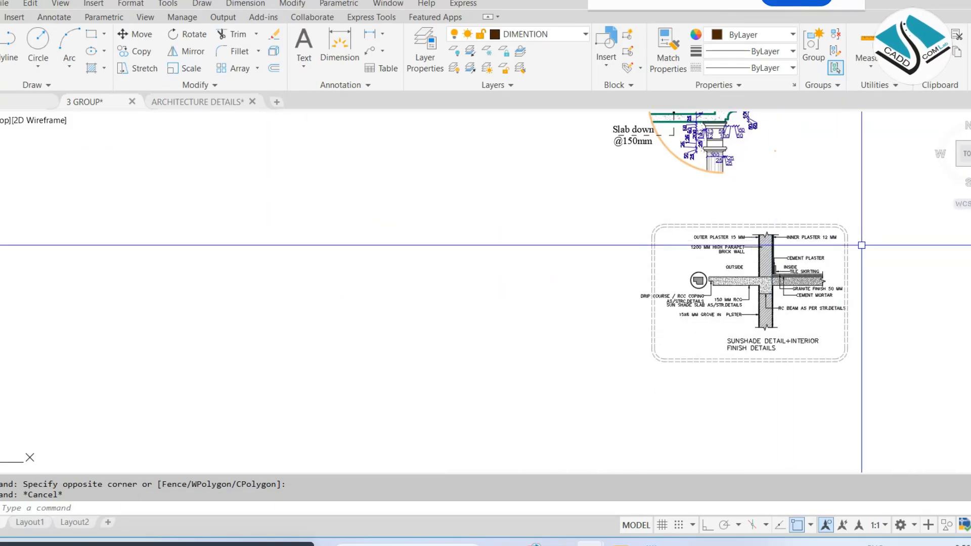
{"action": "left_click", "coordinate": [875, 210]}
{"action": "left_click", "coordinate": [592, 372]}
{"action": "type", "text": "m"}
{"action": "key", "text": "Return"}
{"action": "left_click", "coordinate": [741, 299]}
{"action": "middle_click_drag", "start_coordinate": [222, 245], "coordinate": [850, 421]}
{"action": "middle_click_drag", "start_coordinate": [600, 173], "coordinate": [508, 282]}
{"action": "left_click", "coordinate": [614, 346]}
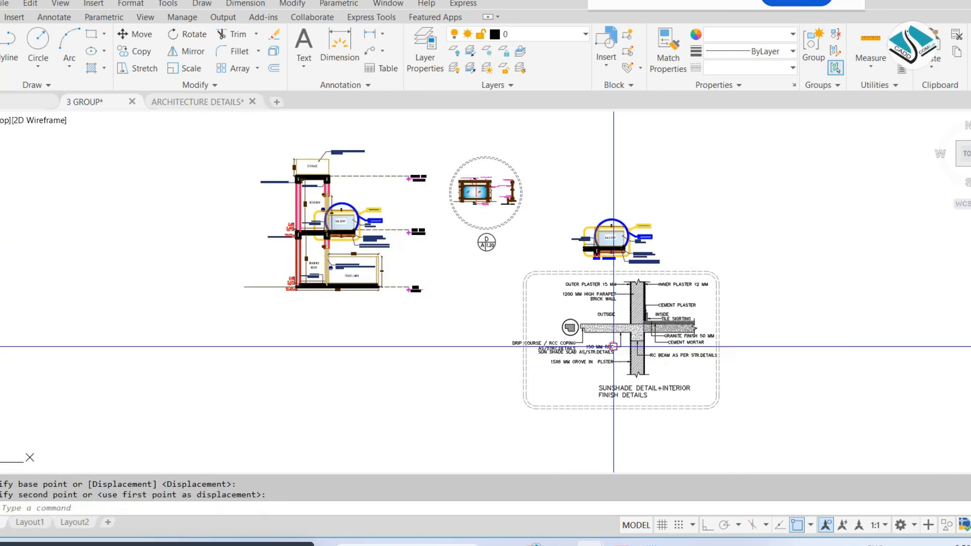
{"action": "key", "text": "Escape"}
Step: Compare the sunshade reference detail with the D2 slab, wall and balcony area in the original section
{"action": "scroll", "coordinate": [616, 287], "scroll_direction": "up", "scroll_amount": 5}
{"action": "scroll", "coordinate": [618, 284], "scroll_direction": "up", "scroll_amount": 3}
{"action": "scroll", "coordinate": [628, 217], "scroll_direction": "down", "scroll_amount": 6}
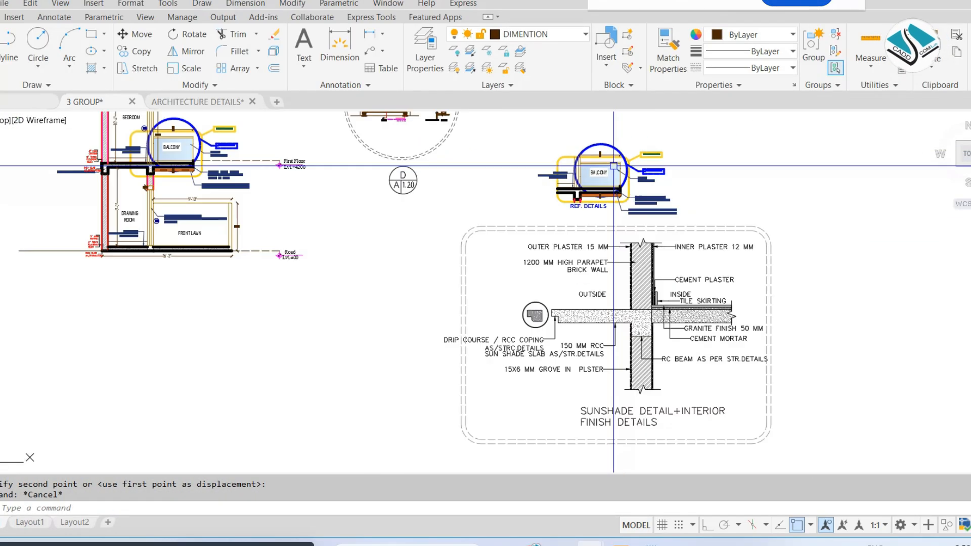
{"action": "scroll", "coordinate": [317, 200], "scroll_direction": "up", "scroll_amount": 6}
{"action": "scroll", "coordinate": [317, 199], "scroll_direction": "up", "scroll_amount": 2}
{"action": "middle_click_drag", "start_coordinate": [252, 213], "coordinate": [506, 258]}
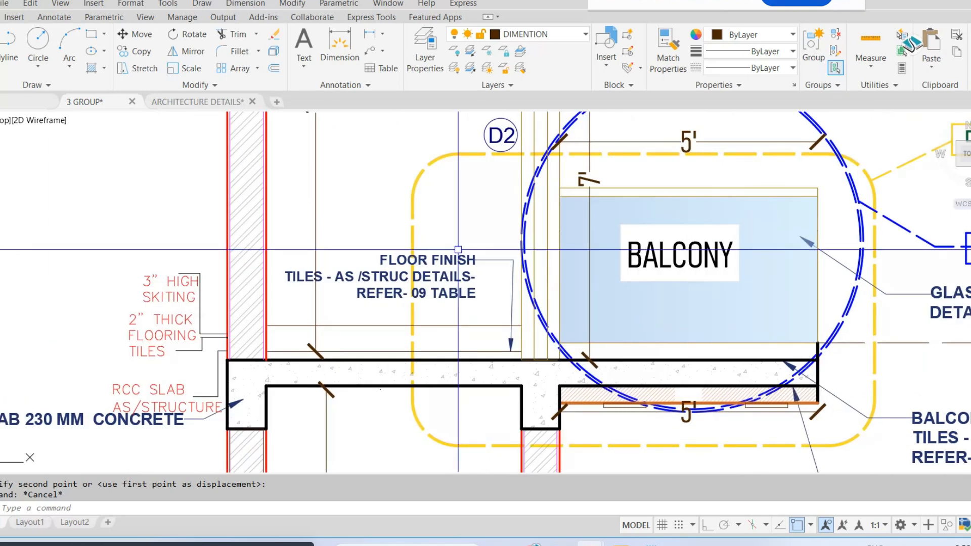
{"action": "scroll", "coordinate": [472, 243], "scroll_direction": "down", "scroll_amount": 2}
{"action": "scroll", "coordinate": [472, 244], "scroll_direction": "up", "scroll_amount": 2}
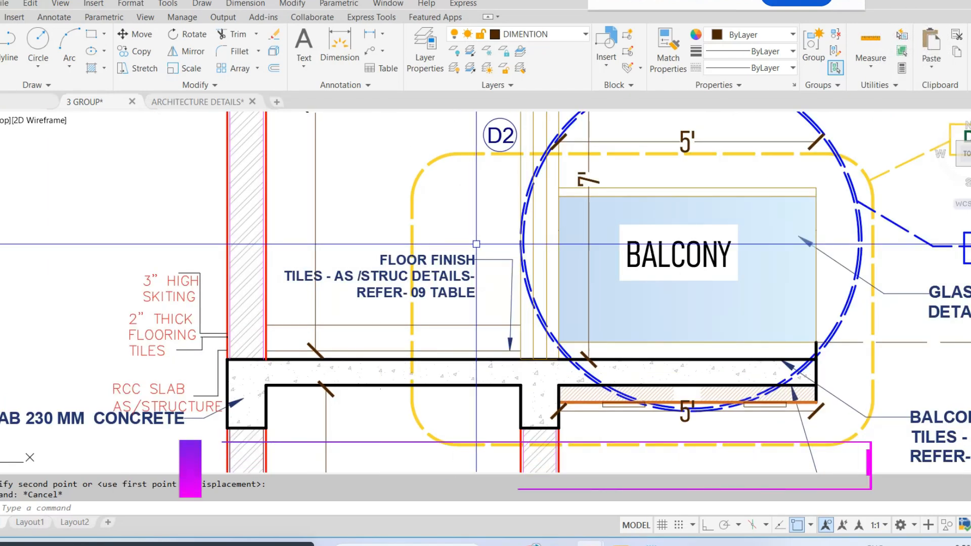
{"action": "scroll", "coordinate": [516, 374], "scroll_direction": "down", "scroll_amount": 2}
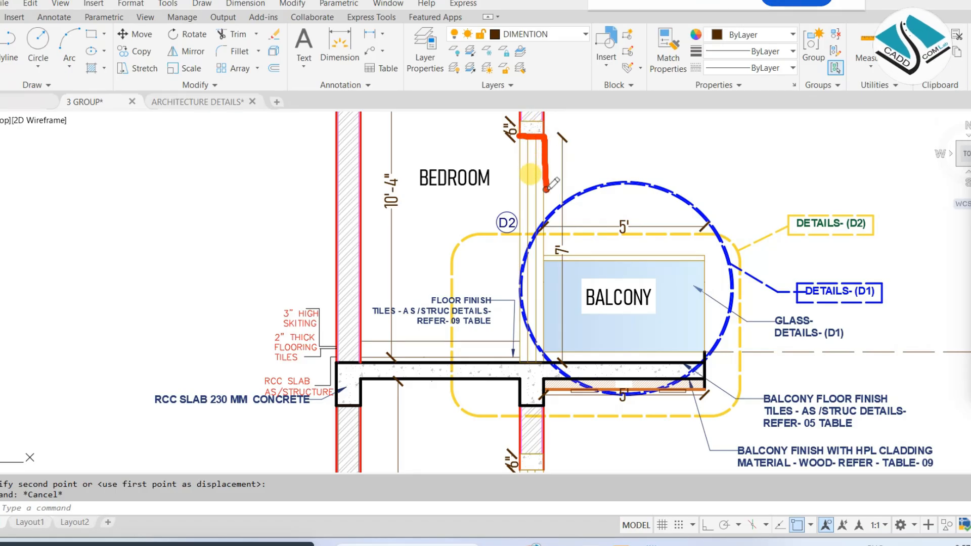
{"action": "mouse_move", "coordinate": [546, 228]}
{"action": "left_mouse_down"}
{"action": "mouse_move", "coordinate": [706, 227]}
{"action": "mouse_move", "coordinate": [699, 314]}
{"action": "left_mouse_up"}
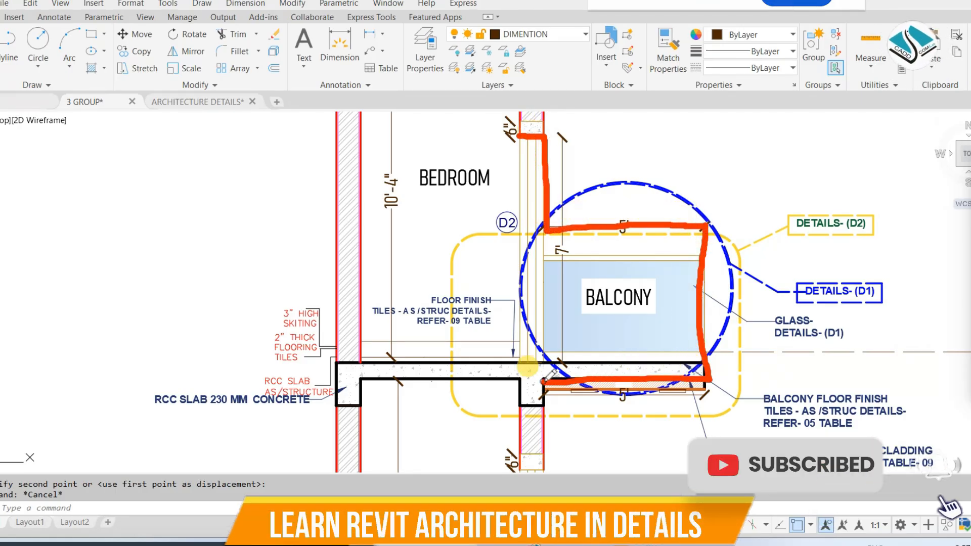
{"action": "left_click_drag", "start_coordinate": [494, 375], "coordinate": [465, 377]}
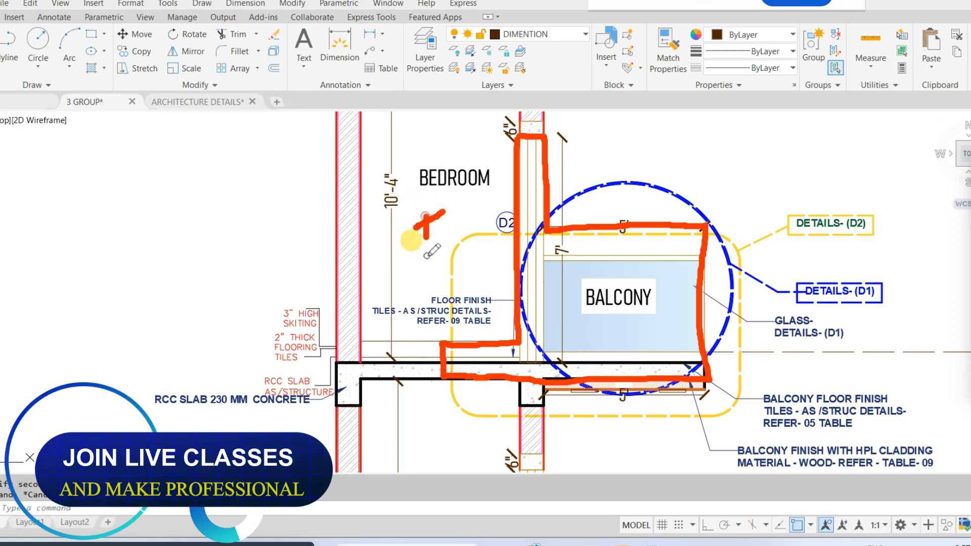
{"action": "left_click_drag", "start_coordinate": [718, 141], "coordinate": [714, 142]}
{"action": "left_click_drag", "start_coordinate": [698, 191], "coordinate": [756, 171]}
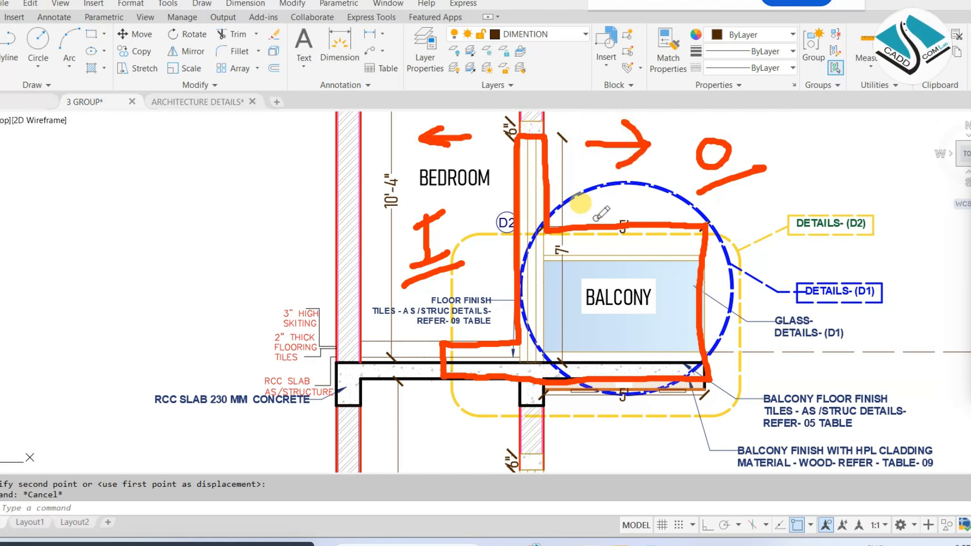
{"action": "key", "text": "Escape"}
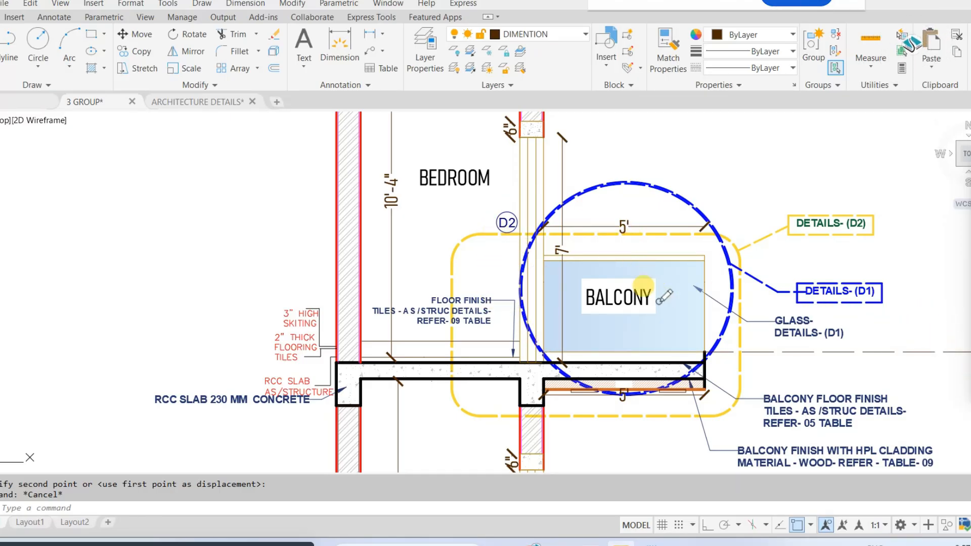
Step: Erase the blue dashed D1 circle from the trimmed balcony detail
{"action": "scroll", "coordinate": [635, 234], "scroll_direction": "down", "scroll_amount": 5}
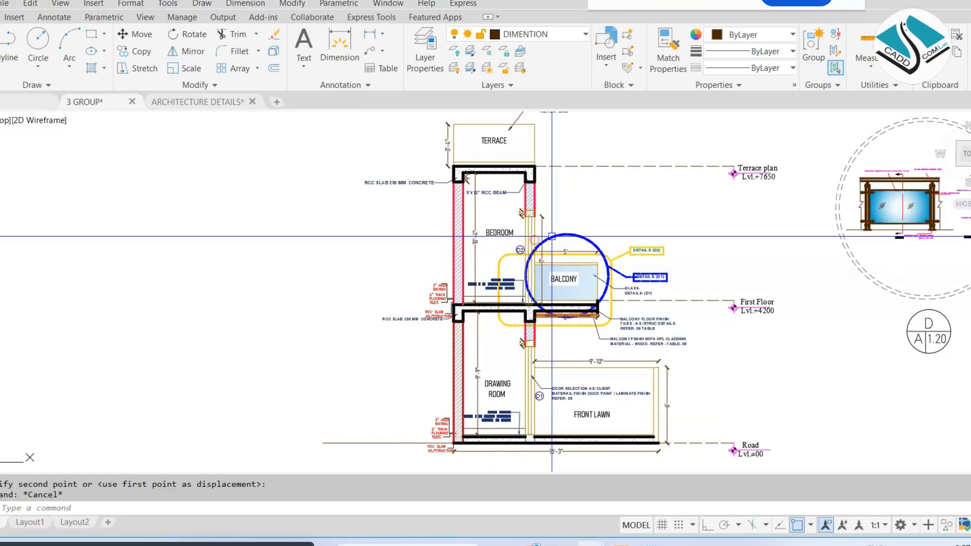
{"action": "middle_click_drag", "start_coordinate": [635, 234], "coordinate": [516, 226]}
{"action": "scroll", "coordinate": [516, 226], "scroll_direction": "up", "scroll_amount": 8}
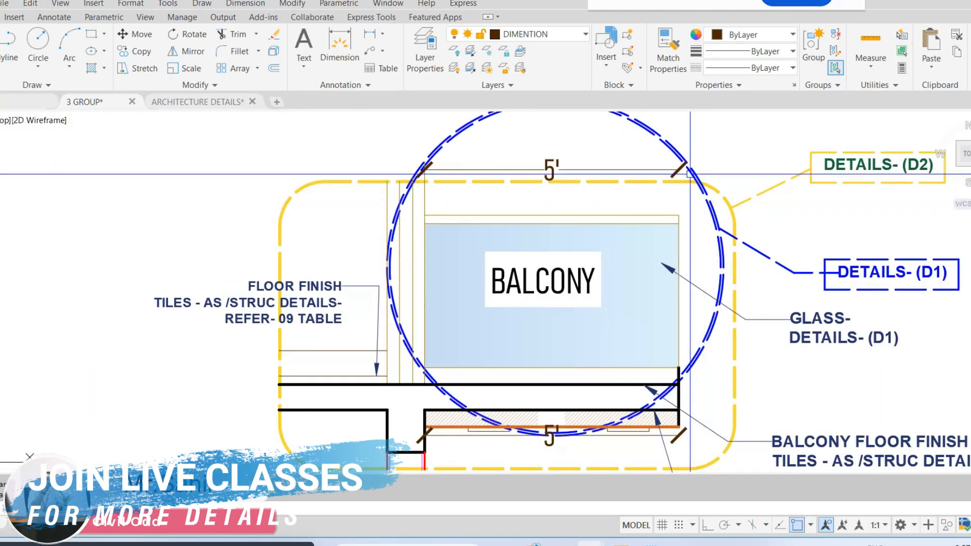
{"action": "scroll", "coordinate": [576, 160], "scroll_direction": "down", "scroll_amount": 2}
{"action": "scroll", "coordinate": [455, 237], "scroll_direction": "up", "scroll_amount": 2}
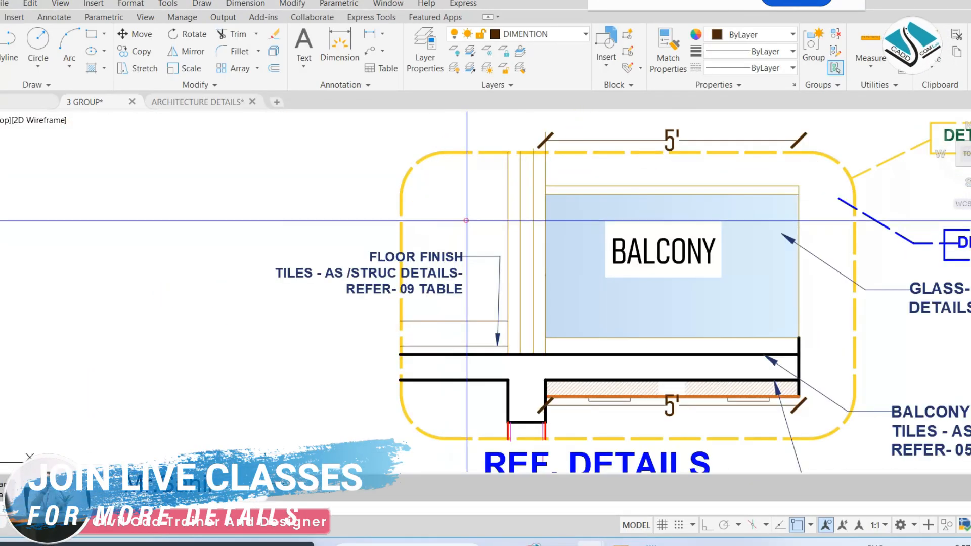
Step: Erase the FLOOR FINISH TILES leader note from the trimmed balcony detail
{"action": "scroll", "coordinate": [537, 245], "scroll_direction": "down", "scroll_amount": 1}
{"action": "scroll", "coordinate": [537, 297], "scroll_direction": "up", "scroll_amount": 6}
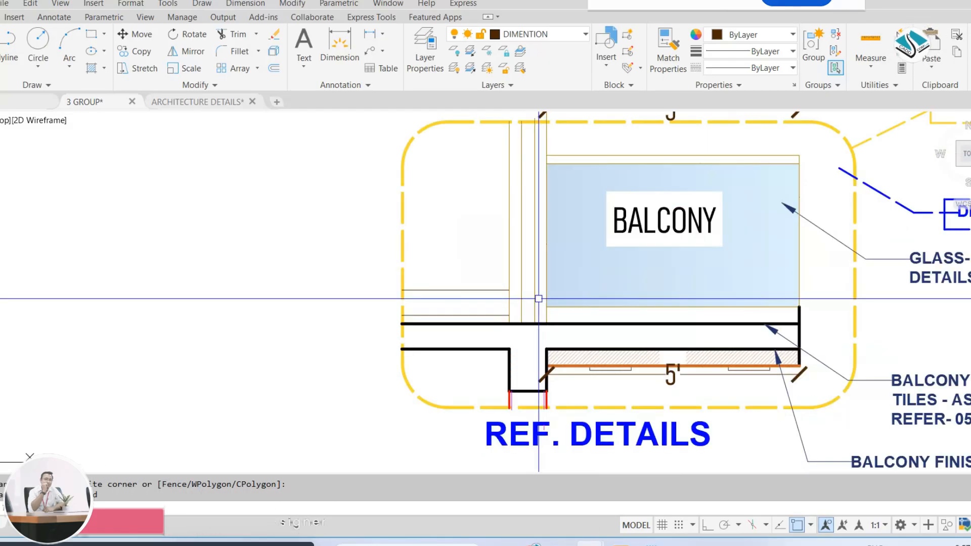
{"action": "scroll", "coordinate": [468, 324], "scroll_direction": "down", "scroll_amount": 2}
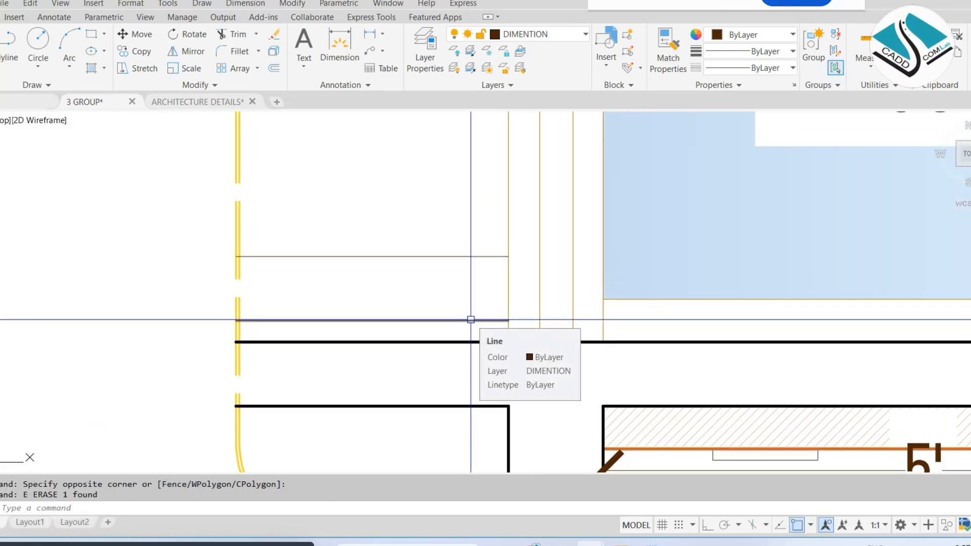
Step: Examine the floor finish lines, wall and balcony slab in the trimmed balcony detail
{"action": "mouse_move", "coordinate": [476, 300]}
{"action": "middle_mouse_down"}
{"action": "mouse_move", "coordinate": [468, 331]}
{"action": "mouse_move", "coordinate": [484, 313]}
{"action": "mouse_move", "coordinate": [481, 324]}
{"action": "middle_mouse_up"}
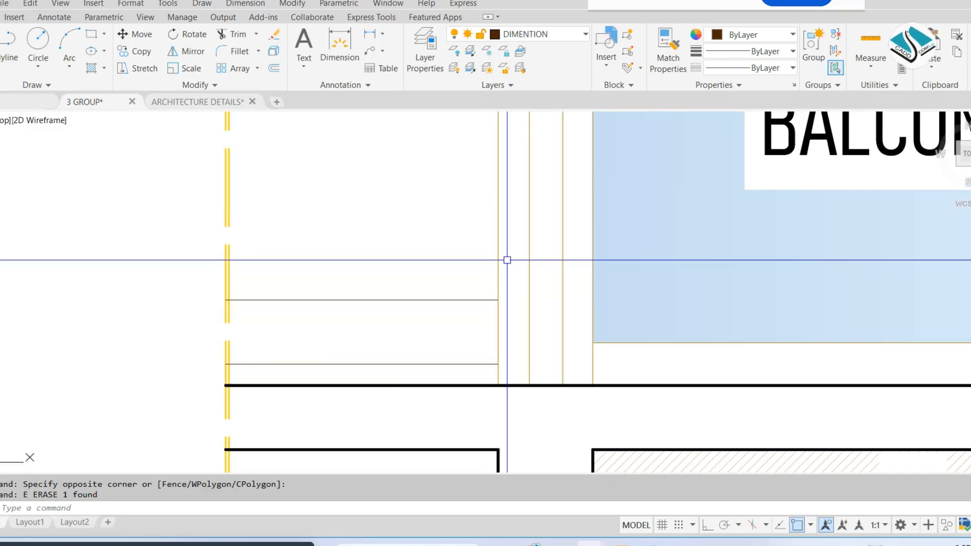
{"action": "scroll", "coordinate": [472, 271], "scroll_direction": "down", "scroll_amount": 3}
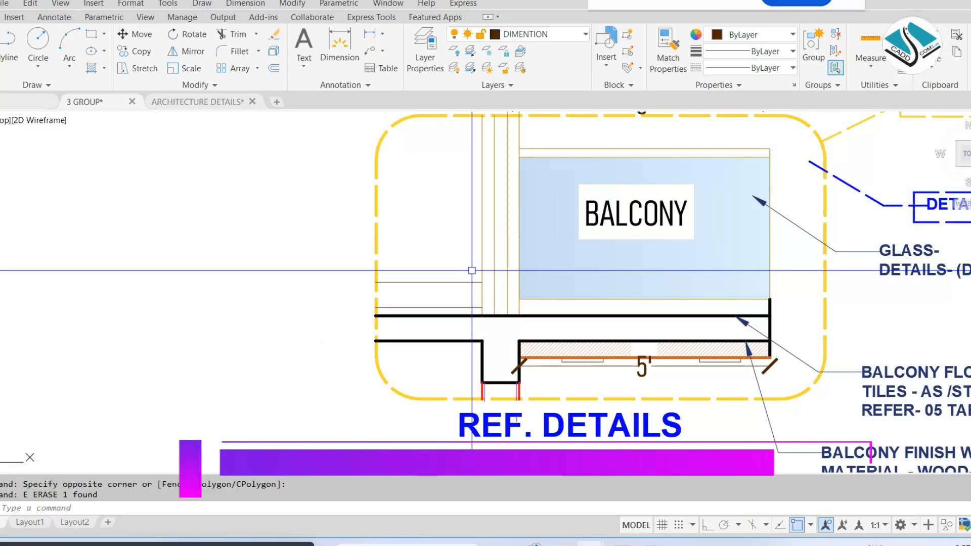
{"action": "middle_click_drag", "start_coordinate": [591, 296], "coordinate": [522, 307]}
{"action": "scroll", "coordinate": [523, 307], "scroll_direction": "up", "scroll_amount": 2}
{"action": "middle_click_drag", "start_coordinate": [601, 315], "coordinate": [546, 310]}
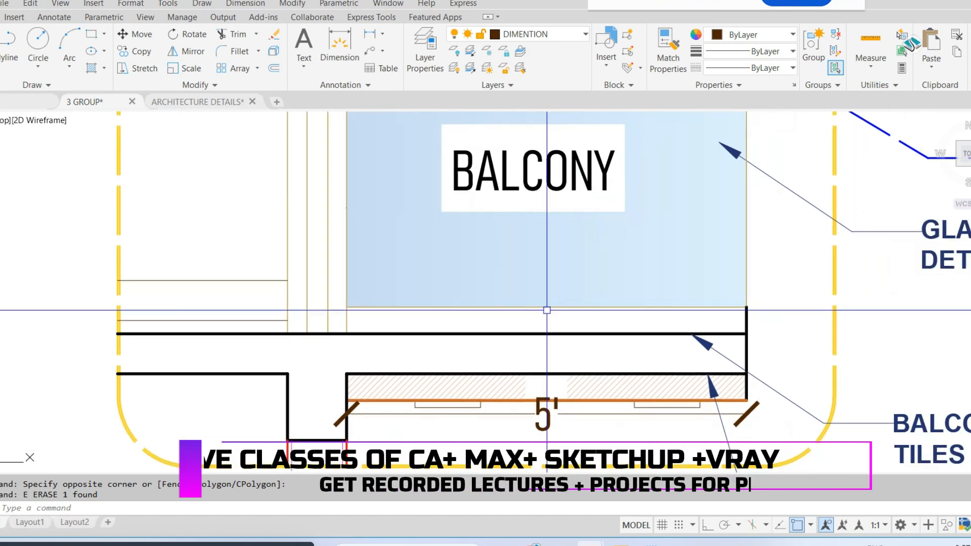
{"action": "scroll", "coordinate": [546, 310], "scroll_direction": "down", "scroll_amount": 2}
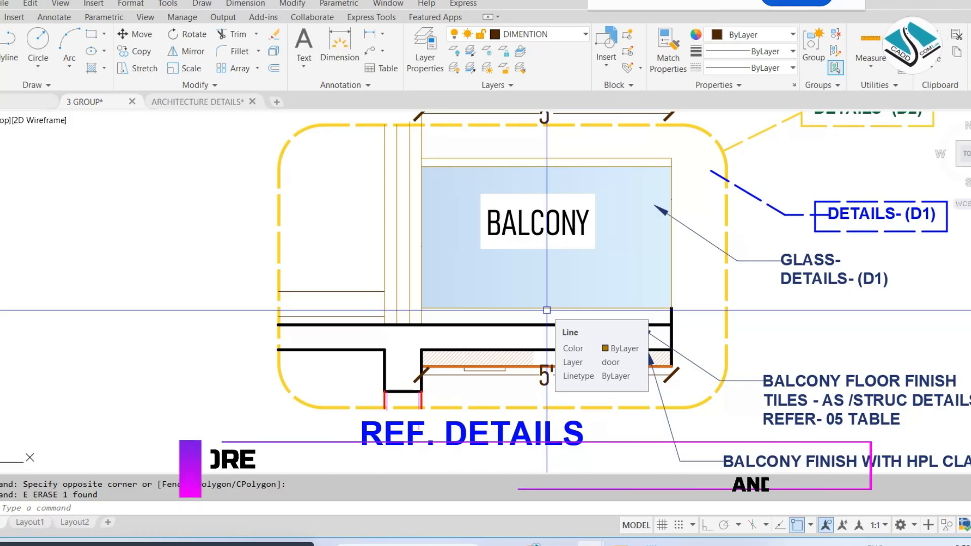
Step: Scale the whole sunshade reference detail, including its notes and dashed border, by a factor of 0.4
{"action": "key", "text": "Escape"}
{"action": "scroll", "coordinate": [547, 310], "scroll_direction": "down", "scroll_amount": 6}
{"action": "middle_click_drag", "start_coordinate": [550, 256], "coordinate": [550, 298]}
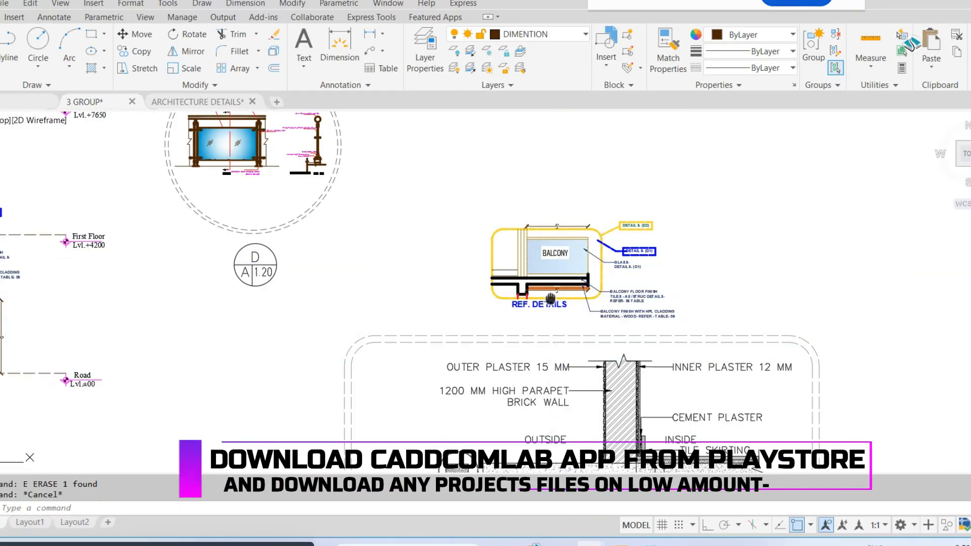
{"action": "scroll", "coordinate": [550, 298], "scroll_direction": "down", "scroll_amount": 2}
{"action": "left_click", "coordinate": [715, 219]}
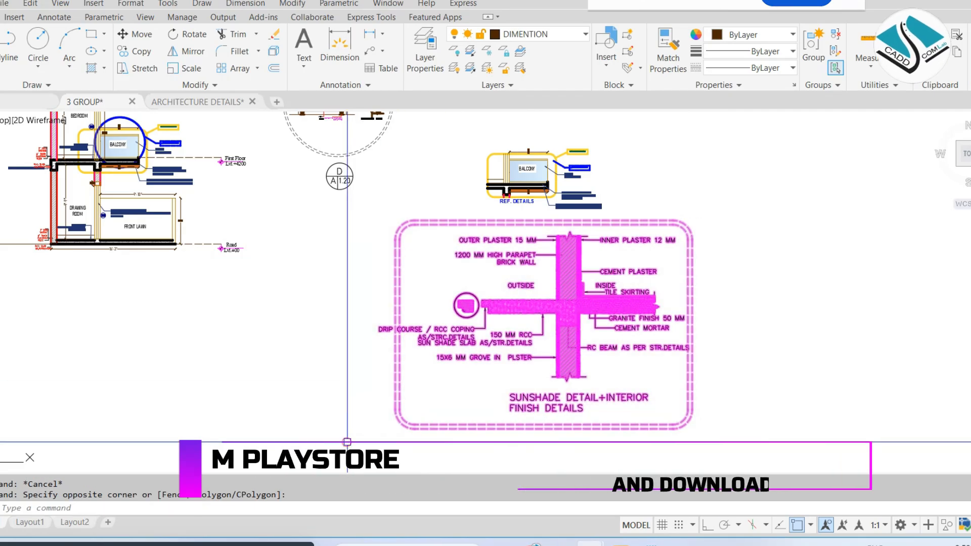
{"action": "left_click", "coordinate": [347, 441]}
{"action": "type", "text": "sc"}
{"action": "key", "text": "Return"}
{"action": "left_click", "coordinate": [525, 308]}
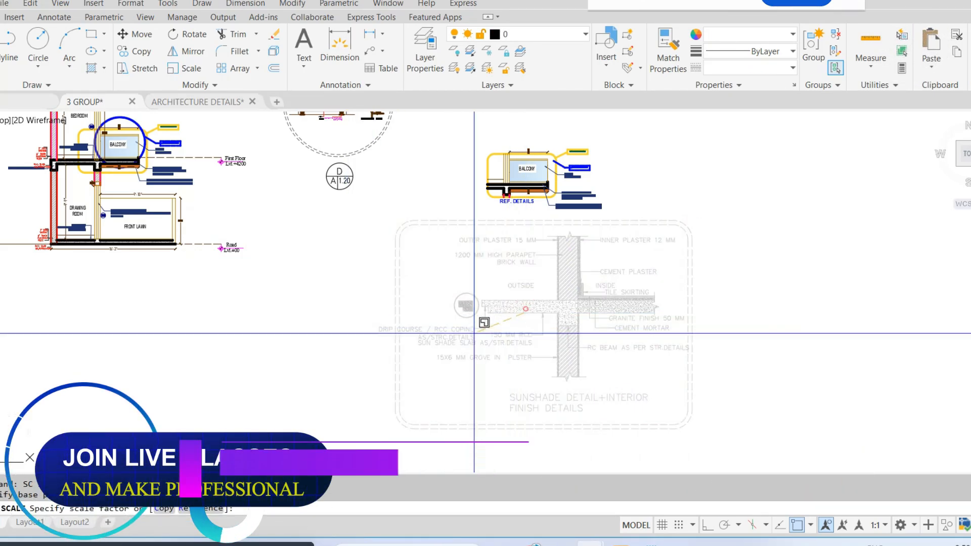
{"action": "type", "text": "0.4"}
{"action": "key", "text": "Return"}
Step: Move the reduced sunshade detail to the lower left of the trimmed balcony detail, close to its REF. DETAILS title
{"action": "left_click", "coordinate": [715, 260]}
{"action": "left_click", "coordinate": [418, 386]}
{"action": "type", "text": "m"}
{"action": "key", "text": "Return"}
{"action": "scroll", "coordinate": [549, 310], "scroll_direction": "up", "scroll_amount": 3}
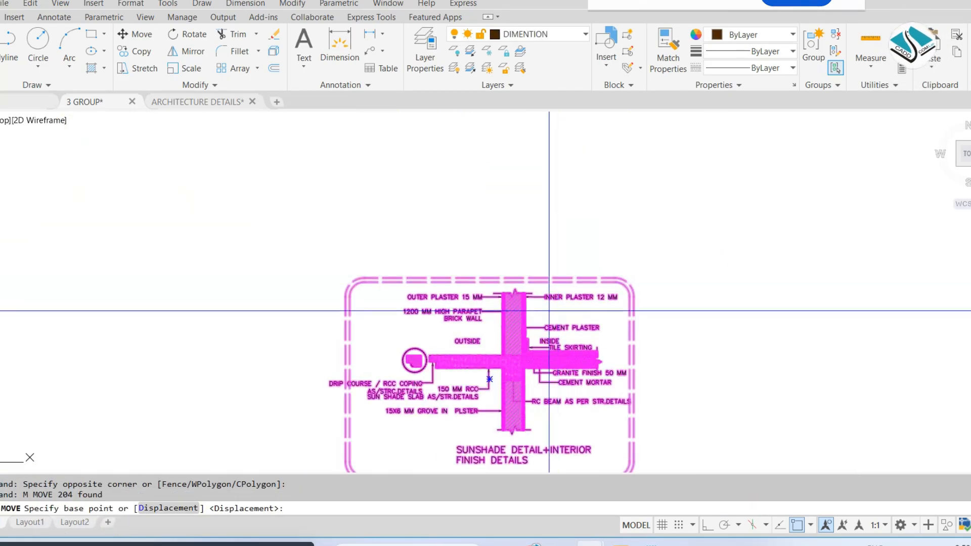
{"action": "scroll", "coordinate": [549, 311], "scroll_direction": "down", "scroll_amount": 3}
{"action": "scroll", "coordinate": [591, 304], "scroll_direction": "up", "scroll_amount": 4}
{"action": "left_click", "coordinate": [523, 324]}
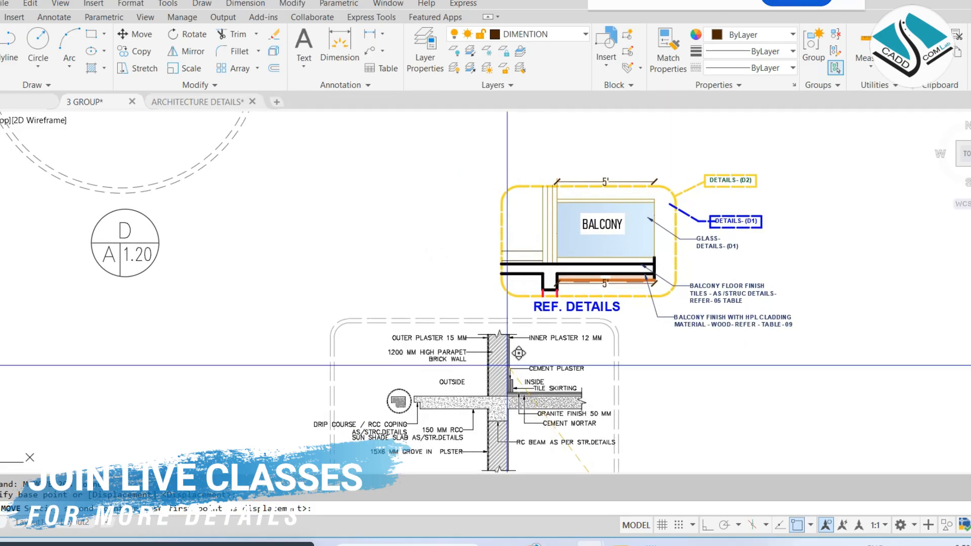
{"action": "left_click", "coordinate": [395, 340]}
Step: Erase the SUNSHADE DETAIL+INTERIOR FINISH DETAILS title from the reference detail
{"action": "middle_click_drag", "start_coordinate": [413, 465], "coordinate": [442, 380]}
{"action": "left_click", "coordinate": [442, 380]}
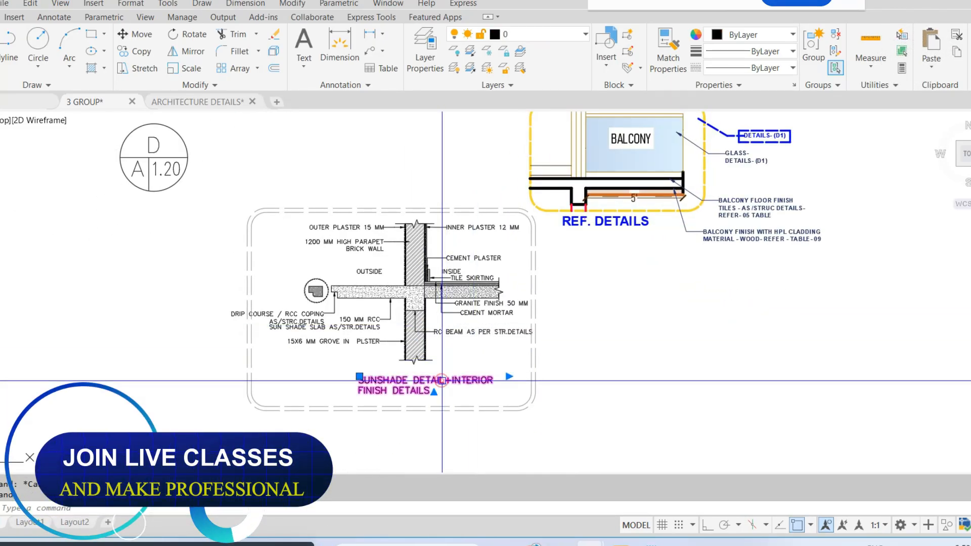
{"action": "scroll", "coordinate": [436, 261], "scroll_direction": "up", "scroll_amount": 4}
{"action": "type", "text": "e"}
{"action": "key", "text": "Return"}
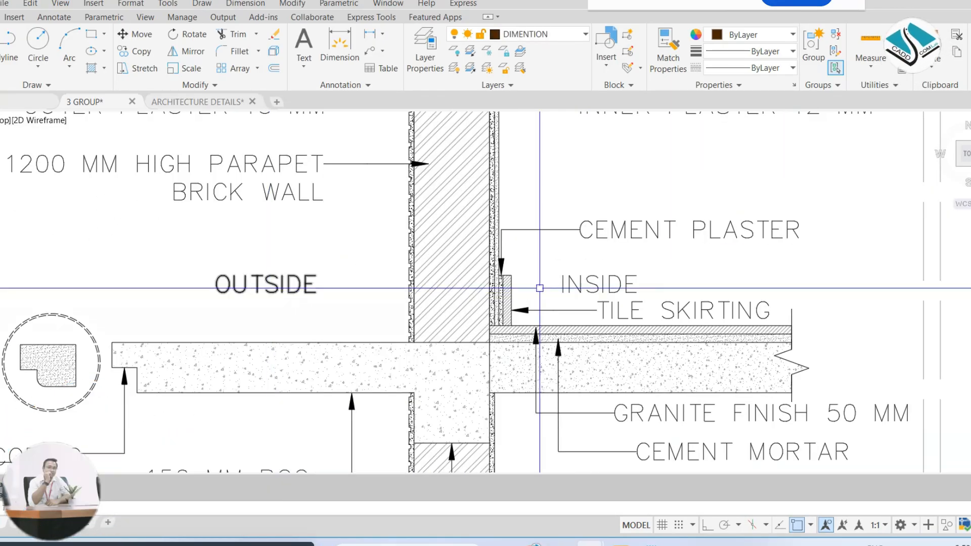
Step: Compare the wall, beam and floor layers of the sunshade detail with the same junction in the trimmed balcony detail
{"action": "scroll", "coordinate": [553, 290], "scroll_direction": "down", "scroll_amount": 2}
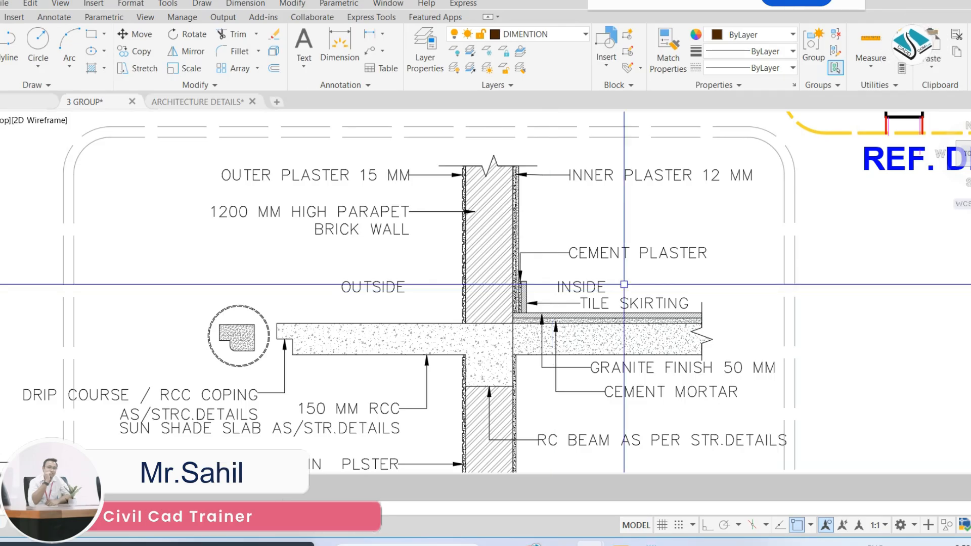
{"action": "scroll", "coordinate": [624, 284], "scroll_direction": "down", "scroll_amount": 4}
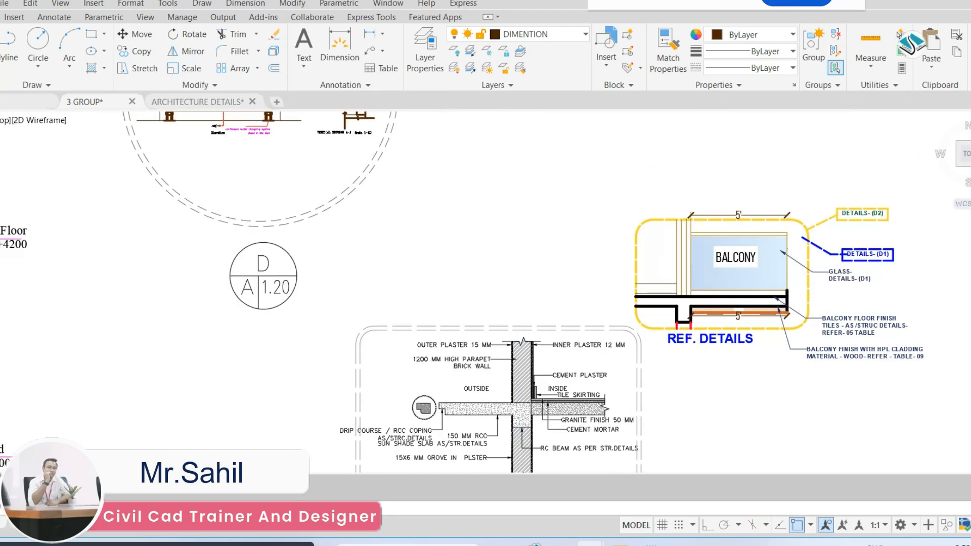
{"action": "scroll", "coordinate": [692, 293], "scroll_direction": "up", "scroll_amount": 6}
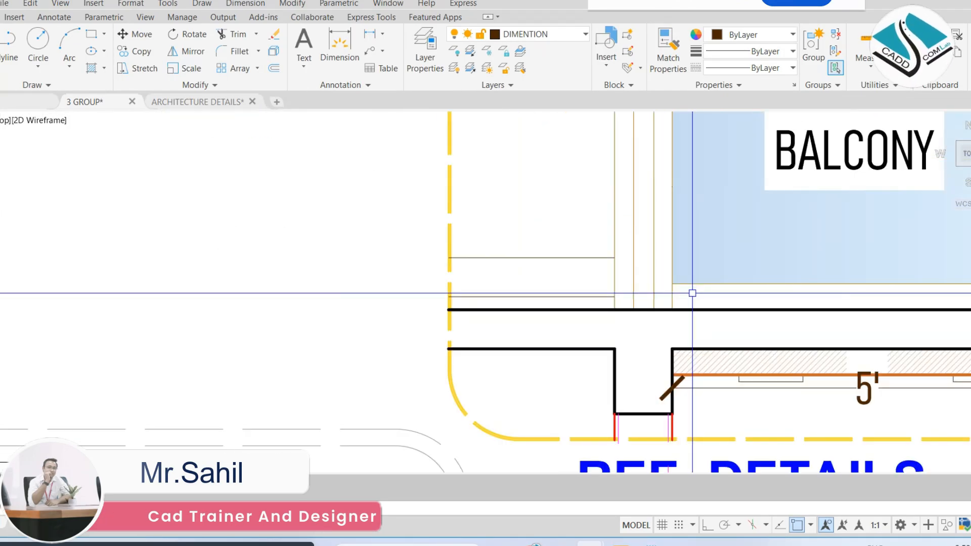
{"action": "middle_click_drag", "start_coordinate": [553, 310], "coordinate": [548, 336]}
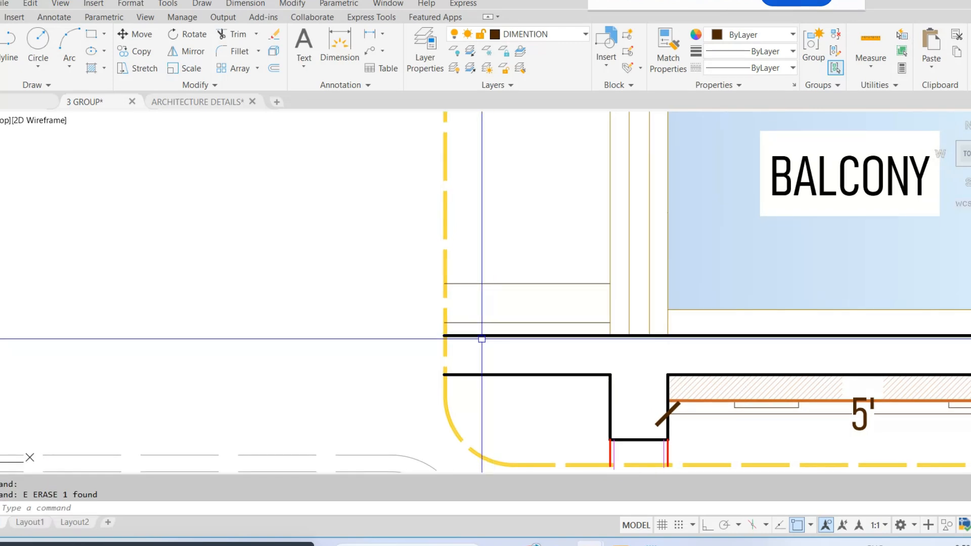
{"action": "scroll", "coordinate": [606, 325], "scroll_direction": "down", "scroll_amount": 4}
{"action": "middle_click_drag", "start_coordinate": [384, 414], "coordinate": [404, 333]}
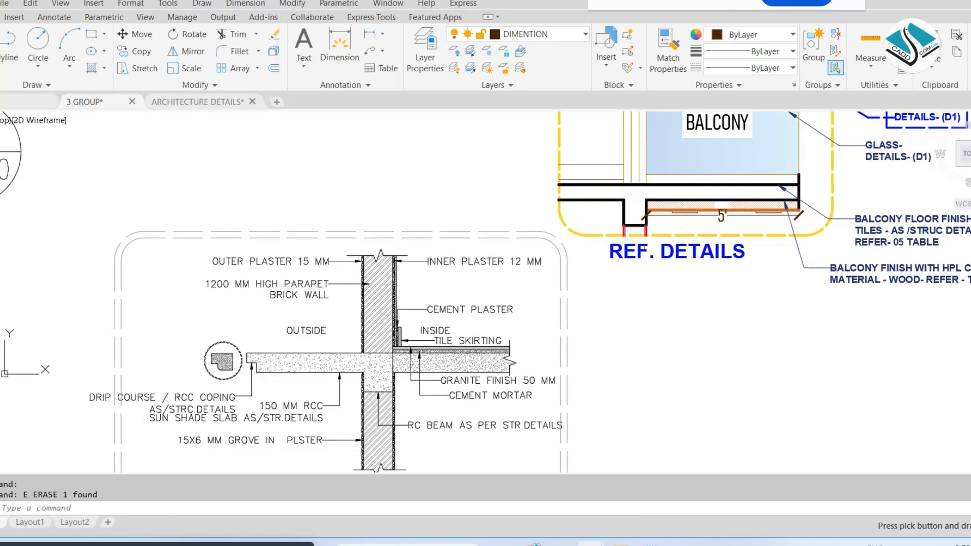
{"action": "scroll", "coordinate": [388, 404], "scroll_direction": "up", "scroll_amount": 5}
{"action": "scroll", "coordinate": [407, 314], "scroll_direction": "up", "scroll_amount": 2}
{"action": "scroll", "coordinate": [419, 329], "scroll_direction": "down", "scroll_amount": 2}
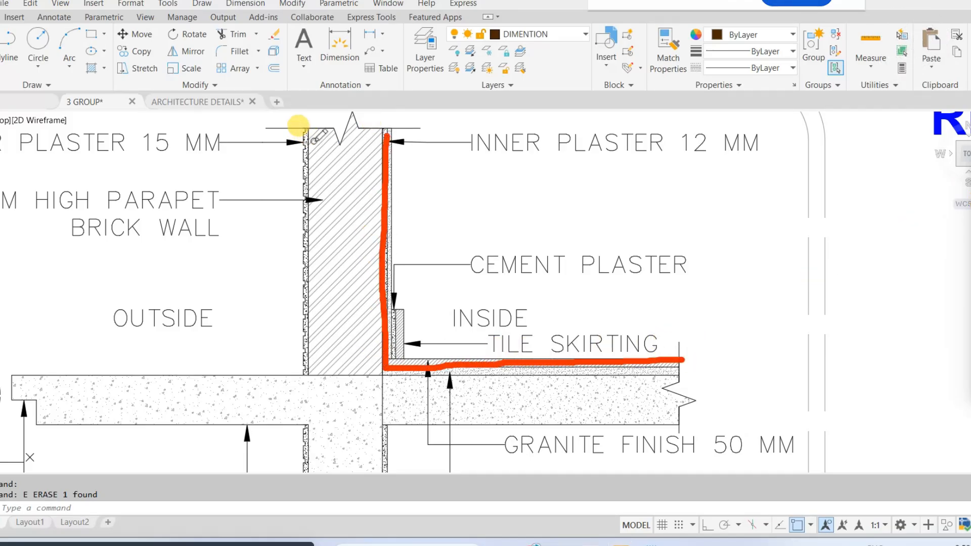
Step: Trace the plaster, slab and soffit edges of the sunshade detail and examine its granite finish and cement mortar layers
{"action": "mouse_move", "coordinate": [308, 200]}
{"action": "left_mouse_down"}
{"action": "mouse_move", "coordinate": [306, 374]}
{"action": "mouse_move", "coordinate": [114, 383]}
{"action": "left_mouse_up"}
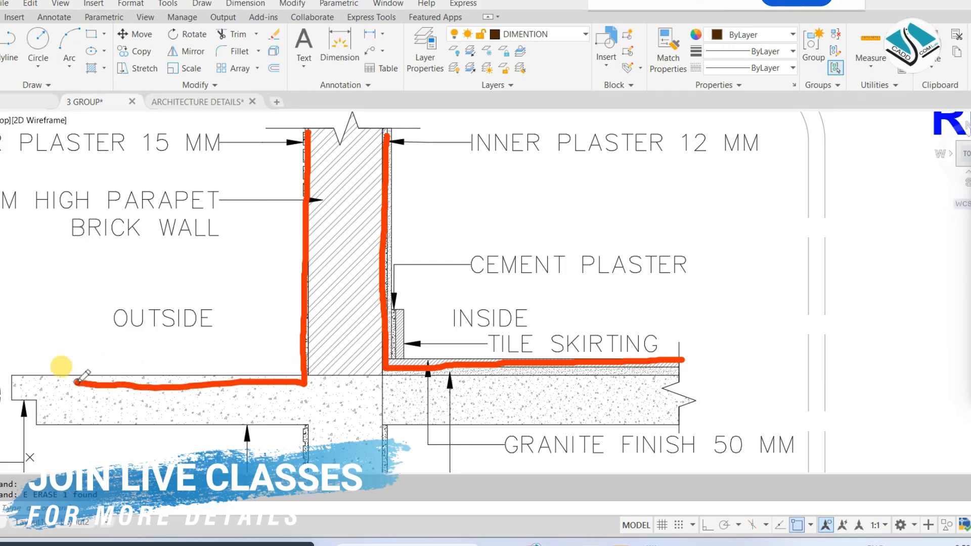
{"action": "left_click_drag", "start_coordinate": [390, 432], "coordinate": [662, 436]}
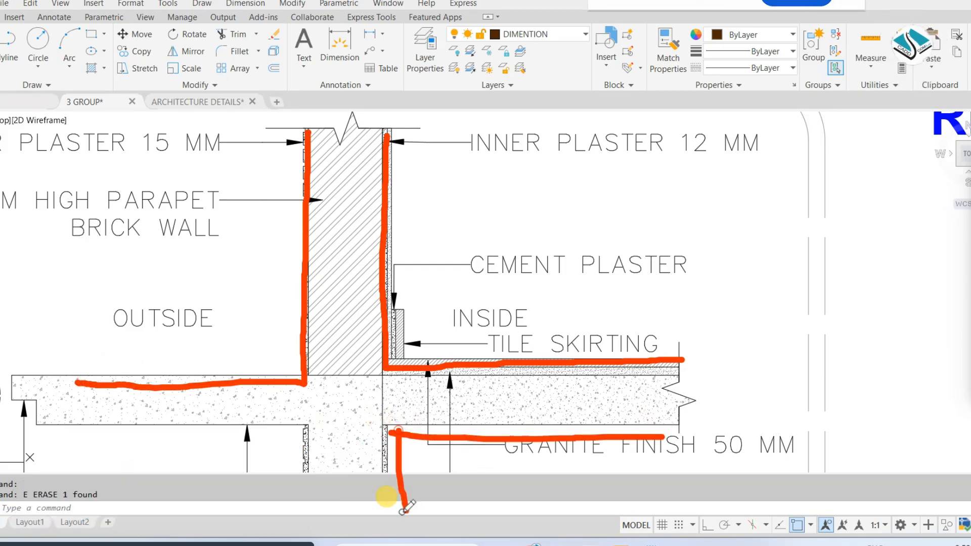
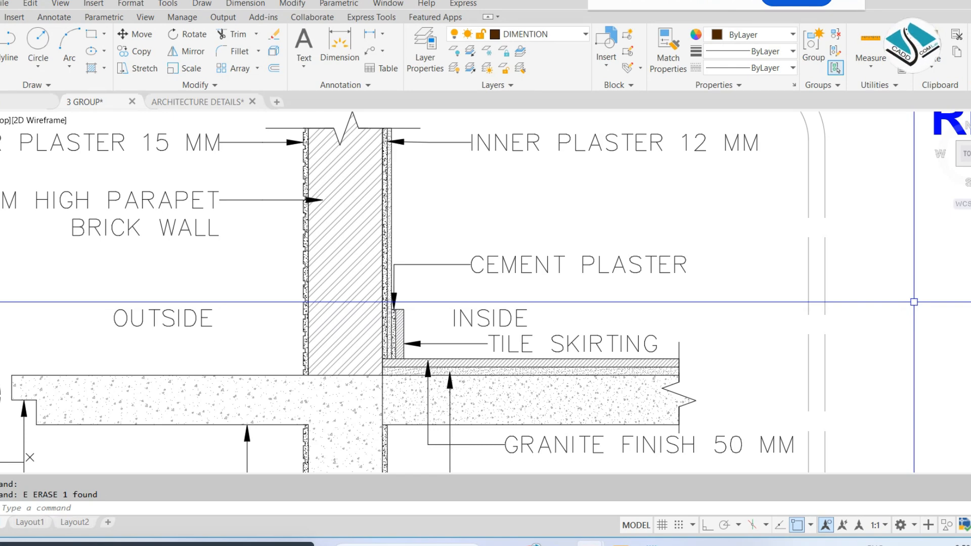
{"action": "scroll", "coordinate": [657, 349], "scroll_direction": "up", "scroll_amount": 3}
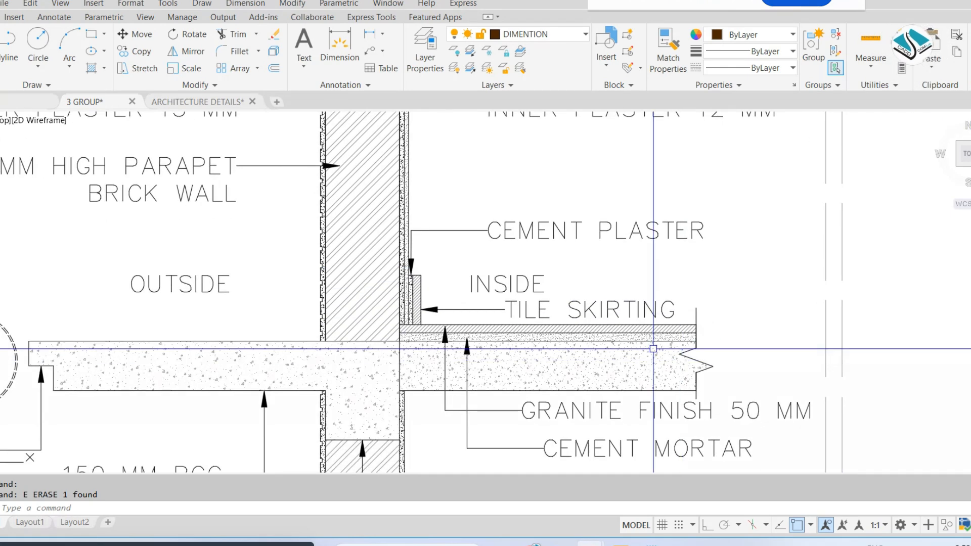
{"action": "scroll", "coordinate": [569, 357], "scroll_direction": "down", "scroll_amount": 3}
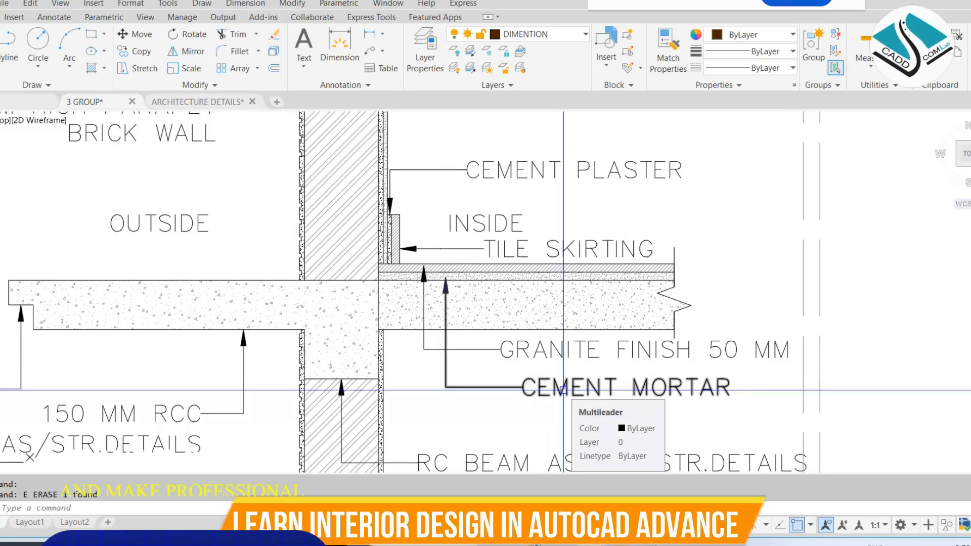
{"action": "scroll", "coordinate": [553, 360], "scroll_direction": "up", "scroll_amount": 2}
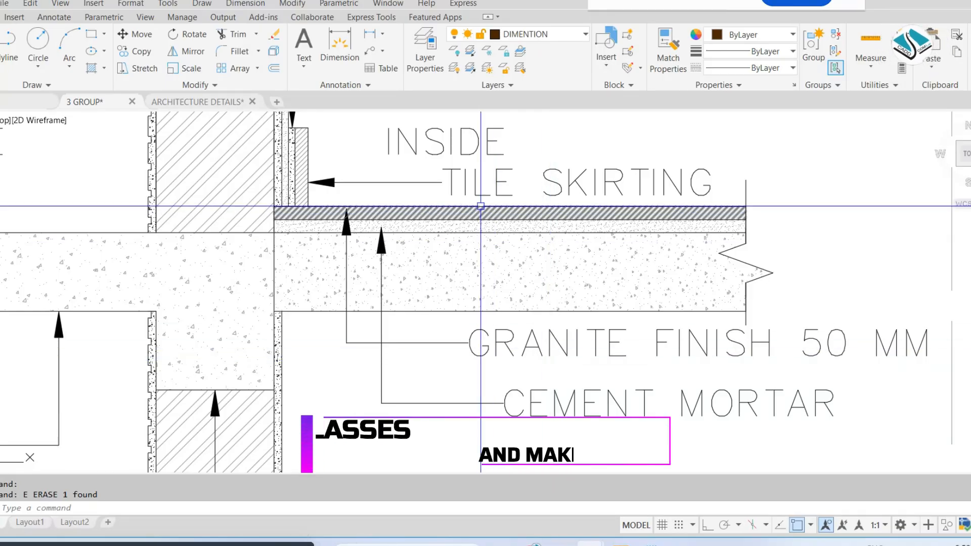
{"action": "middle_click_drag", "start_coordinate": [481, 227], "coordinate": [521, 319]}
{"action": "middle_click_drag", "start_coordinate": [448, 290], "coordinate": [482, 324]}
{"action": "scroll", "coordinate": [481, 324], "scroll_direction": "down", "scroll_amount": 2}
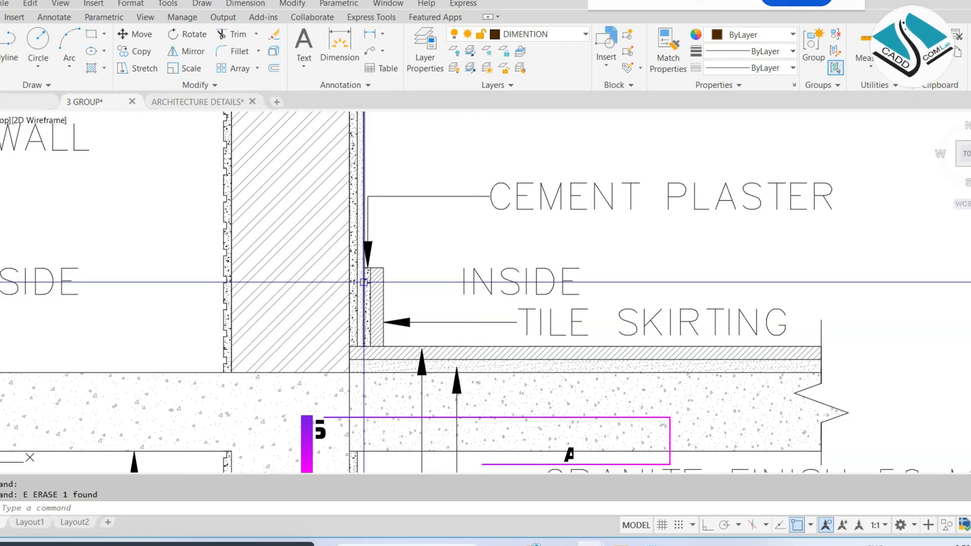
Step: Examine the inner plaster, cement plaster and tile skirting where the parapet wall meets the floor in the sunshade detail
{"action": "scroll", "coordinate": [364, 277], "scroll_direction": "up", "scroll_amount": 3}
{"action": "scroll", "coordinate": [392, 251], "scroll_direction": "down", "scroll_amount": 2}
{"action": "scroll", "coordinate": [392, 251], "scroll_direction": "down", "scroll_amount": 3}
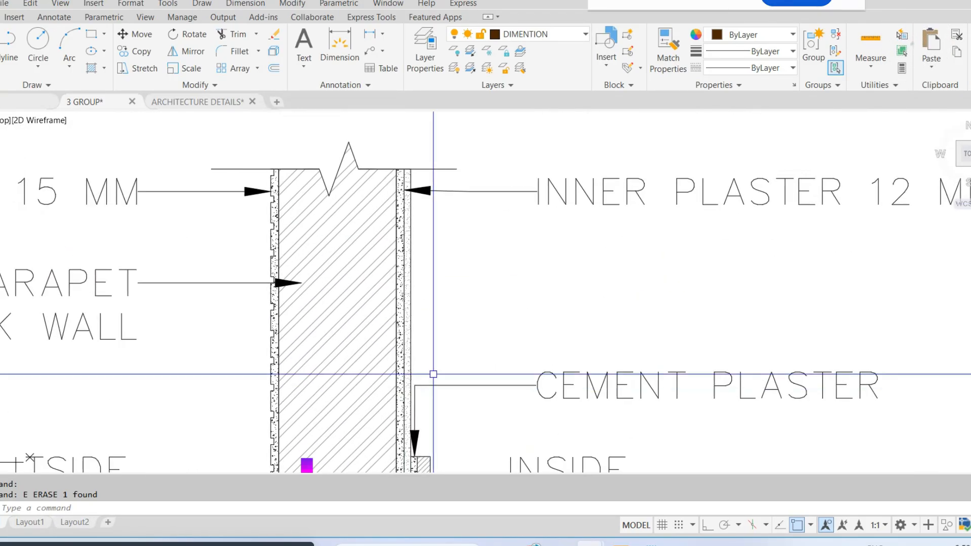
{"action": "scroll", "coordinate": [424, 199], "scroll_direction": "up", "scroll_amount": 5}
{"action": "scroll", "coordinate": [408, 220], "scroll_direction": "down", "scroll_amount": 3}
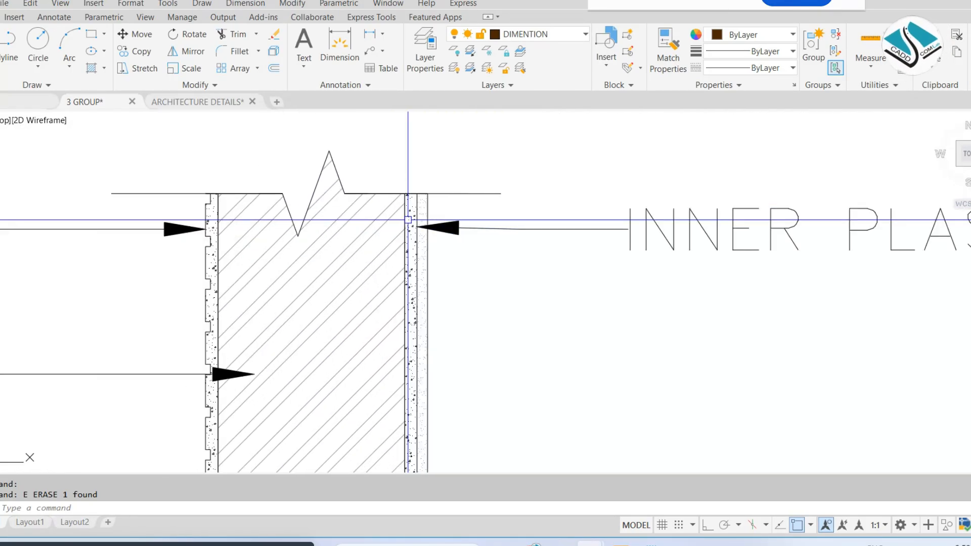
{"action": "middle_click_drag", "start_coordinate": [466, 223], "coordinate": [286, 203]}
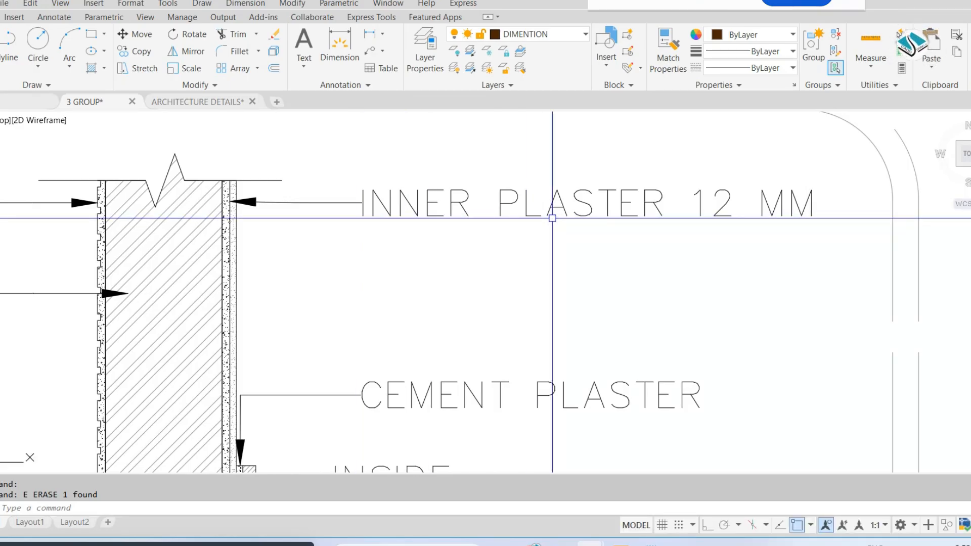
{"action": "scroll", "coordinate": [552, 218], "scroll_direction": "down", "scroll_amount": 2}
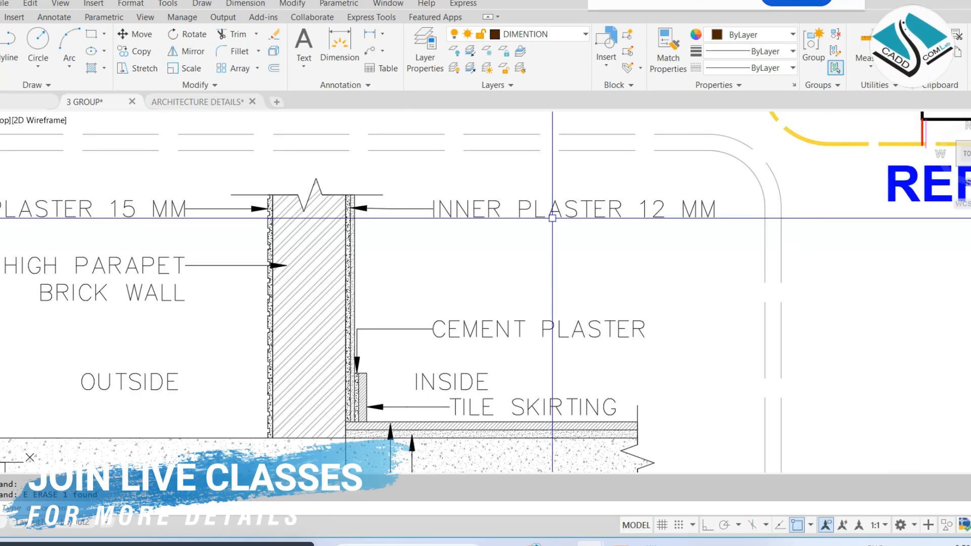
{"action": "middle_click_drag", "start_coordinate": [526, 195], "coordinate": [534, 151]}
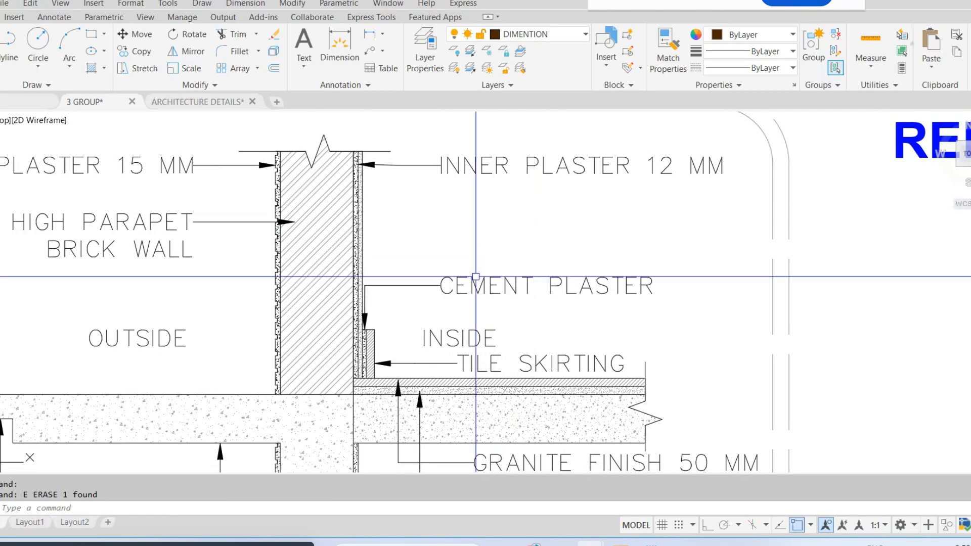
{"action": "scroll", "coordinate": [365, 366], "scroll_direction": "up", "scroll_amount": 3}
{"action": "scroll", "coordinate": [365, 366], "scroll_direction": "up", "scroll_amount": 1}
{"action": "scroll", "coordinate": [334, 286], "scroll_direction": "down", "scroll_amount": 1}
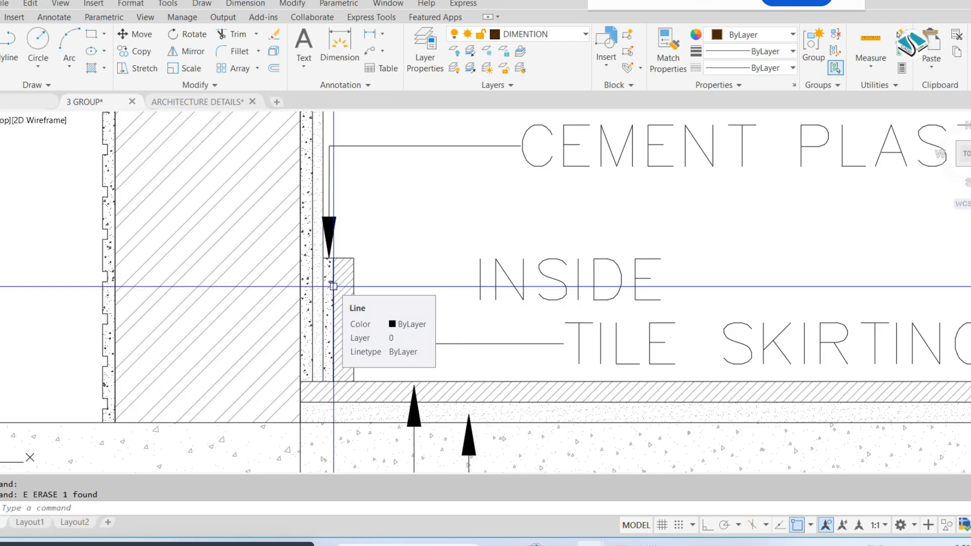
{"action": "scroll", "coordinate": [333, 286], "scroll_direction": "down", "scroll_amount": 2}
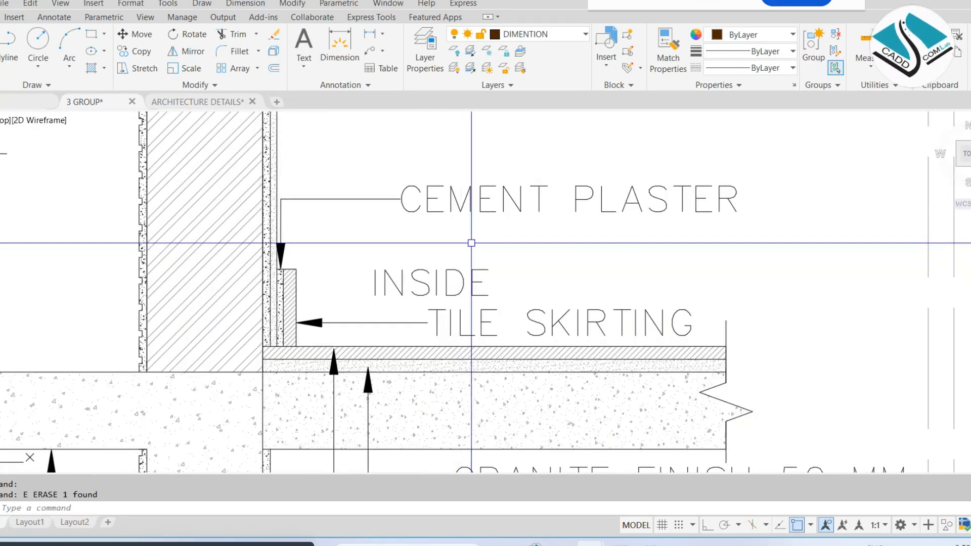
{"action": "scroll", "coordinate": [315, 323], "scroll_direction": "up", "scroll_amount": 1}
{"action": "scroll", "coordinate": [461, 316], "scroll_direction": "down", "scroll_amount": 1}
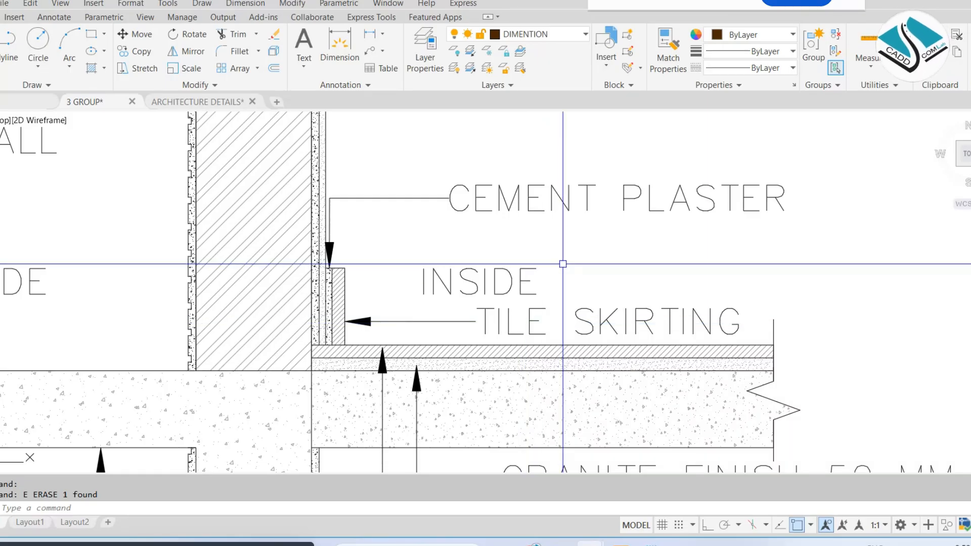
{"action": "scroll", "coordinate": [564, 263], "scroll_direction": "down", "scroll_amount": 3}
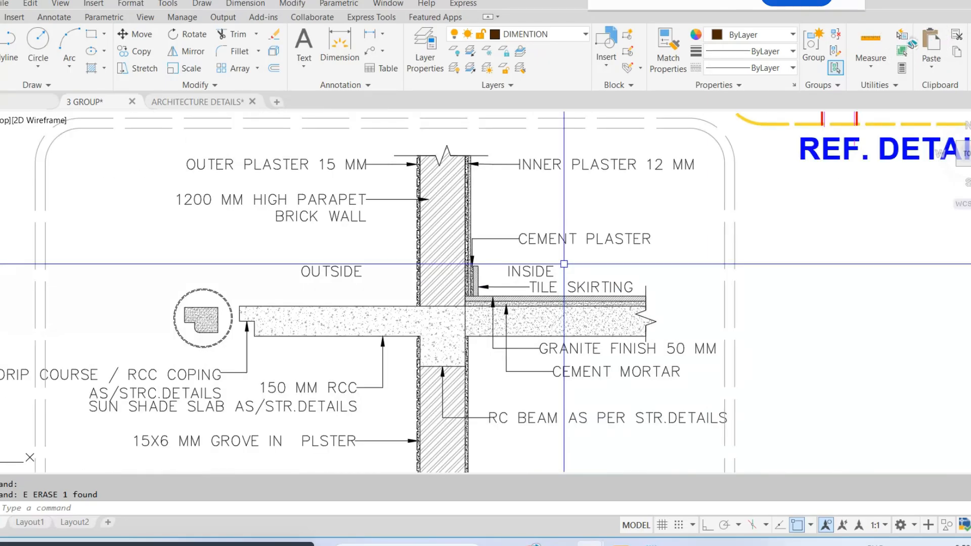
Step: Examine the outer plaster, parapet brick wall and RCC sunshade slab with their notes in the sunshade detail
{"action": "scroll", "coordinate": [405, 163], "scroll_direction": "up", "scroll_amount": 4}
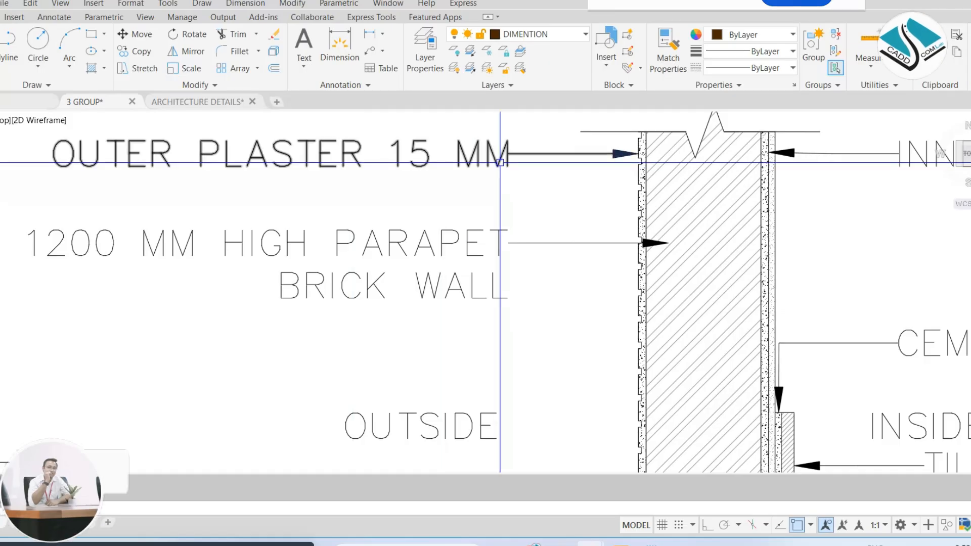
{"action": "middle_click_drag", "start_coordinate": [389, 259], "coordinate": [456, 250]}
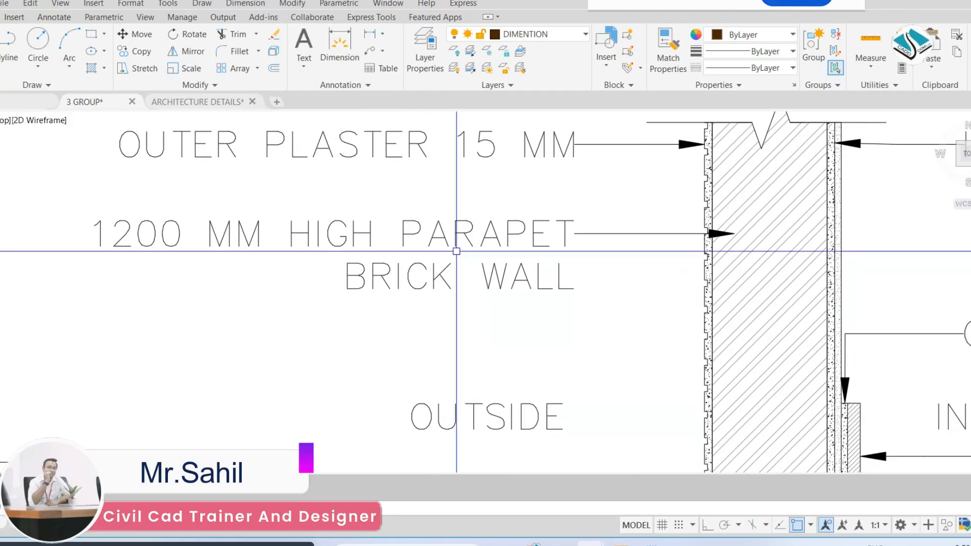
{"action": "scroll", "coordinate": [456, 251], "scroll_direction": "down", "scroll_amount": 5}
{"action": "middle_click_drag", "start_coordinate": [562, 325], "coordinate": [562, 292]}
{"action": "scroll", "coordinate": [561, 292], "scroll_direction": "up", "scroll_amount": 4}
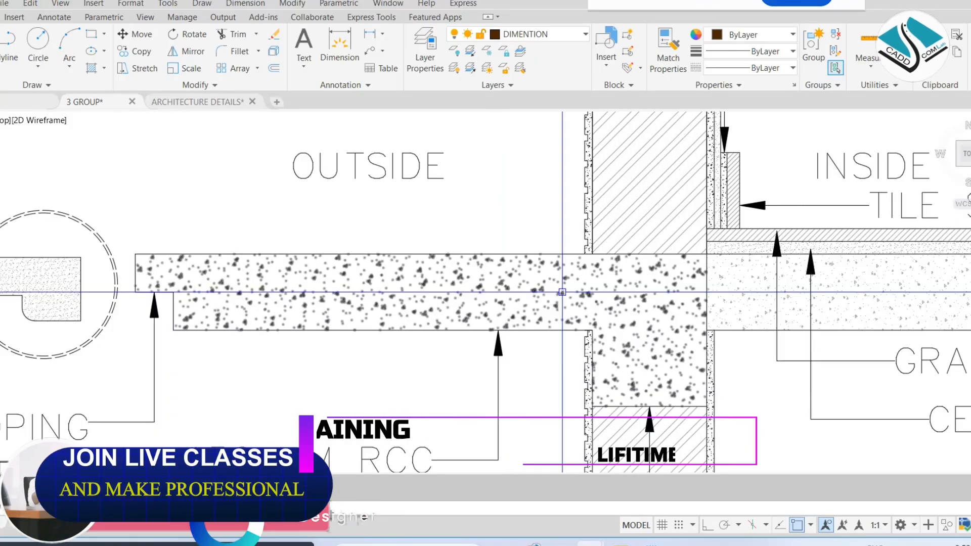
{"action": "scroll", "coordinate": [330, 280], "scroll_direction": "down", "scroll_amount": 4}
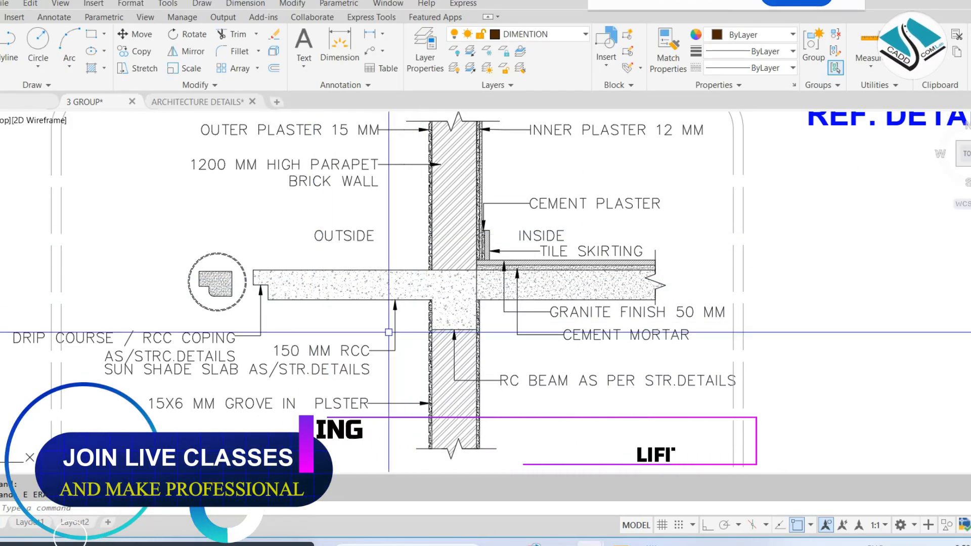
Step: Read the RCC sunshade slab and groove-in-plaster notes beside the lower wall, and review the sunshade detail as a whole
{"action": "scroll", "coordinate": [388, 332], "scroll_direction": "up", "scroll_amount": 3}
{"action": "middle_click_drag", "start_coordinate": [386, 336], "coordinate": [468, 221]}
{"action": "scroll", "coordinate": [466, 152], "scroll_direction": "down", "scroll_amount": 2}
{"action": "scroll", "coordinate": [468, 204], "scroll_direction": "up", "scroll_amount": 2}
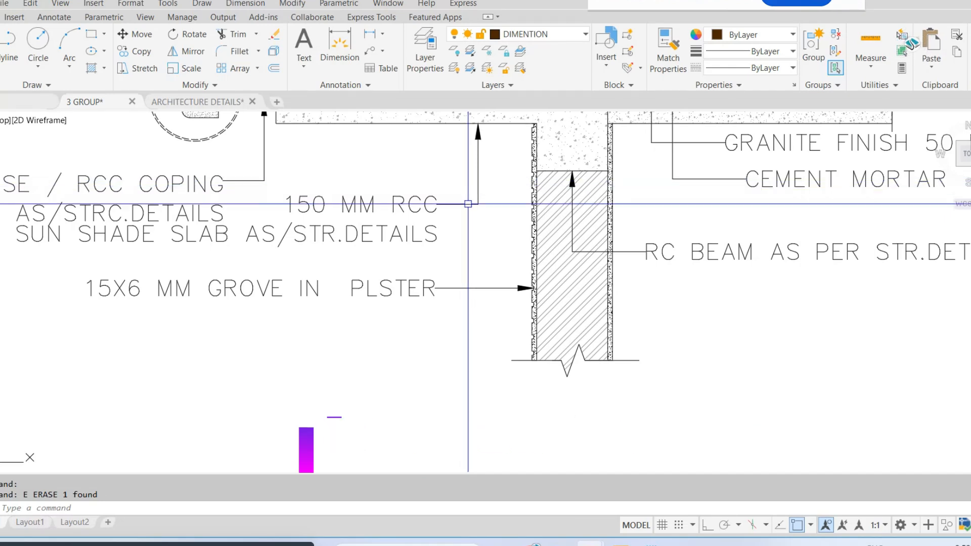
{"action": "scroll", "coordinate": [523, 257], "scroll_direction": "up", "scroll_amount": 2}
{"action": "middle_click_drag", "start_coordinate": [193, 307], "coordinate": [486, 345]}
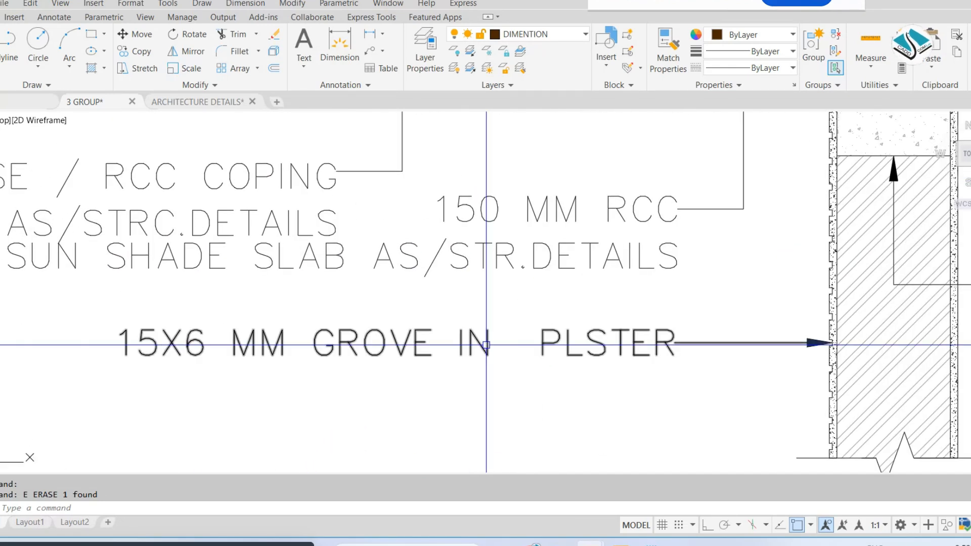
{"action": "scroll", "coordinate": [486, 345], "scroll_direction": "down", "scroll_amount": 3}
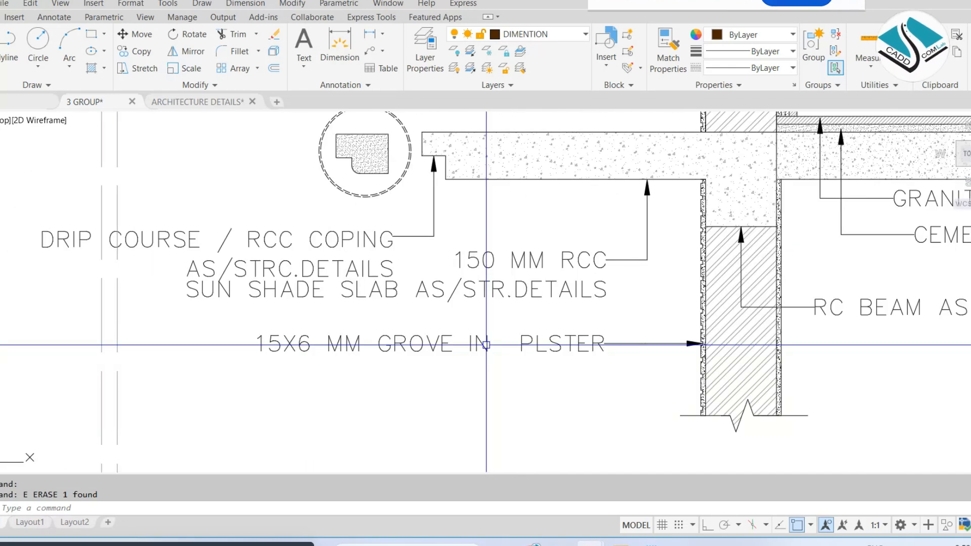
{"action": "scroll", "coordinate": [486, 345], "scroll_direction": "down", "scroll_amount": 2}
{"action": "middle_click_drag", "start_coordinate": [520, 303], "coordinate": [443, 358]}
{"action": "scroll", "coordinate": [446, 342], "scroll_direction": "down", "scroll_amount": 2}
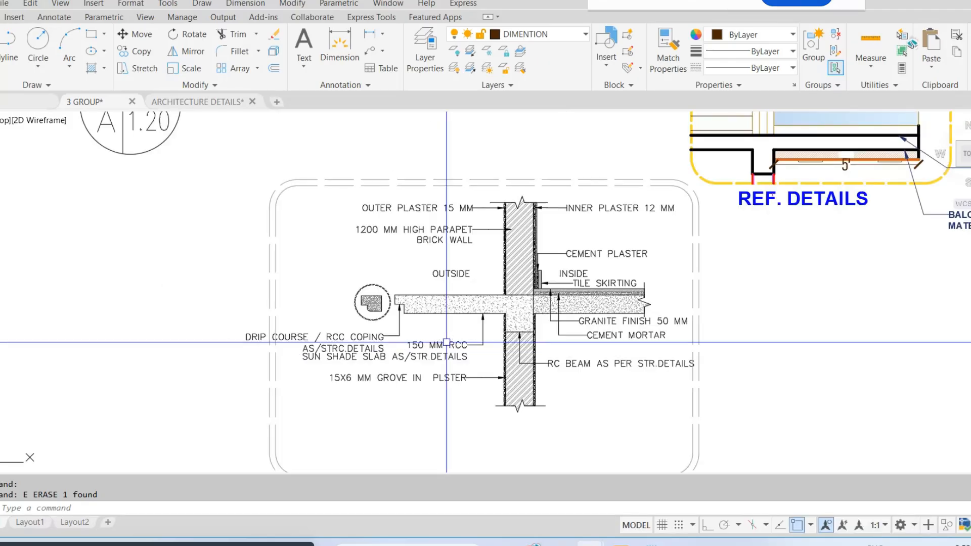
Step: Match the sunshade detail's double rounded border to the yellow dashed outline of the balcony reference detail
{"action": "scroll", "coordinate": [473, 328], "scroll_direction": "down", "scroll_amount": 2}
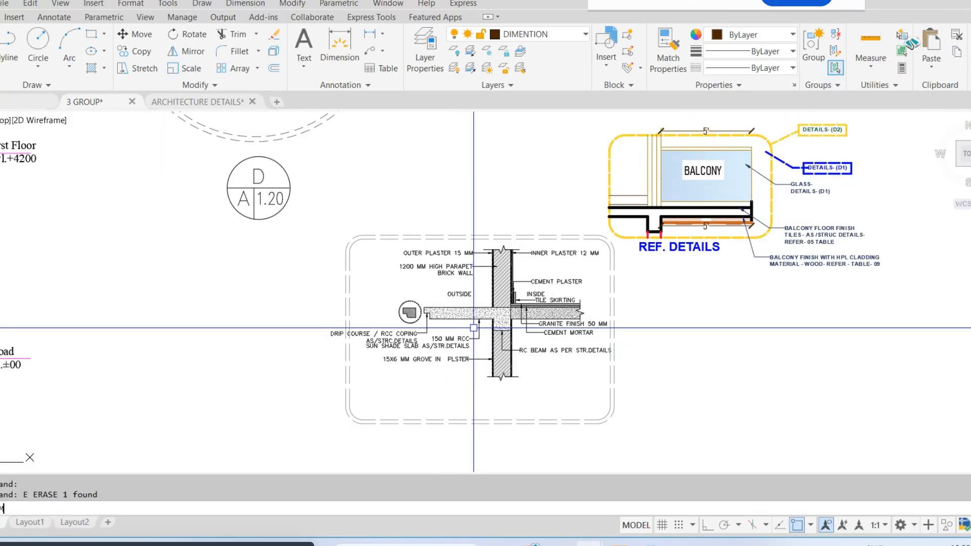
{"action": "type", "text": "A"}
{"action": "key", "text": "Return"}
{"action": "left_click", "coordinate": [609, 191]}
{"action": "left_click", "coordinate": [379, 195]}
{"action": "left_click", "coordinate": [314, 265]}
{"action": "key", "text": "Escape"}
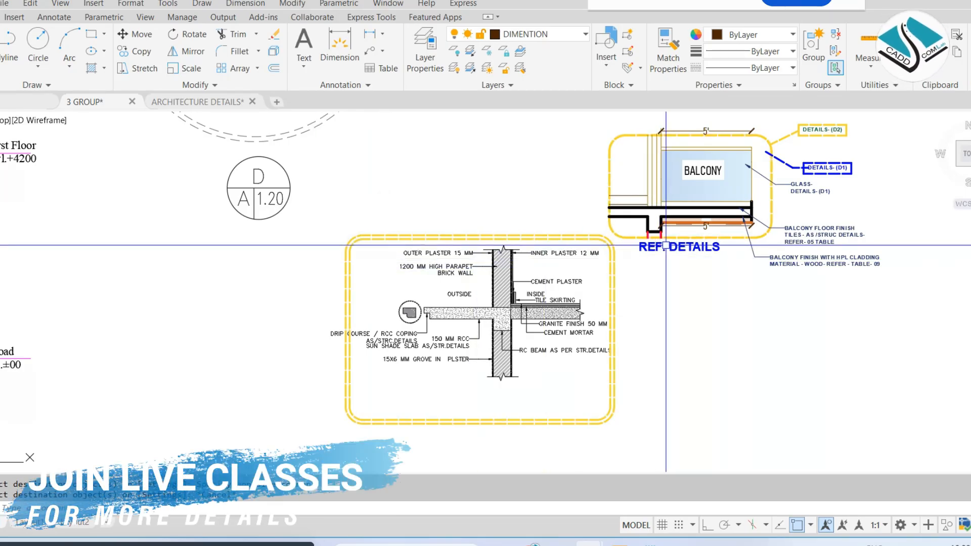
Step: Move the whole sunshade detail with its border into the empty area below and to the right of the balcony reference detail
{"action": "scroll", "coordinate": [412, 243], "scroll_direction": "down", "scroll_amount": 4}
{"action": "scroll", "coordinate": [412, 243], "scroll_direction": "up", "scroll_amount": 2}
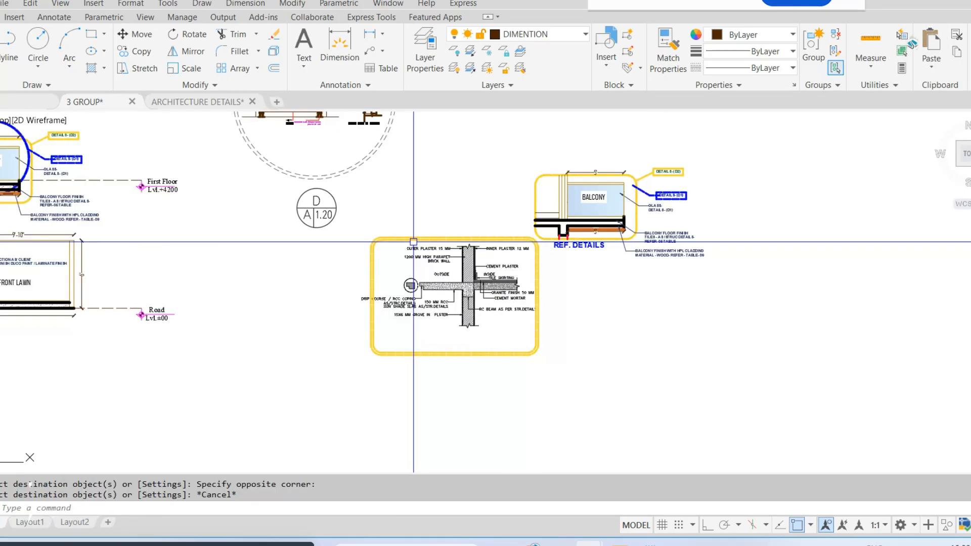
{"action": "scroll", "coordinate": [532, 233], "scroll_direction": "up", "scroll_amount": 6}
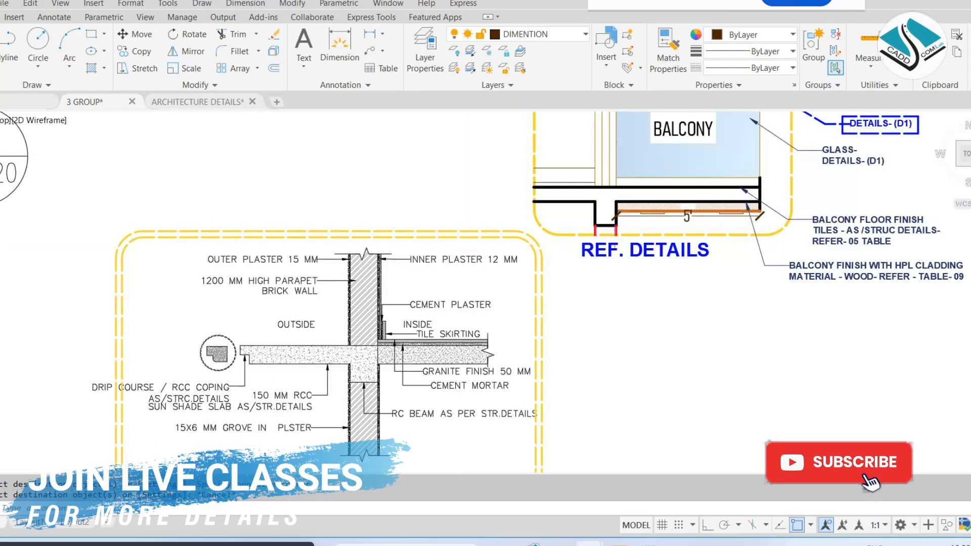
{"action": "scroll", "coordinate": [532, 233], "scroll_direction": "down", "scroll_amount": 5}
{"action": "left_click", "coordinate": [532, 233]}
{"action": "left_click", "coordinate": [234, 416]}
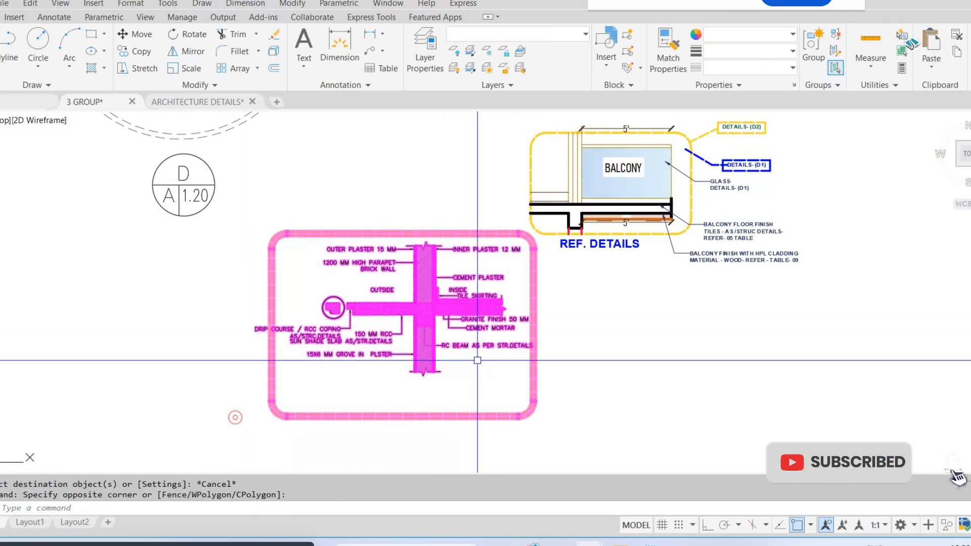
{"action": "middle_click_drag", "start_coordinate": [487, 339], "coordinate": [663, 321]}
{"action": "type", "text": "m"}
{"action": "key", "text": "Return"}
{"action": "left_click", "coordinate": [636, 299]}
{"action": "scroll", "coordinate": [571, 287], "scroll_direction": "down", "scroll_amount": 2}
{"action": "middle_click_drag", "start_coordinate": [572, 287], "coordinate": [441, 251]}
{"action": "left_click", "coordinate": [936, 351]}
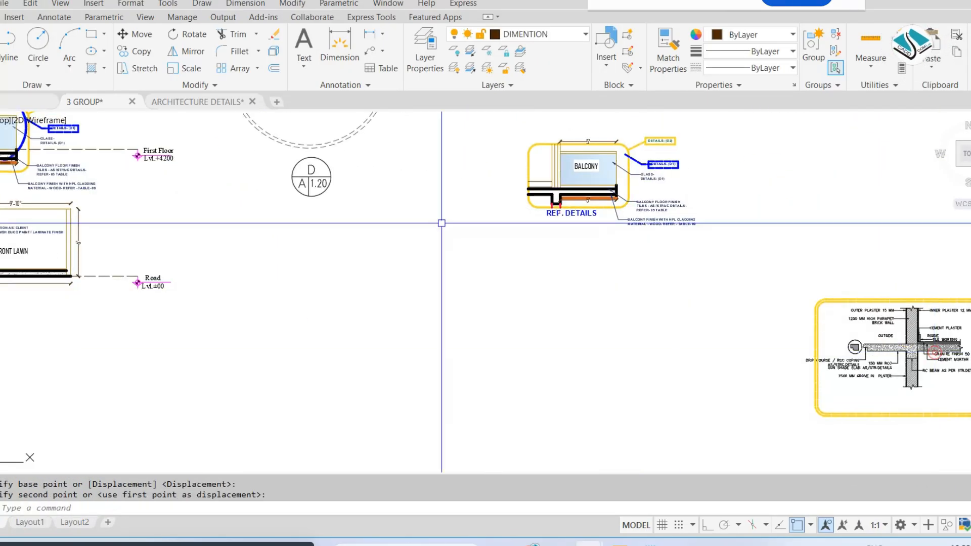
Step: Move the balcony reference detail with its REF. DETAILS title and notes to the empty area left of the house section
{"action": "middle_click_drag", "start_coordinate": [354, 193], "coordinate": [509, 285]}
{"action": "scroll", "coordinate": [717, 284], "scroll_direction": "down", "scroll_amount": 2}
{"action": "scroll", "coordinate": [698, 261], "scroll_direction": "up", "scroll_amount": 2}
{"action": "left_click", "coordinate": [745, 223]}
{"action": "left_click", "coordinate": [516, 362]}
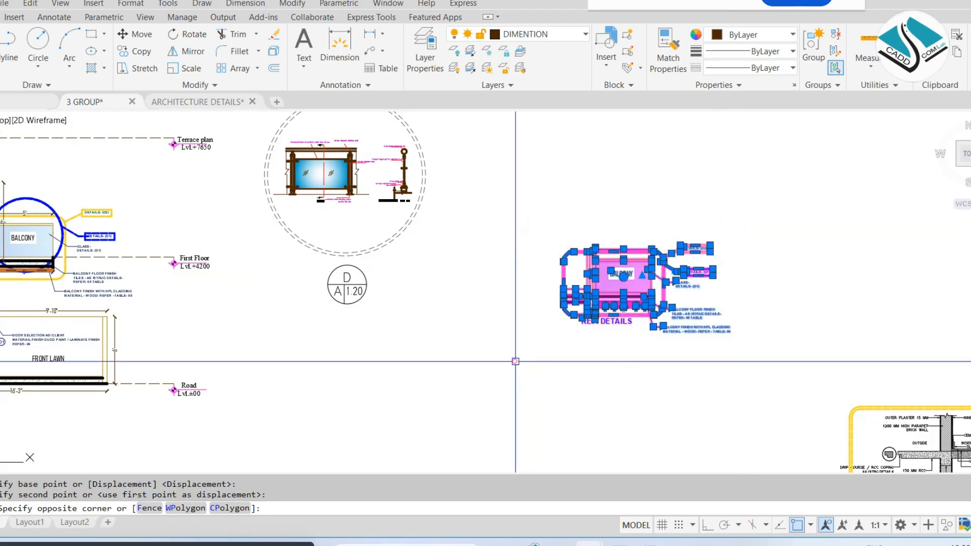
{"action": "type", "text": "m"}
{"action": "key", "text": "Return"}
{"action": "left_click", "coordinate": [610, 276]}
{"action": "middle_click_drag", "start_coordinate": [43, 218], "coordinate": [600, 230]}
{"action": "scroll", "coordinate": [338, 208], "scroll_direction": "up", "scroll_amount": 2}
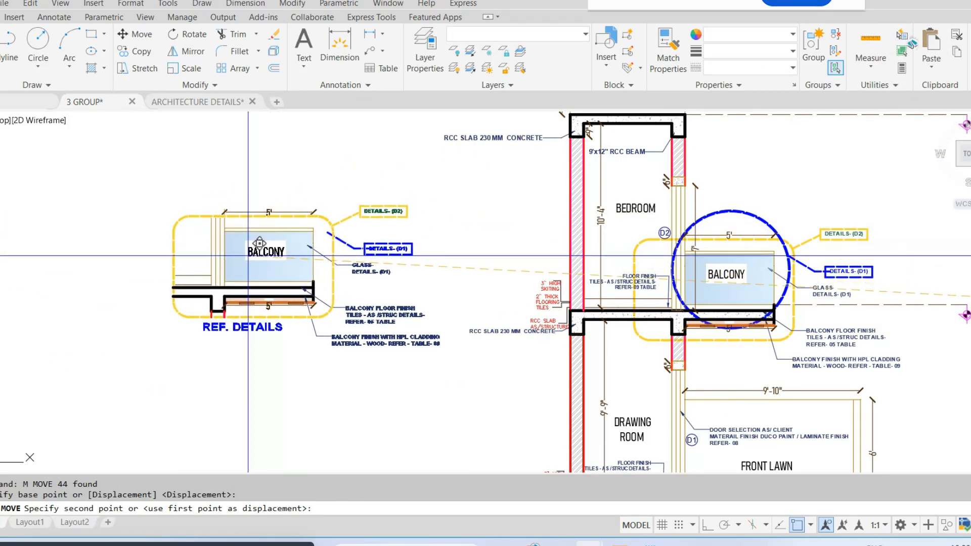
{"action": "key", "text": "Escape"}
Step: Move the yellow-bordered sunshade detail to the left of the house section, directly beneath the REF. DETAILS title
{"action": "scroll", "coordinate": [263, 317], "scroll_direction": "down", "scroll_amount": 2}
{"action": "middle_click_drag", "start_coordinate": [704, 329], "coordinate": [325, 178]}
{"action": "middle_click_drag", "start_coordinate": [778, 283], "coordinate": [581, 238]}
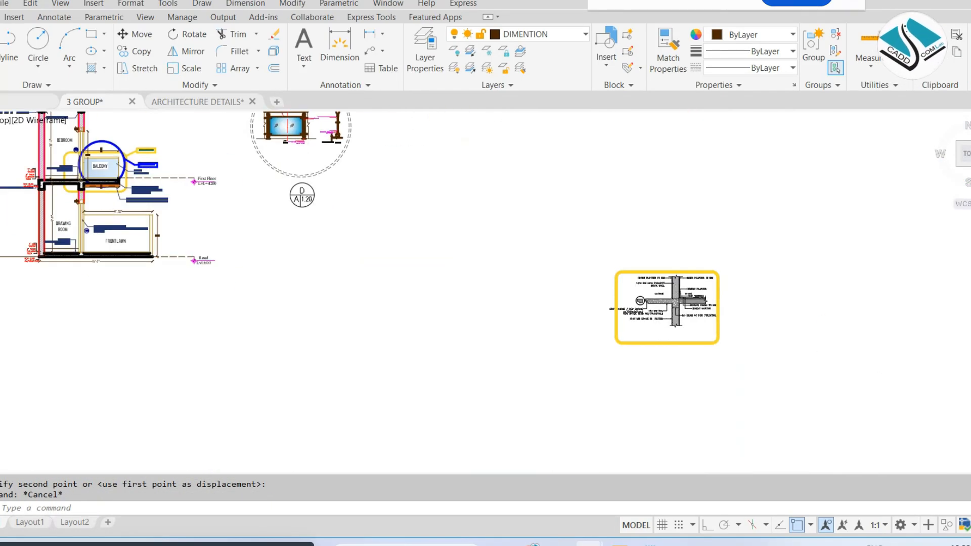
{"action": "left_click", "coordinate": [828, 231]}
{"action": "left_click", "coordinate": [605, 332]}
{"action": "type", "text": "m"}
{"action": "key", "text": "Return"}
{"action": "left_click", "coordinate": [647, 308]}
{"action": "middle_click_drag", "start_coordinate": [3, 281], "coordinate": [751, 357]}
{"action": "scroll", "coordinate": [601, 328], "scroll_direction": "up", "scroll_amount": 2}
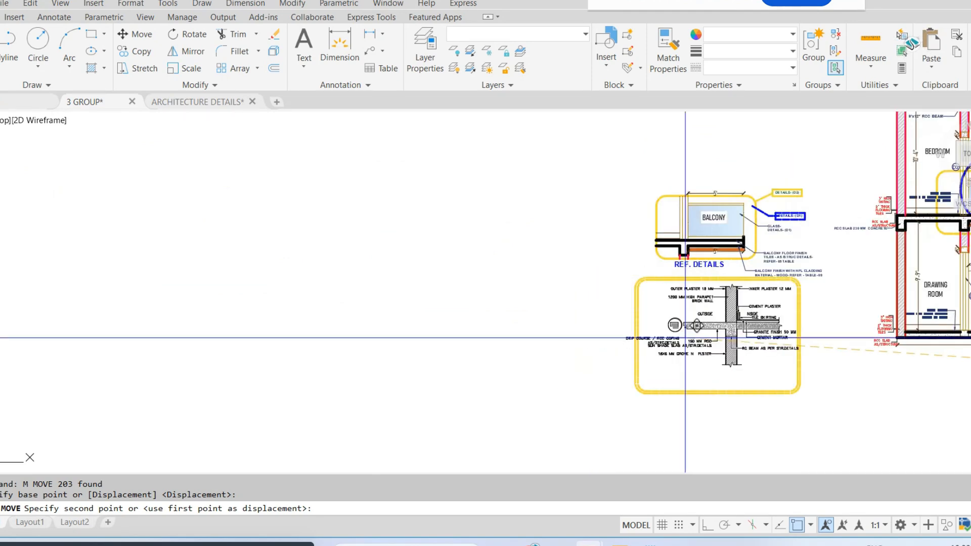
{"action": "left_click", "coordinate": [688, 350]}
Step: Move the balcony reference detail and the sunshade detail together a short distance upward beside the house section
{"action": "left_click", "coordinate": [820, 197]}
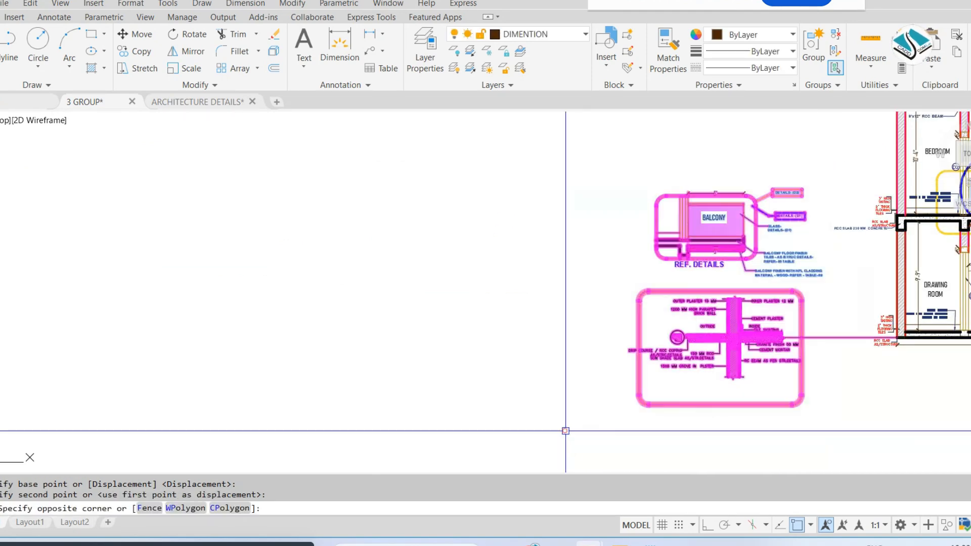
{"action": "left_click", "coordinate": [565, 431]}
{"action": "middle_click_drag", "start_coordinate": [685, 341], "coordinate": [538, 360]}
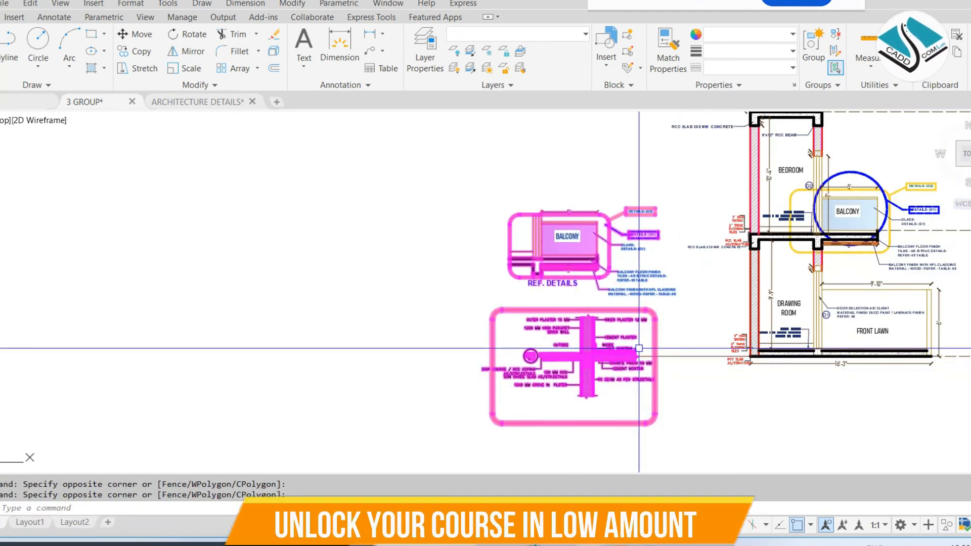
{"action": "type", "text": "m"}
{"action": "key", "text": "Return"}
{"action": "left_click", "coordinate": [603, 317]}
{"action": "left_click", "coordinate": [604, 260]}
Step: Examine the bedroom and balcony junction in the section, including the D1 and D2 boundaries and the floor finish note
{"action": "middle_click_drag", "start_coordinate": [809, 228], "coordinate": [512, 267]}
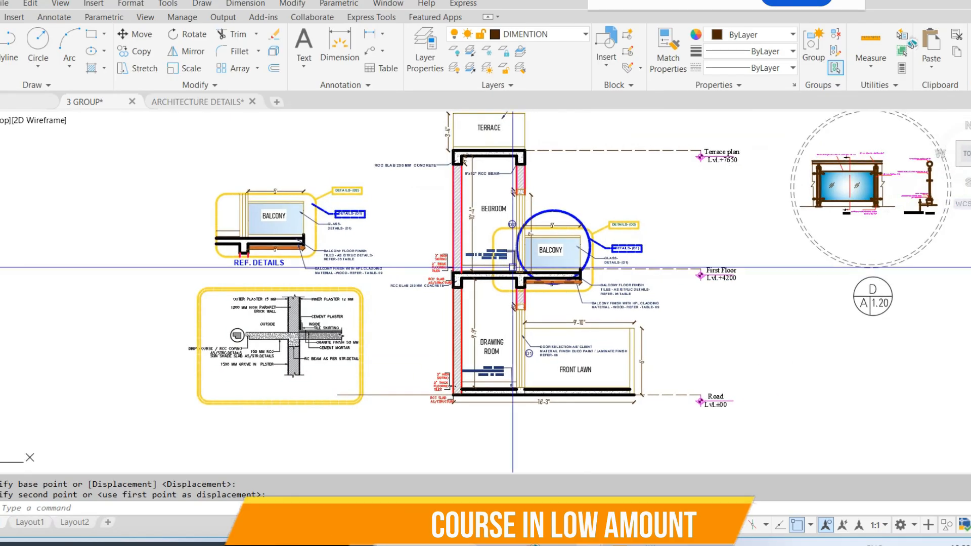
{"action": "scroll", "coordinate": [512, 267], "scroll_direction": "up", "scroll_amount": 2}
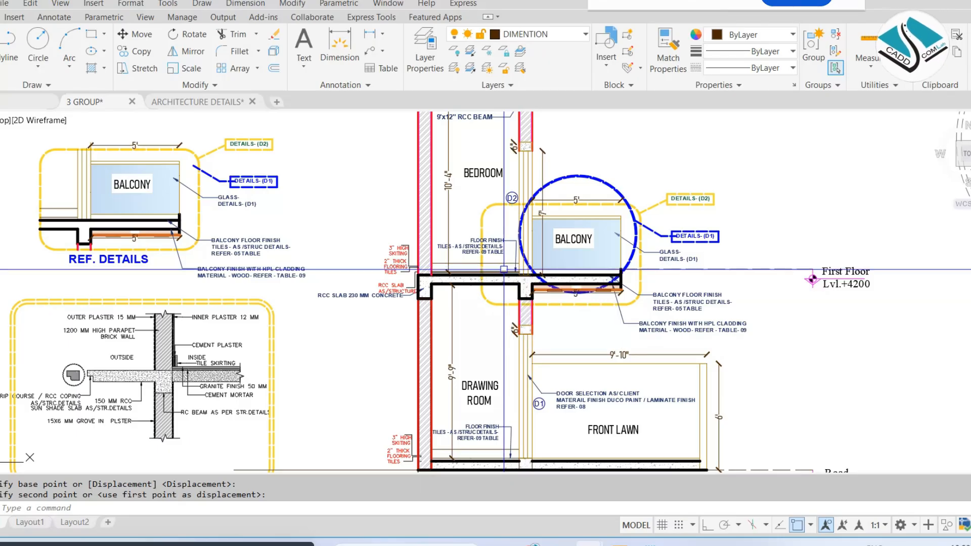
{"action": "middle_click_drag", "start_coordinate": [536, 179], "coordinate": [538, 261]}
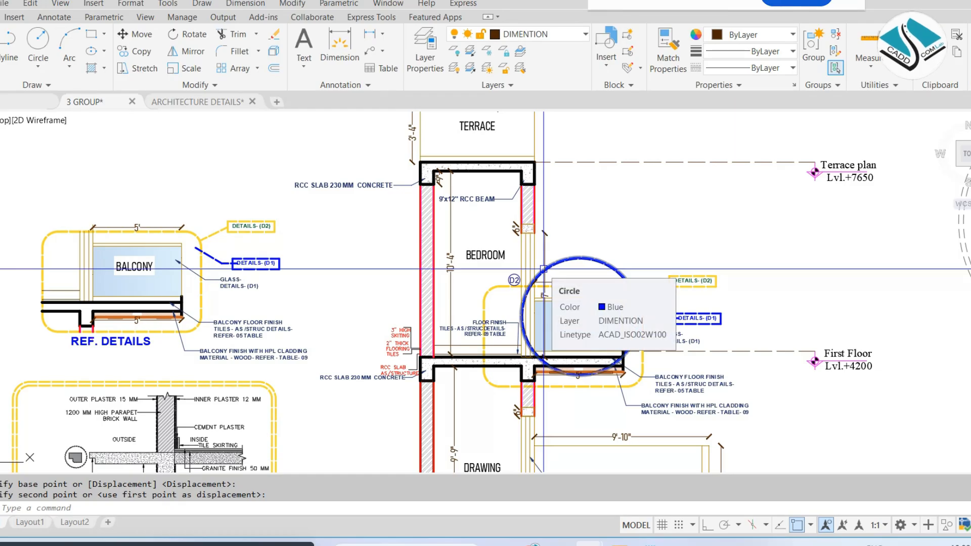
{"action": "scroll", "coordinate": [557, 303], "scroll_direction": "up", "scroll_amount": 2}
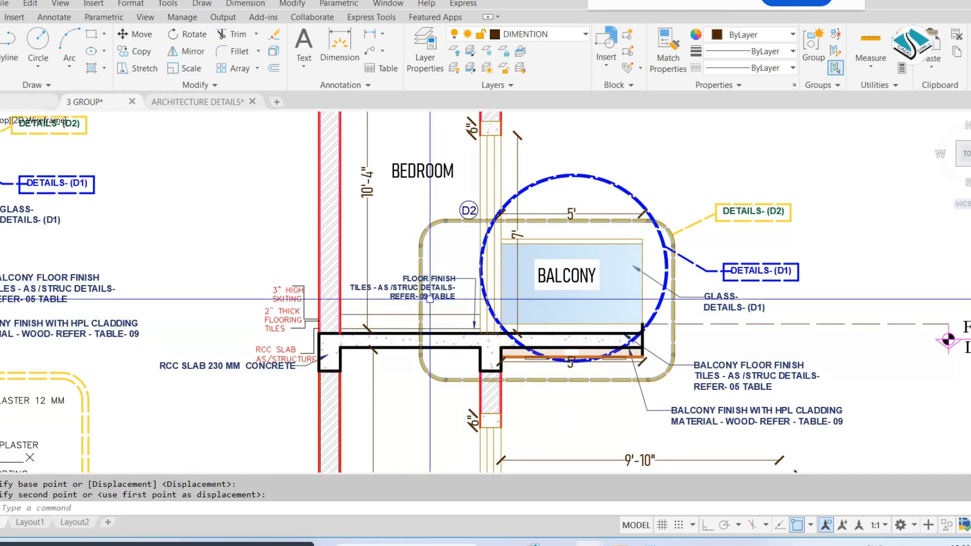
{"action": "scroll", "coordinate": [431, 298], "scroll_direction": "up", "scroll_amount": 2}
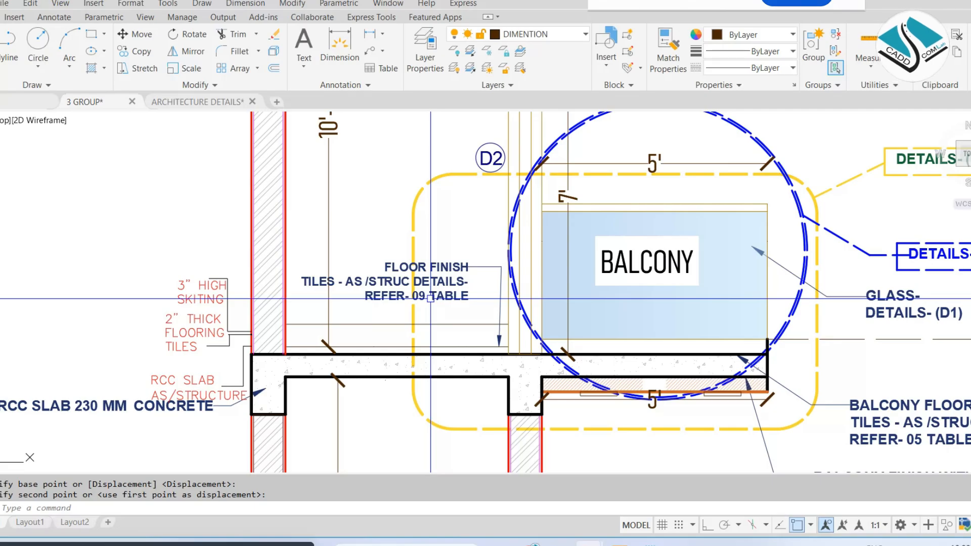
{"action": "scroll", "coordinate": [431, 298], "scroll_direction": "down", "scroll_amount": 2}
{"action": "middle_click_drag", "start_coordinate": [475, 168], "coordinate": [483, 289]}
{"action": "scroll", "coordinate": [484, 191], "scroll_direction": "up", "scroll_amount": 2}
{"action": "scroll", "coordinate": [488, 183], "scroll_direction": "down", "scroll_amount": 4}
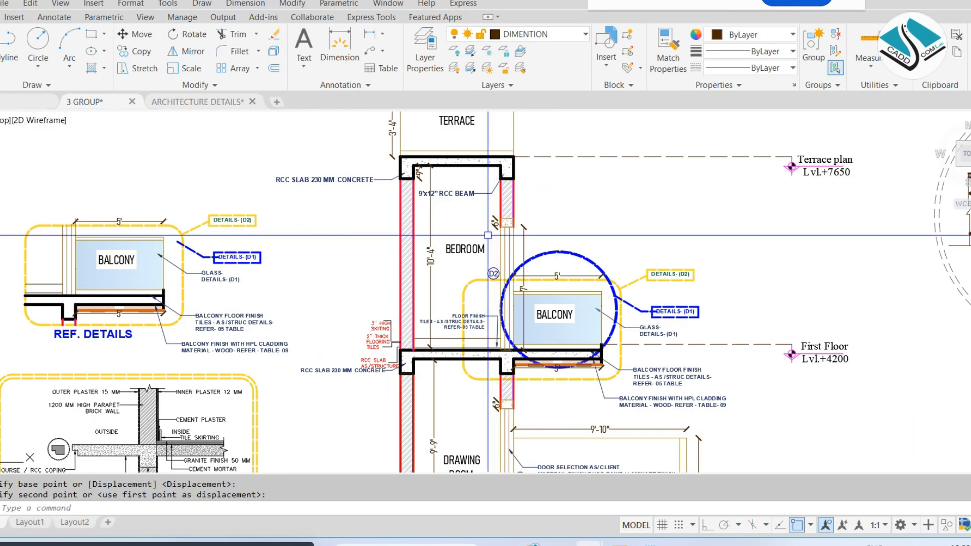
Step: Read the balcony floor finish and HPL cladding notes and trace their leaders to the balcony slab in the section
{"action": "middle_click_drag", "start_coordinate": [487, 250], "coordinate": [477, 197]}
{"action": "scroll", "coordinate": [536, 293], "scroll_direction": "up", "scroll_amount": 4}
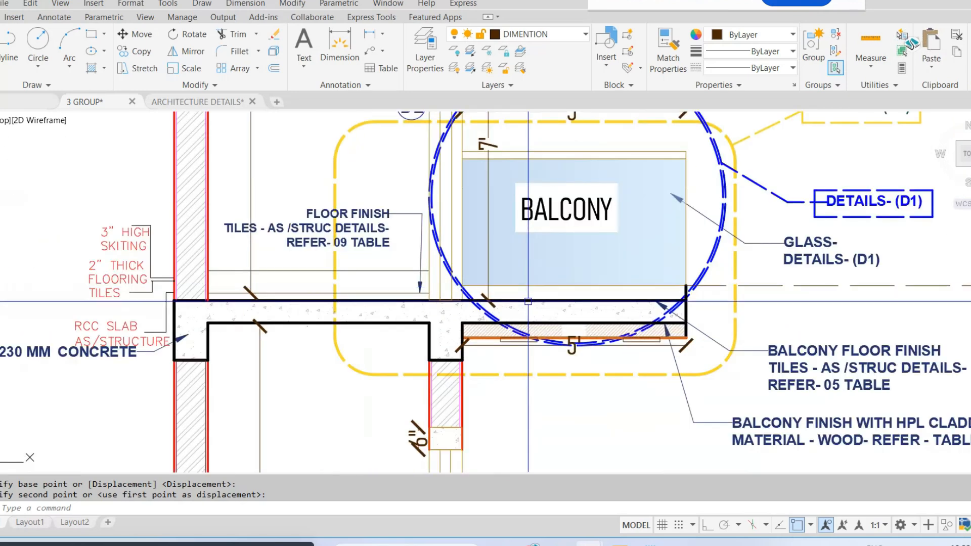
{"action": "scroll", "coordinate": [657, 283], "scroll_direction": "down", "scroll_amount": 1}
{"action": "scroll", "coordinate": [814, 280], "scroll_direction": "up", "scroll_amount": 1}
{"action": "scroll", "coordinate": [814, 280], "scroll_direction": "down", "scroll_amount": 1}
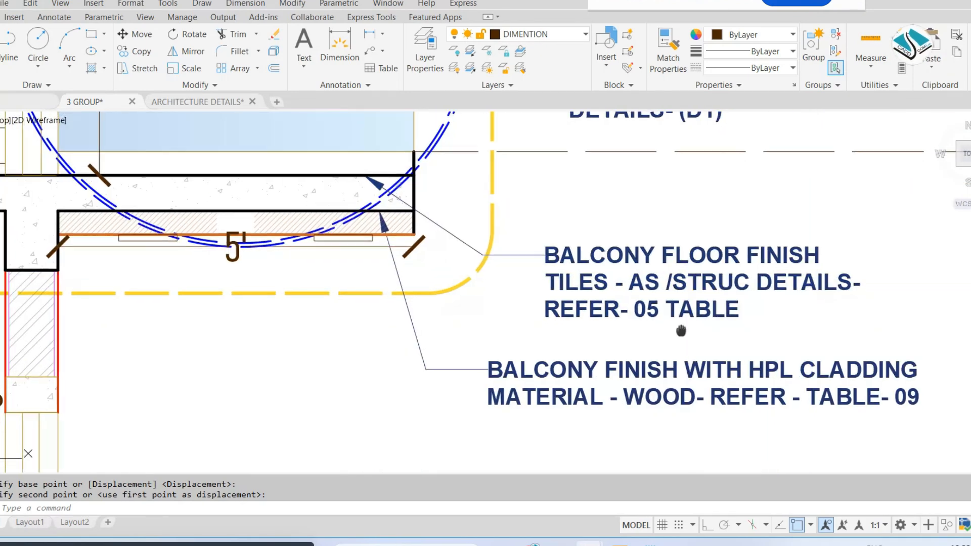
{"action": "scroll", "coordinate": [703, 319], "scroll_direction": "up", "scroll_amount": 3}
{"action": "middle_click_drag", "start_coordinate": [794, 328], "coordinate": [695, 302]}
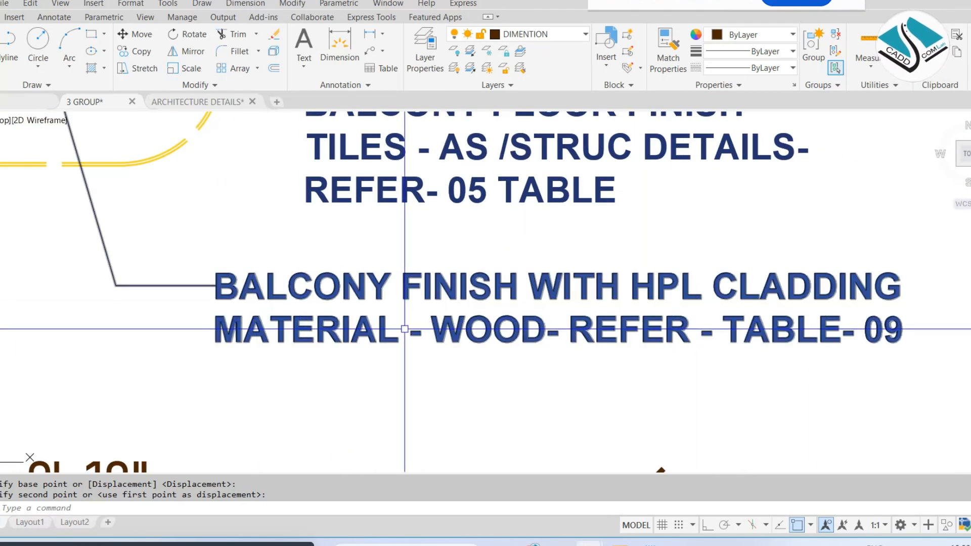
{"action": "scroll", "coordinate": [690, 319], "scroll_direction": "down", "scroll_amount": 3}
{"action": "scroll", "coordinate": [733, 349], "scroll_direction": "down", "scroll_amount": 2}
{"action": "mouse_move", "coordinate": [460, 354]}
{"action": "middle_mouse_down"}
{"action": "mouse_move", "coordinate": [443, 339]}
{"action": "mouse_move", "coordinate": [472, 245]}
{"action": "mouse_move", "coordinate": [467, 389]}
{"action": "middle_mouse_up"}
{"action": "scroll", "coordinate": [480, 245], "scroll_direction": "up", "scroll_amount": 2}
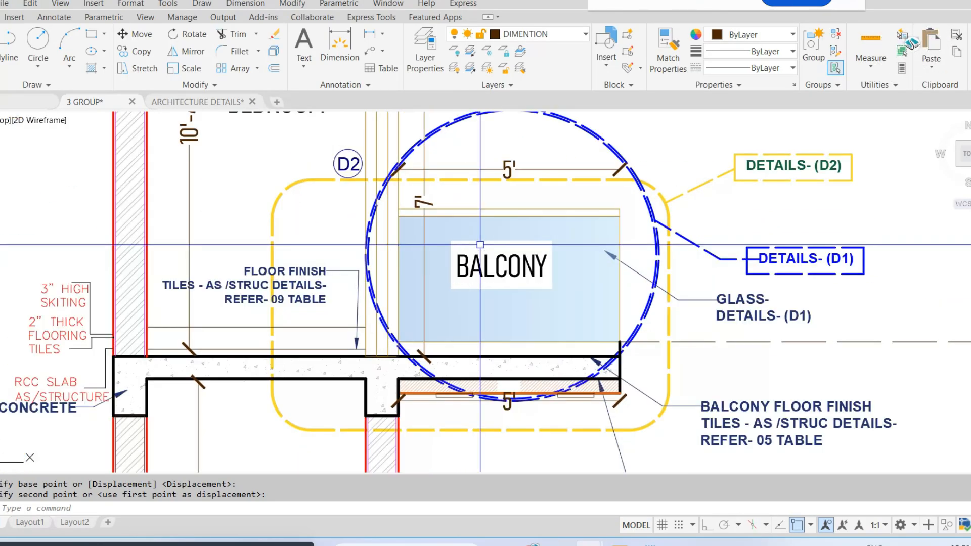
Step: Review the glass railing detail against the section's balcony, the balcony reference detail and the sunshade detail
{"action": "scroll", "coordinate": [465, 225], "scroll_direction": "down", "scroll_amount": 4}
{"action": "scroll", "coordinate": [715, 200], "scroll_direction": "up", "scroll_amount": 6}
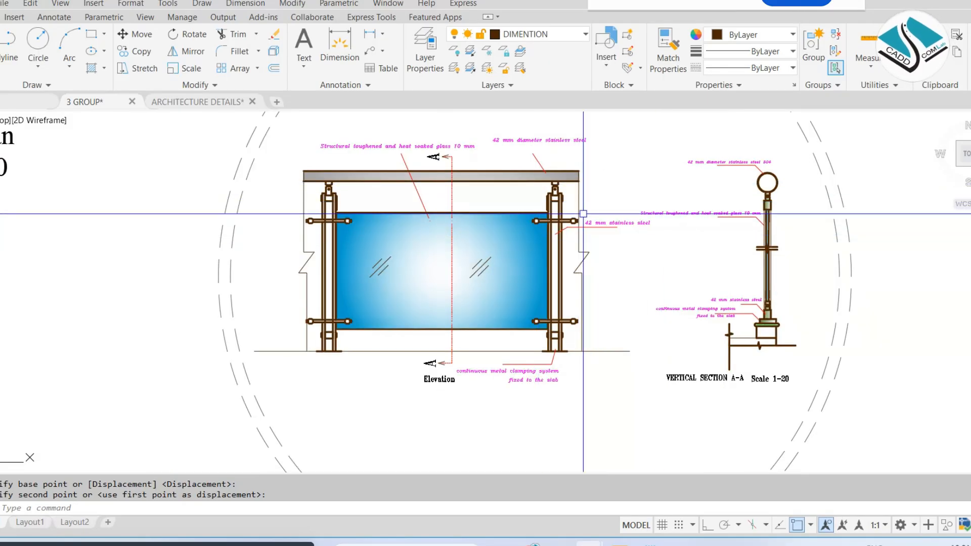
{"action": "scroll", "coordinate": [583, 214], "scroll_direction": "down", "scroll_amount": 4}
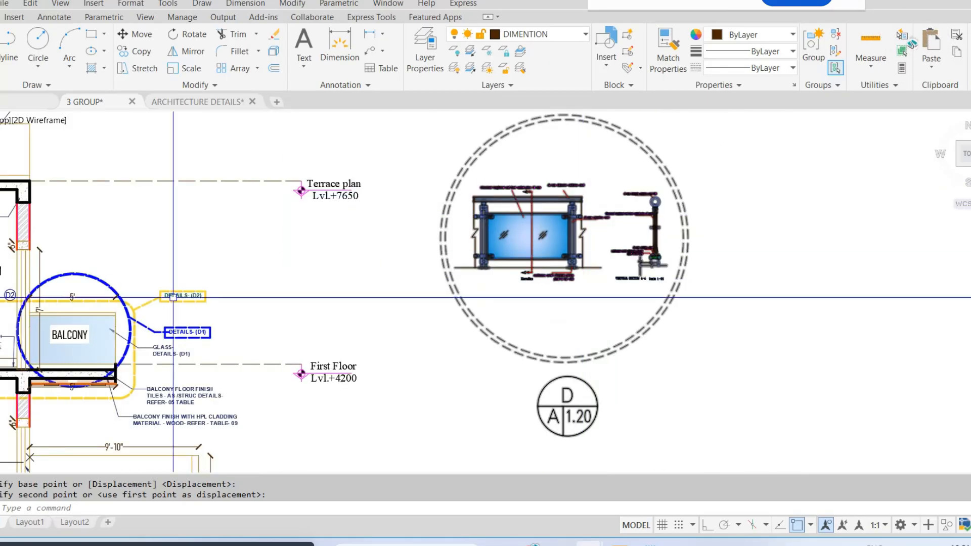
{"action": "scroll", "coordinate": [544, 223], "scroll_direction": "up", "scroll_amount": 6}
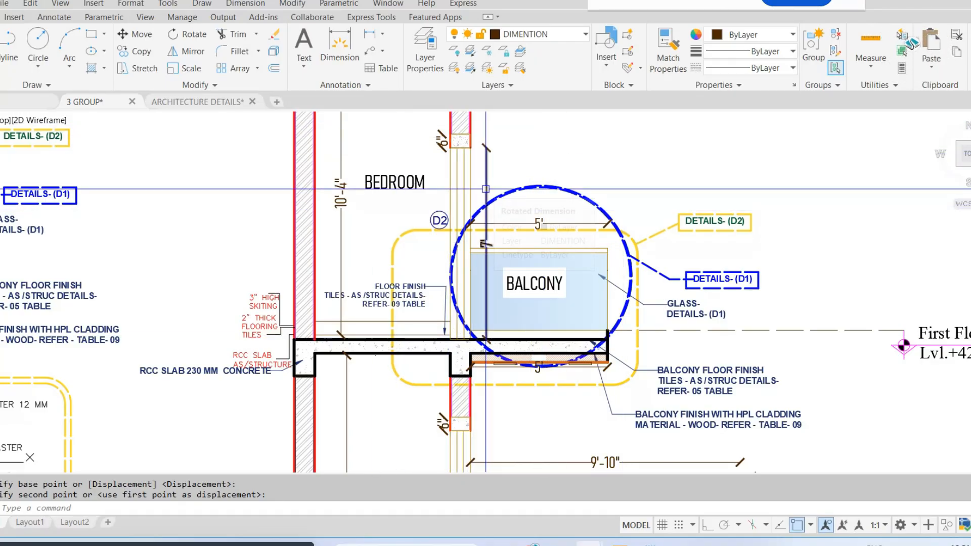
{"action": "scroll", "coordinate": [486, 188], "scroll_direction": "down", "scroll_amount": 3}
{"action": "scroll", "coordinate": [284, 197], "scroll_direction": "up", "scroll_amount": 3}
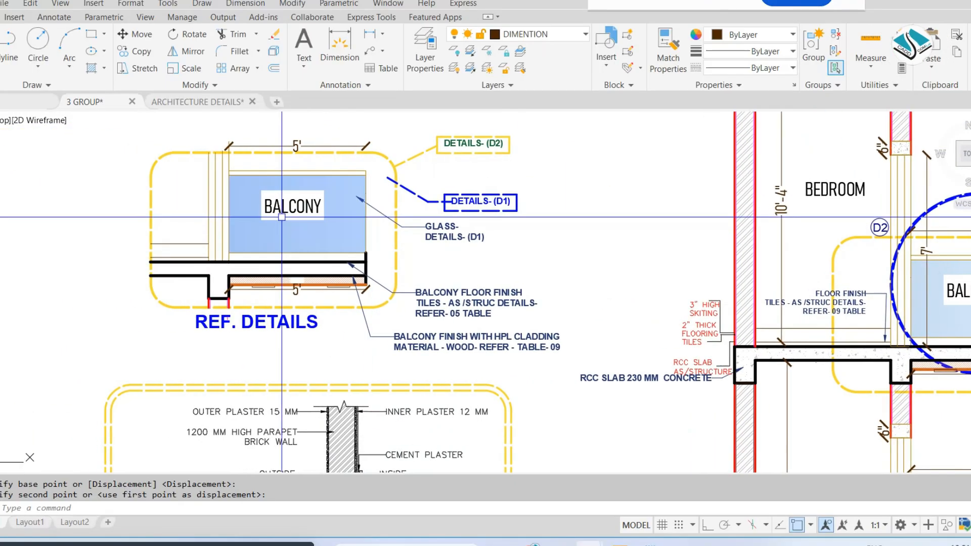
{"action": "scroll", "coordinate": [317, 202], "scroll_direction": "down", "scroll_amount": 3}
{"action": "scroll", "coordinate": [345, 333], "scroll_direction": "up", "scroll_amount": 5}
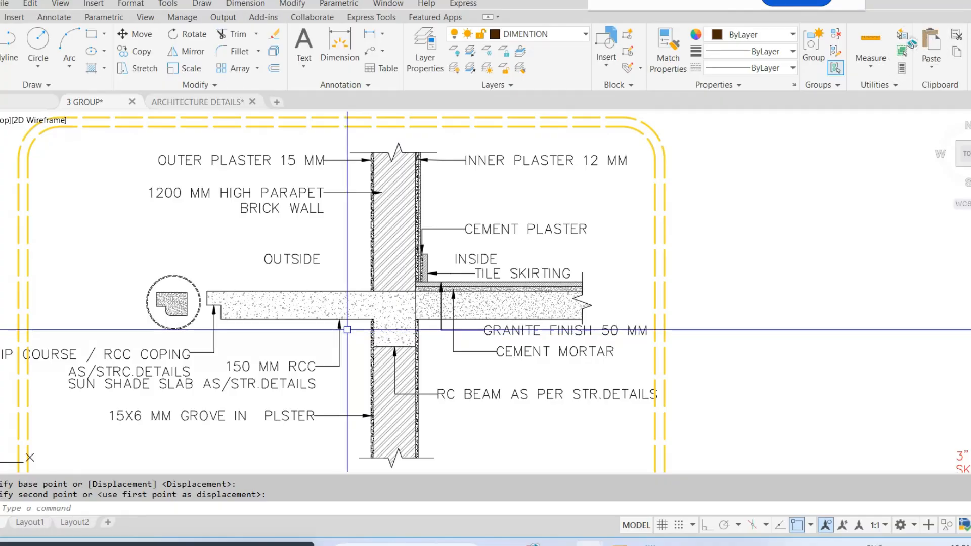
Step: Move the circled glass railing detail with its D / A 1.20 tag slightly down and closer to the house section
{"action": "scroll", "coordinate": [347, 330], "scroll_direction": "down", "scroll_amount": 5}
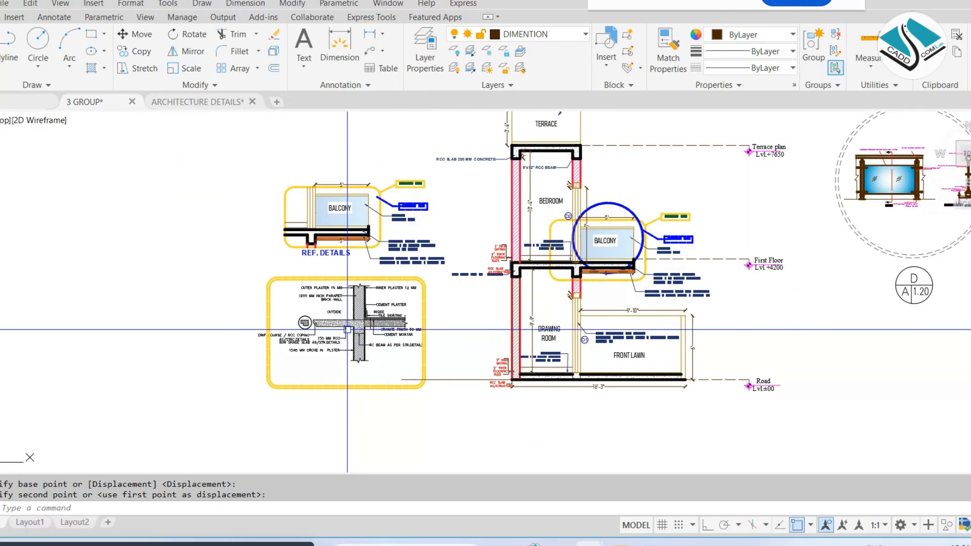
{"action": "scroll", "coordinate": [478, 317], "scroll_direction": "up", "scroll_amount": 1}
{"action": "scroll", "coordinate": [477, 317], "scroll_direction": "down", "scroll_amount": 3}
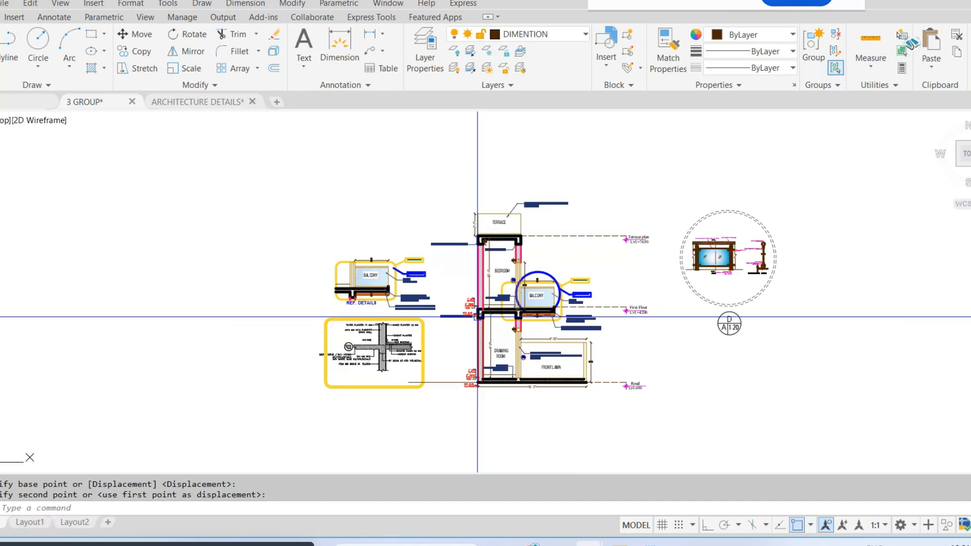
{"action": "scroll", "coordinate": [729, 339], "scroll_direction": "up", "scroll_amount": 3}
{"action": "left_click", "coordinate": [761, 174]}
{"action": "left_click", "coordinate": [679, 342]}
{"action": "type", "text": "m"}
{"action": "key", "text": "Return"}
{"action": "left_click", "coordinate": [708, 221]}
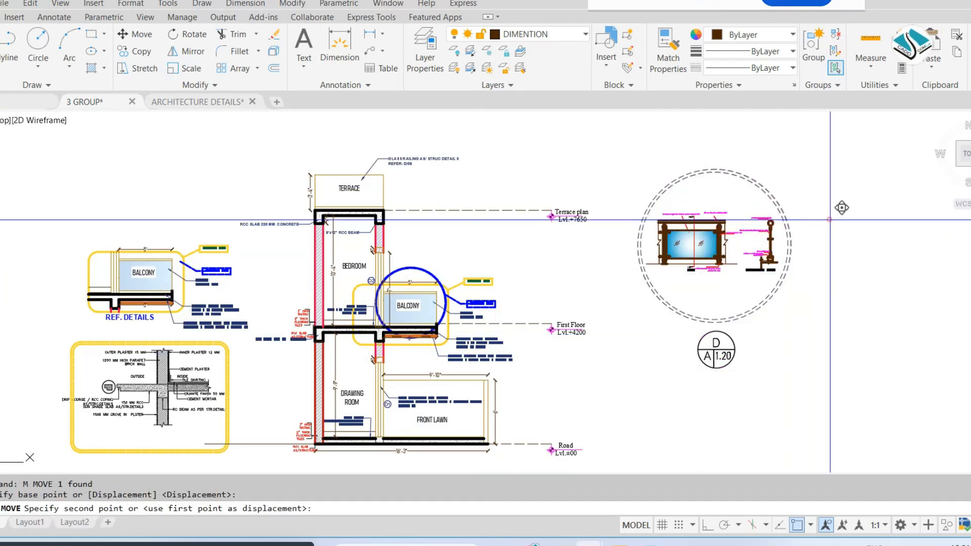
{"action": "left_click", "coordinate": [684, 253]}
Step: Draw one rectangle as a frame around the house section, the balcony reference, the sunshade detail and the glass railing detail
{"action": "type", "text": "rec"}
{"action": "key", "text": "Return"}
{"action": "left_click", "coordinate": [750, 162]}
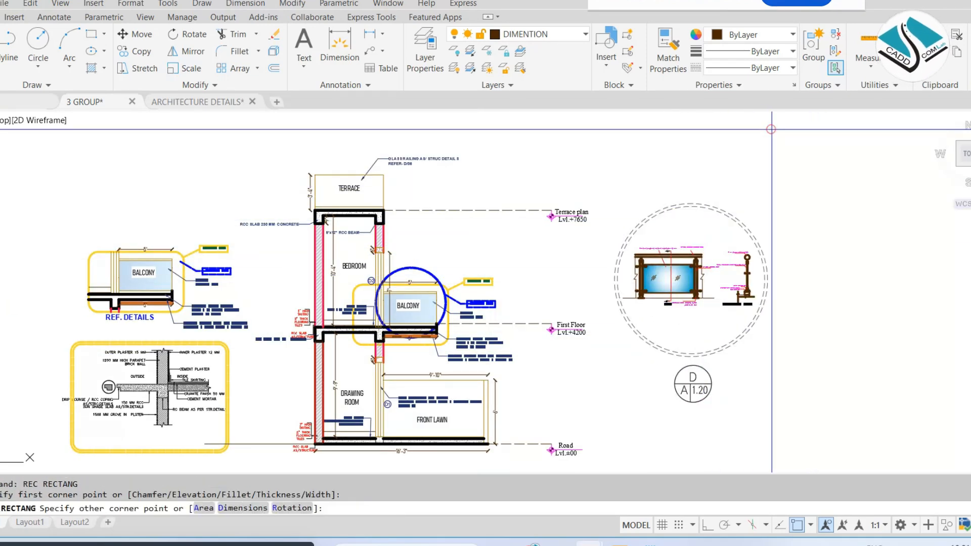
{"action": "scroll", "coordinate": [749, 162], "scroll_direction": "down", "scroll_amount": 2}
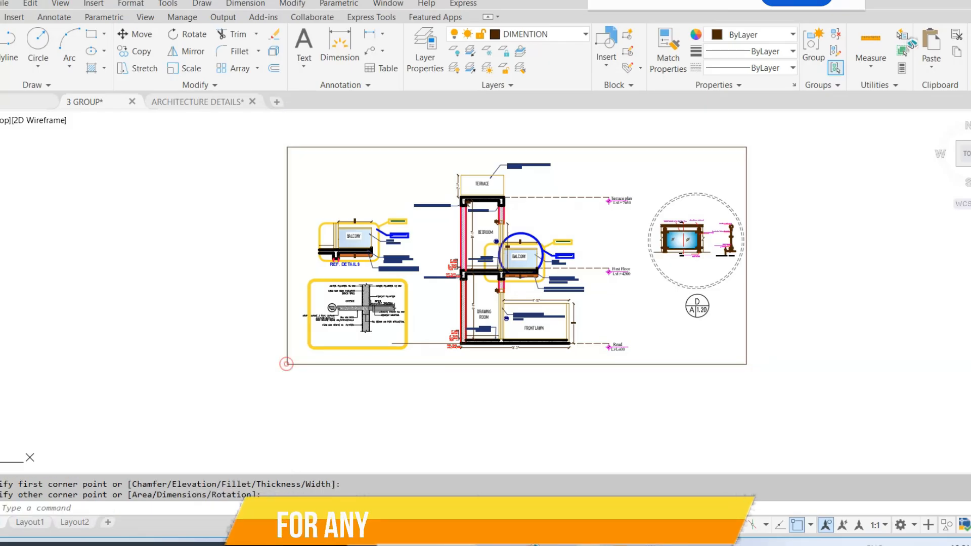
{"action": "left_click", "coordinate": [287, 364]}
{"action": "key", "text": "Escape"}
{"action": "key", "text": "Escape"}
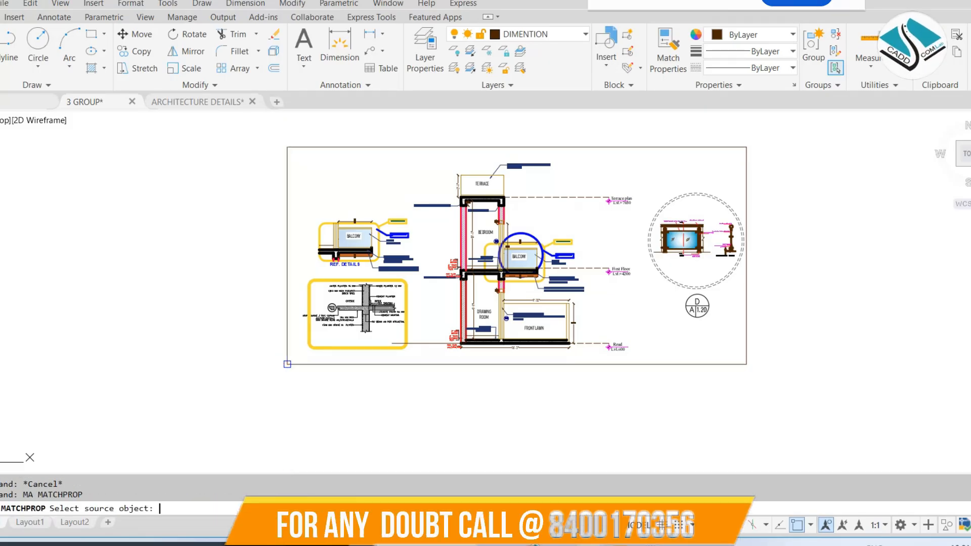